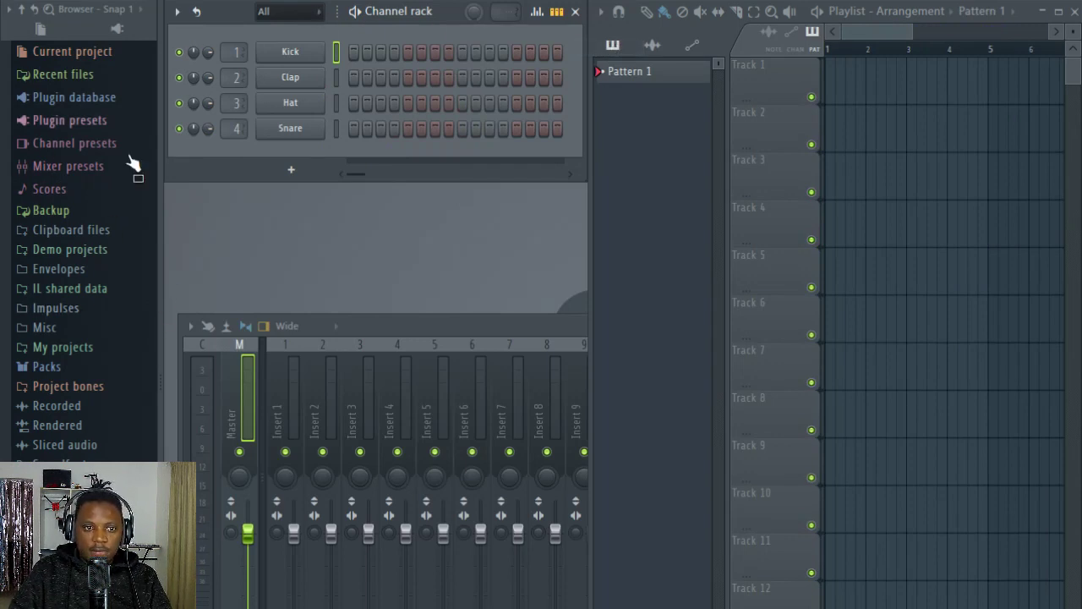
Step: Open the Kicks folder under Packs > Drums (ModeAudio) and audition Attack Kick 24, 27 and 20
click(47, 367)
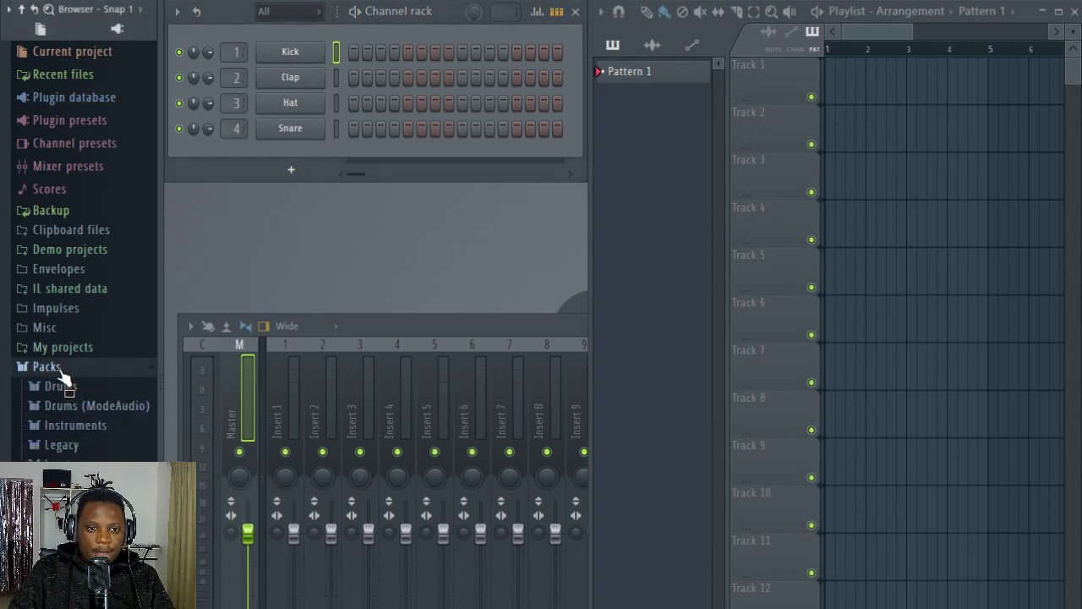
click(93, 406)
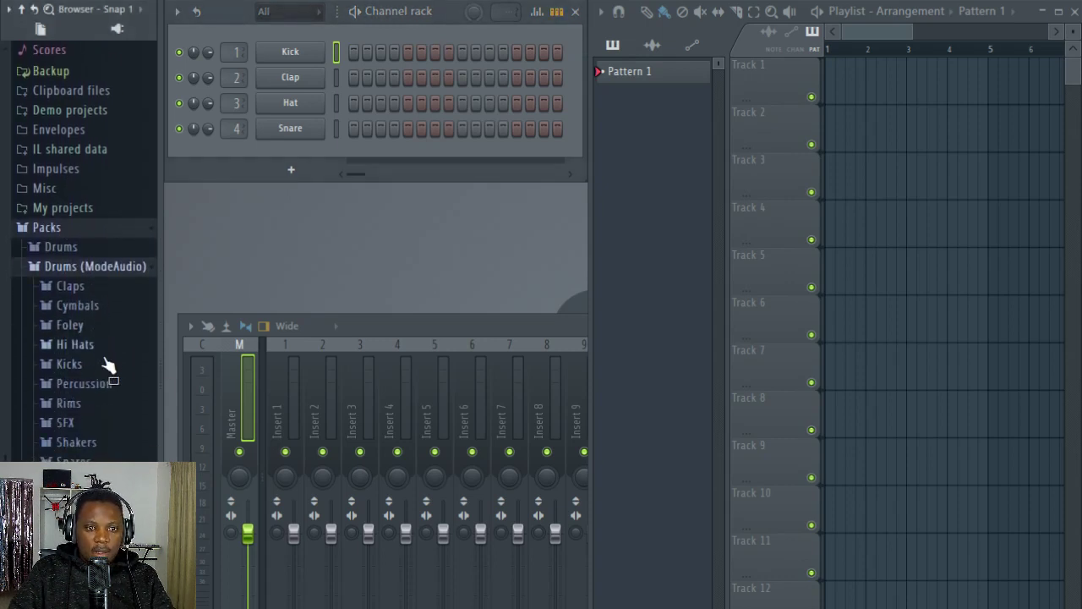
click(69, 364)
scroll(93, 339, down, 8)
click(98, 259)
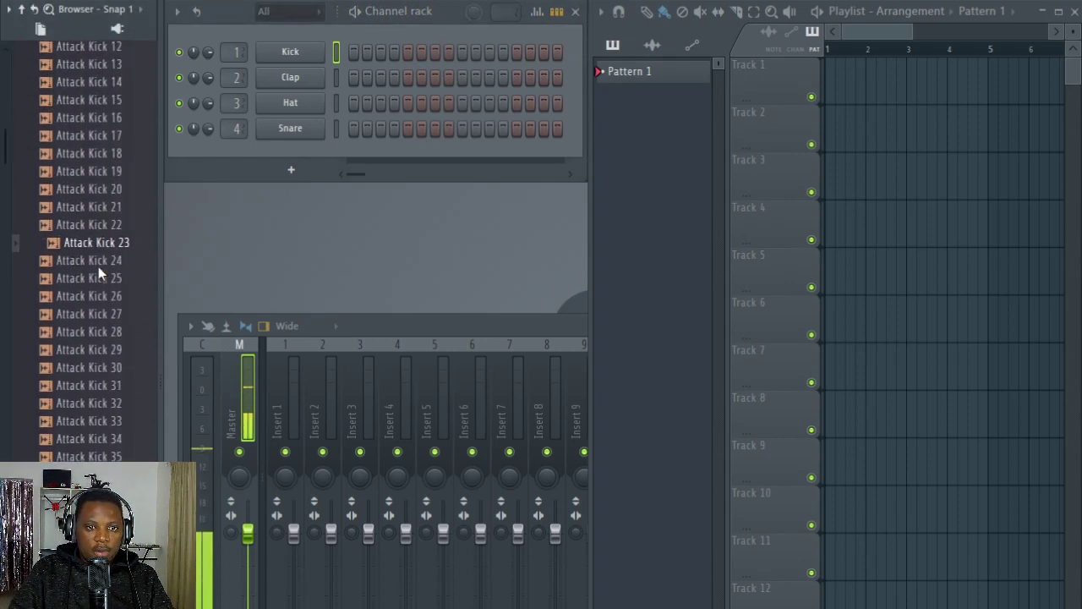
click(90, 311)
click(91, 188)
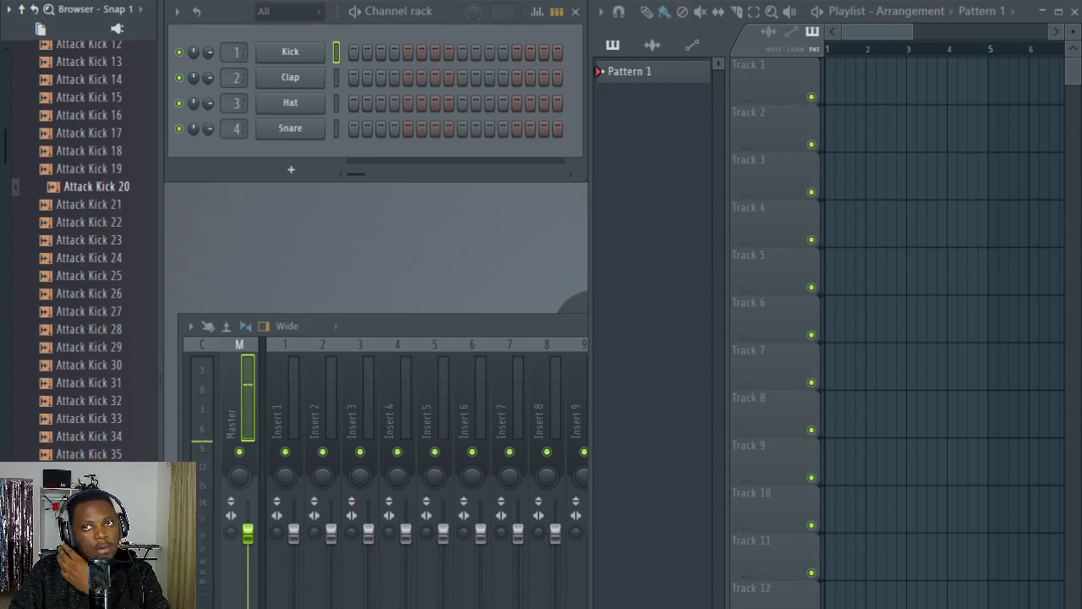
click(431, 606)
drag(524, 380, 0, 347)
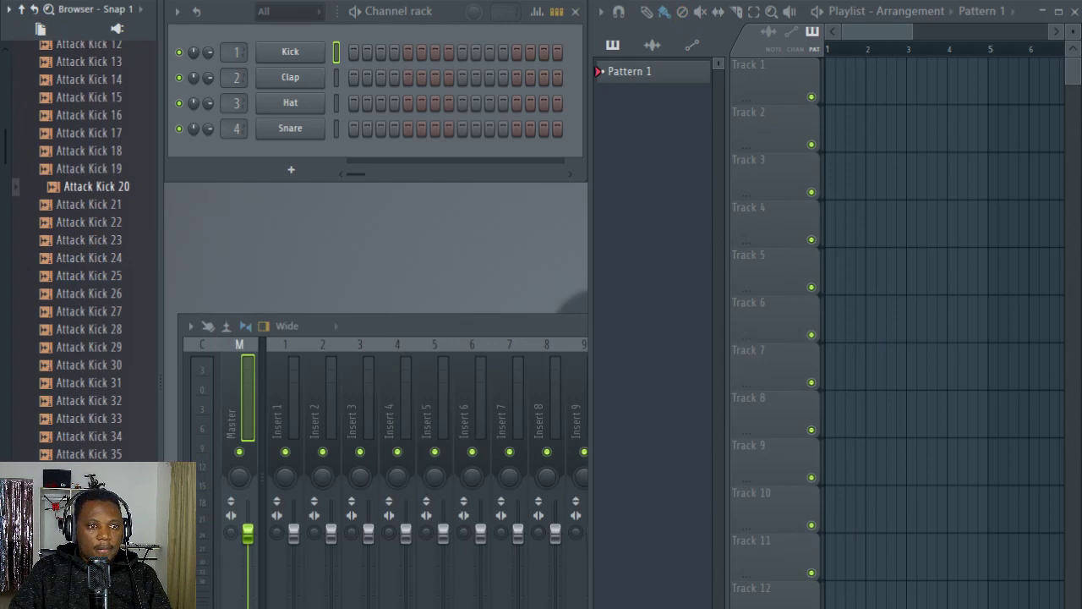
Step: Replace the Kick channel's sample with Attack Kick 29 and fill its pattern with a hit every four steps
click(92, 347)
drag(110, 359, 279, 54)
right_click(313, 53)
click(512, 120)
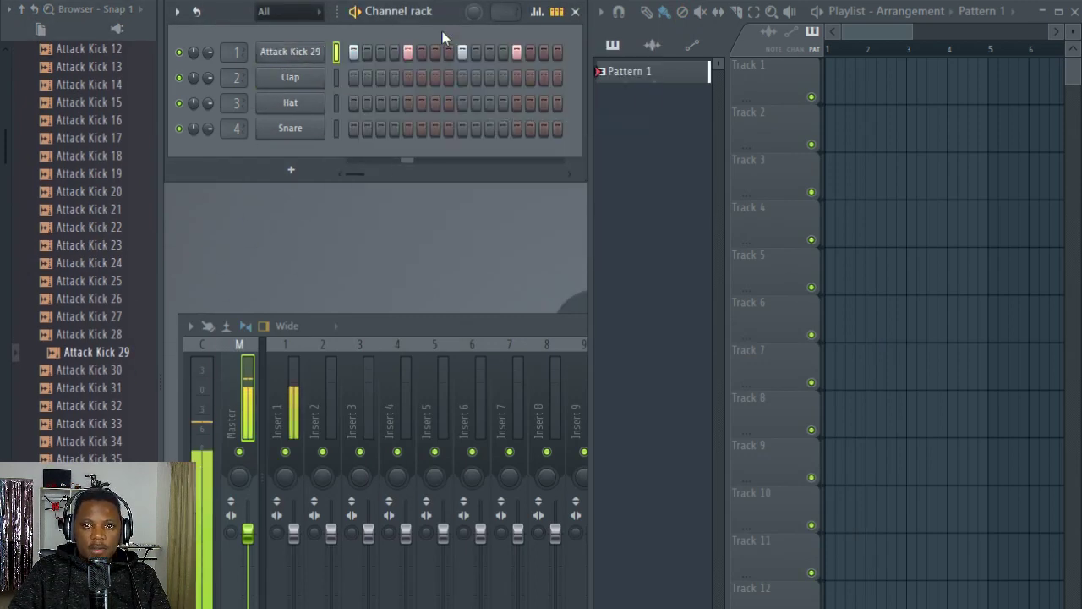
Step: Add a kick hit on step 8 and lower its velocity to about half that of the other kicks
click(448, 55)
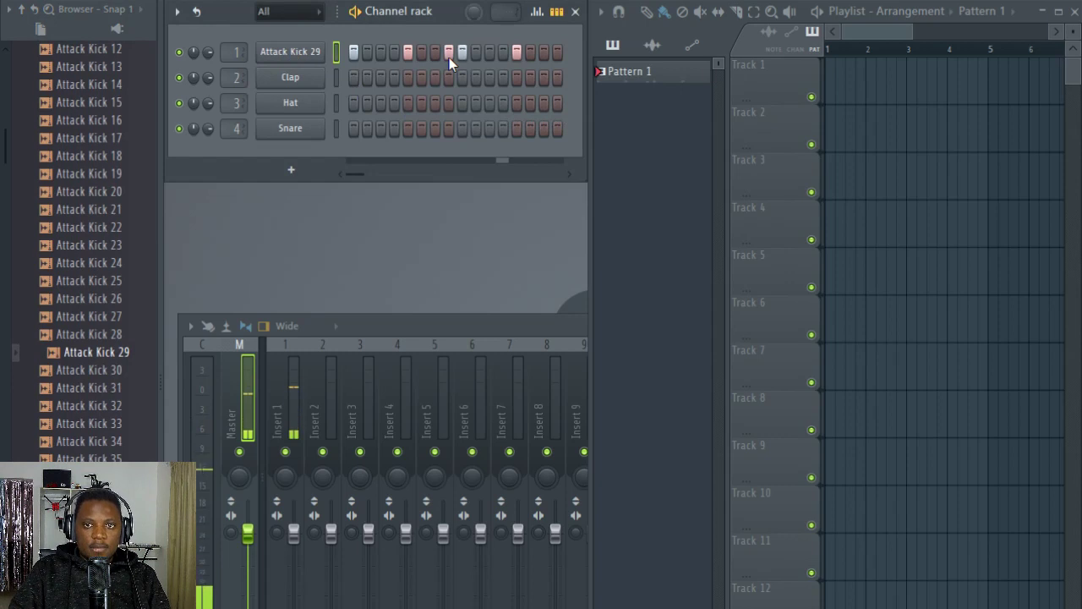
click(539, 13)
click(539, 12)
click(538, 12)
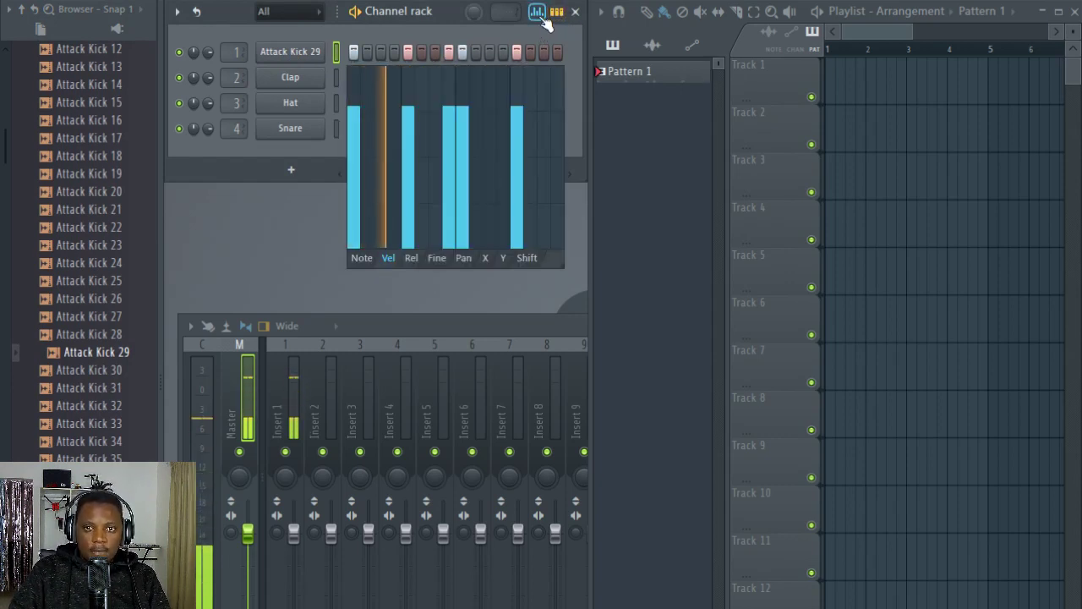
drag(448, 165, 455, 190)
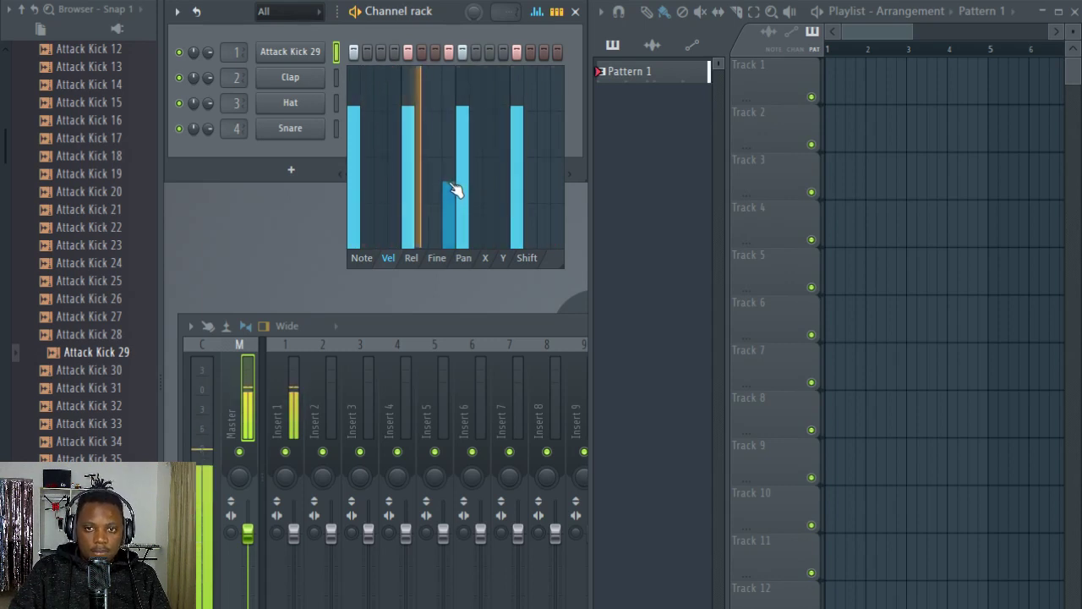
click(544, 54)
click(544, 184)
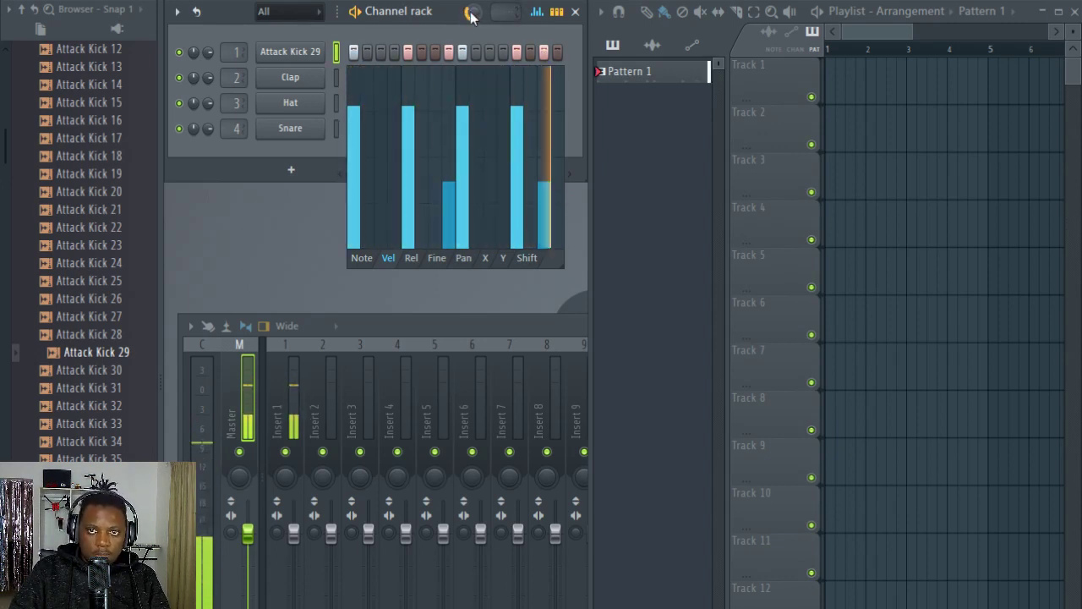
click(518, 192)
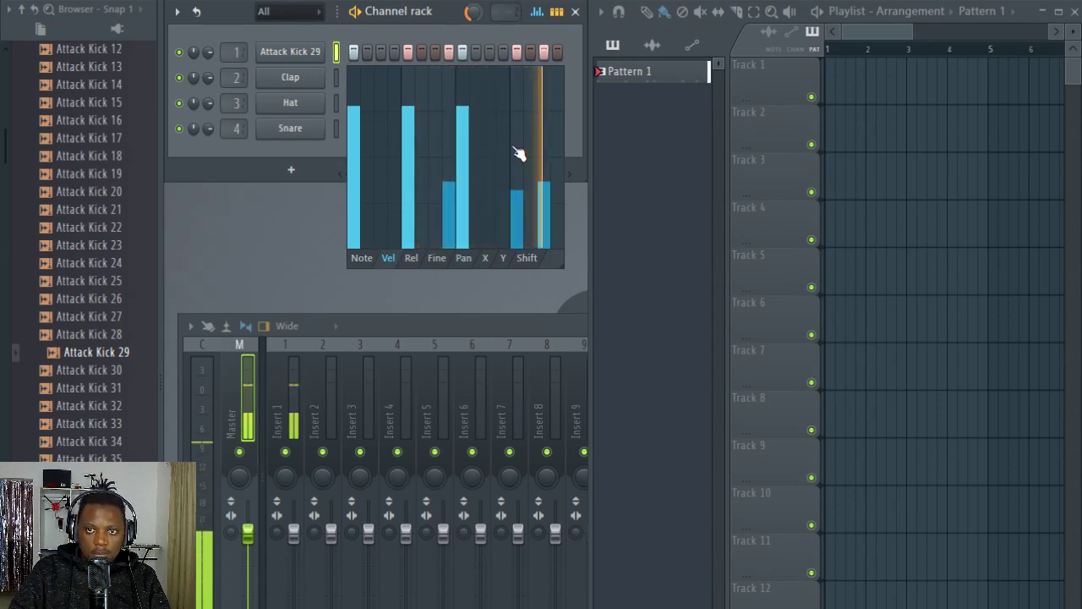
drag(516, 121, 516, 111)
click(545, 50)
Step: Add a kick hit on step 14, lower its velocity to less than half of the main hits, and close the graph editor
click(531, 52)
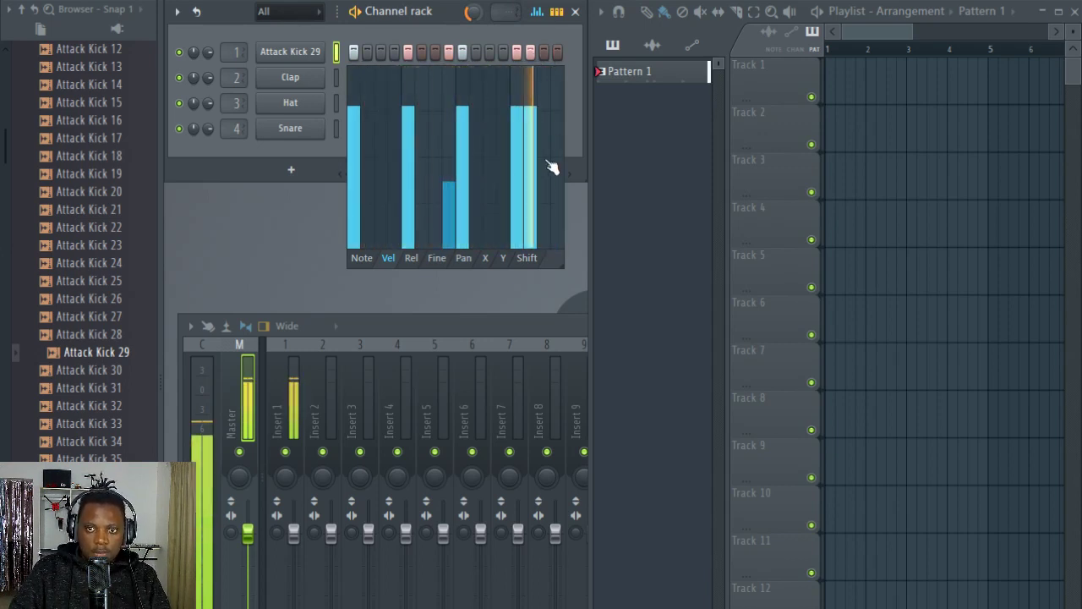
click(531, 189)
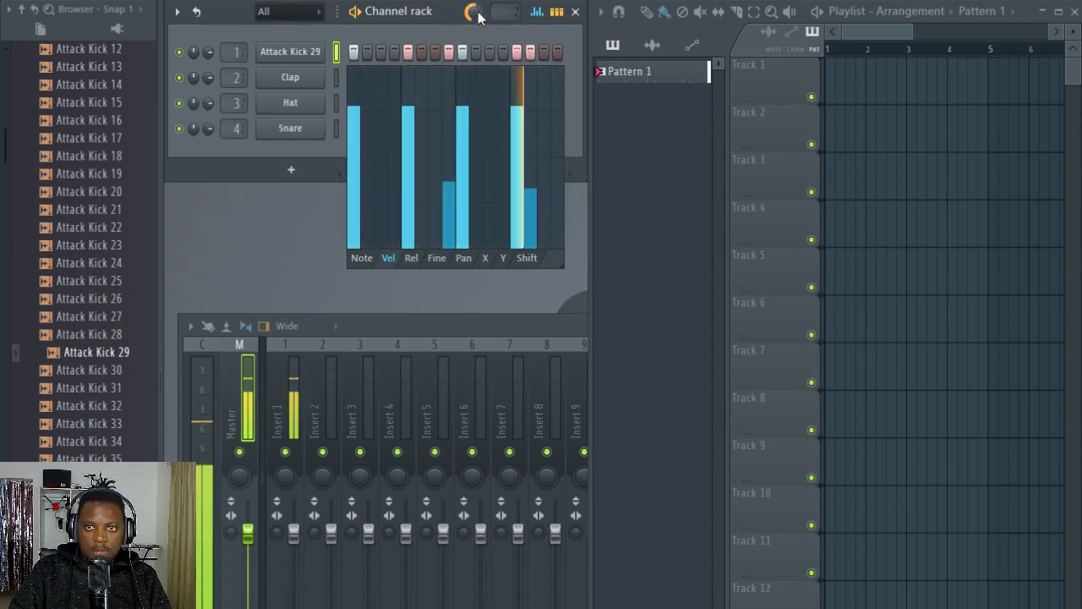
click(531, 169)
click(535, 189)
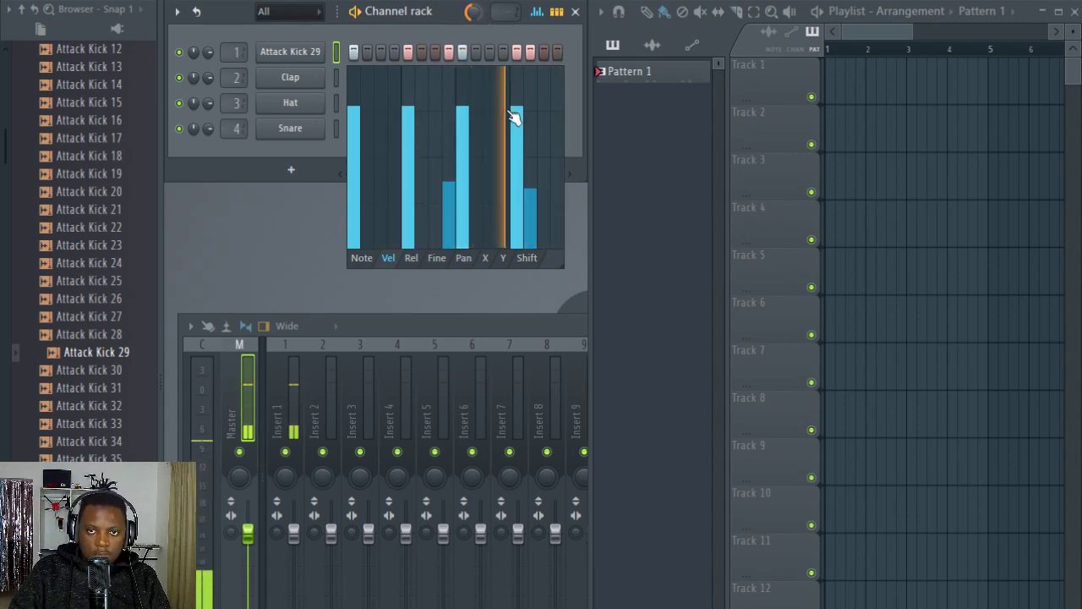
click(538, 12)
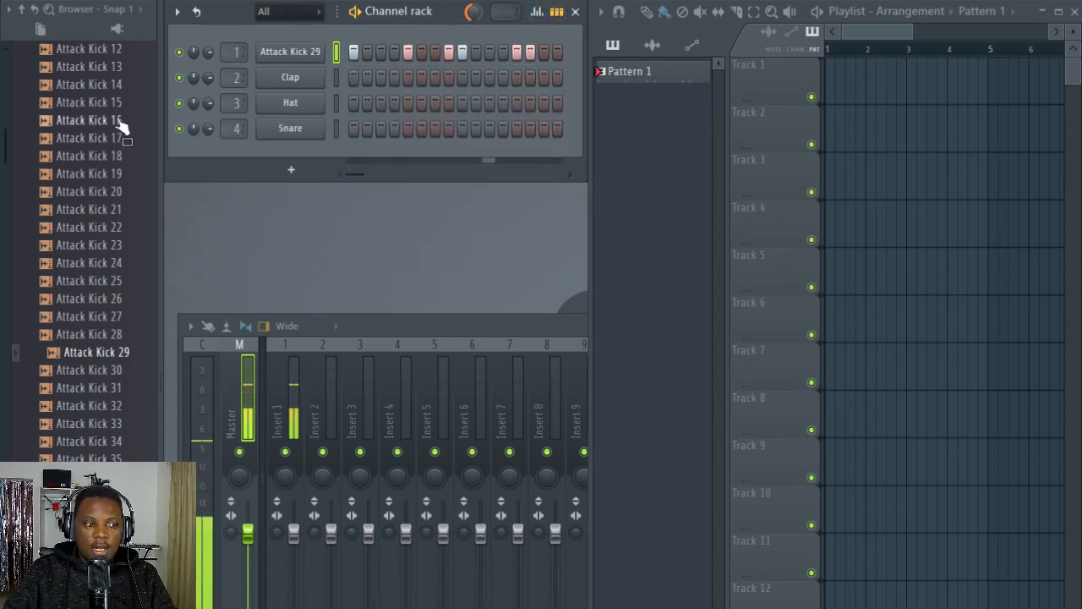
Step: Collapse the Kicks folder and load Attack Hat 03 from the Hi Hats folder onto the Clap channel
scroll(125, 135, up, 10)
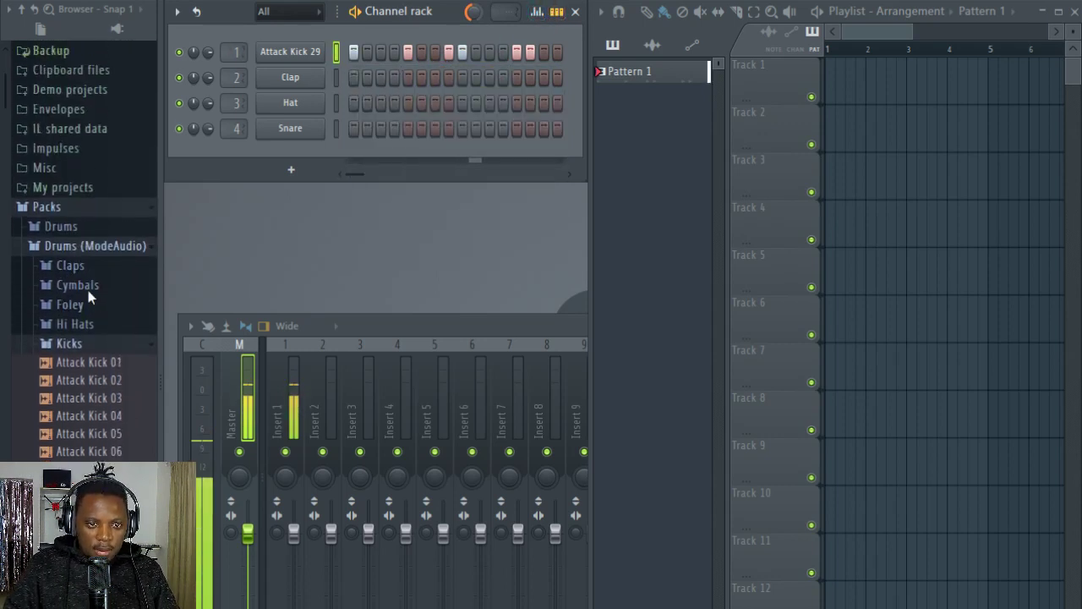
click(76, 367)
click(88, 365)
click(87, 364)
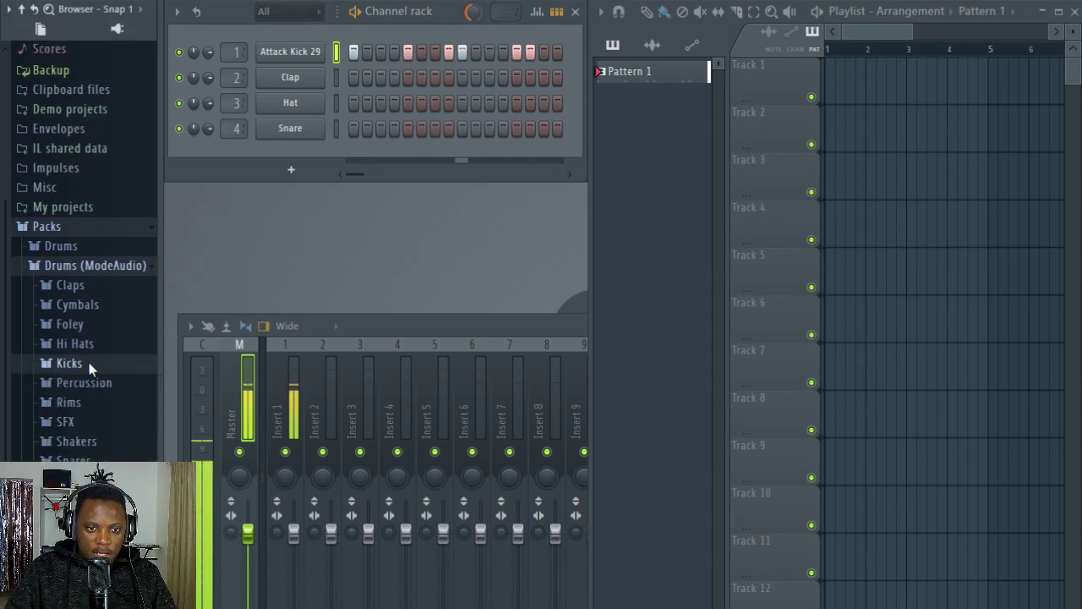
click(85, 347)
drag(85, 399, 296, 77)
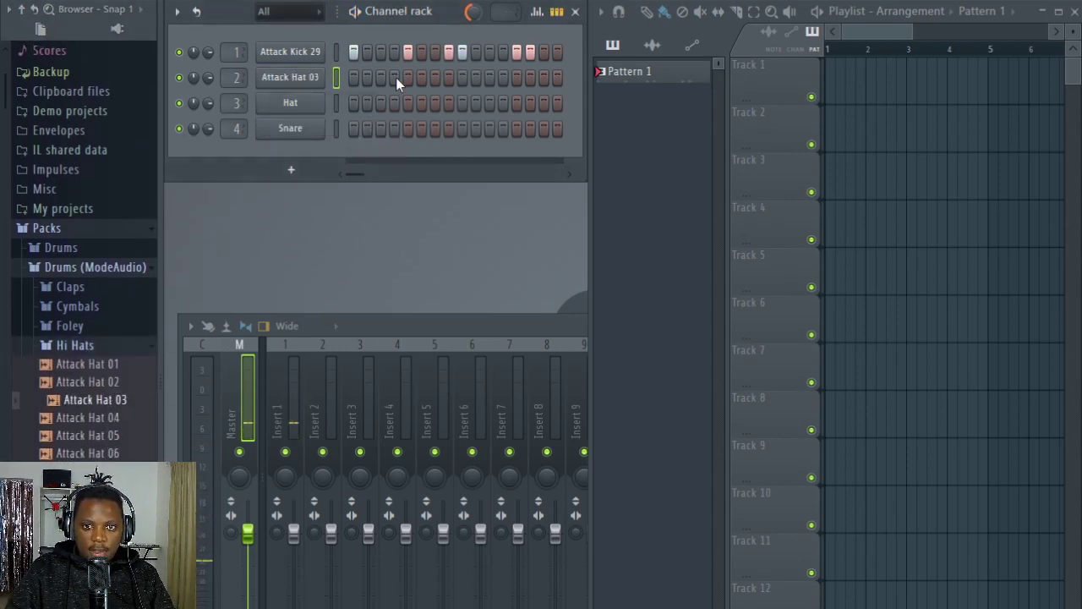
Step: Place Attack Hat 03 hits on steps 3, 7, 11 and 15
click(435, 77)
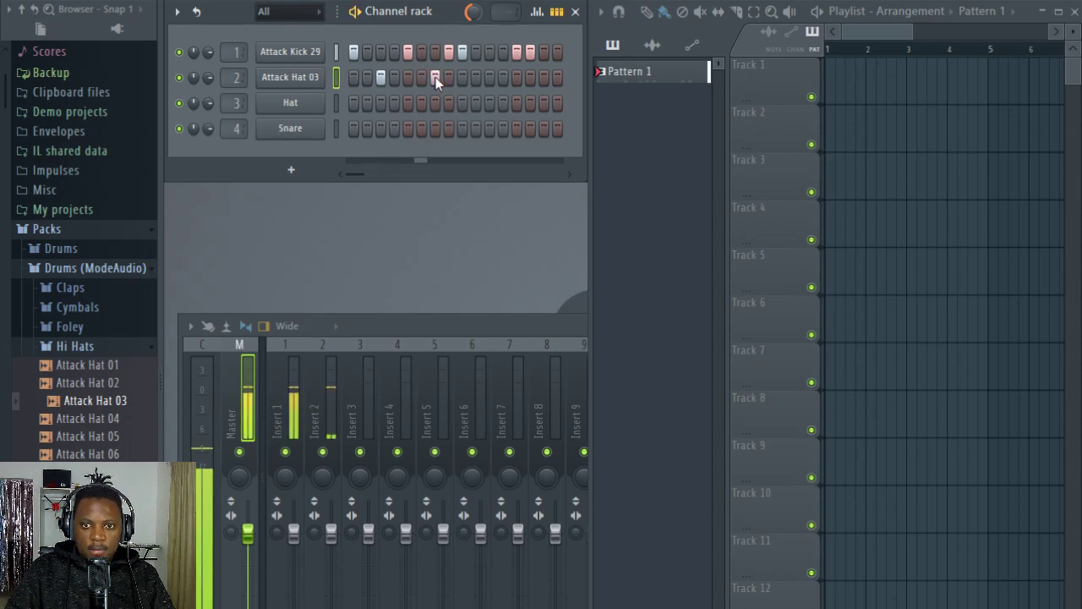
click(489, 77)
click(543, 77)
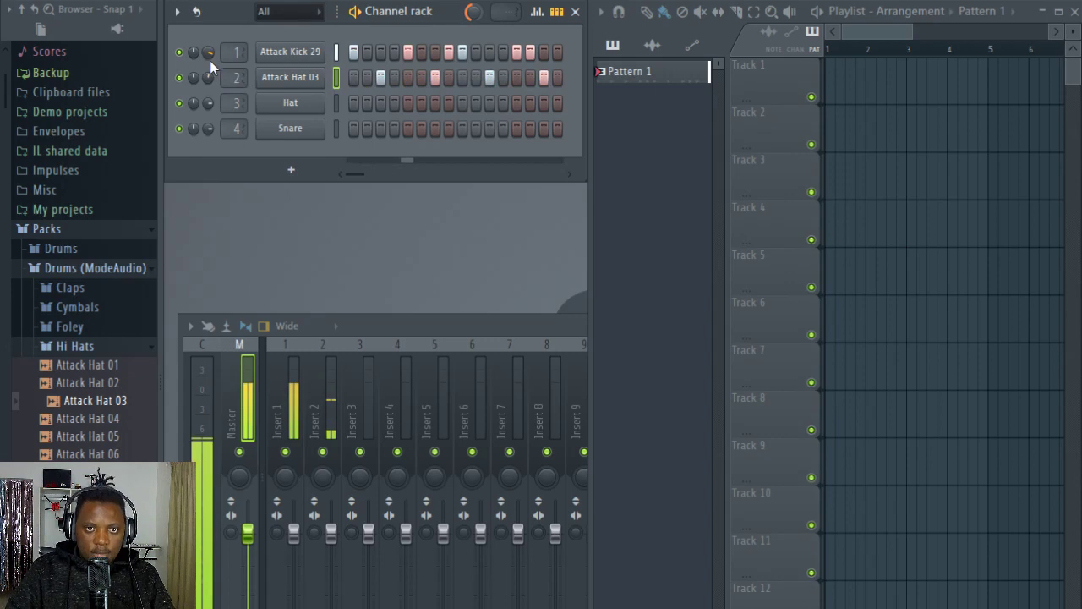
click(296, 53)
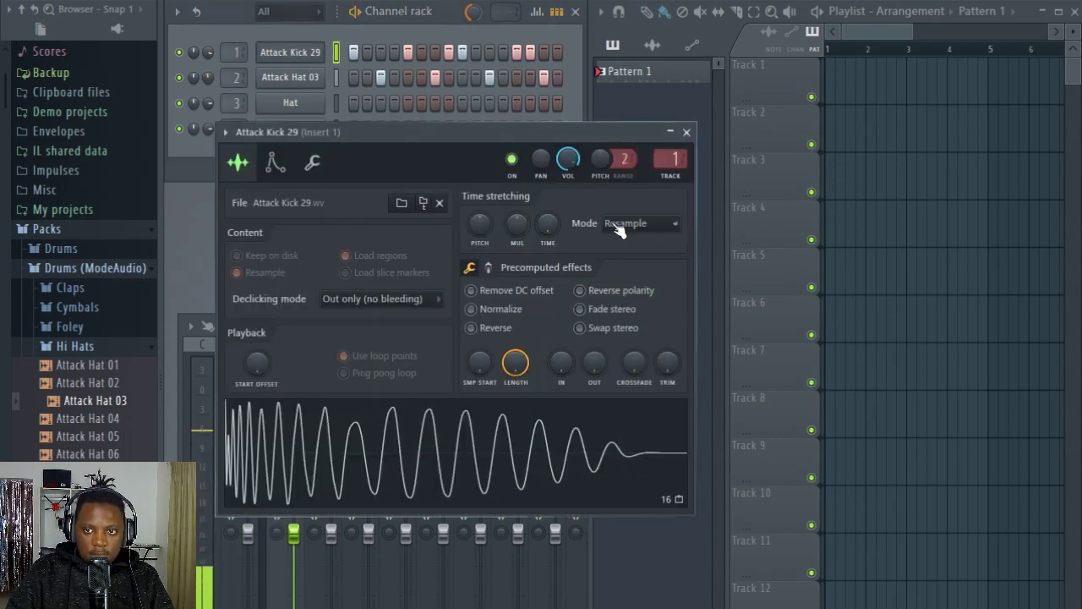
click(686, 132)
Step: Load Attack Hat 06 onto the Hat channel and place hits on steps 3, 6, 9 and 12
click(102, 454)
drag(109, 455, 292, 105)
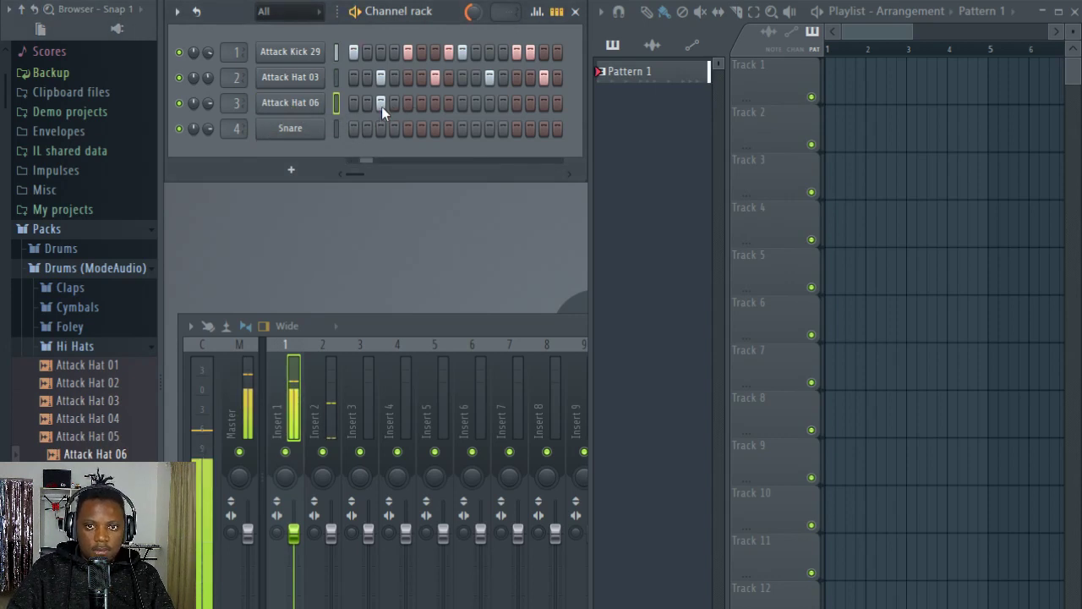
click(462, 102)
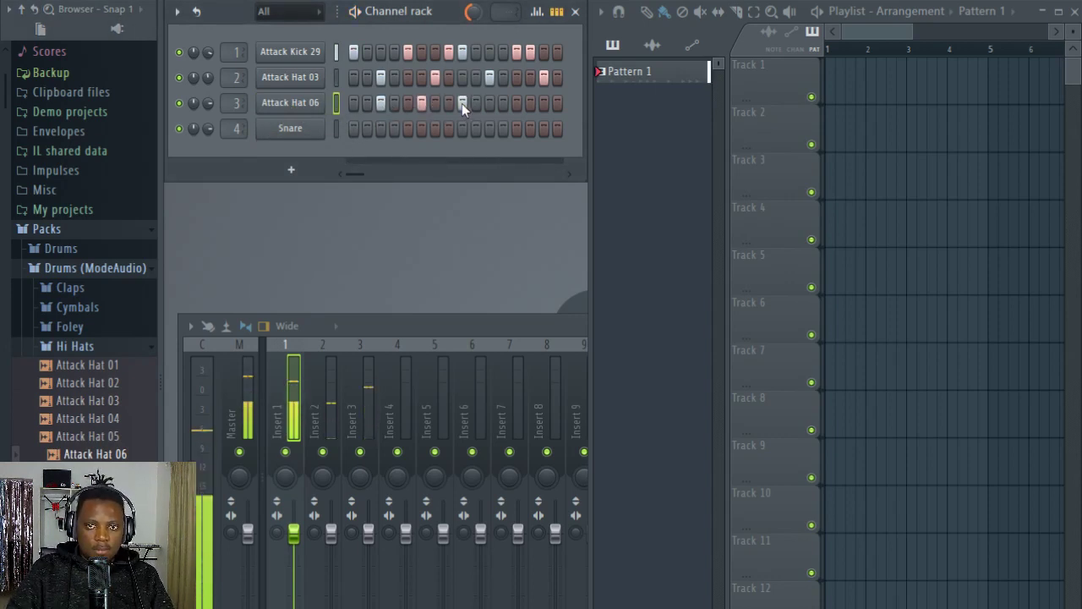
click(502, 104)
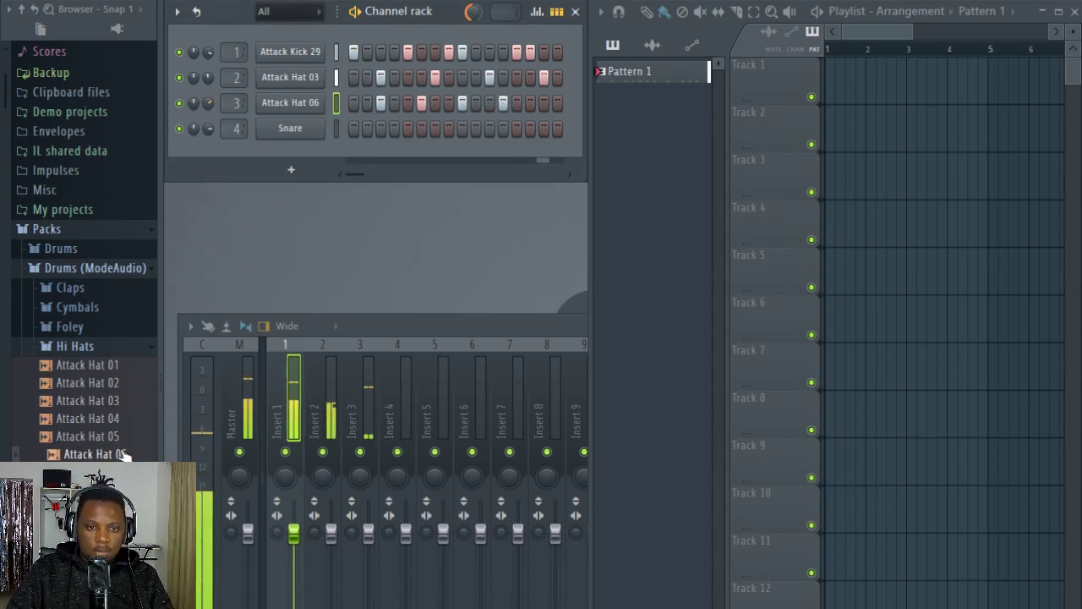
Step: Load Attack Hat 15 onto the Snare channel and place hits on steps 3, 7, 11 and 15
scroll(119, 431, down, 5)
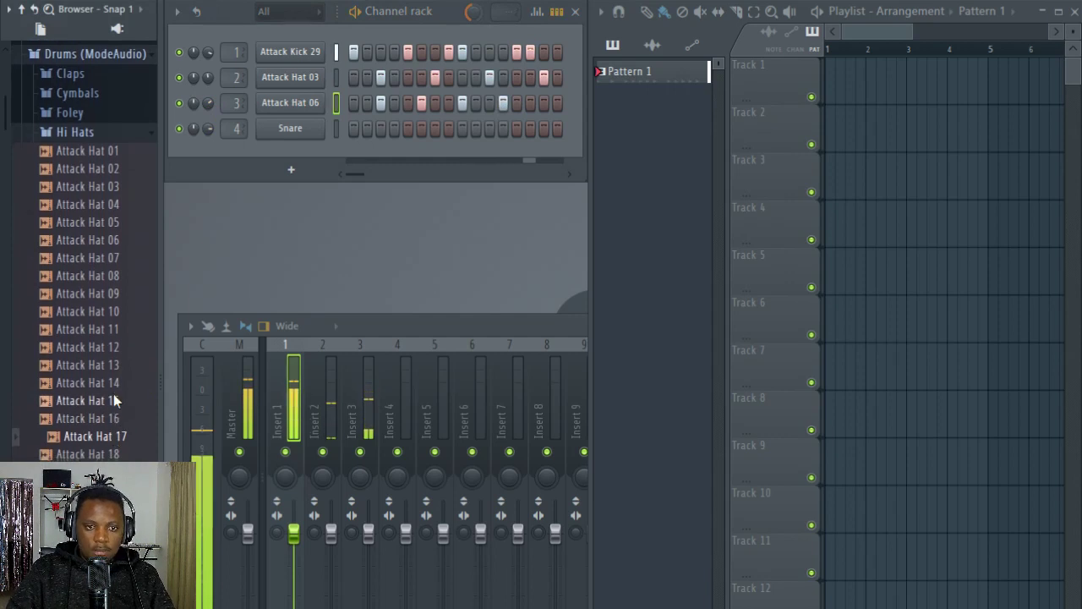
drag(116, 401, 291, 129)
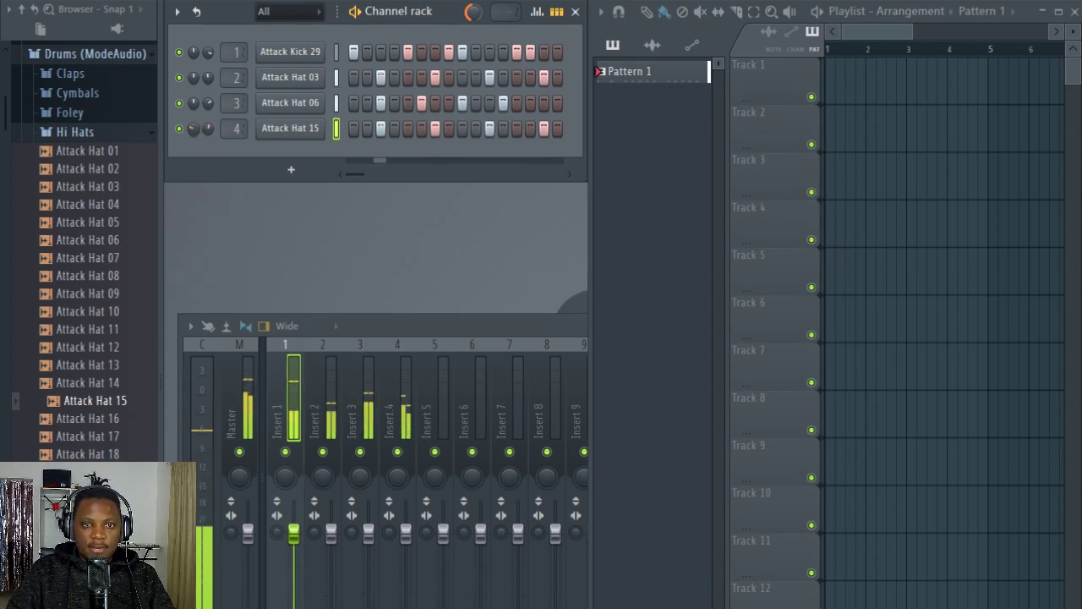
Step: Add MA Calculator Button 01 from the Foley folder as a new fifth channel with hits on steps 1 and 4
click(93, 132)
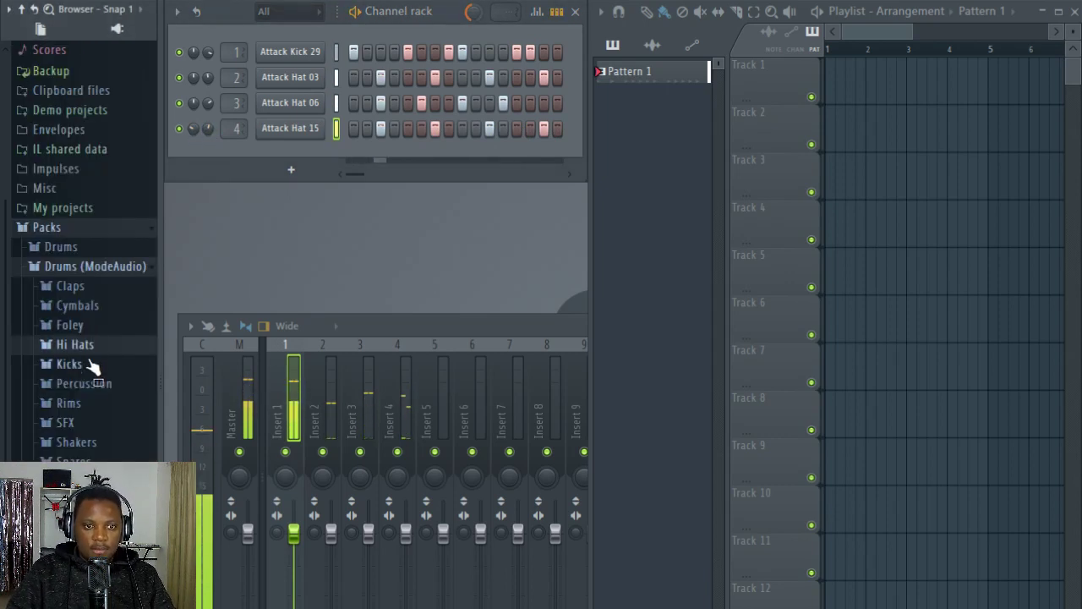
click(76, 328)
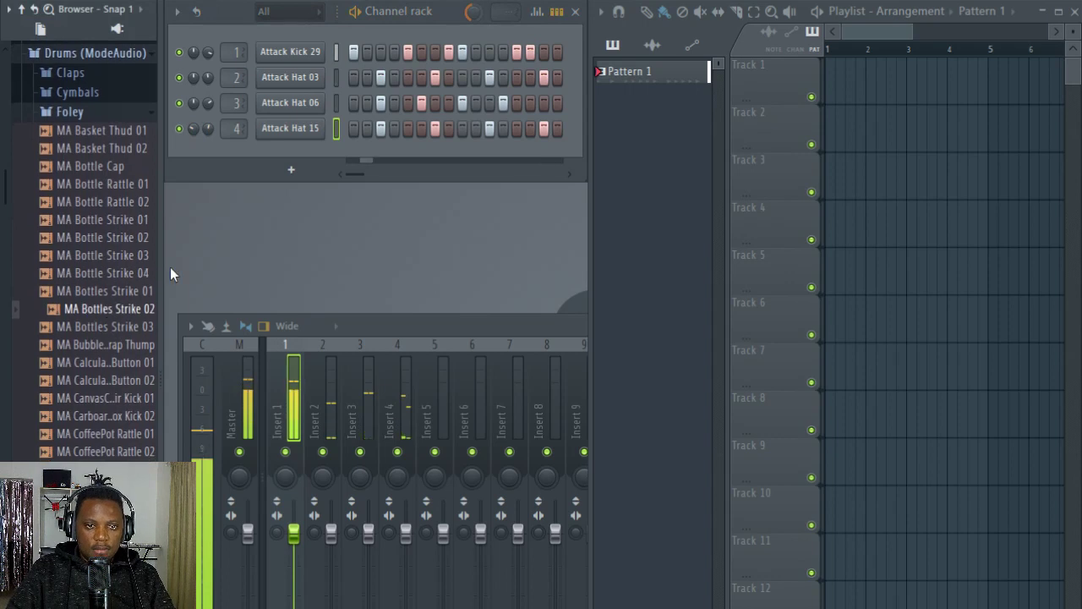
drag(161, 269, 200, 269)
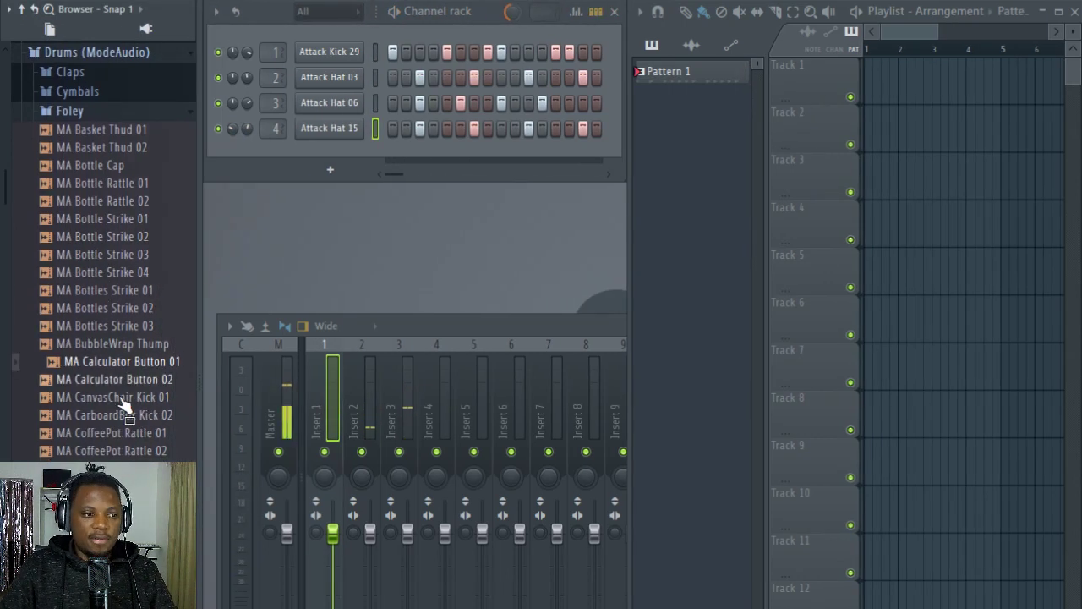
drag(118, 364, 335, 145)
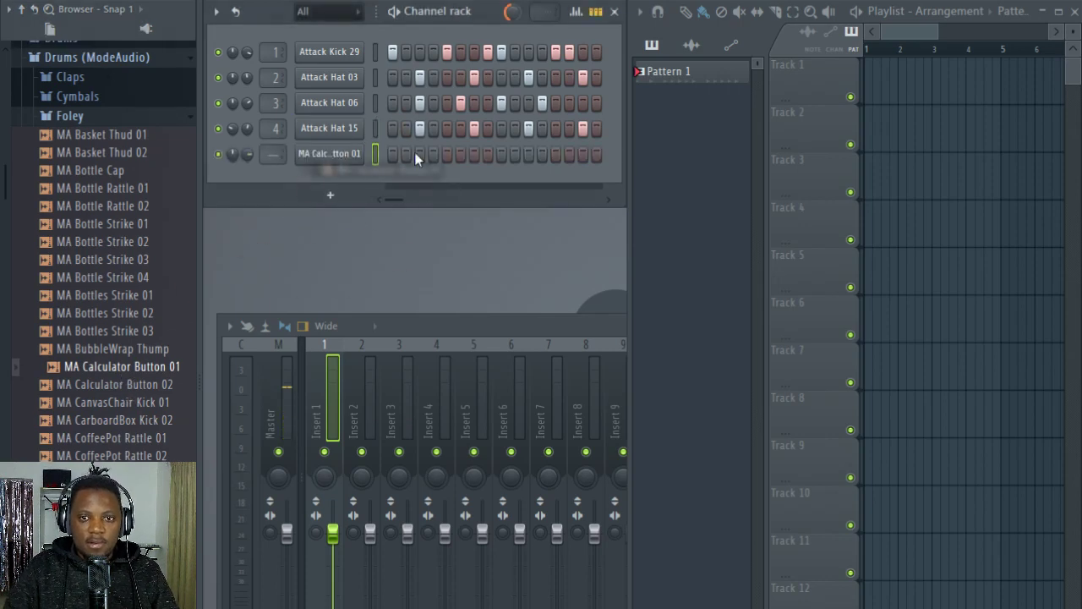
click(393, 154)
click(433, 154)
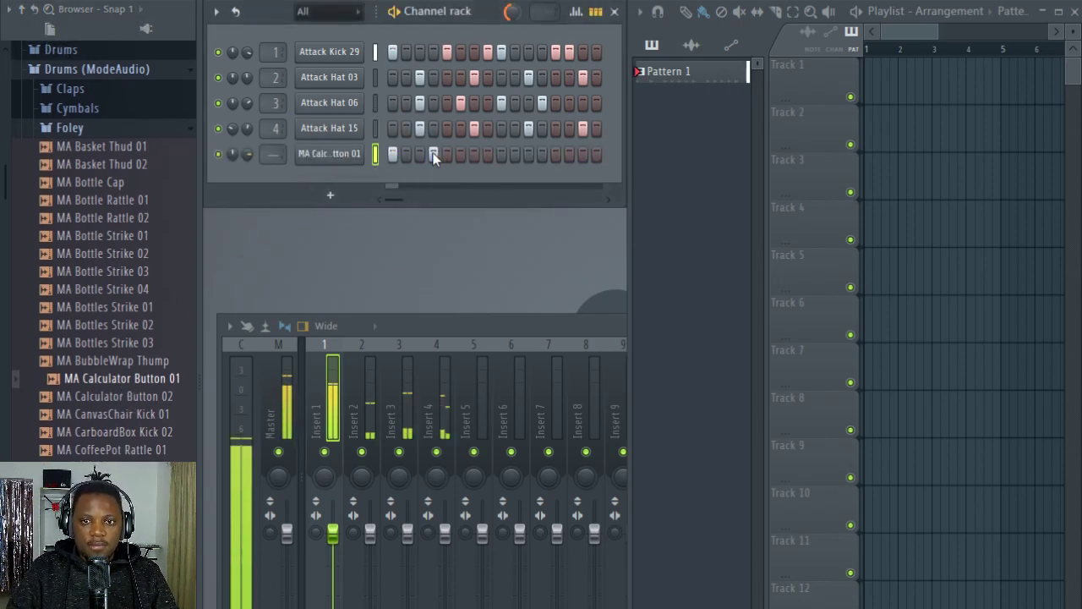
Step: Increase the Trim of the MA Calculator Button 01 sample in its channel settings and restart playback
click(329, 154)
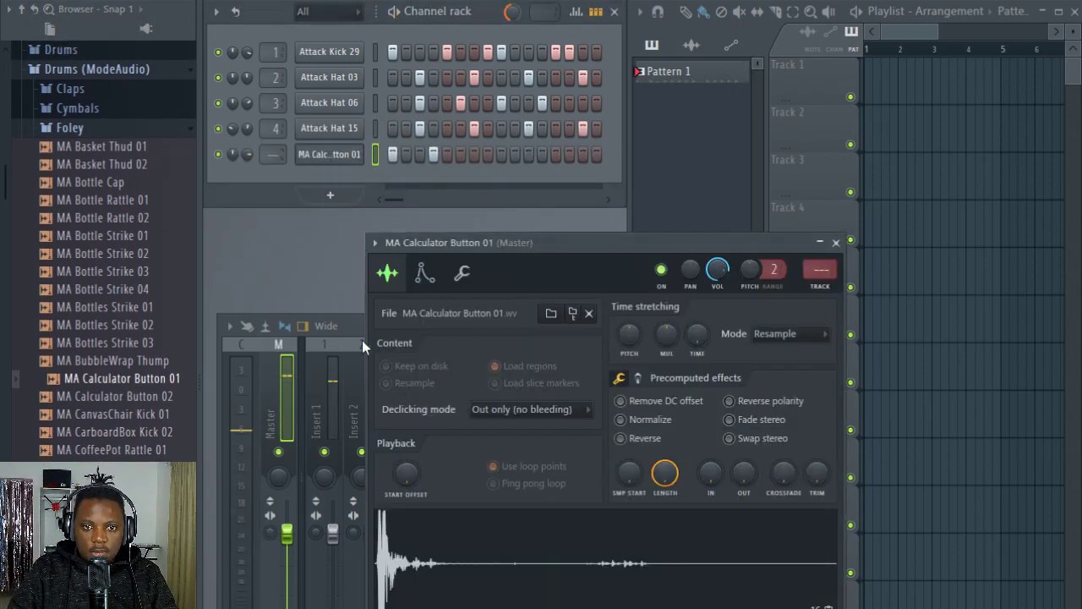
drag(817, 475, 816, 459)
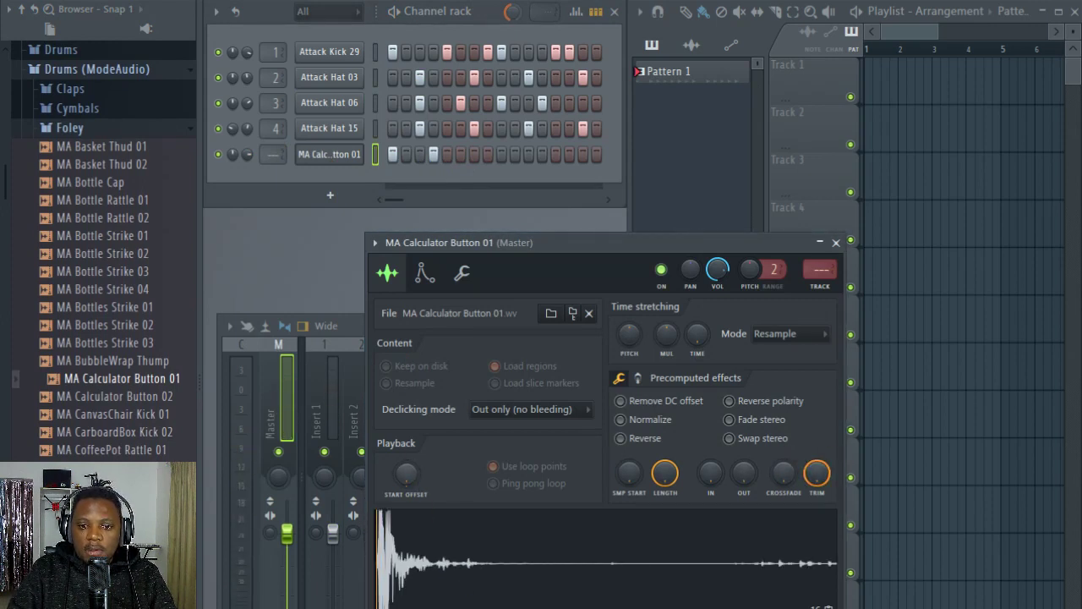
key(space)
Step: Move the calculator button hit from step 4 to step 5 and add hits on steps 9 and 12
click(448, 155)
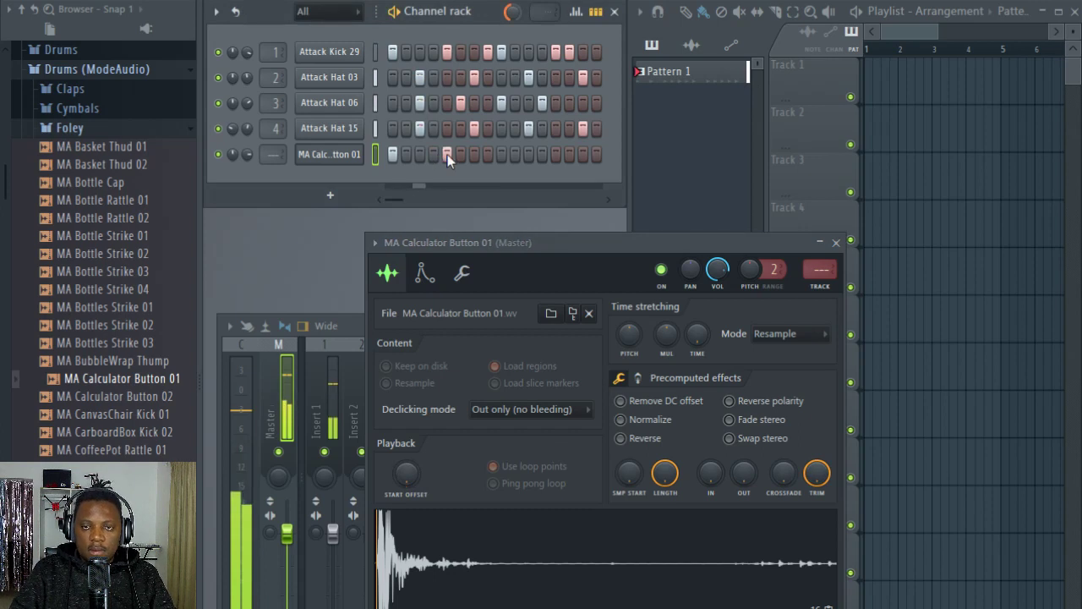
click(541, 155)
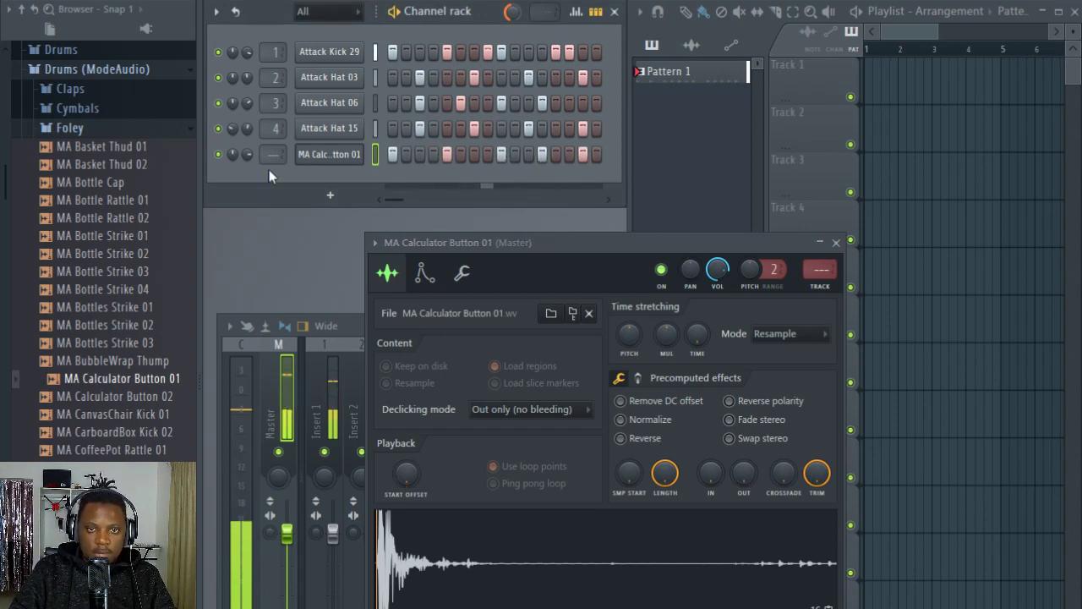
Step: Add MA CanvasChair Kick 01 from the Foley folder as a sixth channel with hits on steps 2, 7, 10 and 15
click(117, 398)
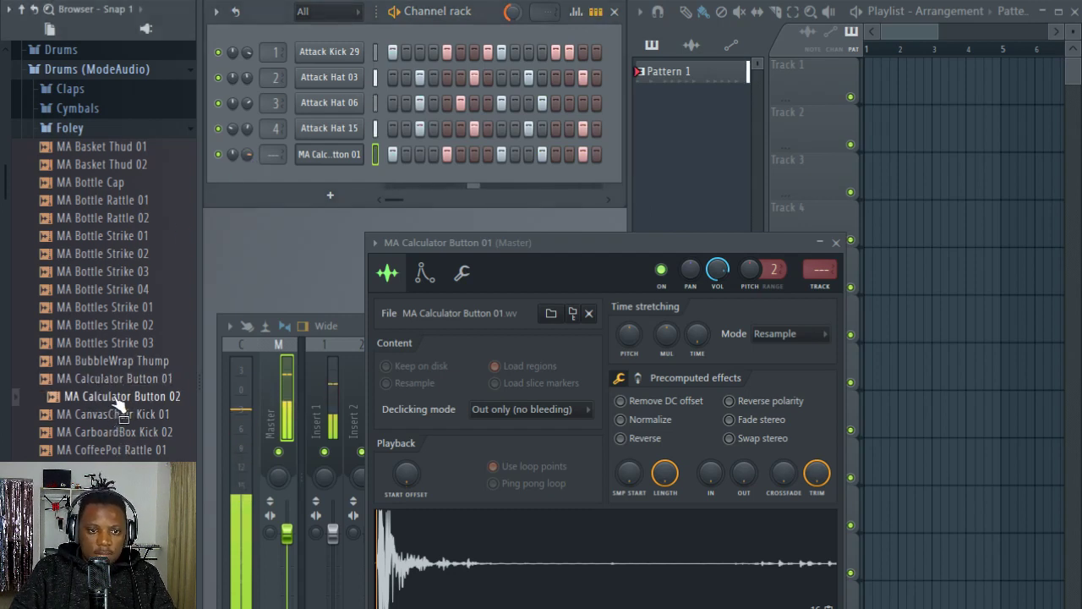
click(125, 415)
click(127, 433)
drag(130, 417, 350, 181)
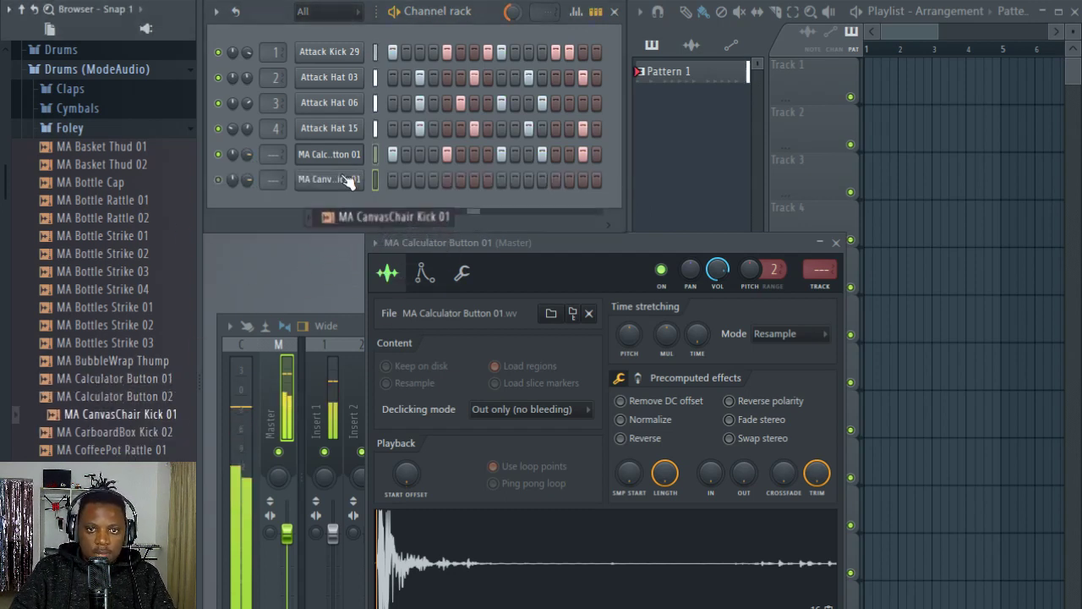
click(408, 179)
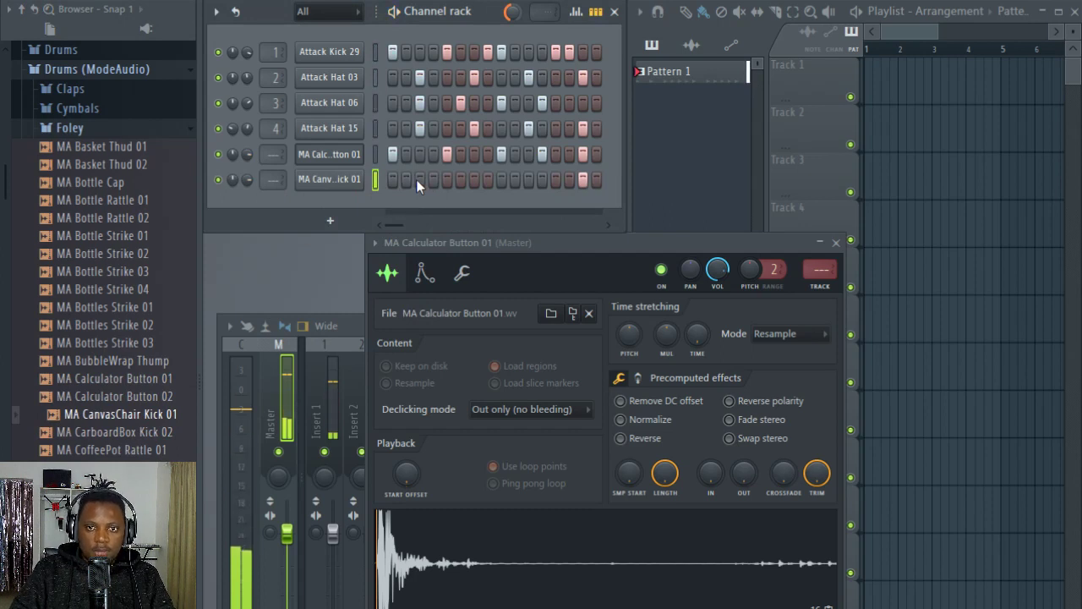
click(474, 179)
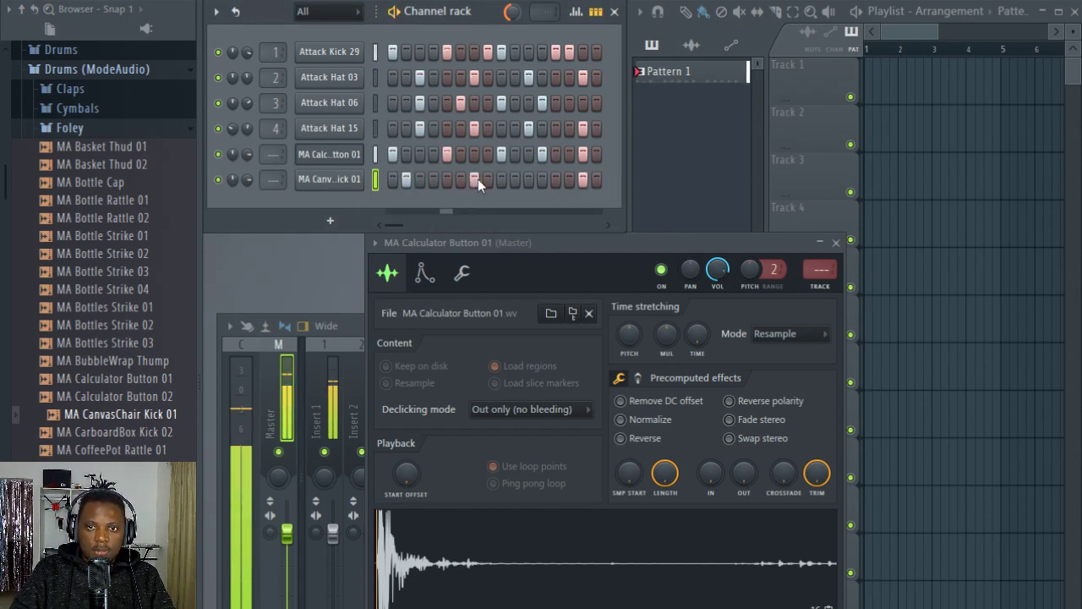
click(515, 179)
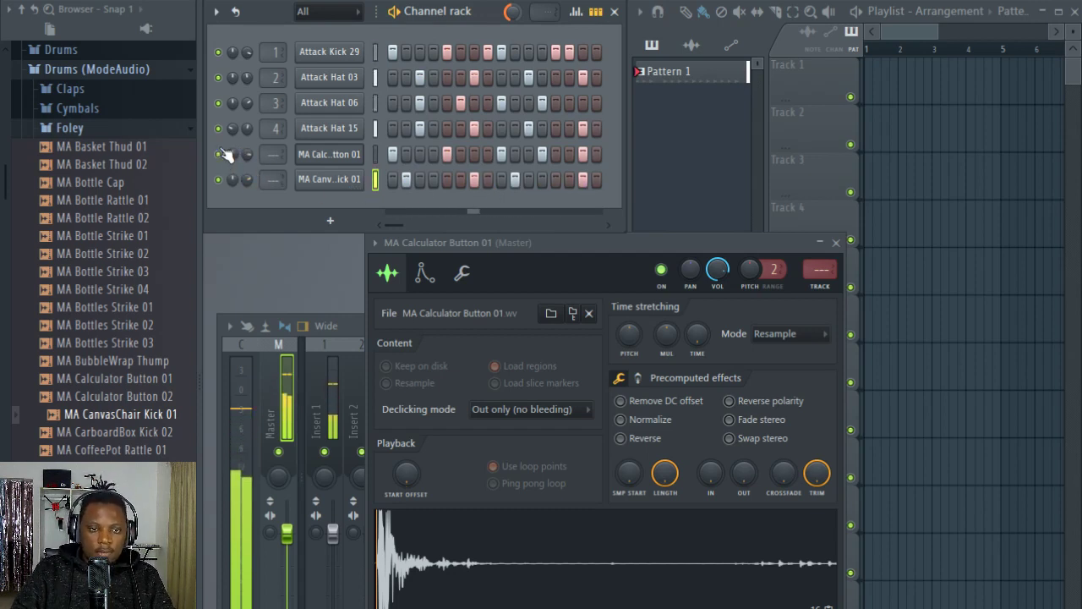
Step: Preview more Foley samples and add MA CarboardBox Kick 02 as a seventh channel
click(117, 433)
click(121, 451)
drag(132, 435, 328, 205)
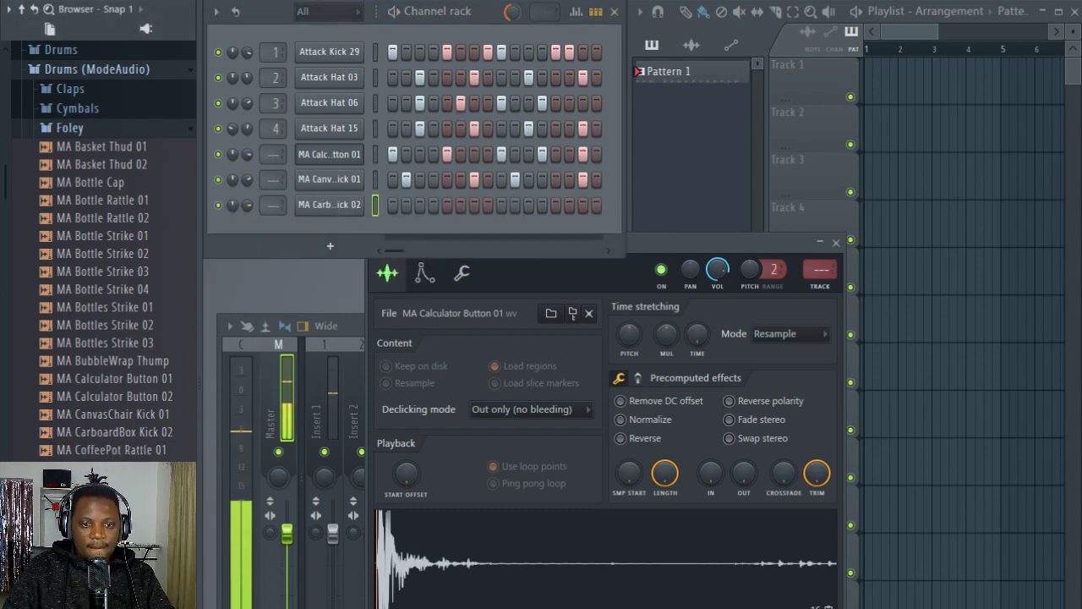
Step: Preview samples further down the Foley folder, including MA MetalRidge Scrape and MA Shears Snap
scroll(109, 436, down, 8)
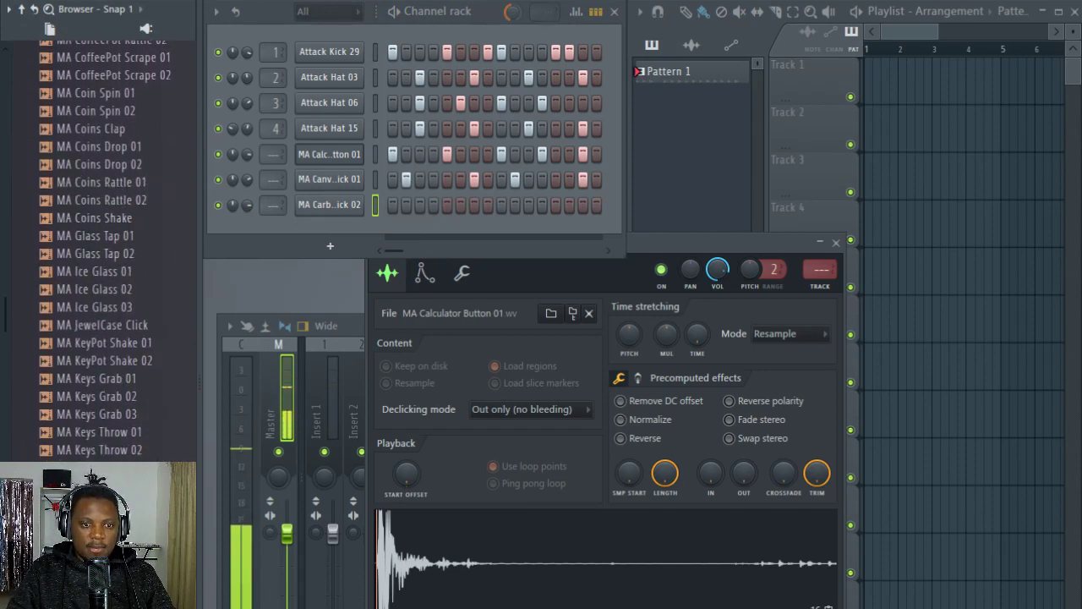
scroll(102, 448, down, 4)
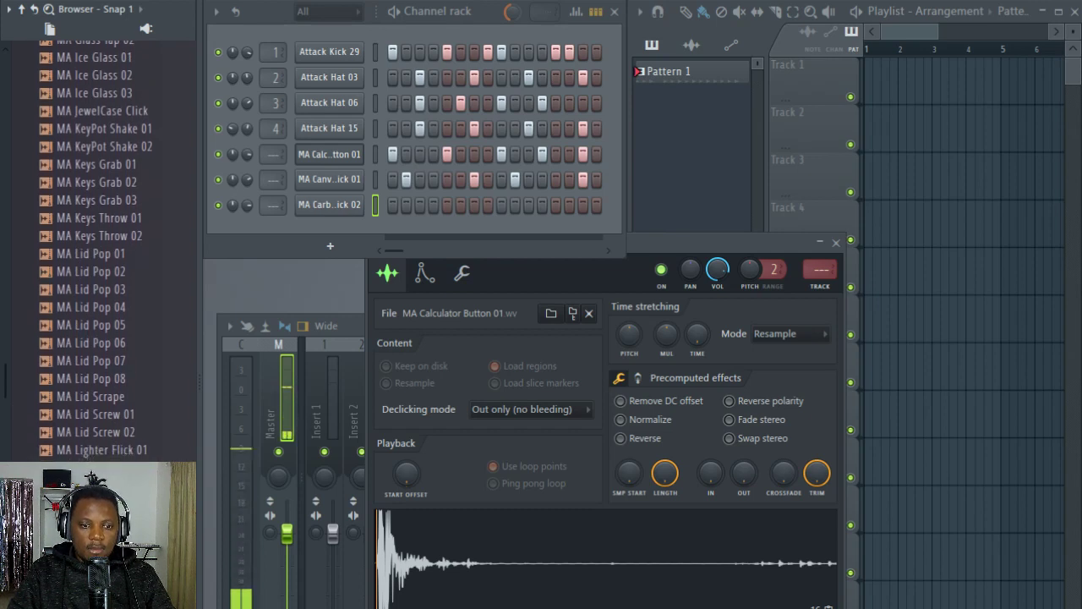
drag(102, 504, 419, 354)
scroll(127, 339, down, 4)
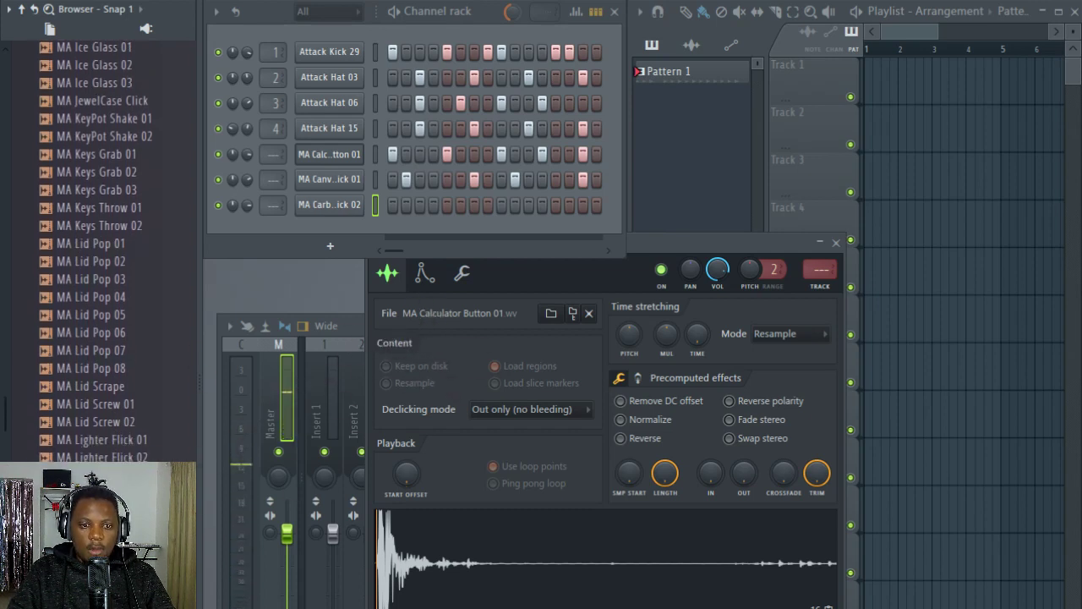
click(126, 364)
click(126, 435)
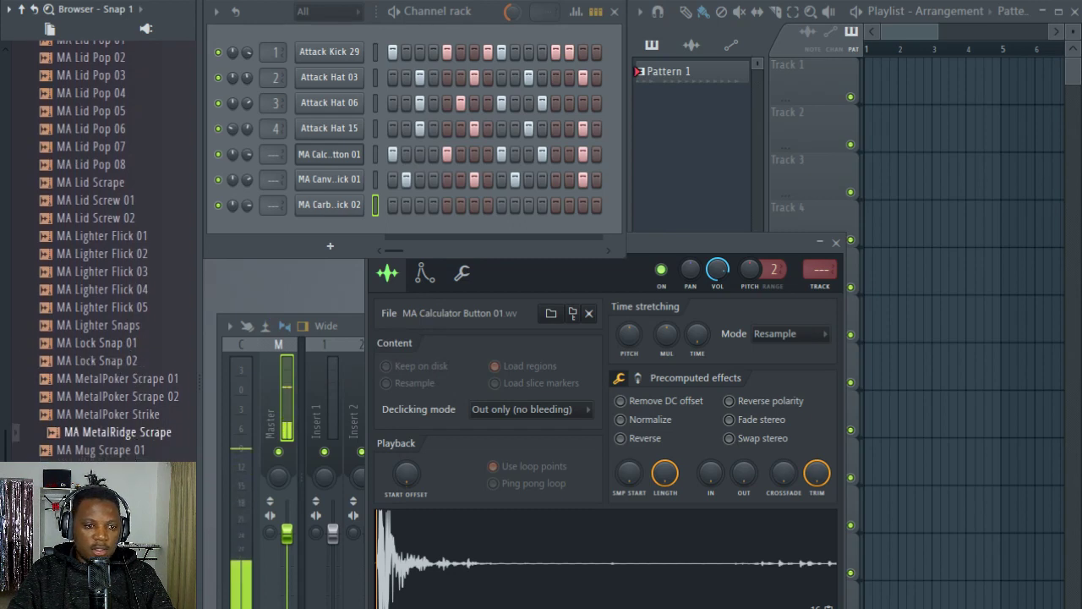
click(126, 470)
click(126, 519)
scroll(126, 516, down, 2)
click(126, 514)
scroll(126, 440, down, 4)
click(123, 406)
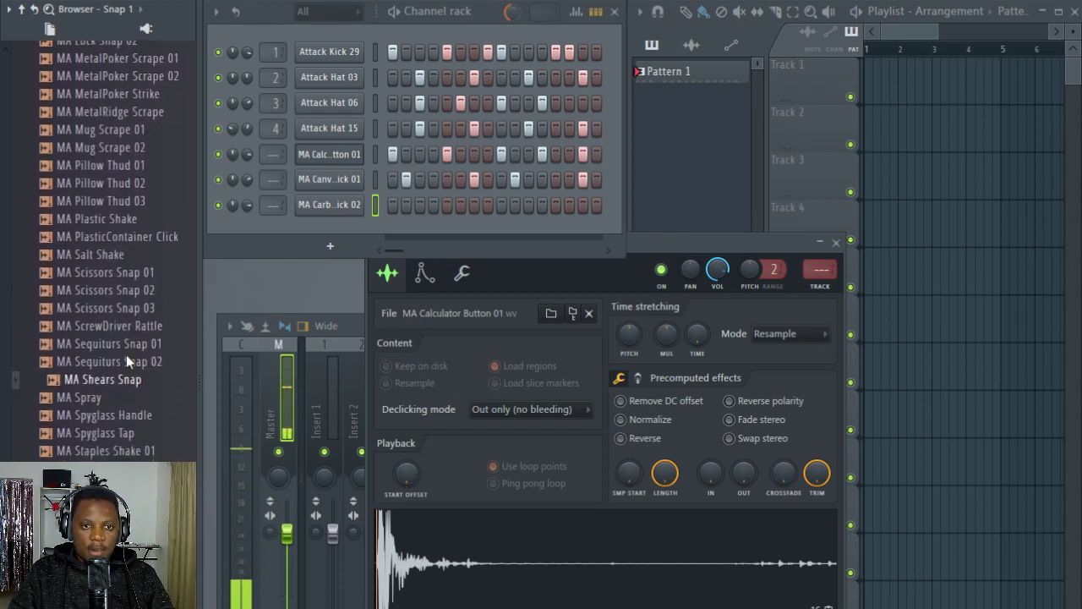
Step: Add MA Sequiturs Snap 01 as an eighth channel with hits on steps 5 and 13
click(128, 360)
click(143, 328)
click(146, 346)
drag(146, 354, 349, 226)
click(447, 230)
click(555, 230)
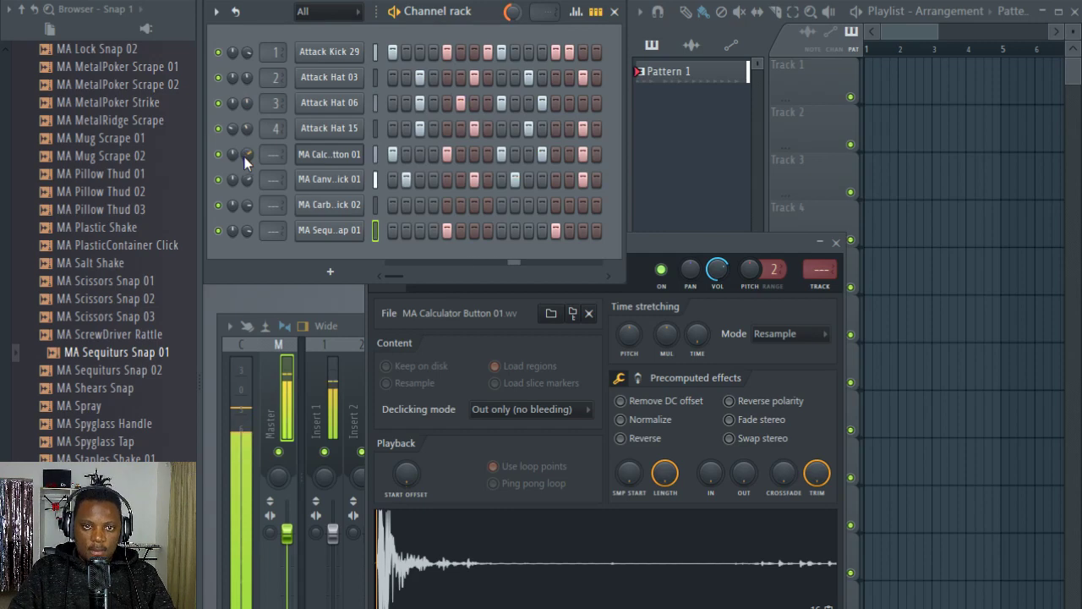
Step: Preview MA WaterBottle Shake and MA Tub Thud 01 in the Foley folder, and collapse the folder
scroll(134, 245, down, 10)
click(123, 243)
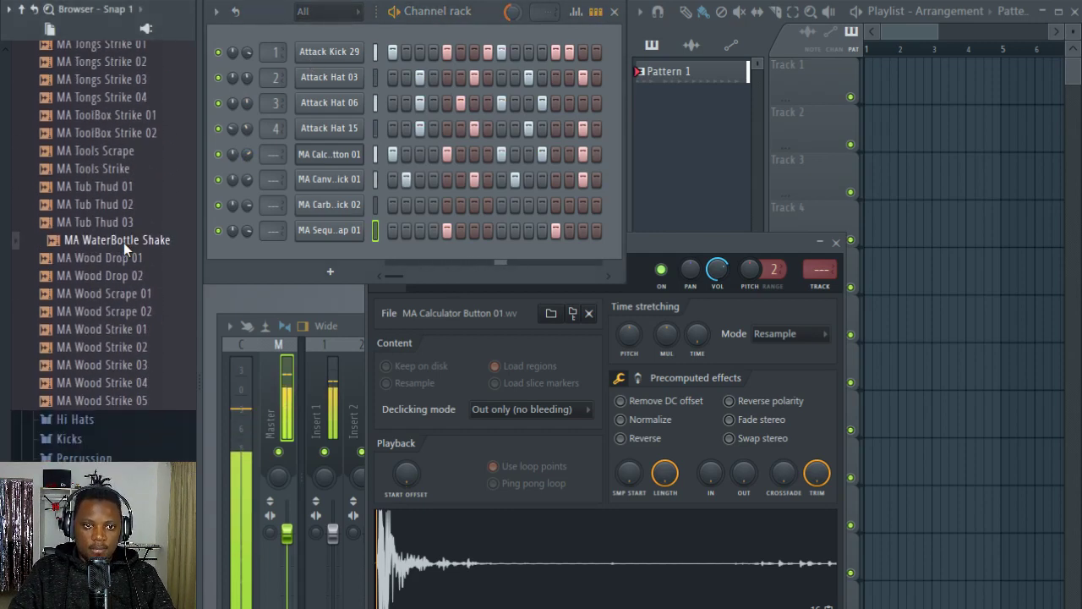
scroll(122, 254, down, 1)
click(124, 193)
click(138, 179)
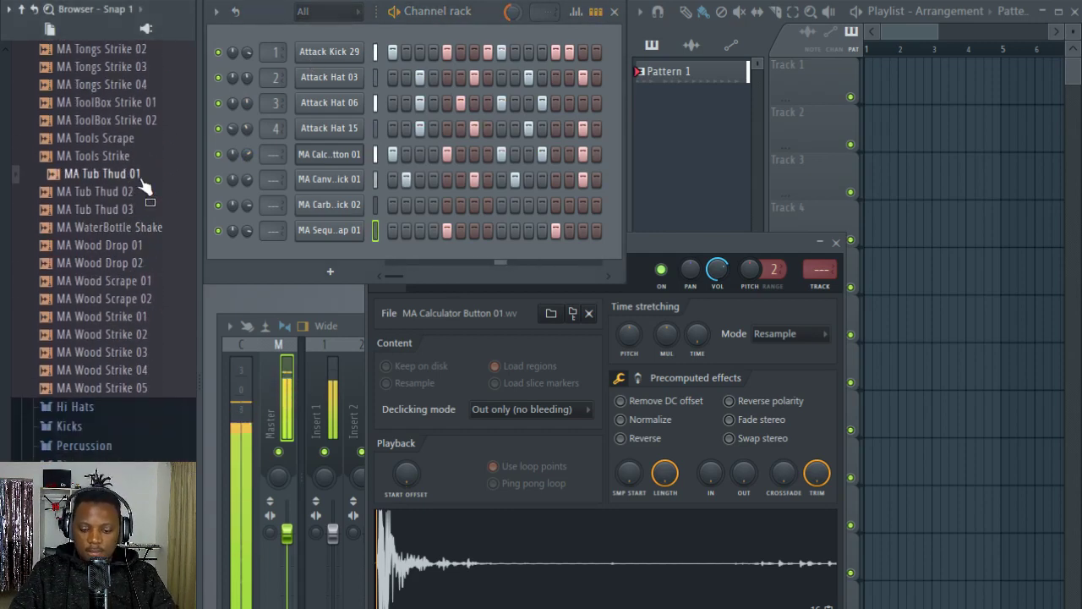
key(Left)
Step: Widen the playlist window and paint four Pattern 1 clips on Track 1 across bars 1 to 4
click(879, 35)
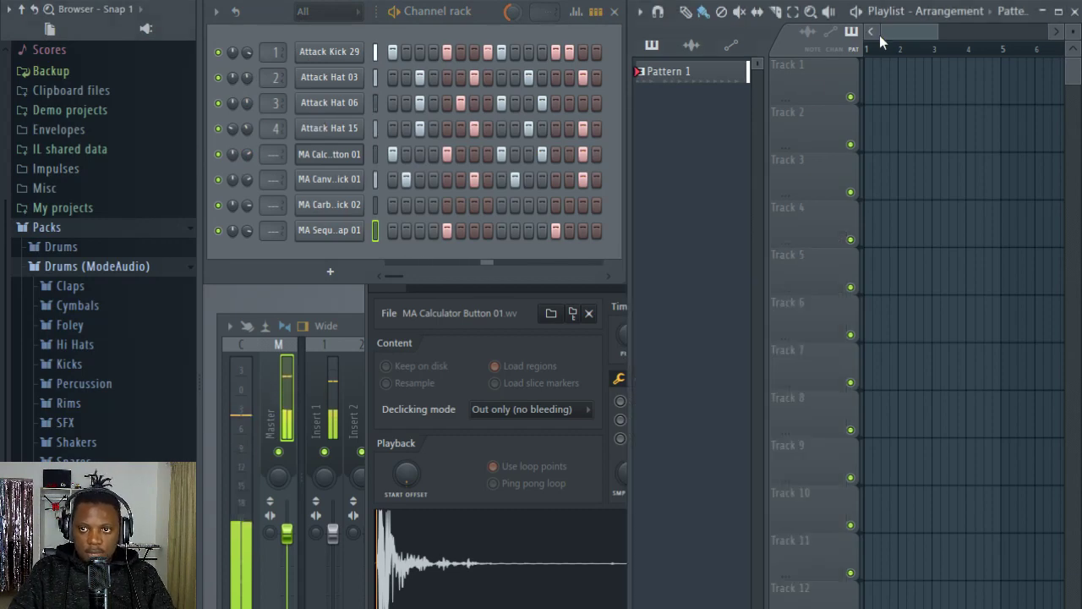
drag(620, 111, 530, 111)
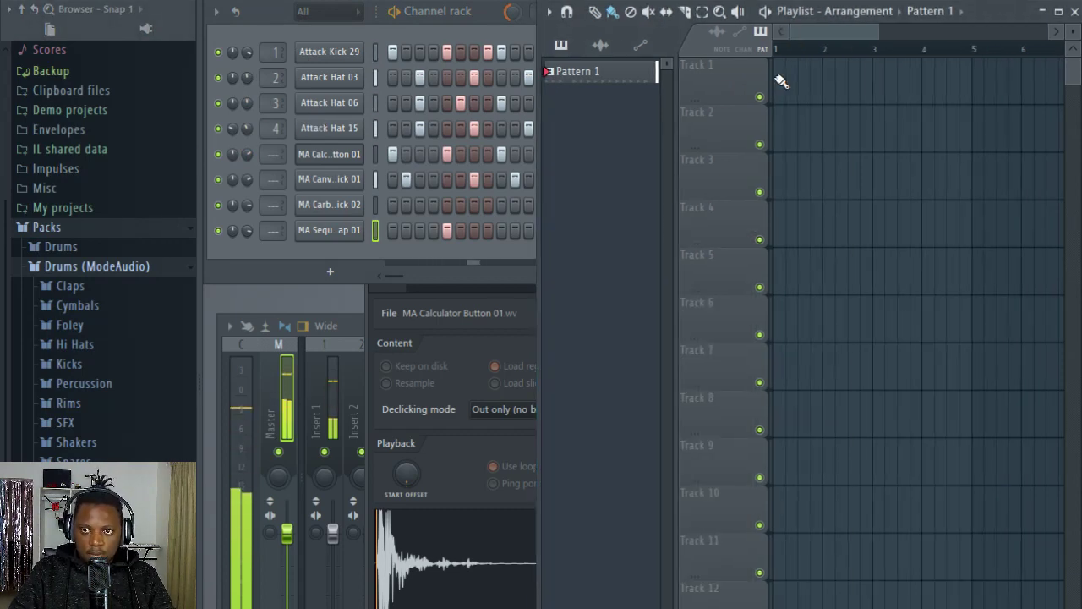
drag(781, 80, 964, 81)
click(285, 22)
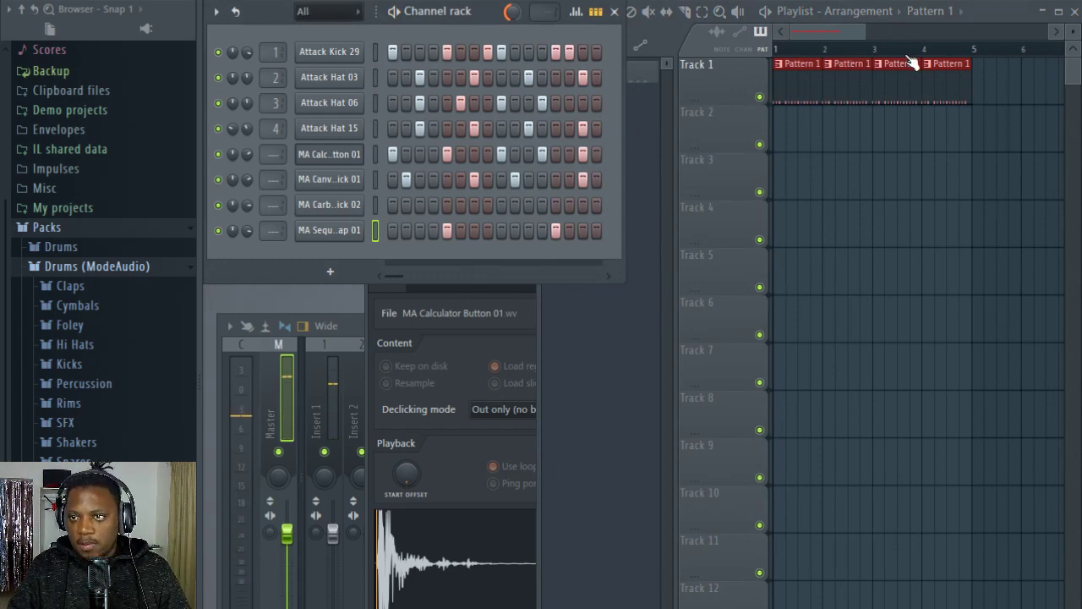
Step: Create a new empty pattern after Pattern 1
scroll(1072, 32, up, 2)
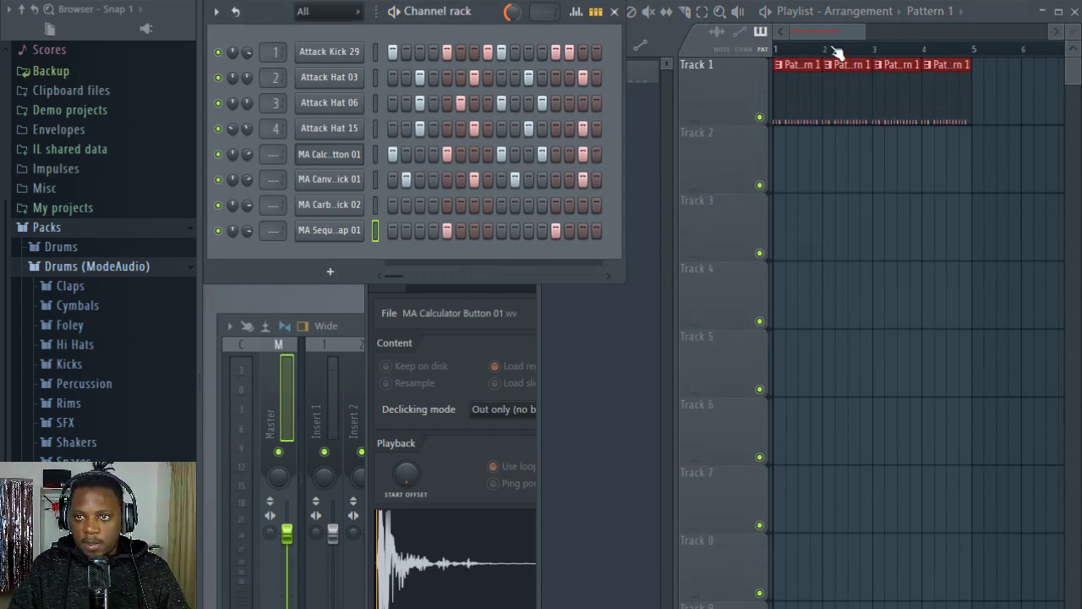
scroll(827, 55, up, 2)
drag(816, 33, 754, 33)
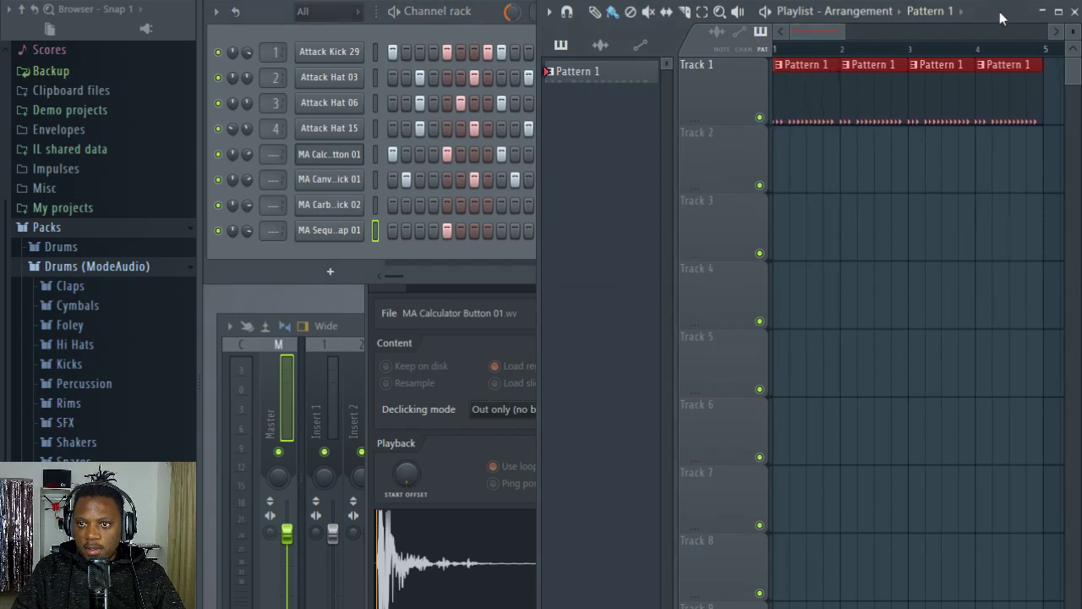
drag(1000, 12, 1004, 18)
click(280, 24)
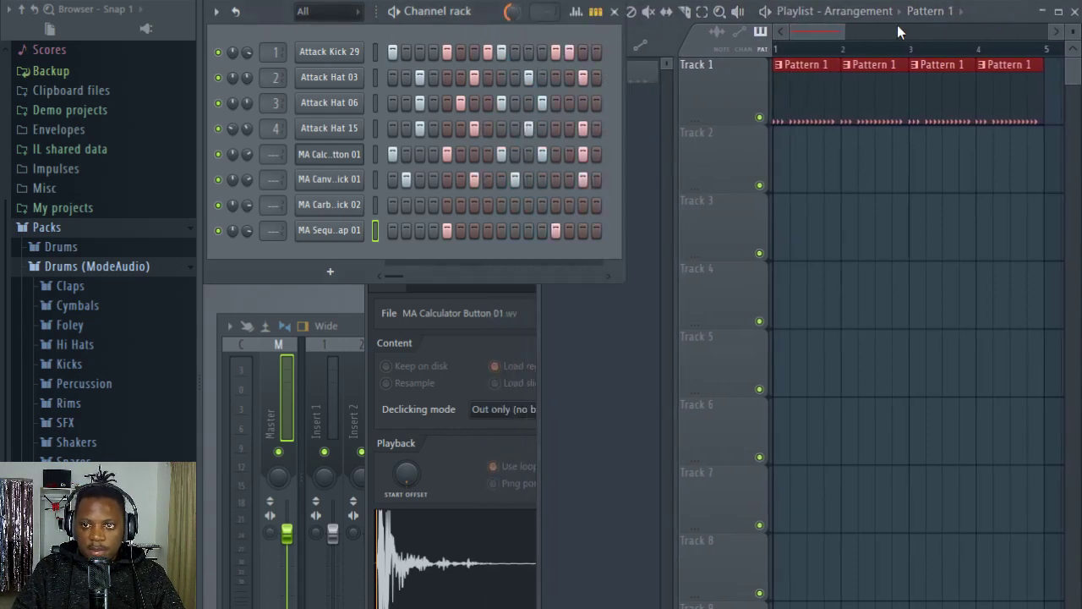
mouse_move(831, 33)
mouse_down()
mouse_move(813, 34)
mouse_move(834, 33)
mouse_up()
key(F4)
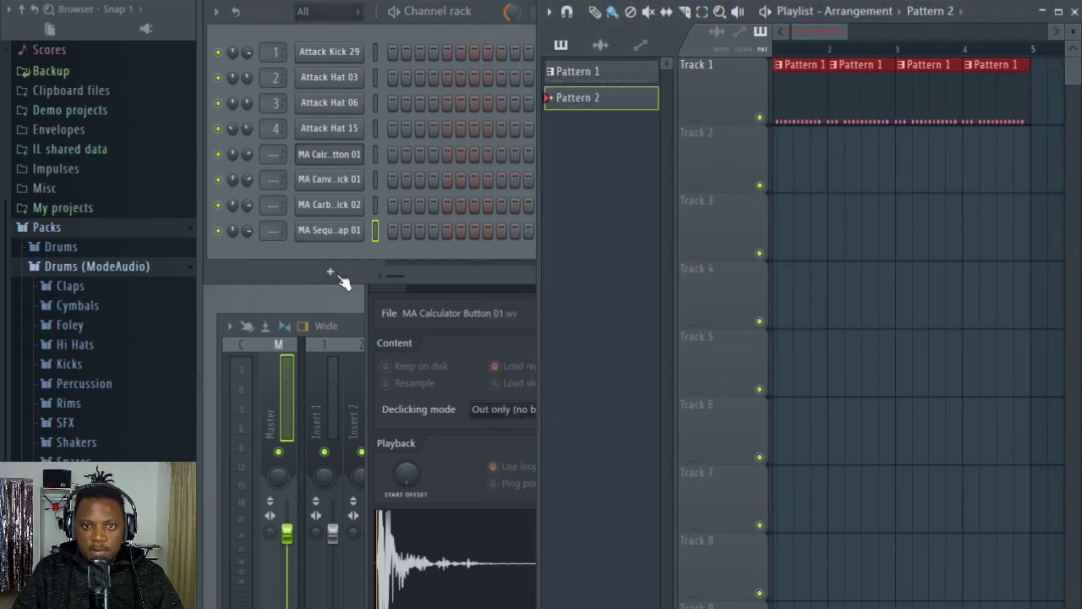
Step: Add a Toxic Biohazard instrument channel and load its Breather ToTc preset from the Keyboards bank
click(339, 275)
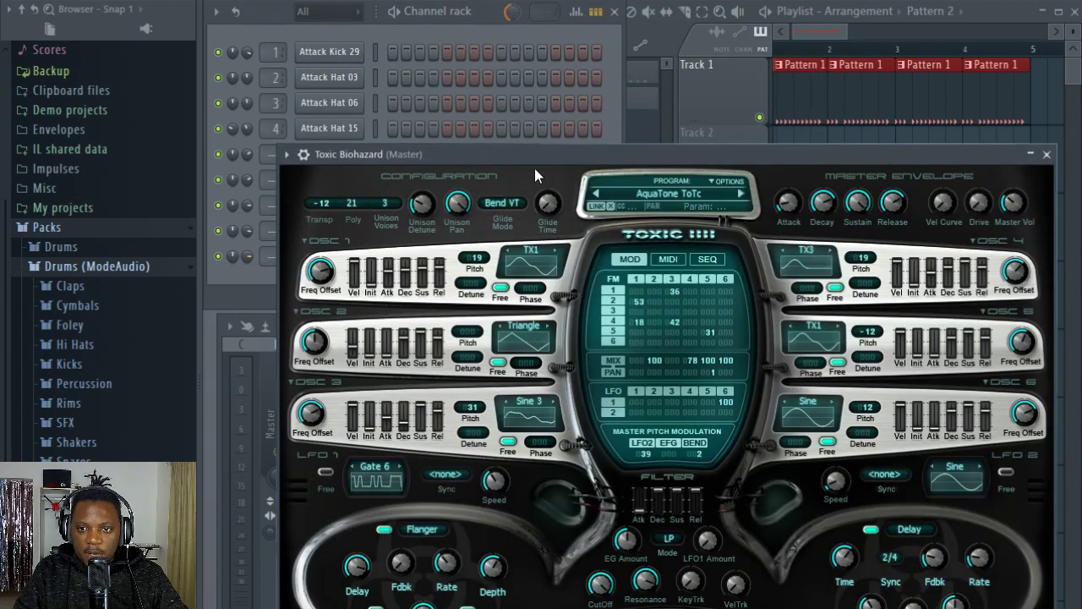
drag(574, 152, 513, 104)
click(609, 145)
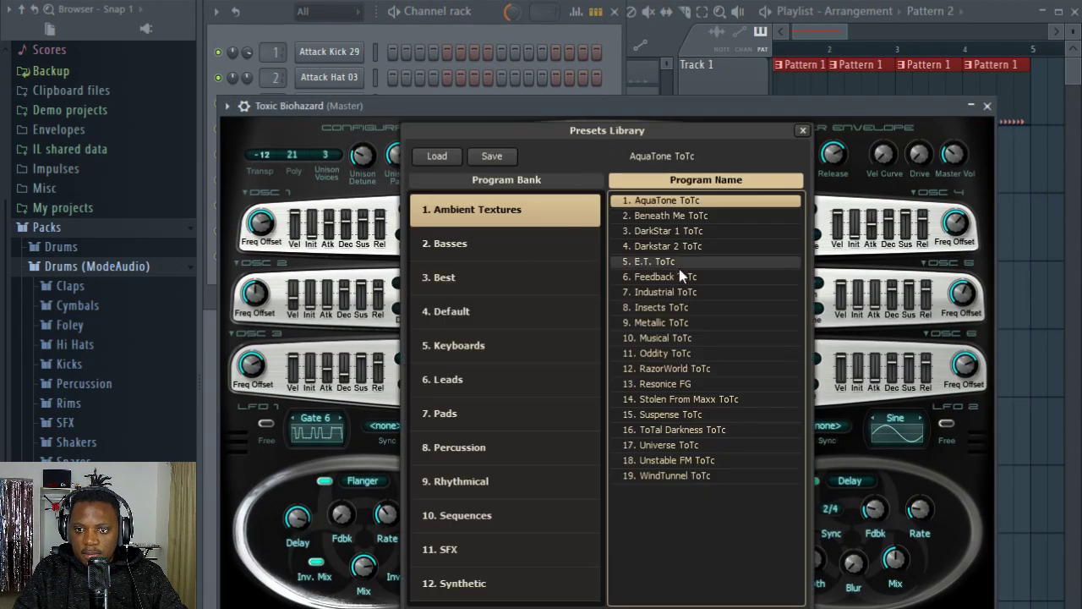
click(526, 112)
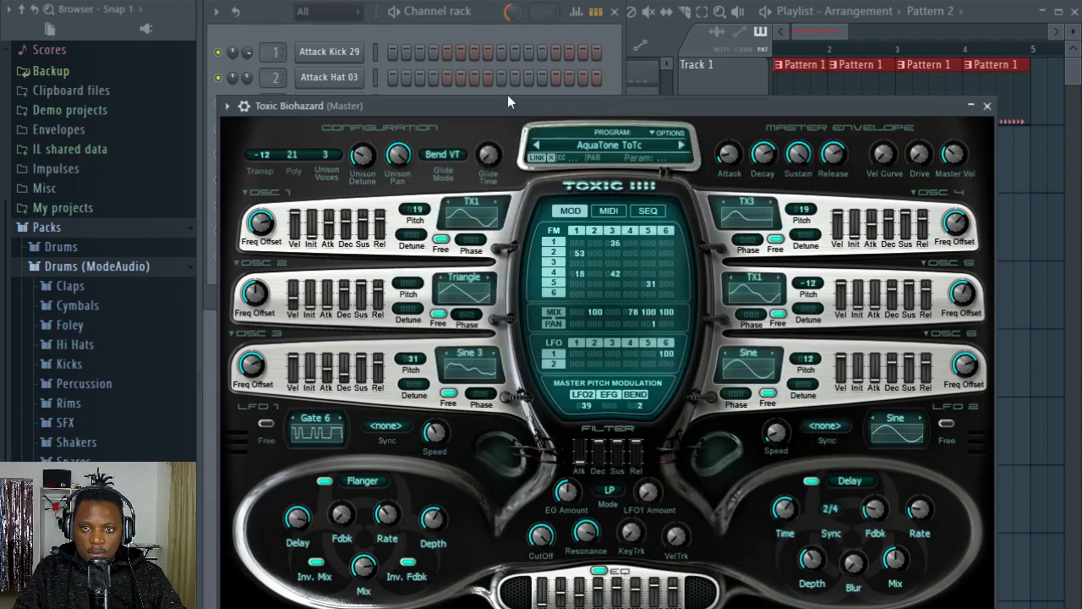
click(609, 145)
click(473, 345)
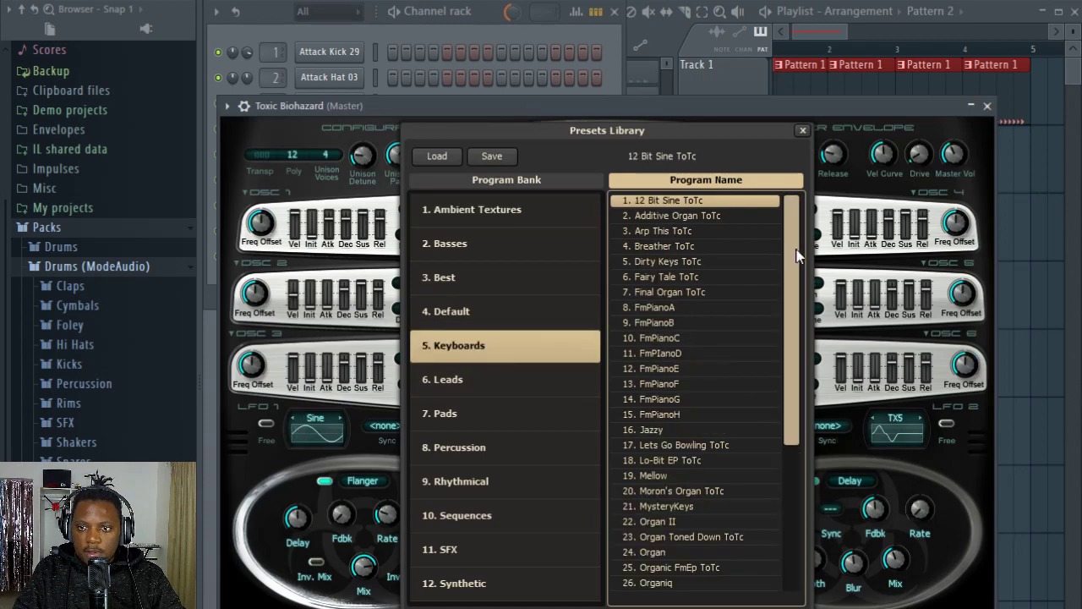
click(750, 245)
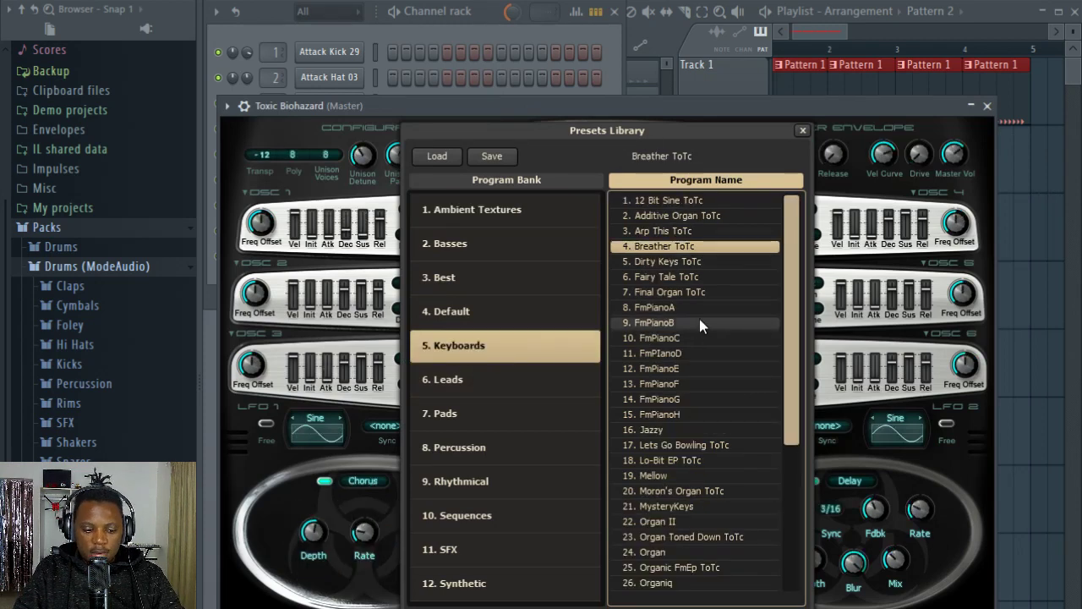
click(490, 25)
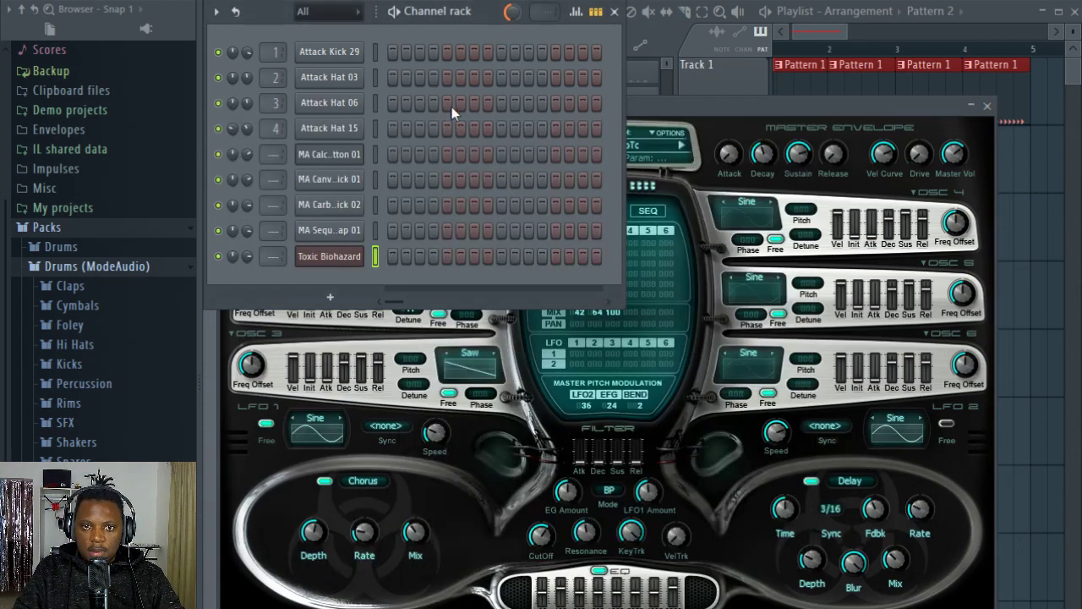
Step: Place a Pattern 2 clip at bar 1 of Track 2 and set the playlist snap to Cell
click(835, 28)
click(786, 158)
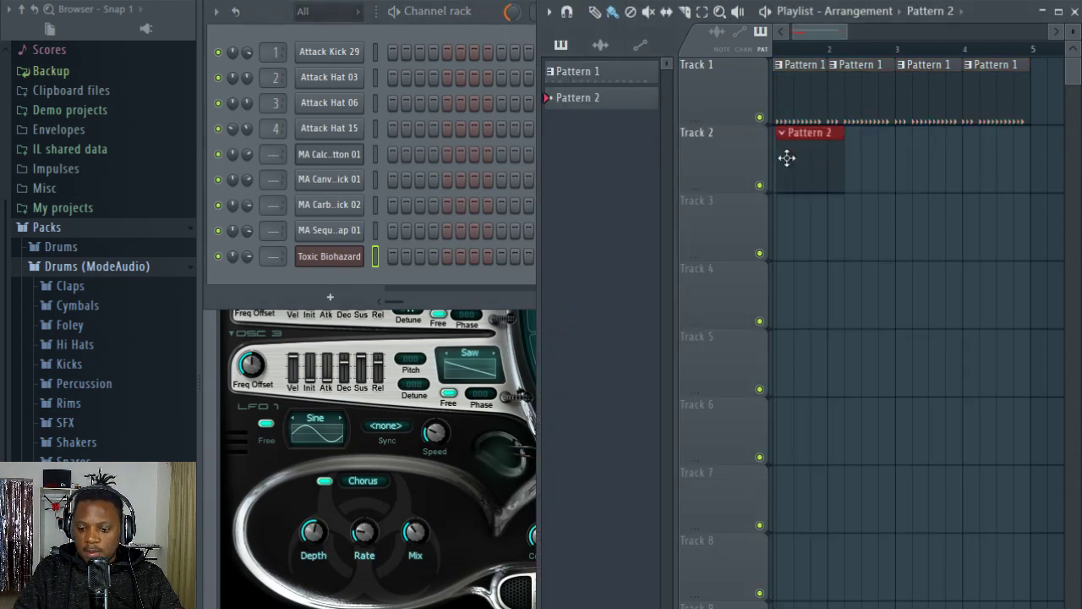
drag(835, 143, 471, 60)
click(636, 3)
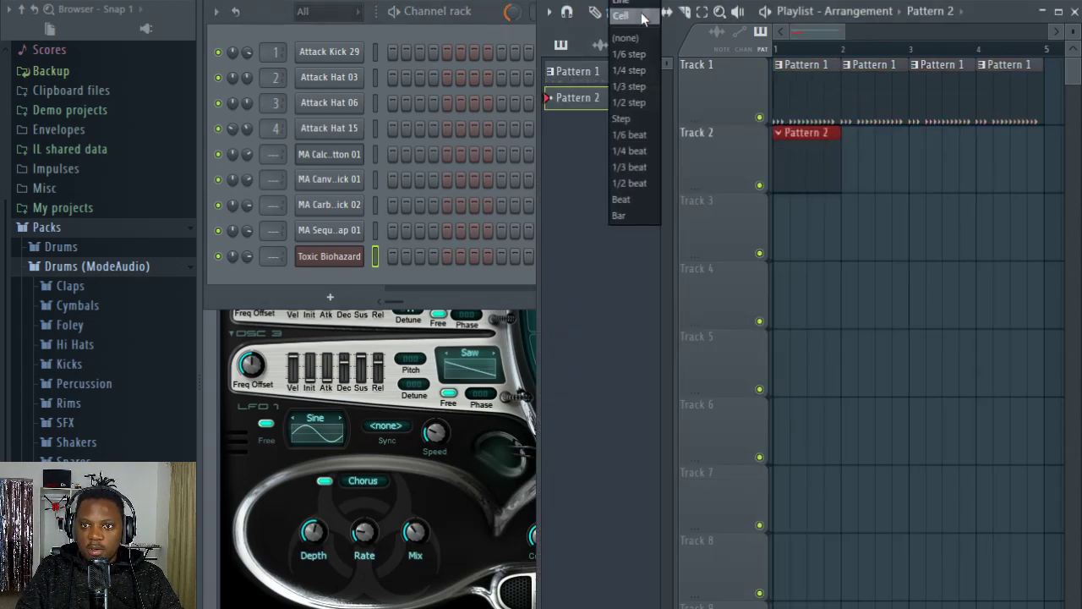
click(642, 17)
scroll(829, 55, down, 1)
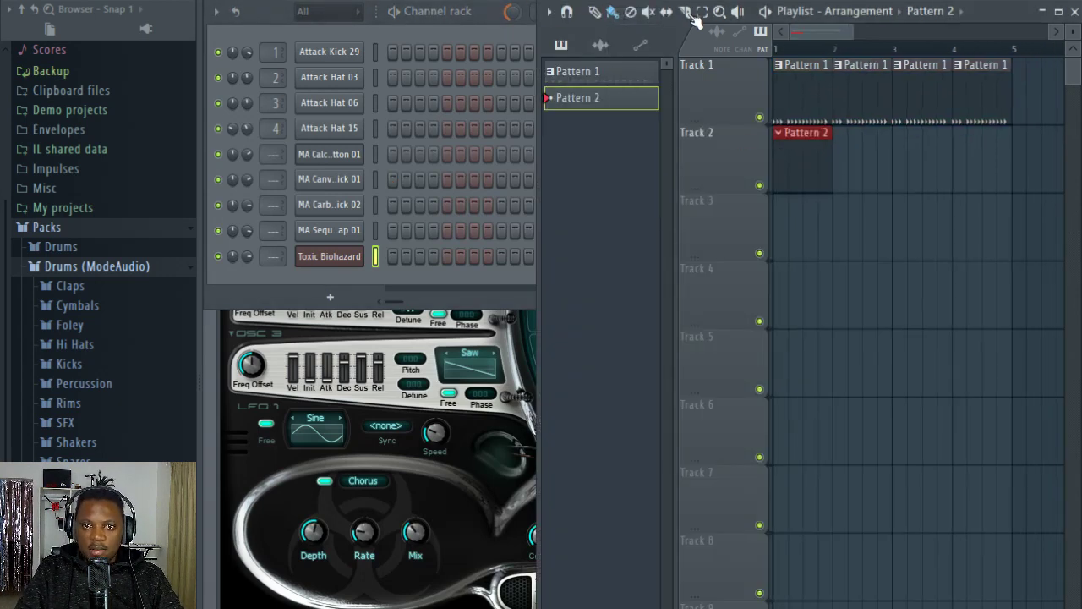
Step: Play the arrangement and mute all channels except Attack Kick 29 and Toxic Biohazard
click(486, 25)
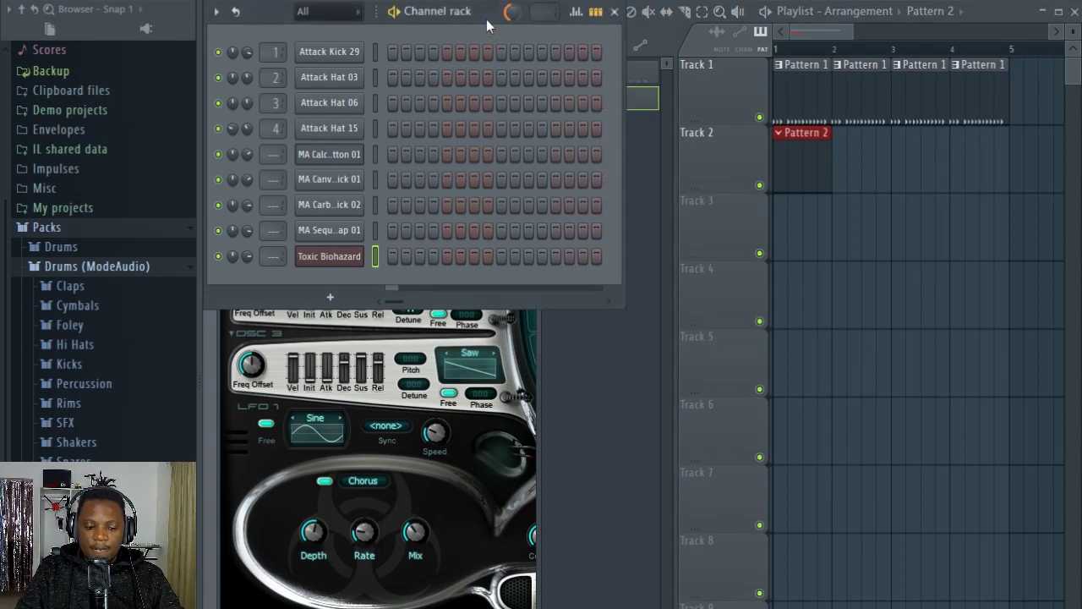
key(space)
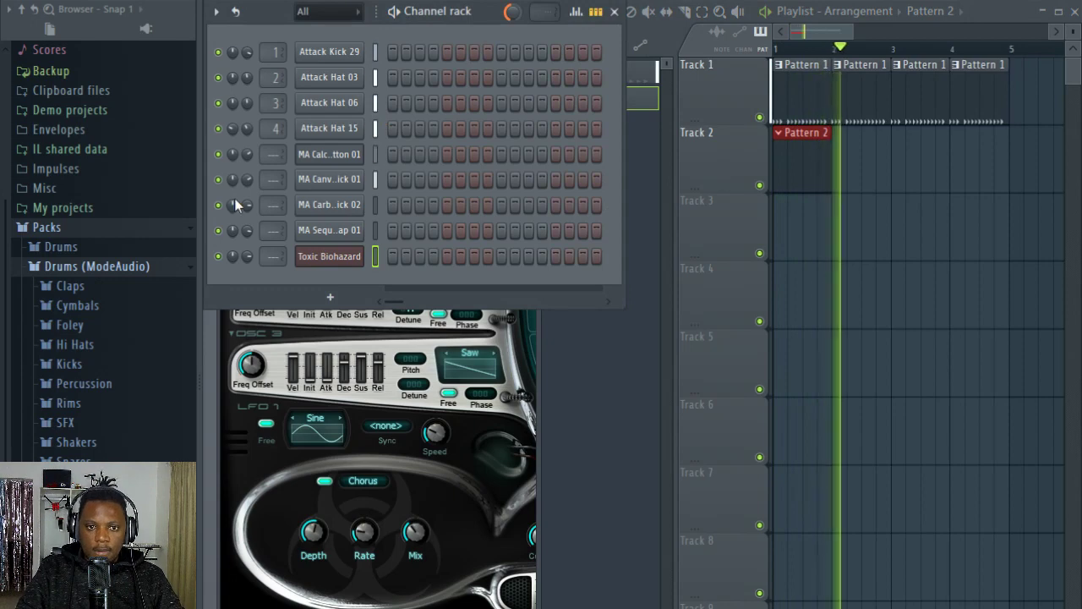
key(space)
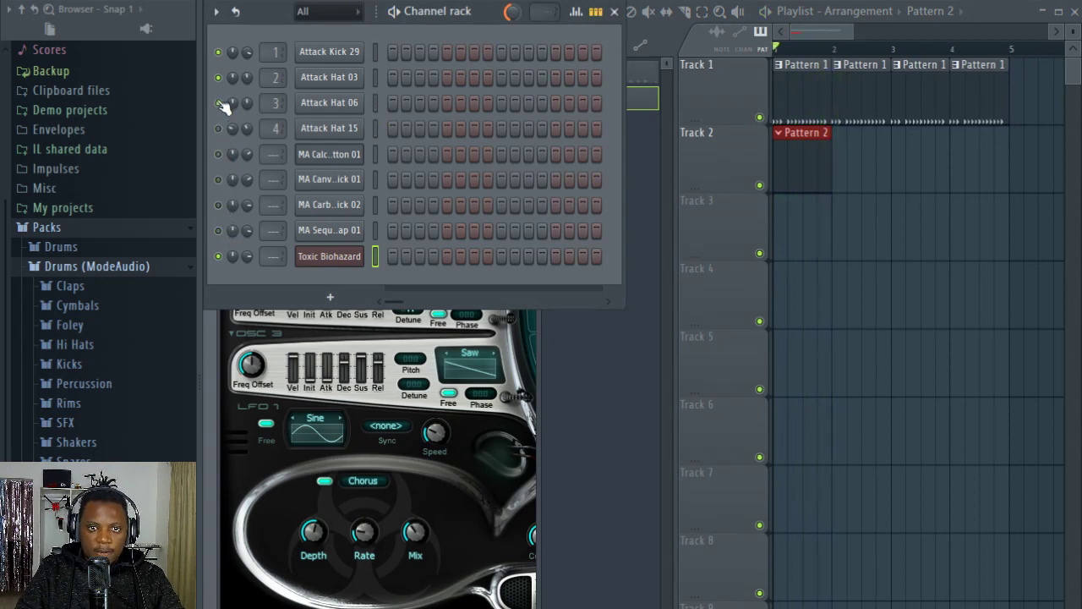
key(space)
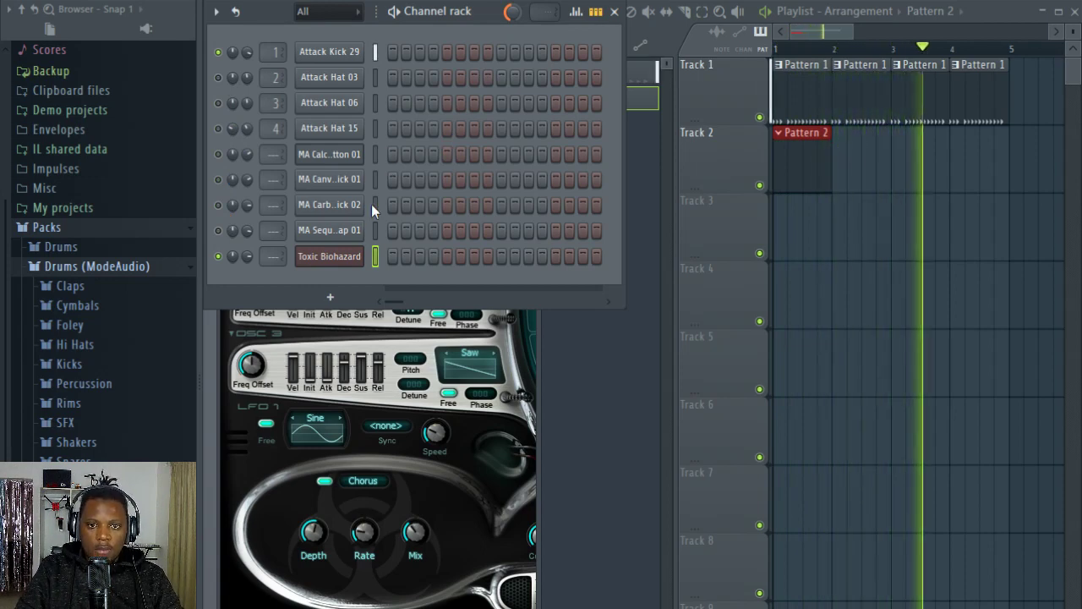
Step: Open the piano roll of the Toxic Biohazard channel for Pattern 2
right_click(360, 256)
click(410, 256)
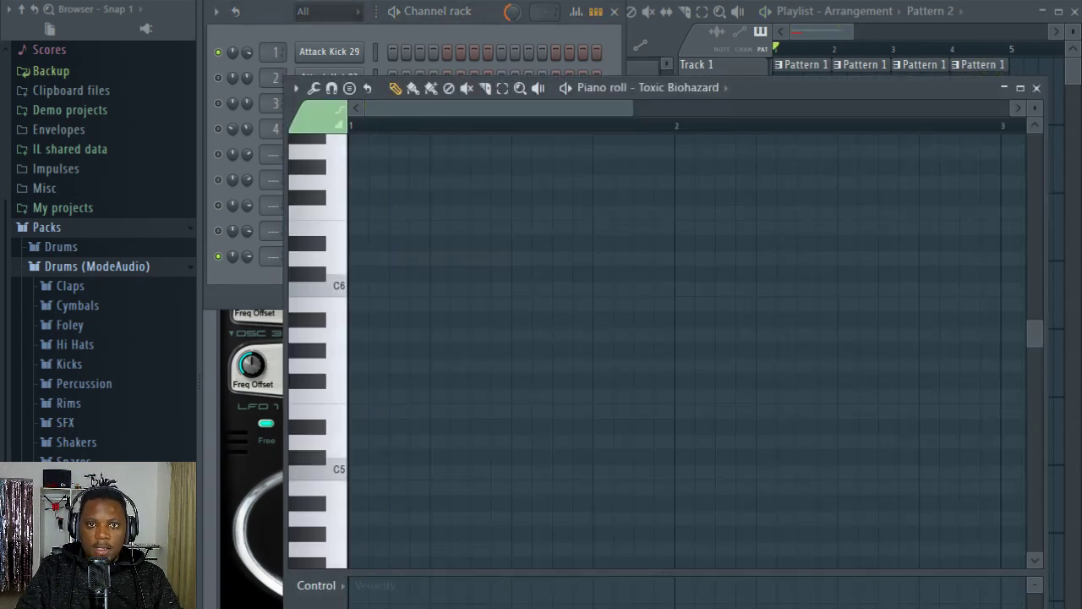
Step: Enable recording for notes and automation, and restrict the recording filter to Notes
key(r)
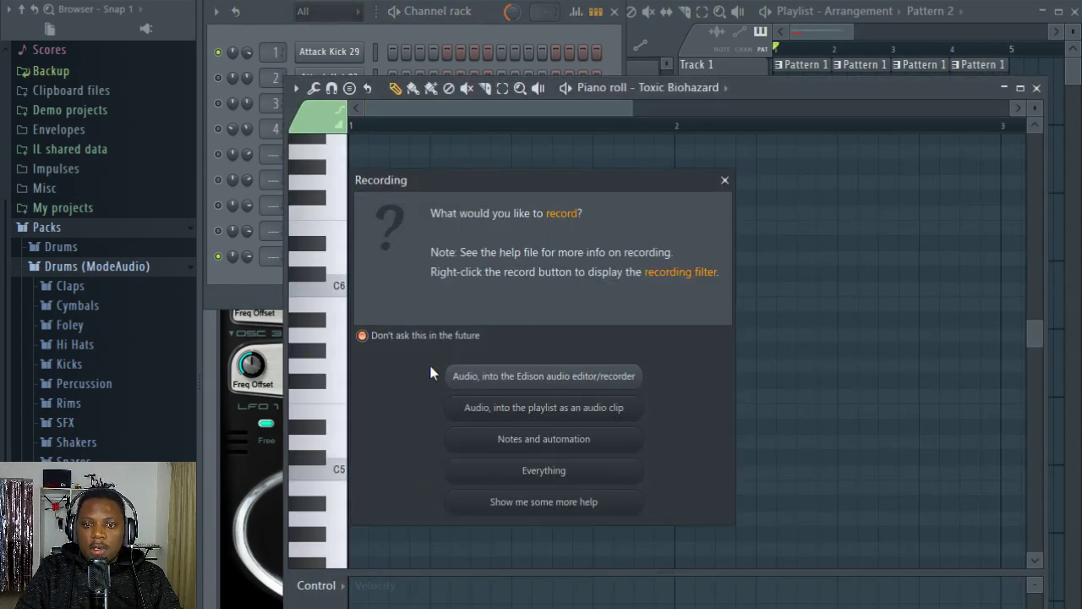
click(559, 442)
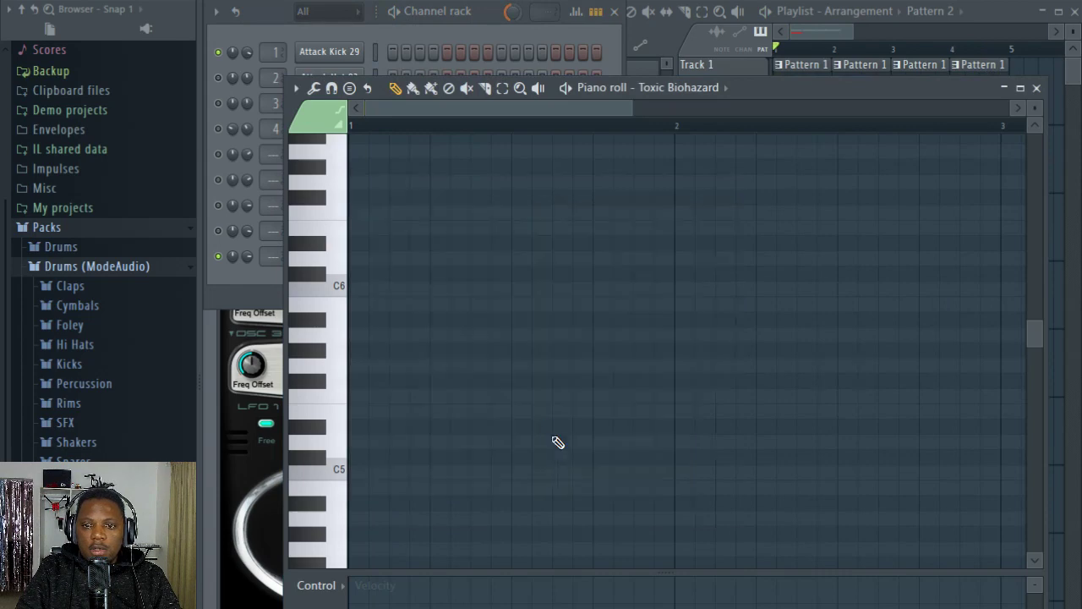
click(495, 6)
click(999, 14)
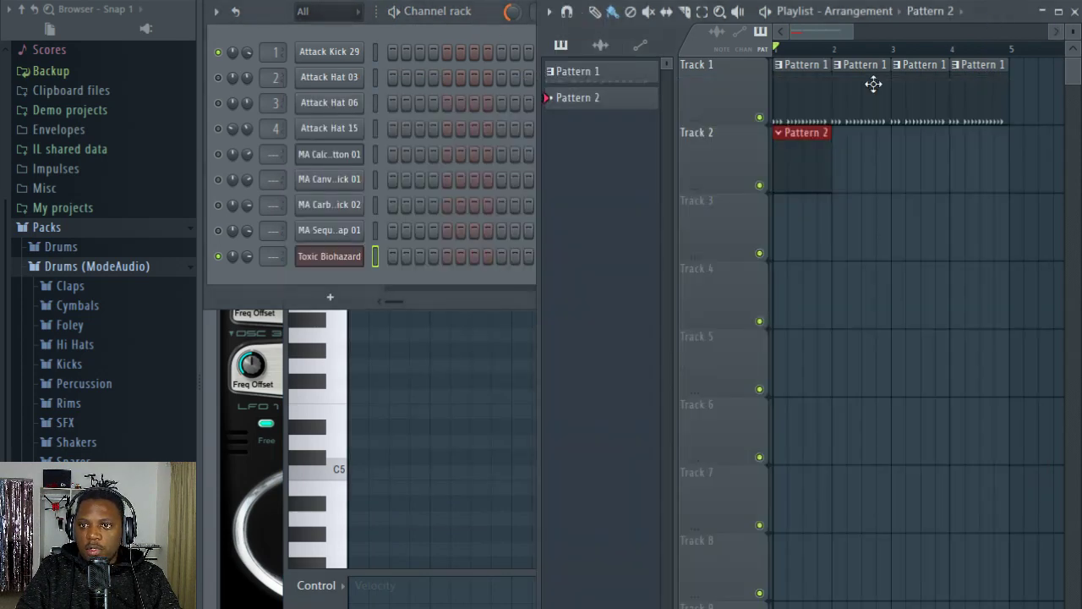
right_click(390, 1)
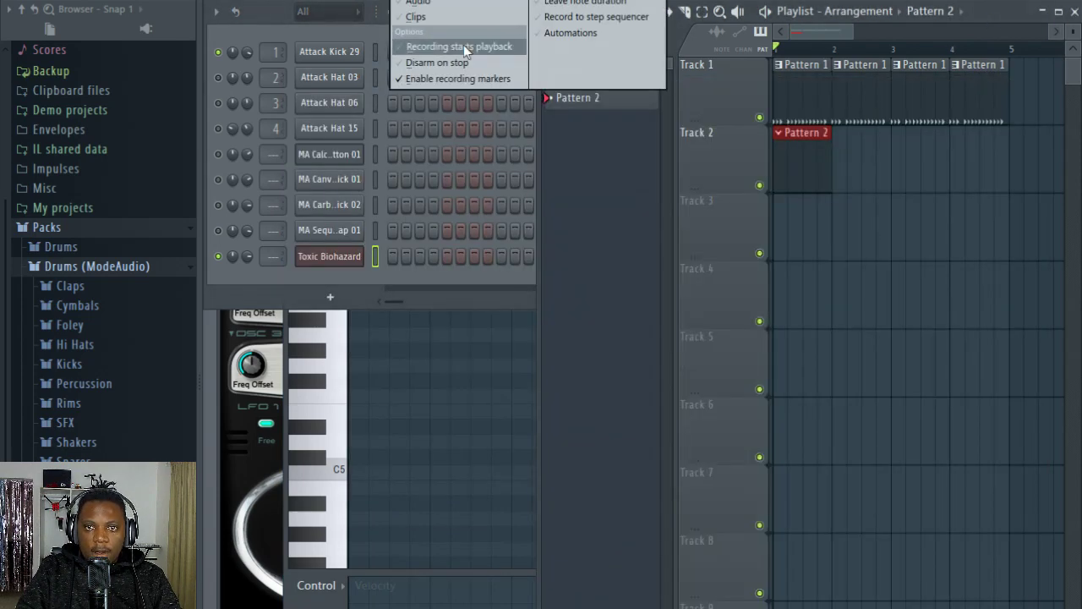
click(476, 2)
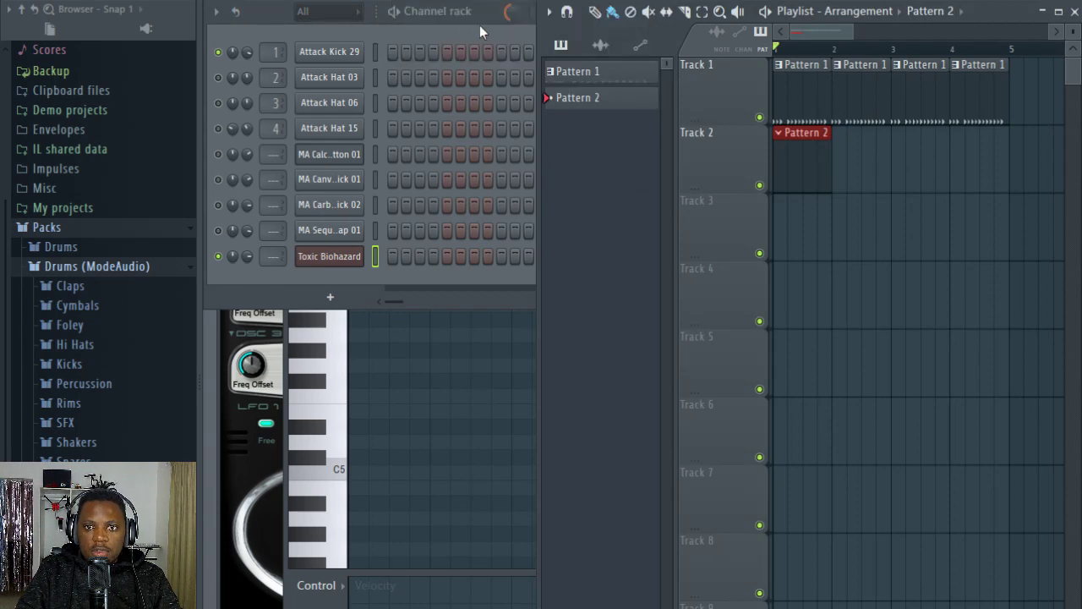
click(478, 23)
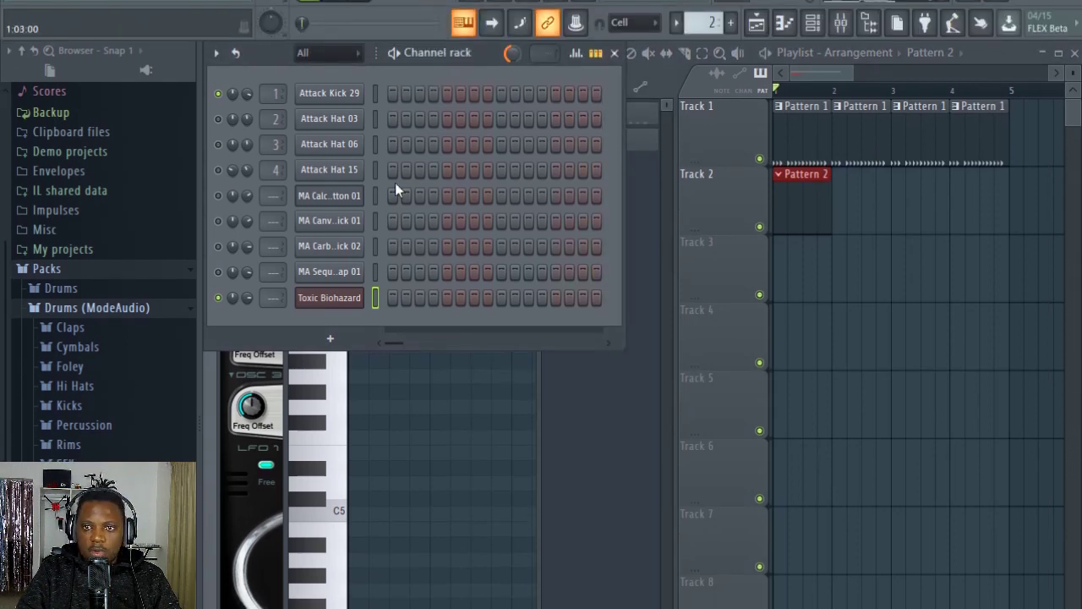
Step: Record an F4, G#4 and C5 Toxic Biohazard chord in each of the four bars of Pattern 2 and open its piano roll
click(354, 3)
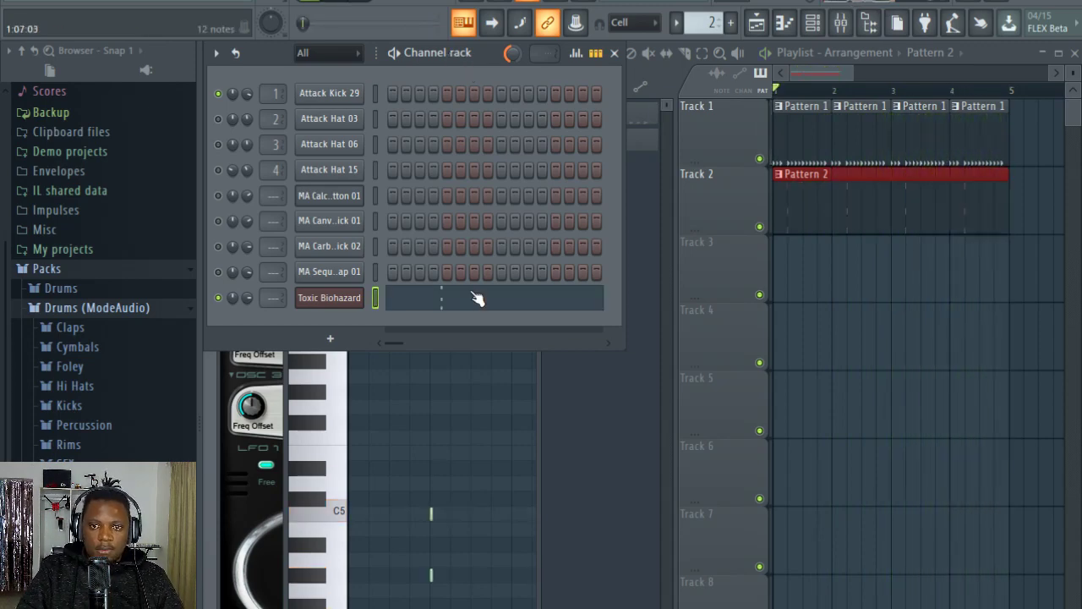
click(476, 298)
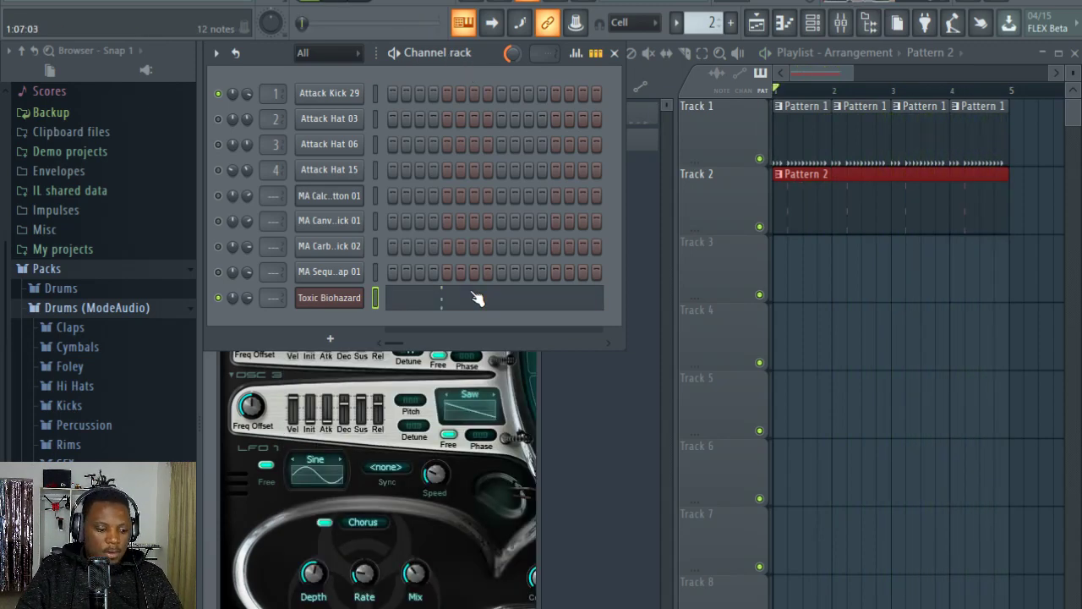
key(alt+q)
key(Return)
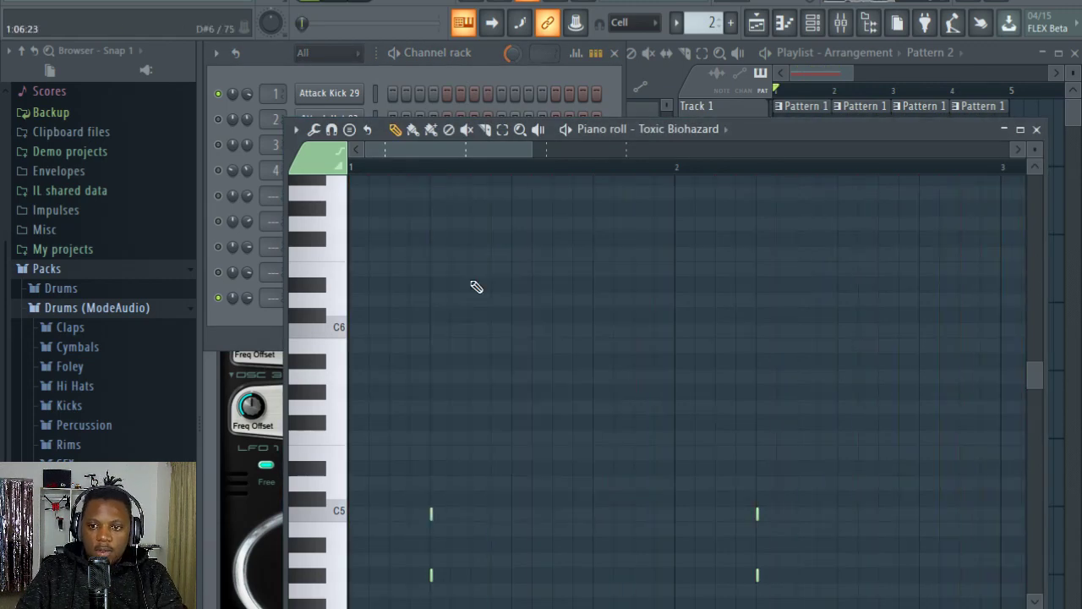
Step: Play back the arrangement from bar 1 to hear the recorded Pattern 2 chords
key(space)
click(506, 58)
key(space)
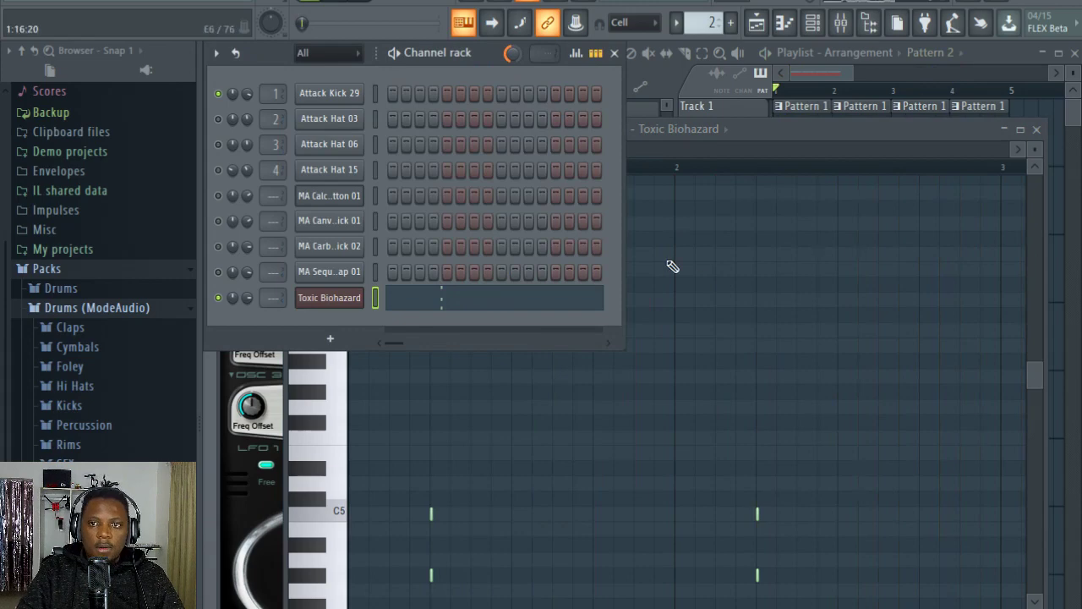
click(971, 55)
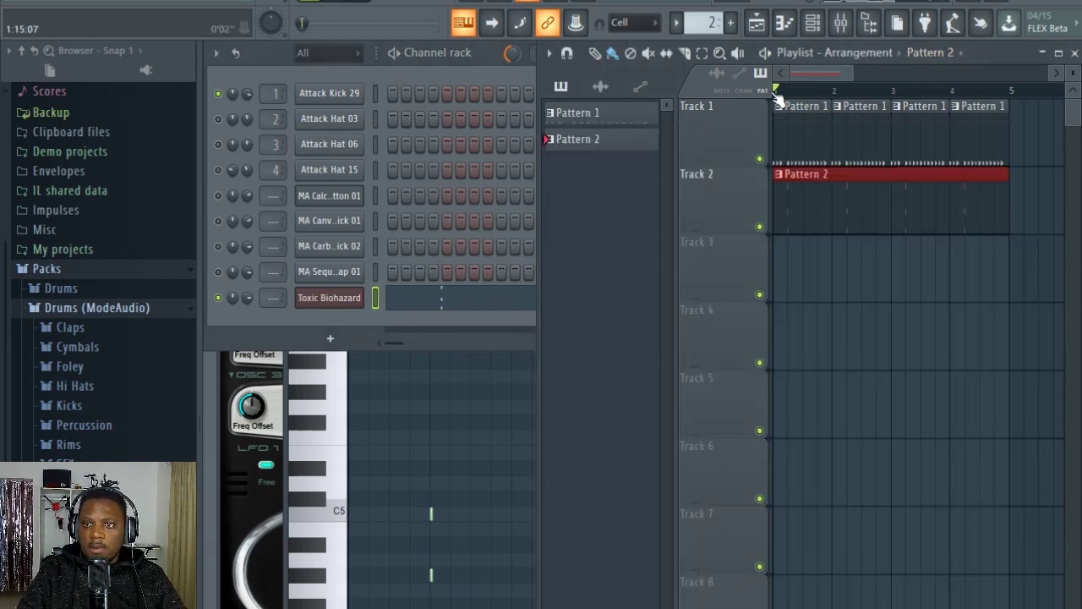
key(space)
Step: Lengthen all the recorded Toxic Biohazard chord notes, shift them forward by two steps in every bar, and play the result
click(466, 297)
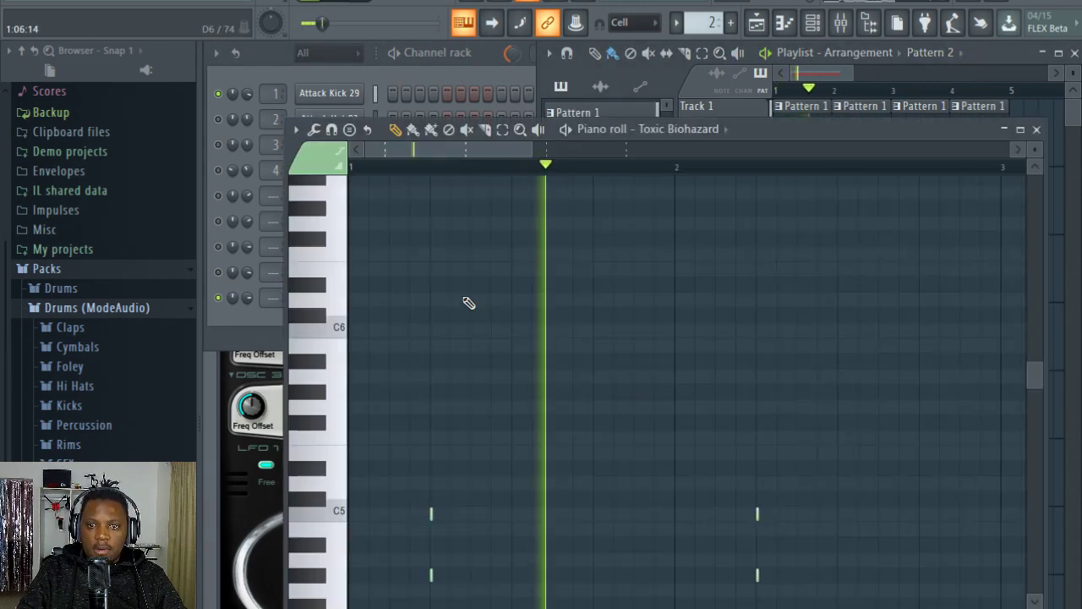
scroll(555, 358, down, 3)
key(ctrl+a)
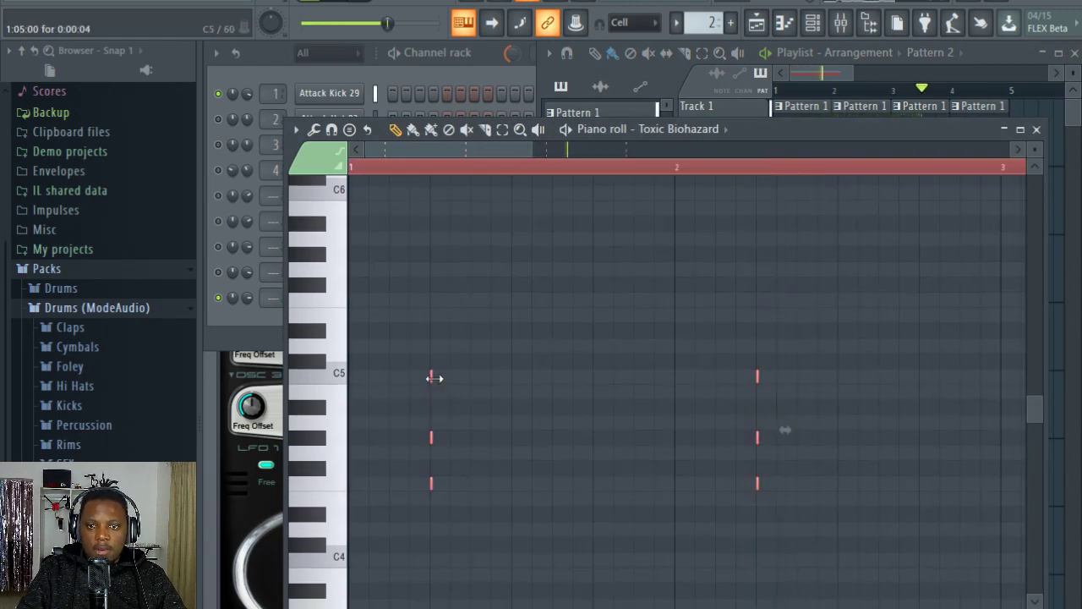
drag(431, 378, 493, 378)
key(space)
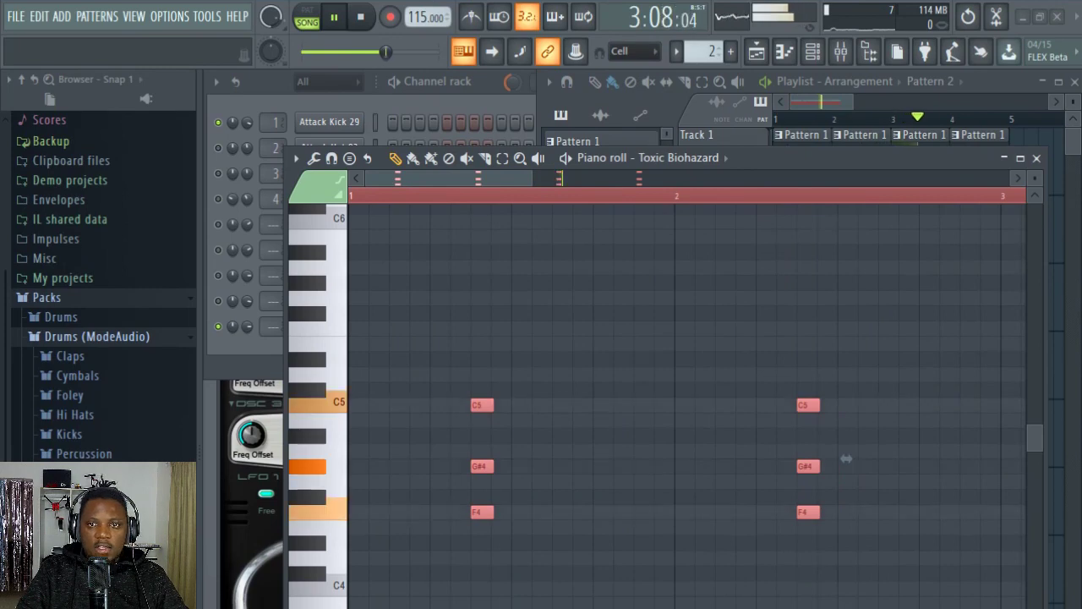
click(466, 91)
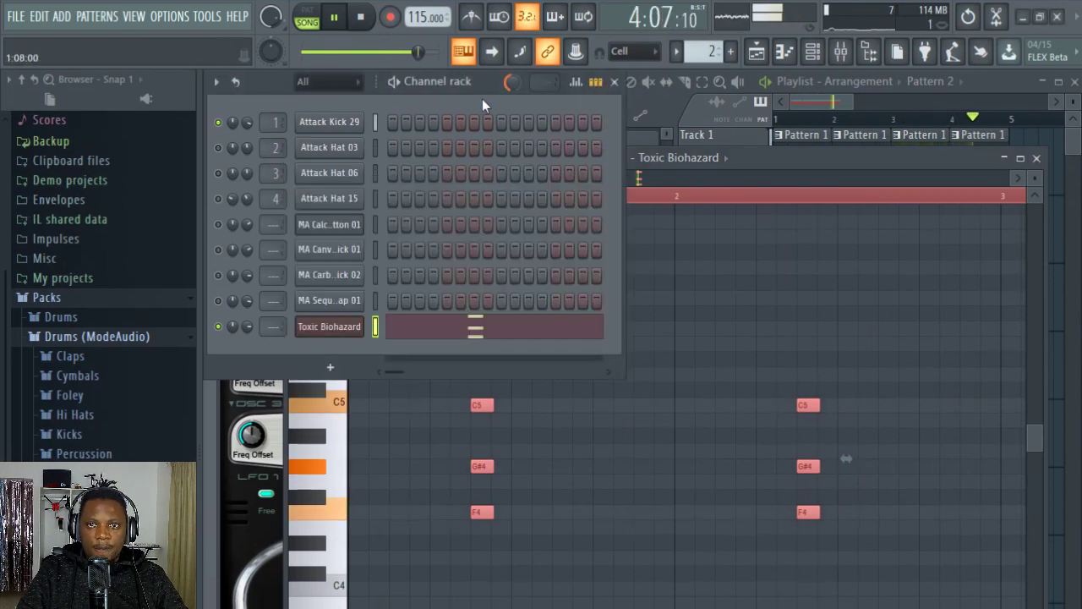
key(space)
Step: Turn off Note start time quantizing in the recording options and choose Leave note duration
right_click(391, 20)
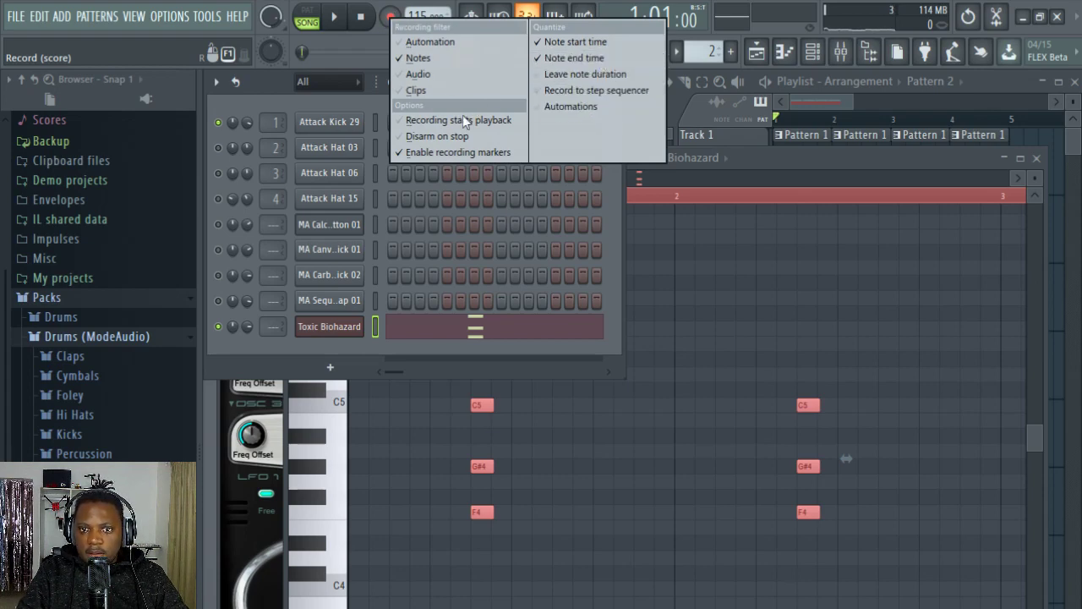
click(565, 51)
click(391, 17)
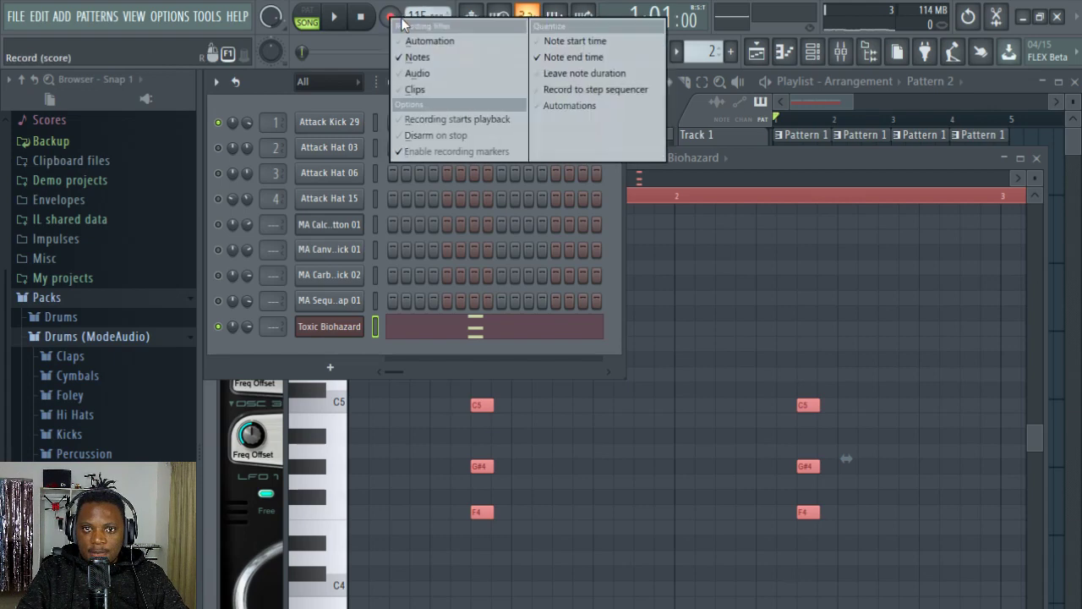
click(615, 75)
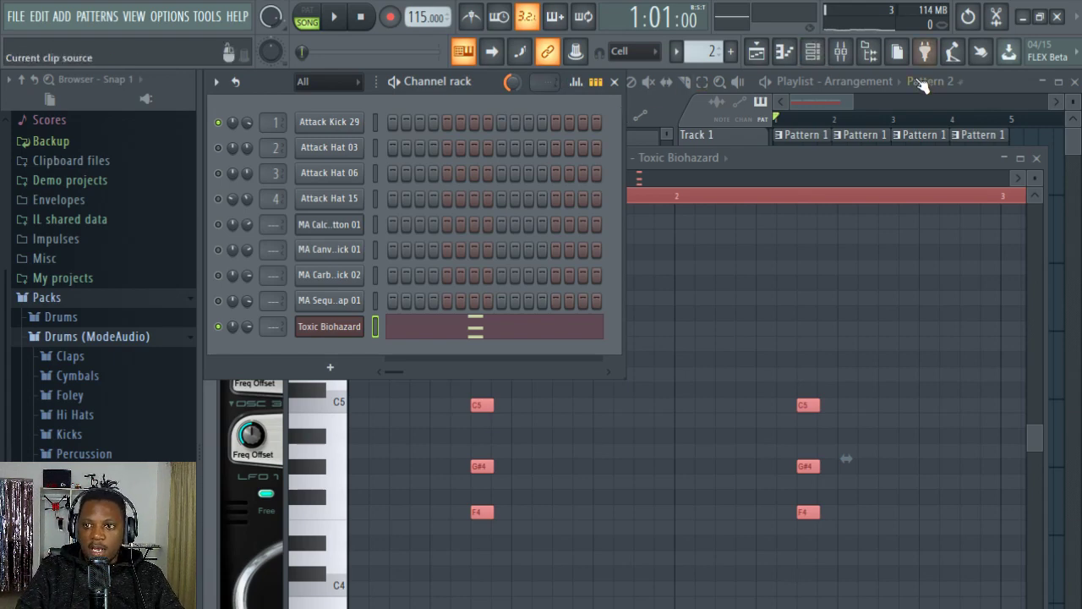
Step: Open the Toxic Biohazard plugin and turn off its Delay effect, playing the arrangement to hear the chords
click(984, 91)
key(space)
click(301, 106)
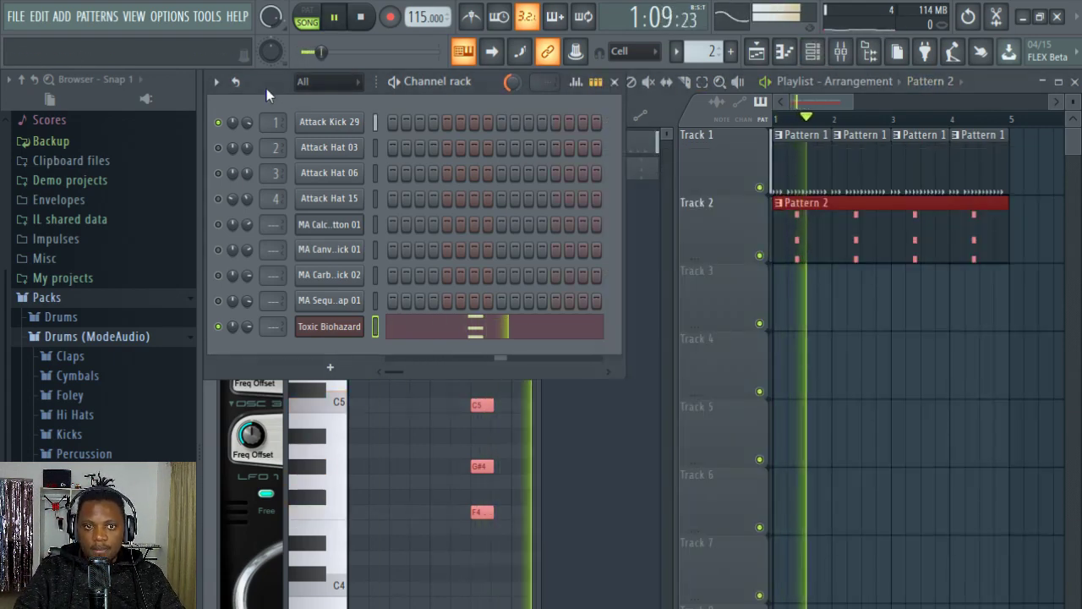
click(347, 329)
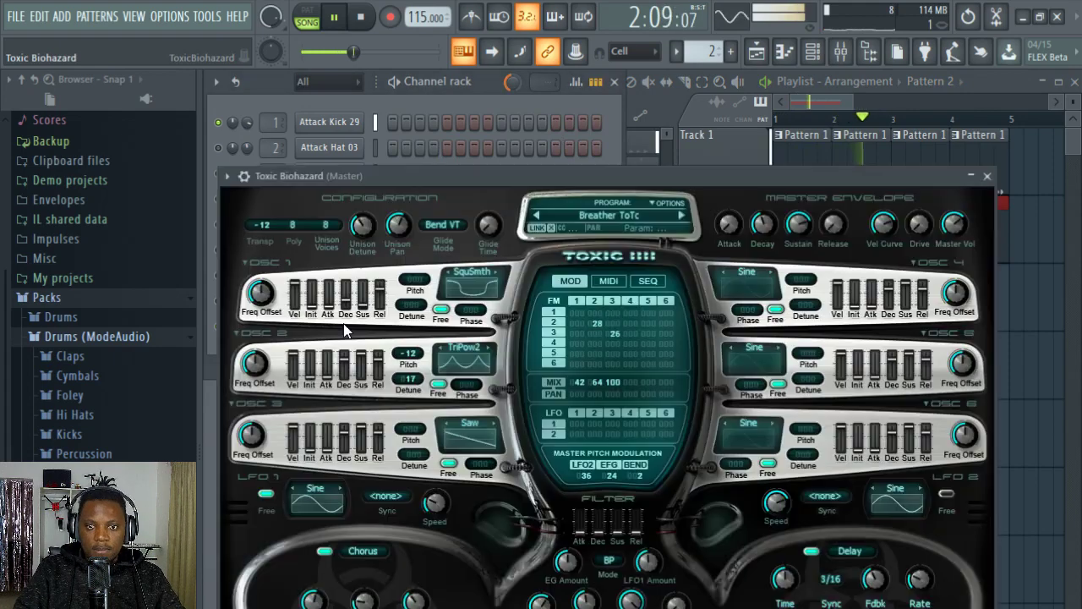
key(space)
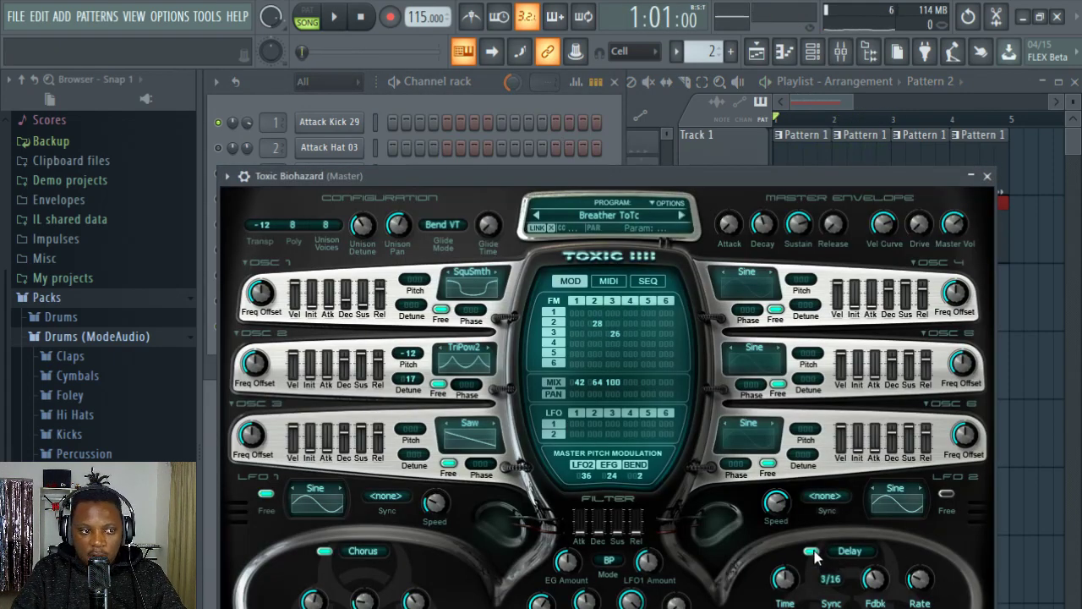
key(space)
drag(734, 181, 739, 171)
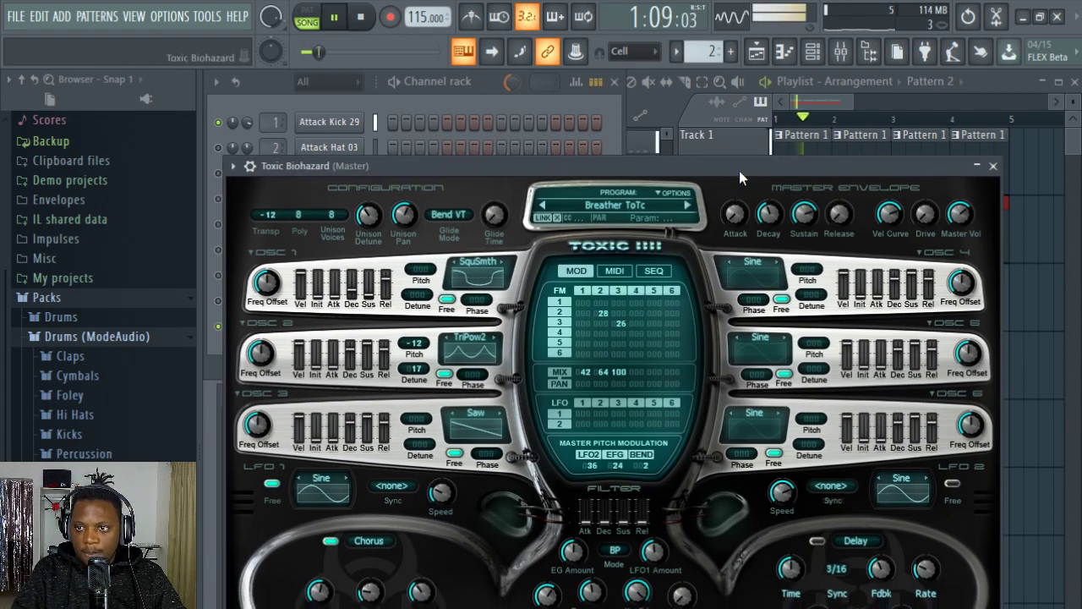
click(498, 95)
key(space)
Step: Show the channel settings of Toxic Biohazard and route the channel to mixer track 5
click(338, 331)
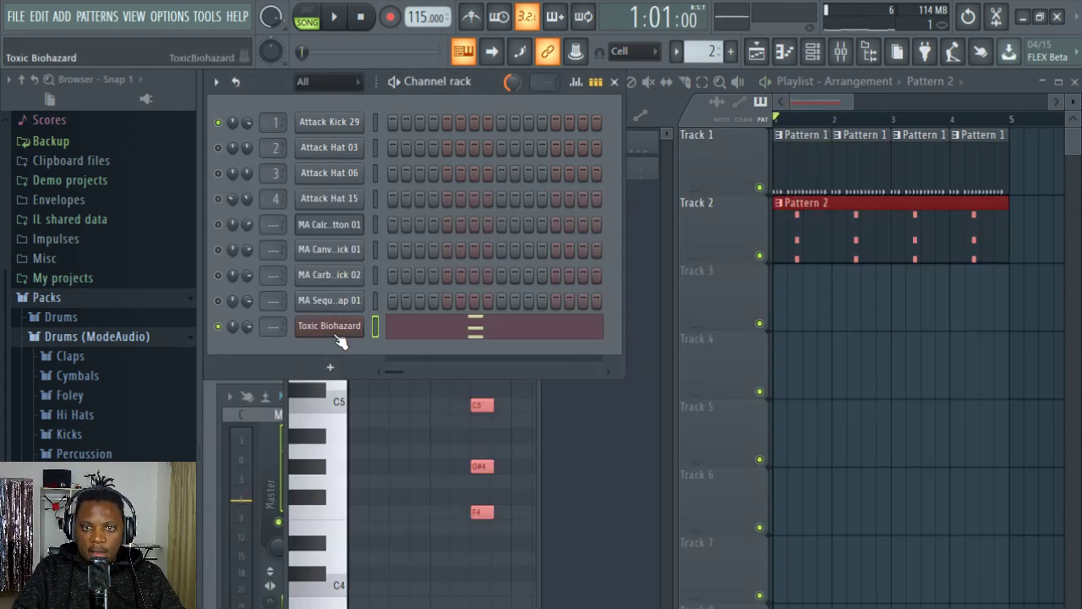
click(338, 331)
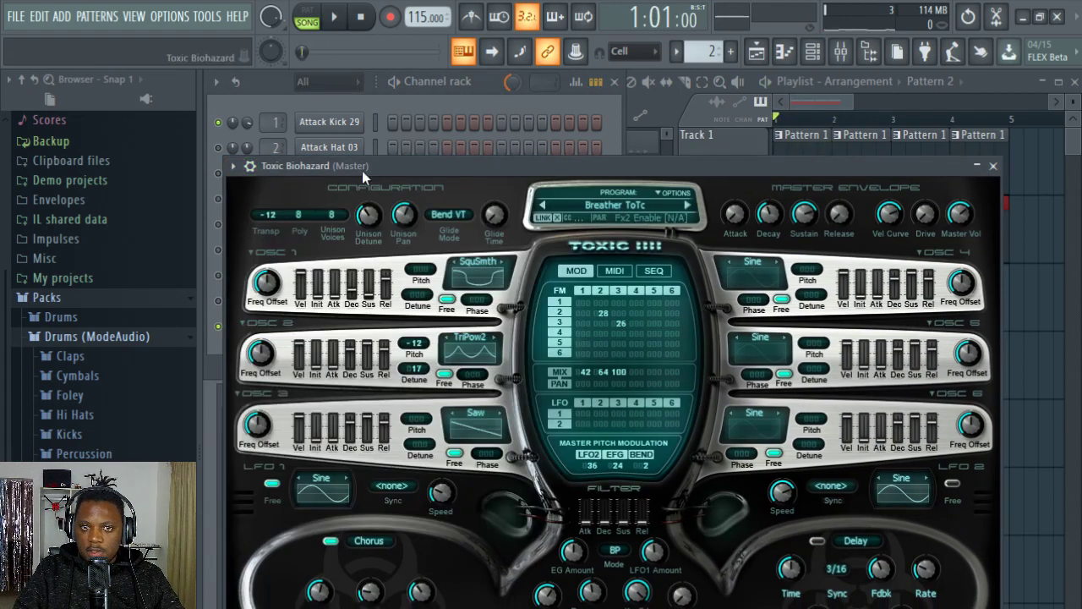
click(251, 166)
key(ctrl+l)
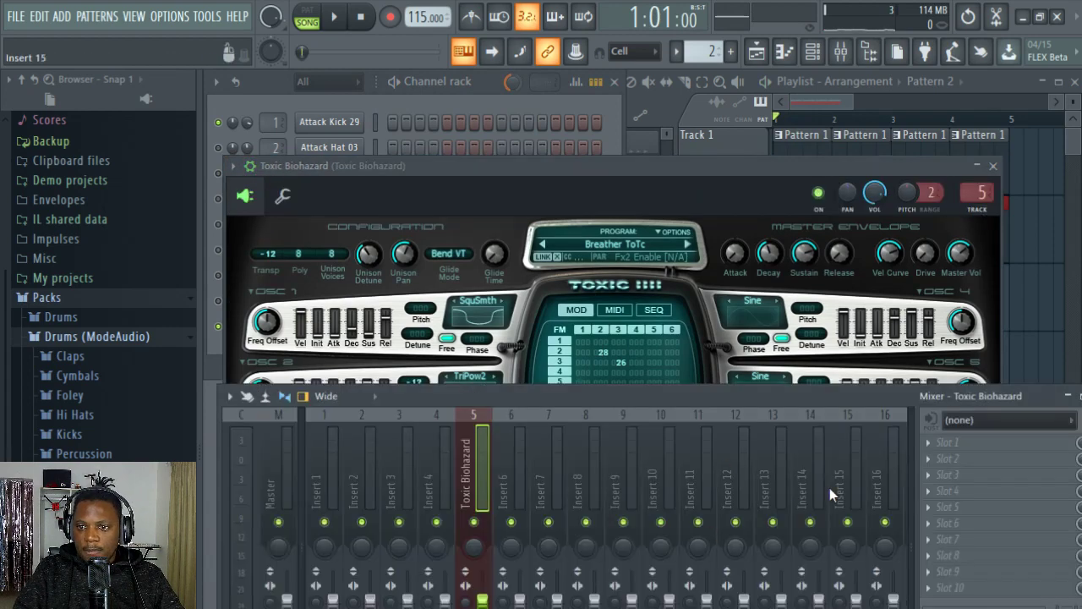
Step: Rename mixer insert 9 with the Delay send name preset
right_click(629, 495)
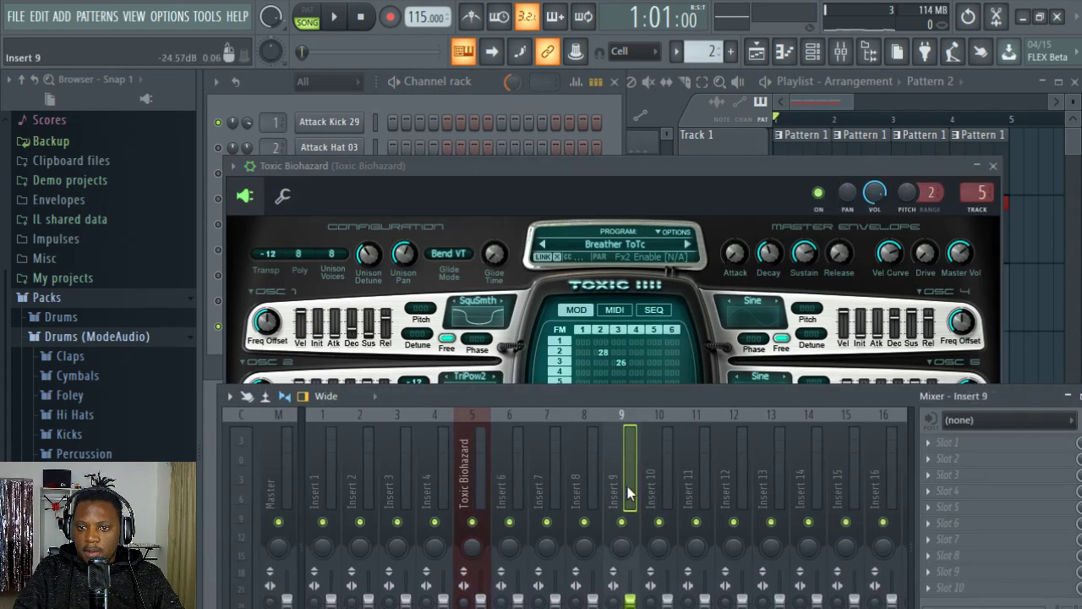
click(711, 429)
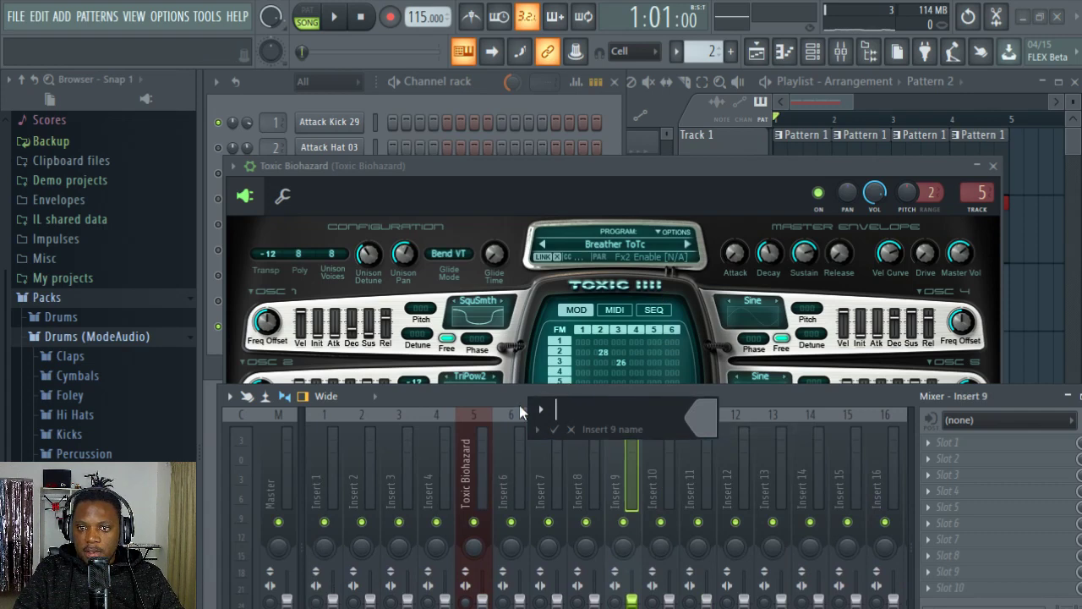
click(537, 428)
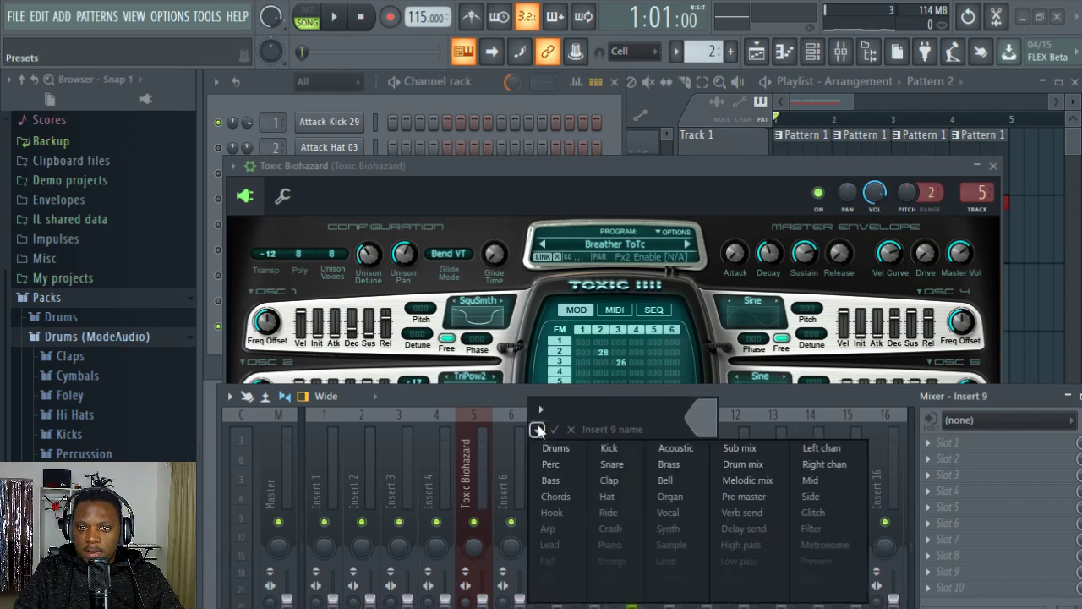
click(754, 526)
Step: Dock the Toxic Biohazard mixer track to the right and select the Delay send track
right_click(626, 478)
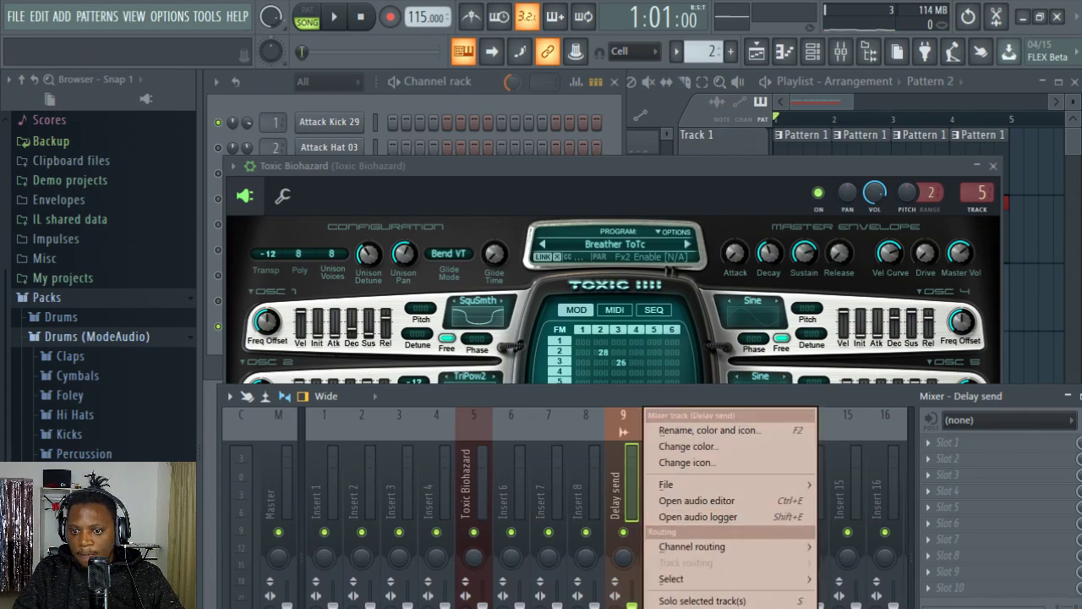
double_click(486, 417)
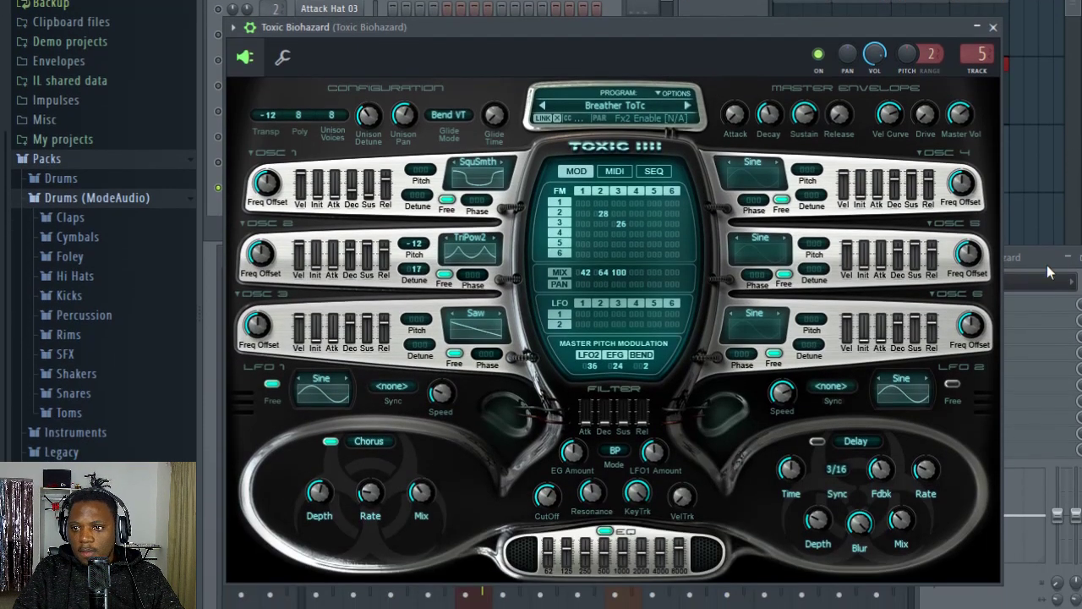
click(1037, 265)
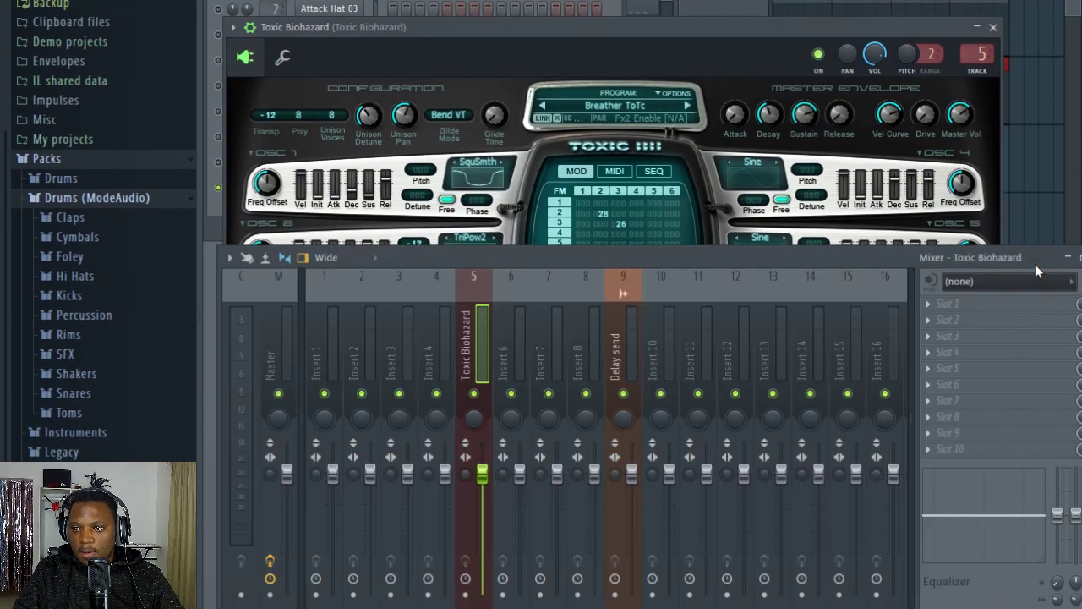
right_click(477, 319)
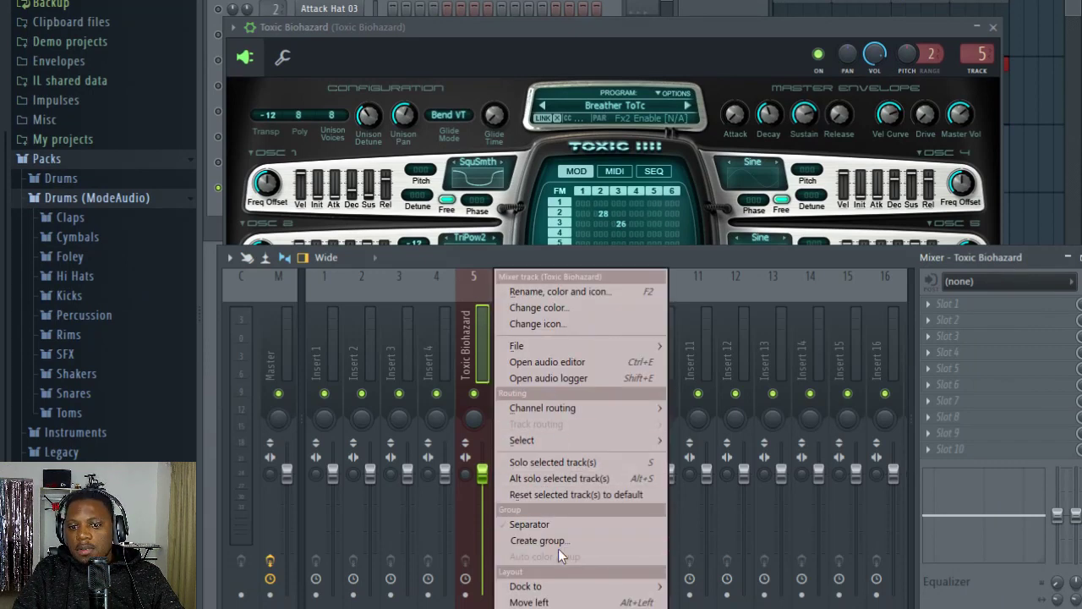
mouse_move(541, 586)
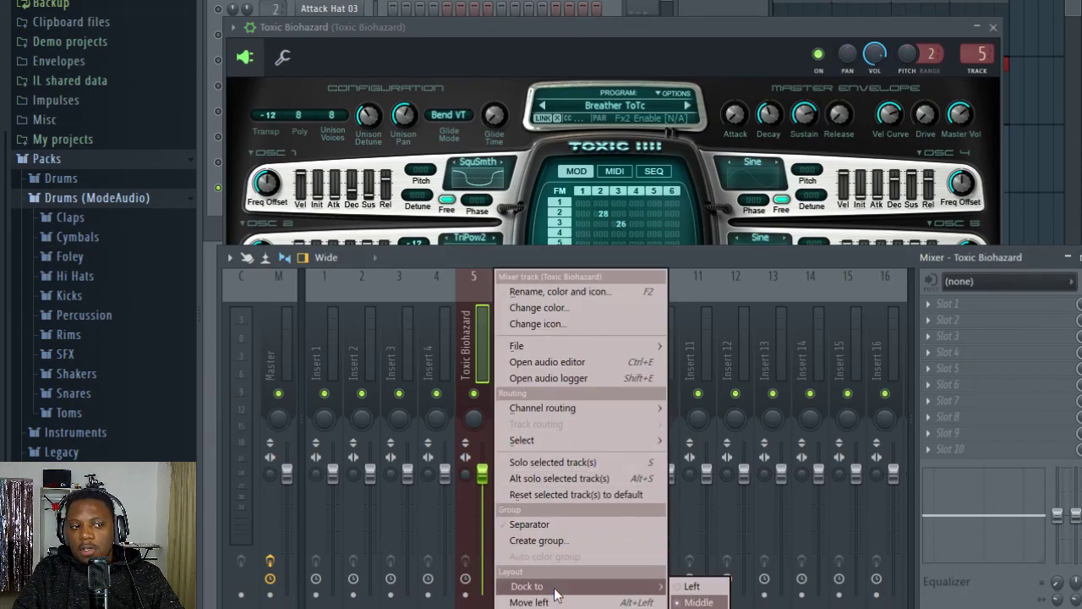
click(699, 608)
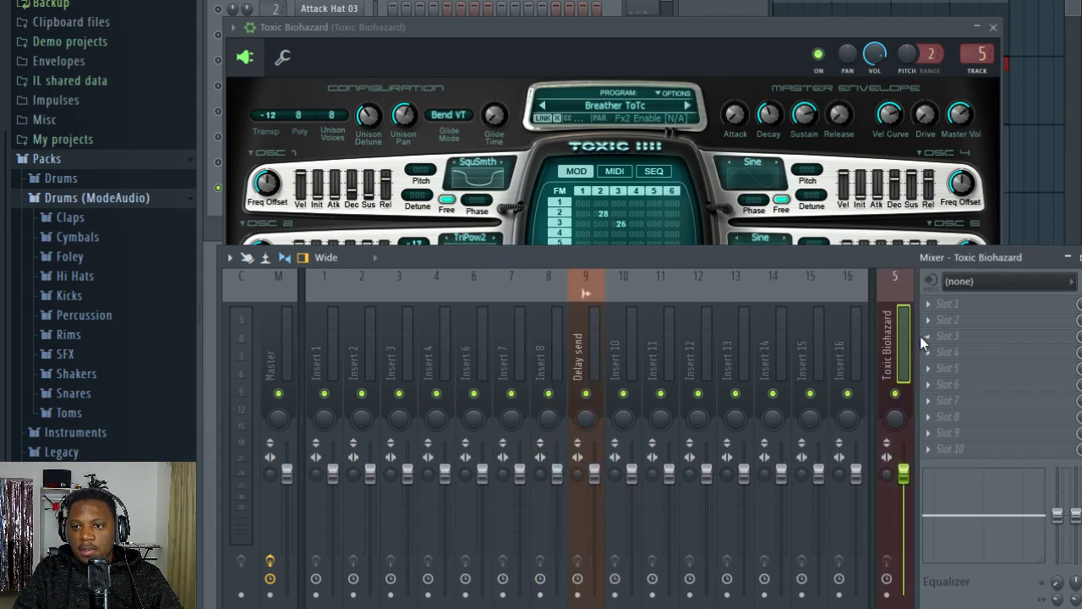
click(586, 348)
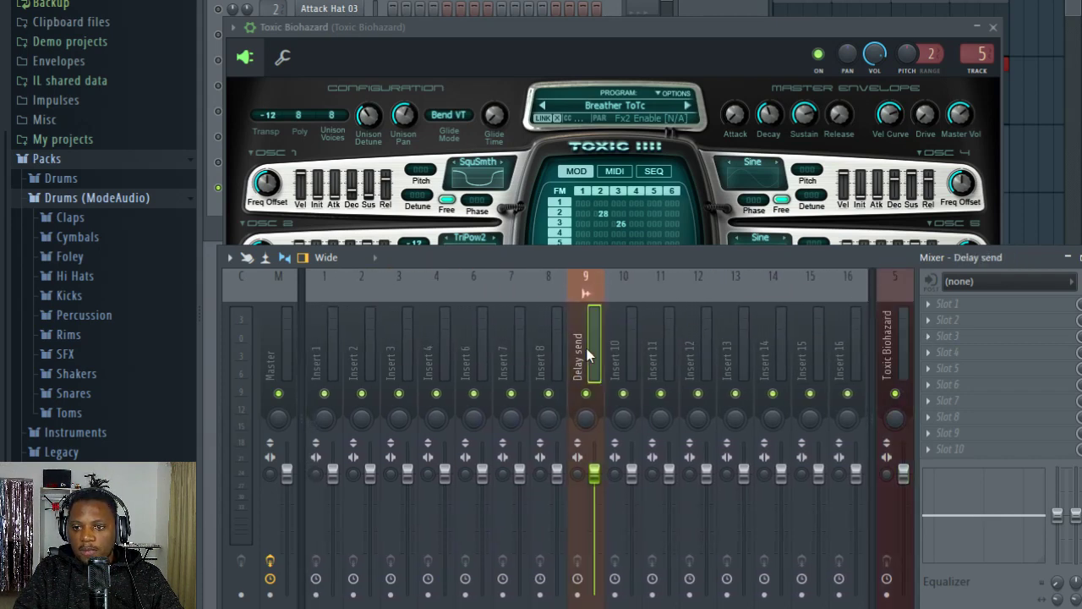
Step: Move the Toxic Biohazard mixer track one place left to track 4 and dock it back in the middle section
right_click(891, 348)
click(949, 600)
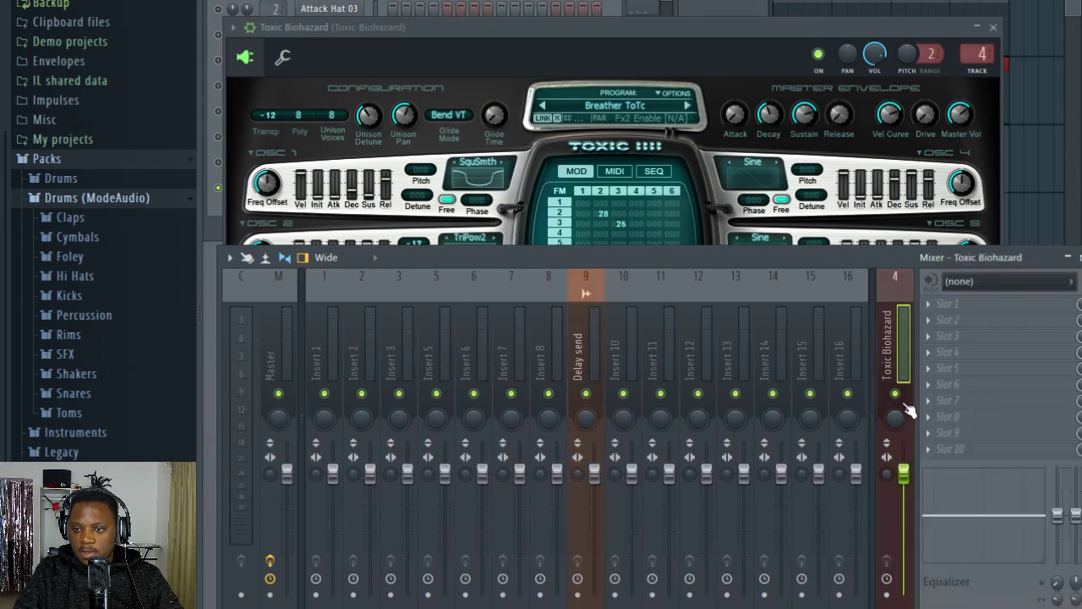
right_click(895, 347)
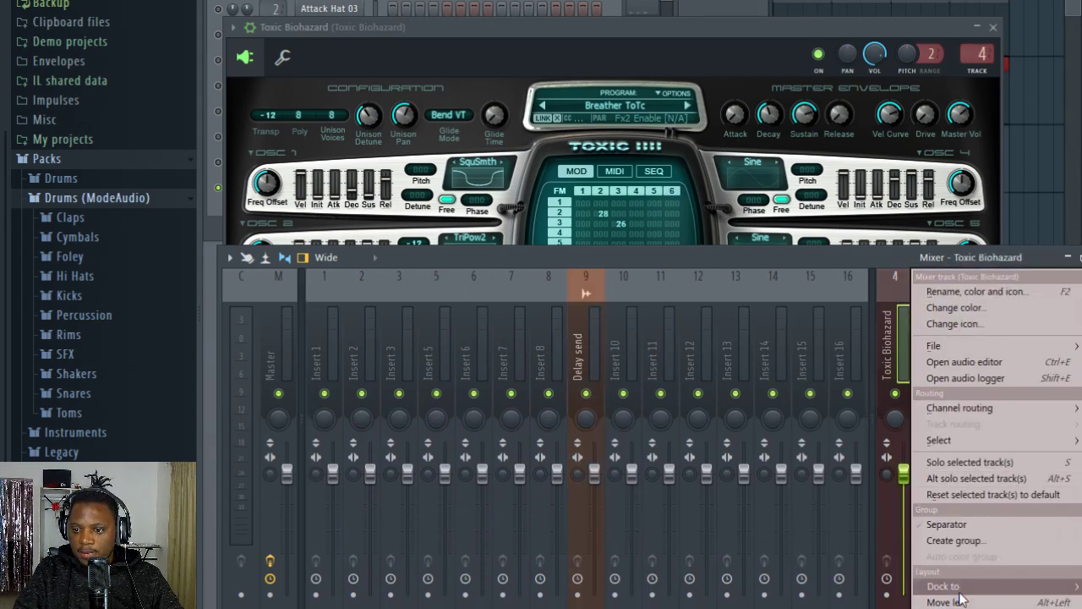
mouse_move(944, 586)
click(888, 602)
Step: Dock the Delay send mixer track to the right section and select the Toxic Biohazard track
right_click(631, 339)
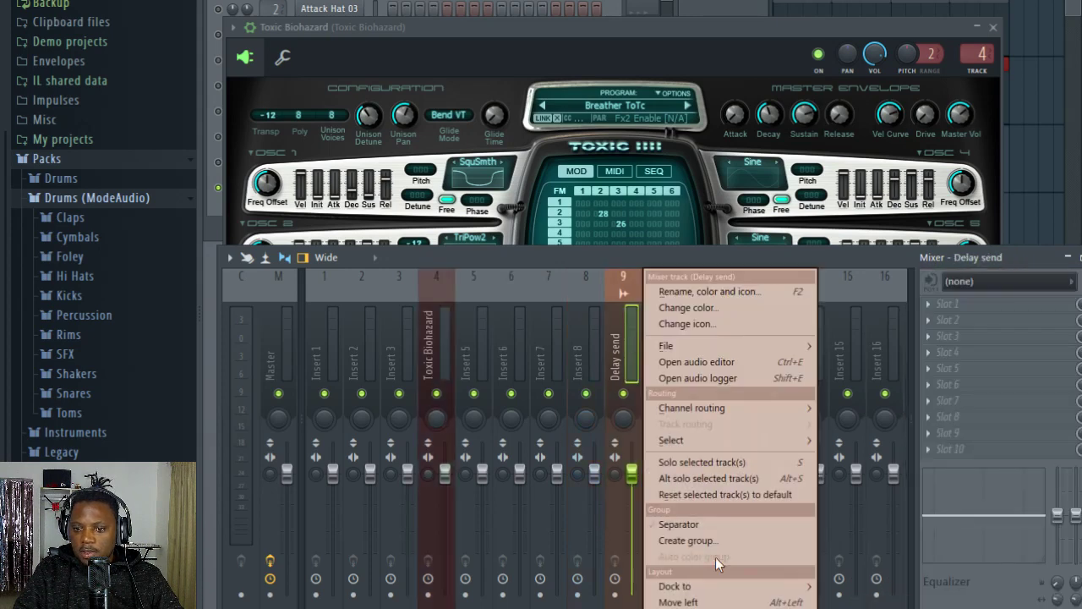
mouse_move(695, 587)
click(846, 608)
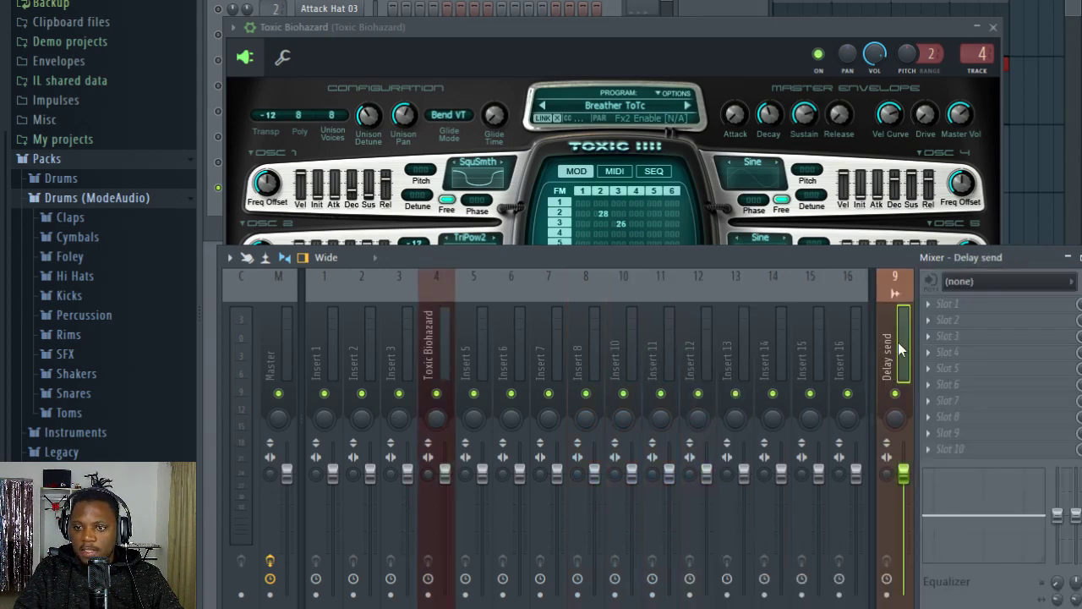
click(437, 359)
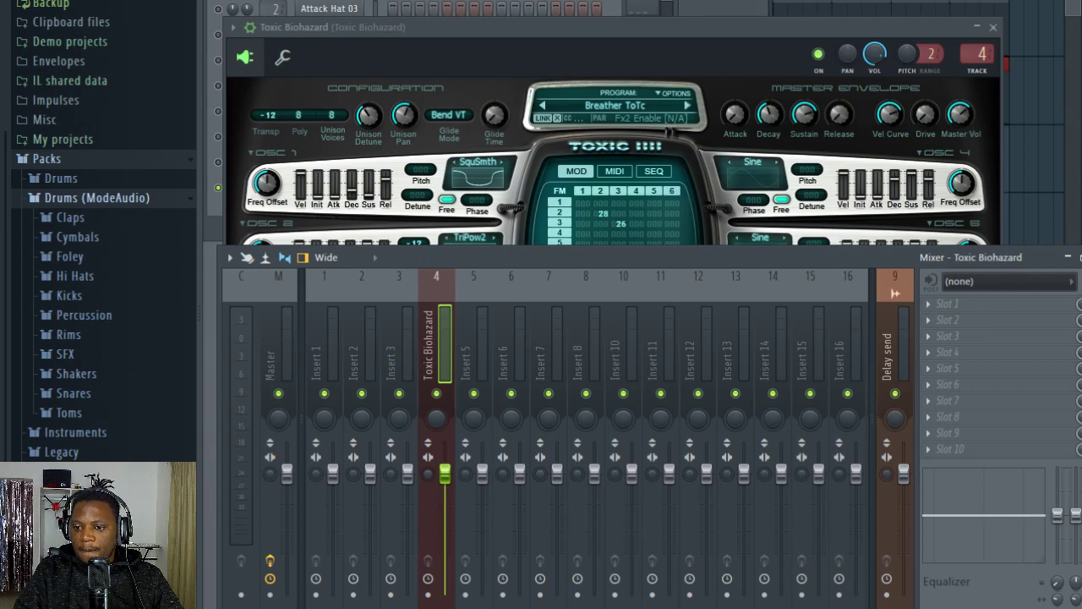
Step: Load Fruity Delay 3 into an effect slot of the Delay send track
click(896, 347)
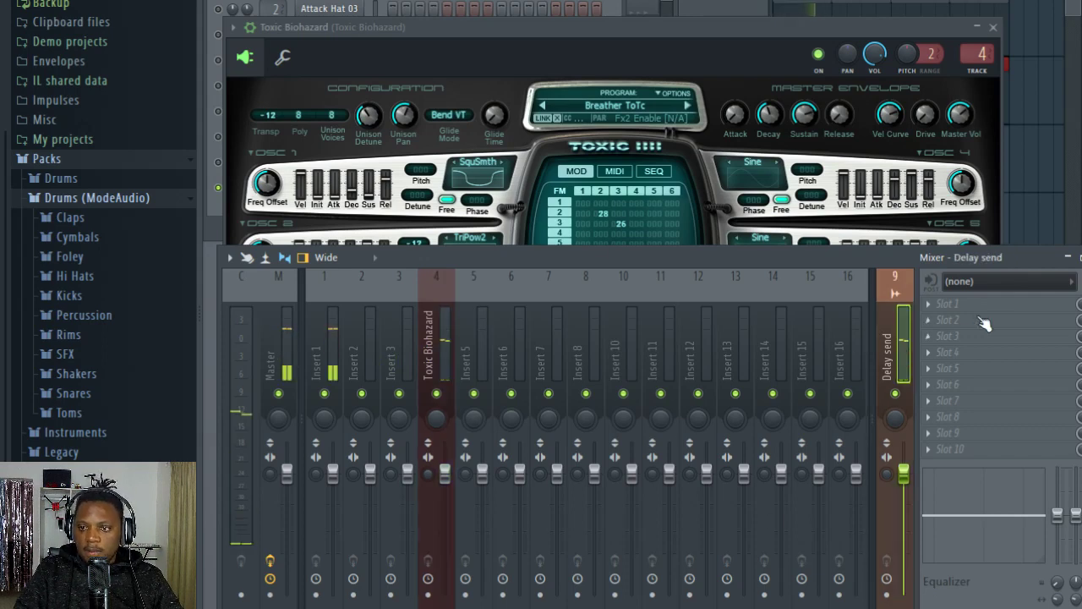
click(956, 303)
mouse_move(917, 314)
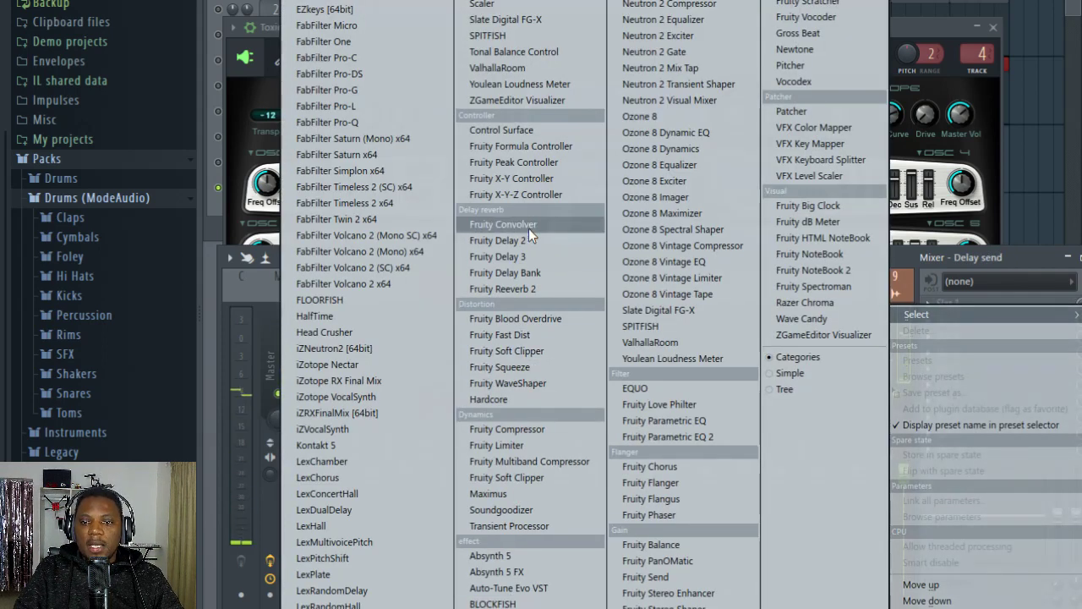
click(499, 256)
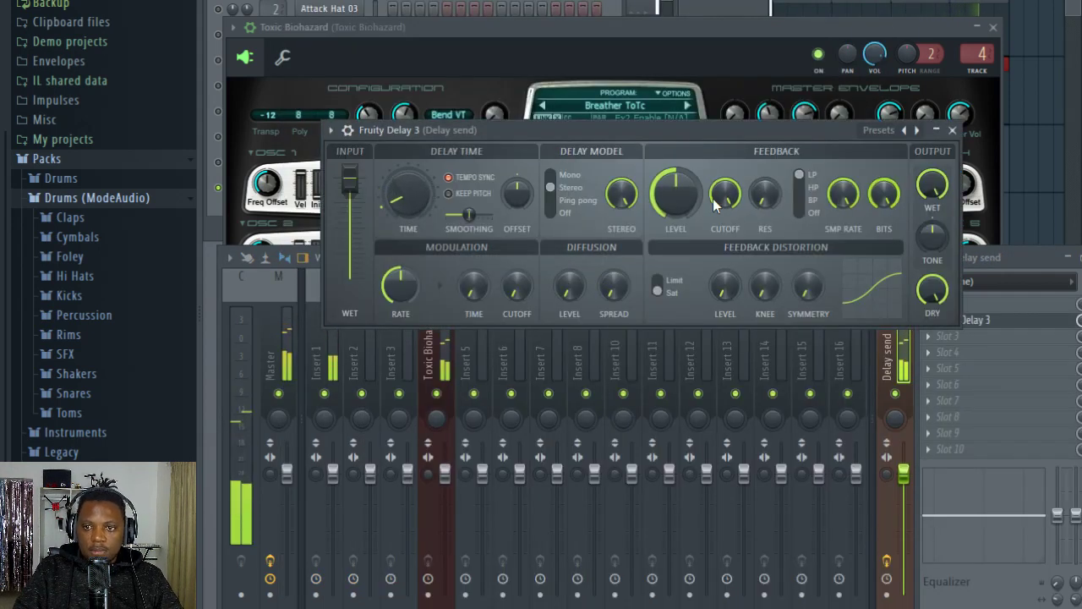
Step: Adjust the delay time, feedback level and cutoff of Fruity Delay 3 with the HP filter, and close both plugin windows
drag(415, 206, 409, 203)
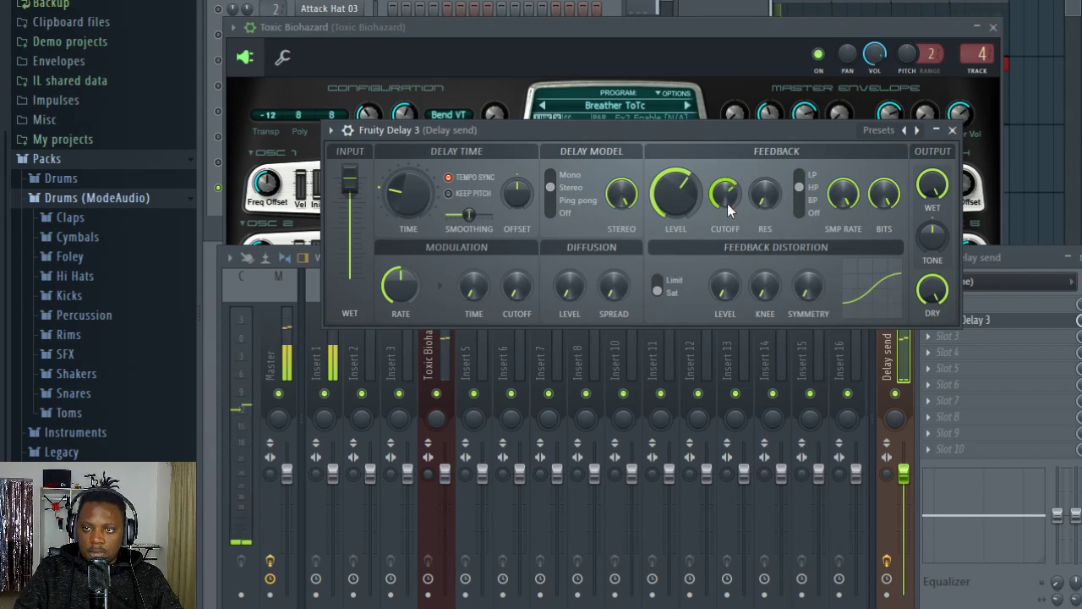
click(952, 130)
click(993, 27)
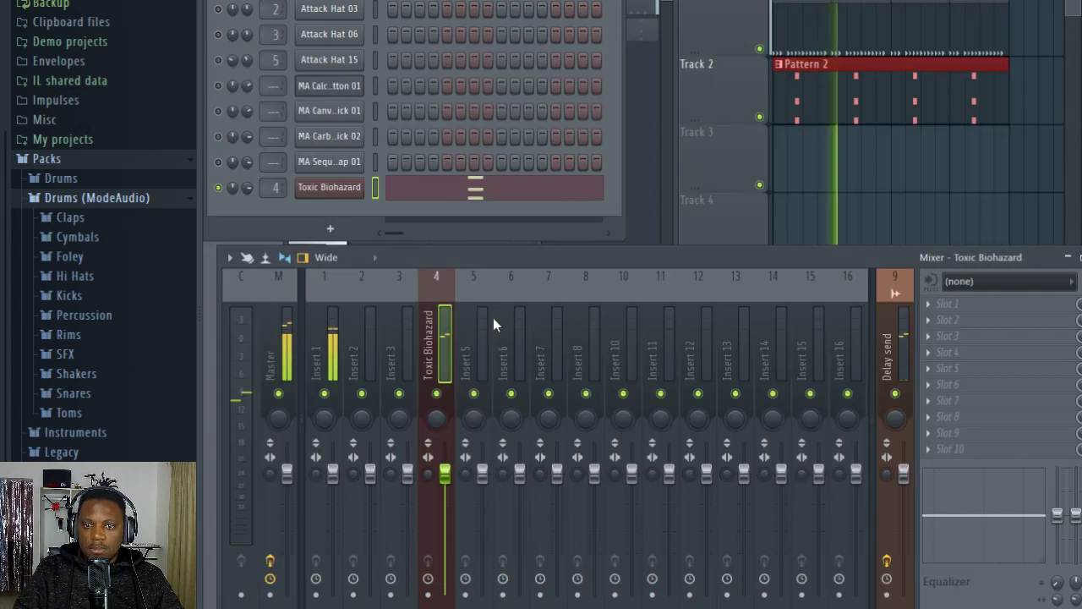
Step: Cut the lows of the Toxic Biohazard track with the mixer equalizer to -5.0 at 234 Hz and stop playback
mouse_move(937, 514)
mouse_down()
mouse_move(941, 550)
mouse_move(957, 539)
mouse_move(934, 515)
mouse_up()
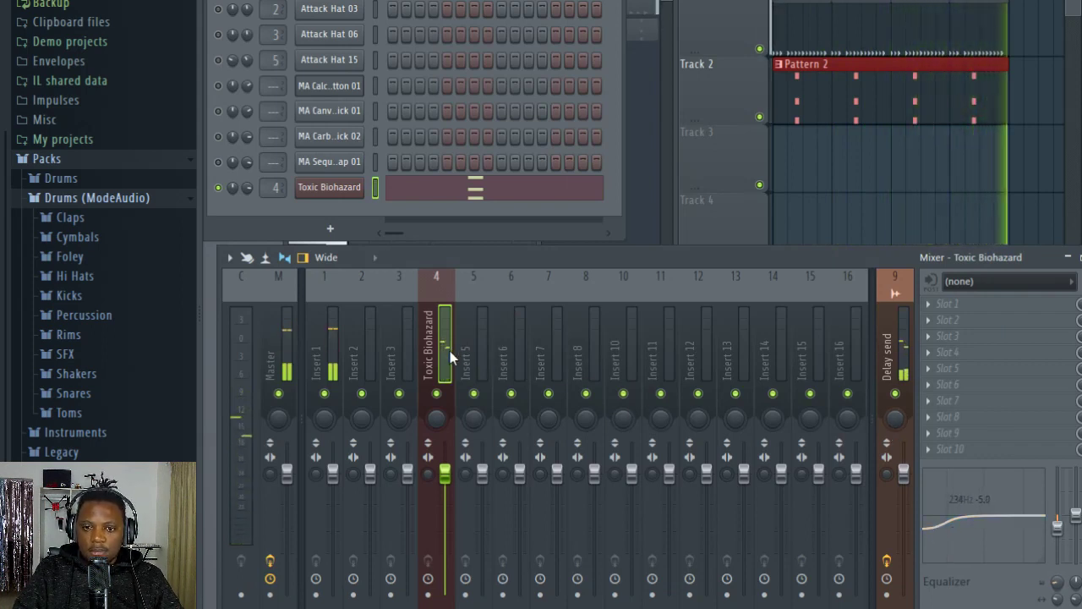
click(895, 350)
key(space)
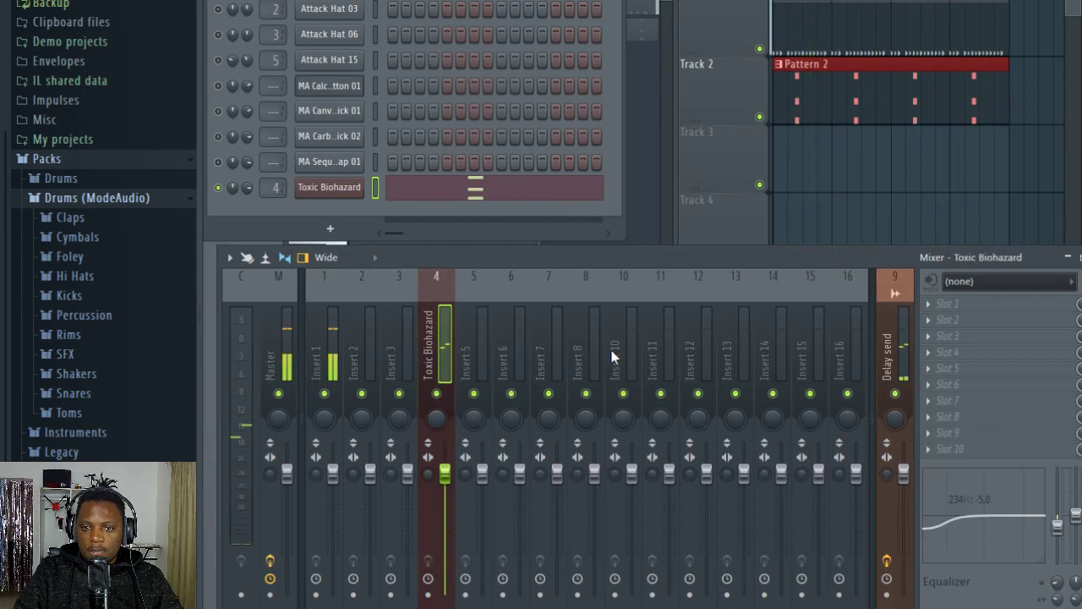
Step: Rename mixer insert 6 with the Verb send name preset
click(507, 351)
right_click(522, 339)
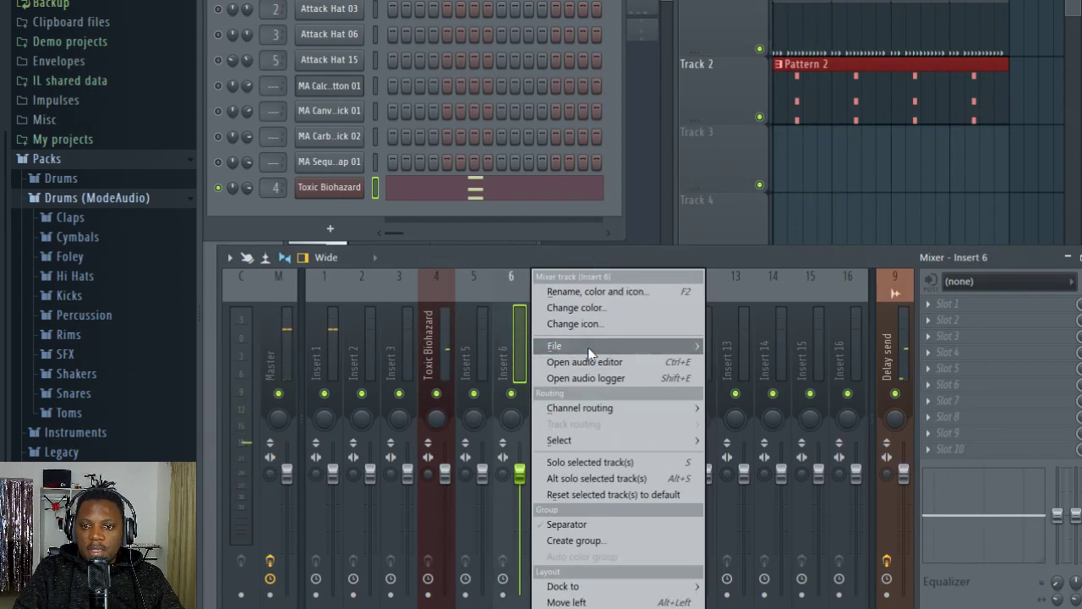
mouse_move(594, 346)
click(473, 252)
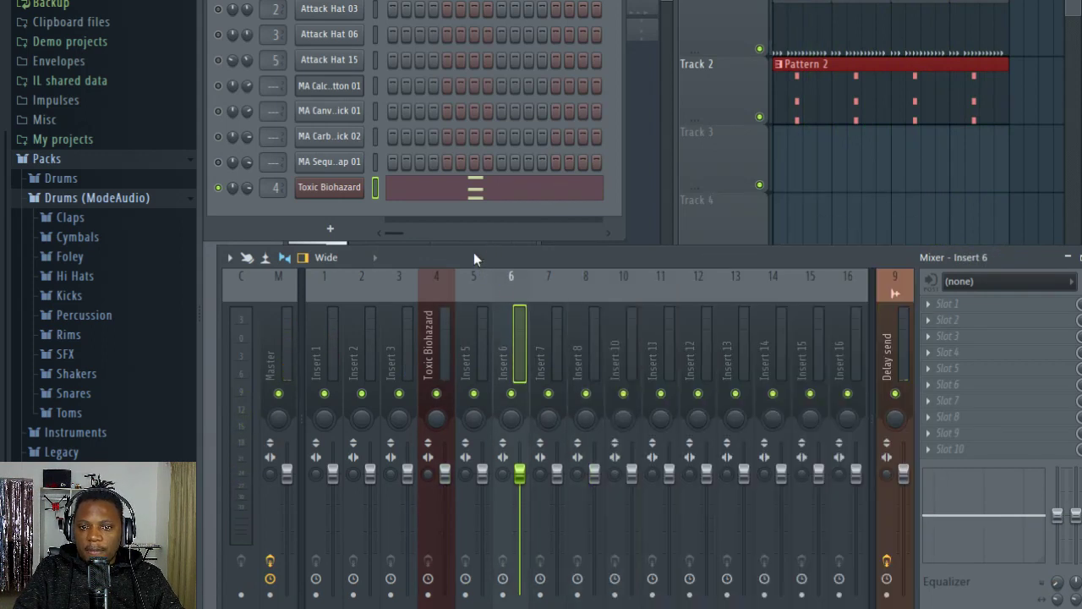
right_click(522, 319)
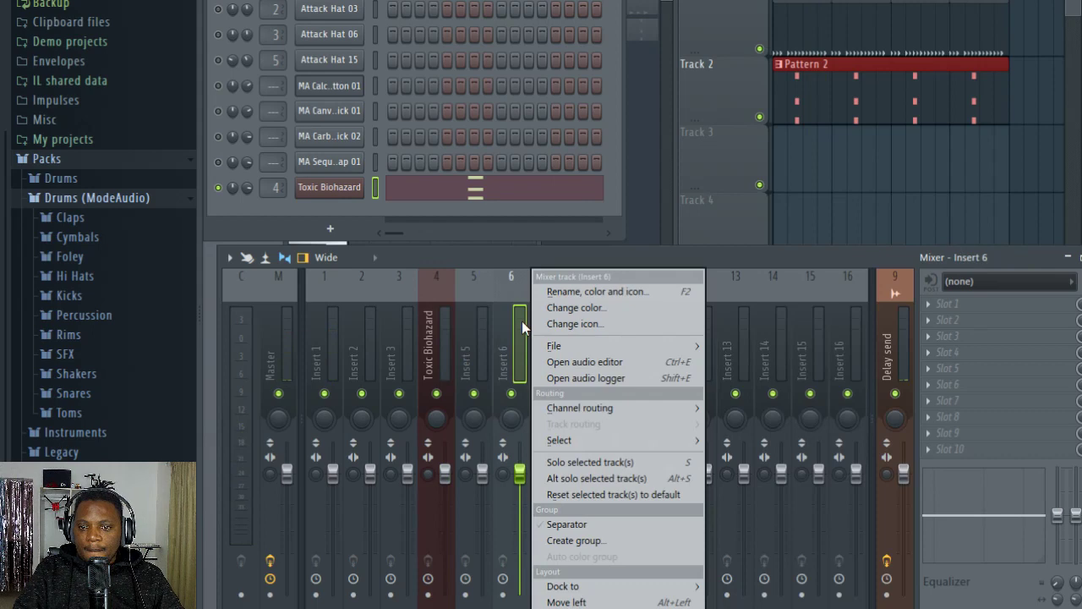
click(582, 291)
click(404, 287)
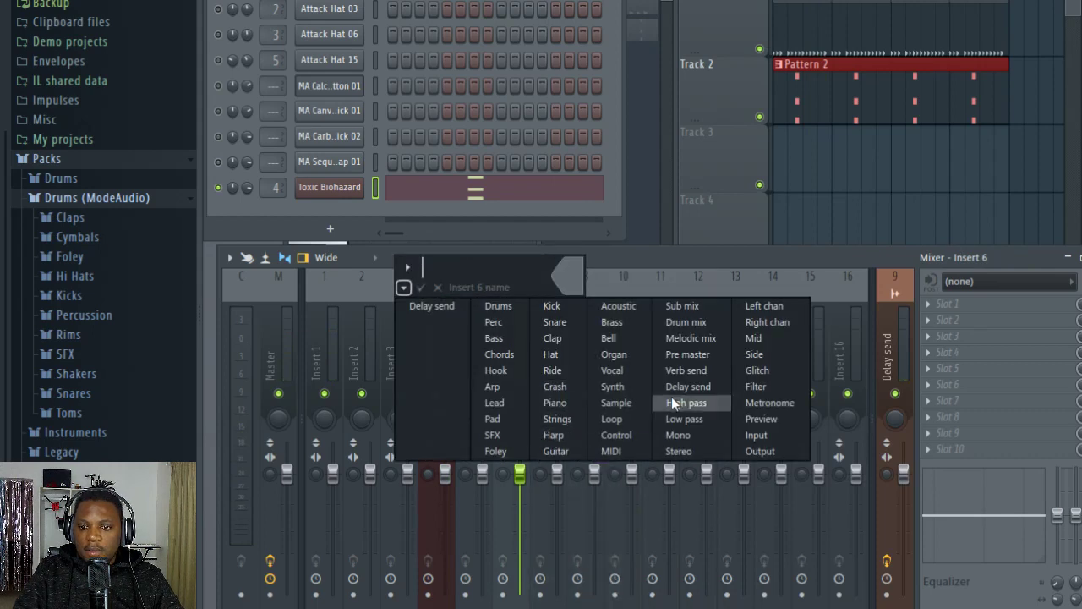
click(692, 372)
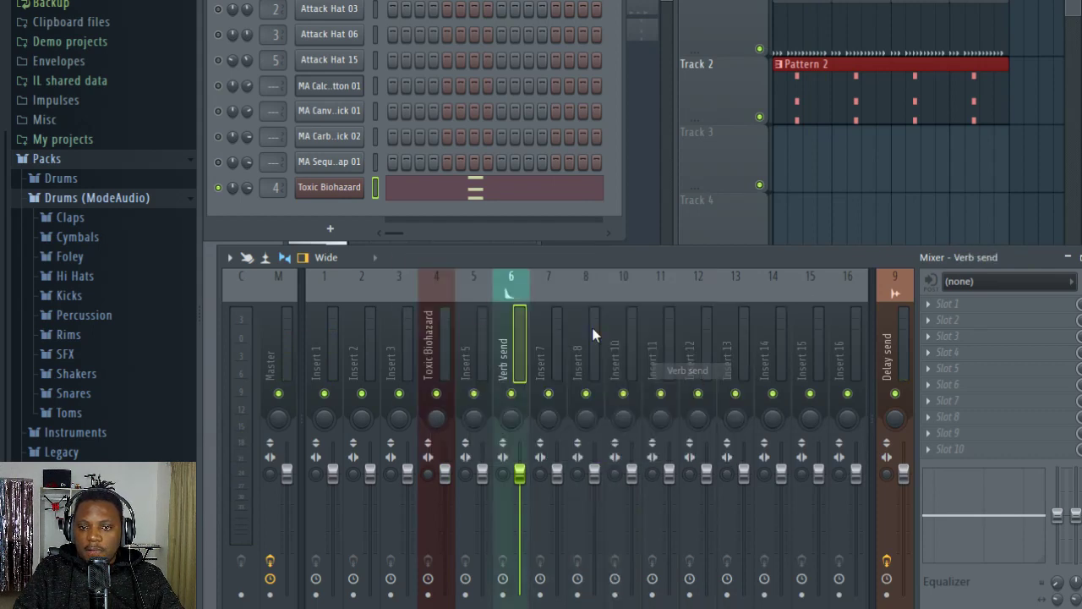
Step: Dock the Verb send mixer track to the right section and select the Toxic Biohazard track
right_click(511, 330)
mouse_move(565, 586)
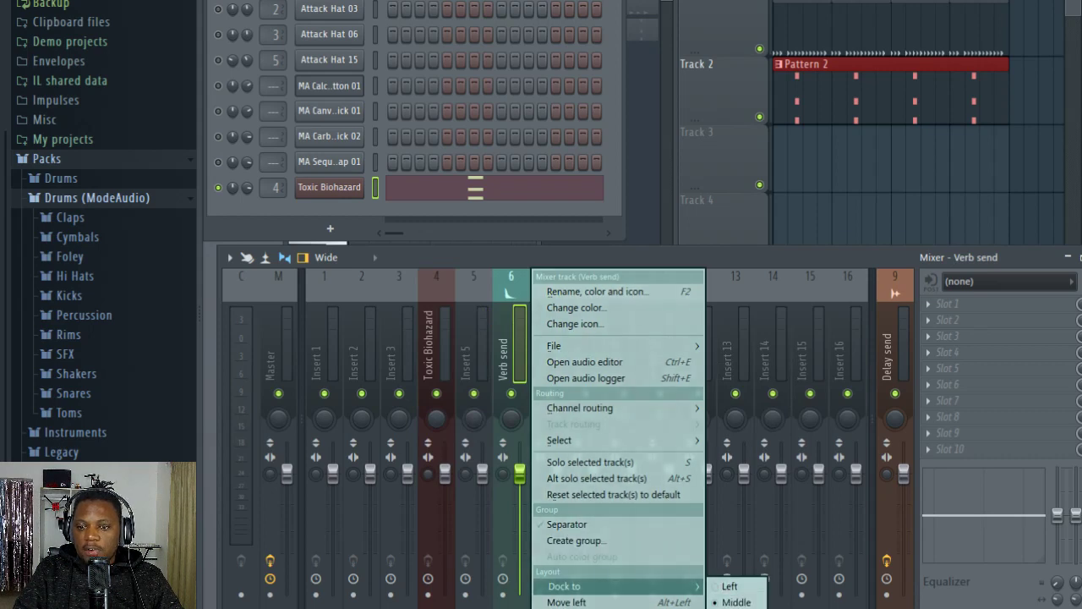
click(731, 608)
click(474, 362)
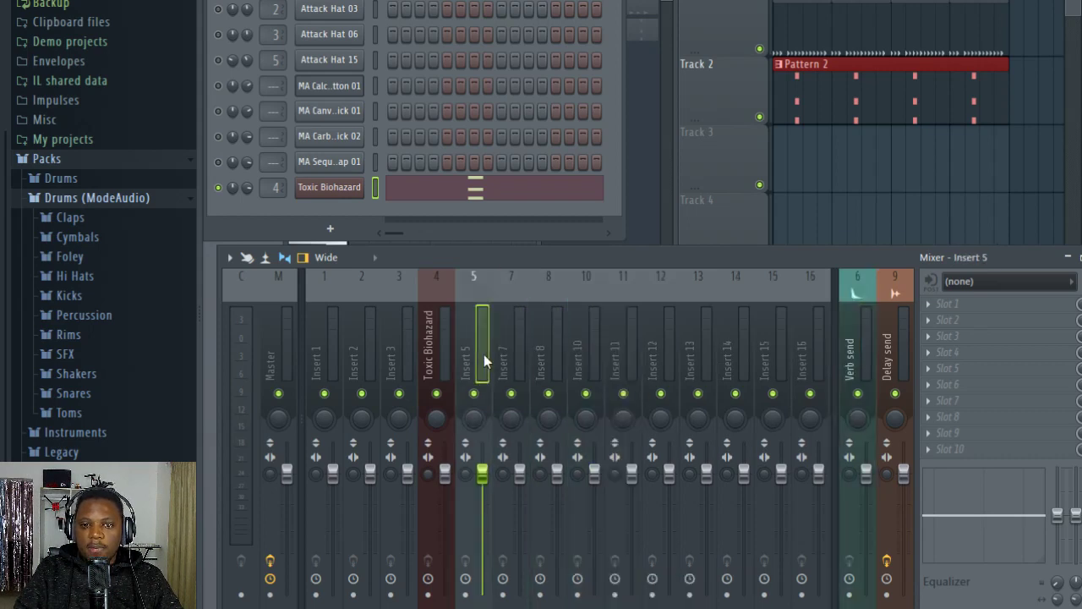
key(Left)
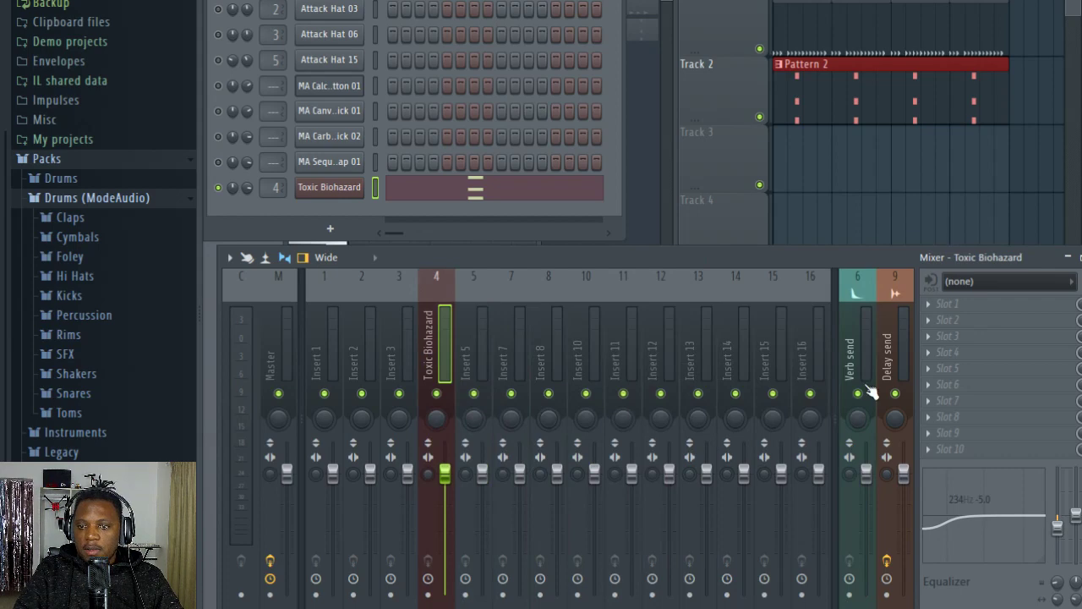
Step: Load Fruity Convolver on the Verb send track, route the Toxic Biohazard track to it, and close the plugin window
click(856, 356)
click(939, 304)
mouse_move(916, 314)
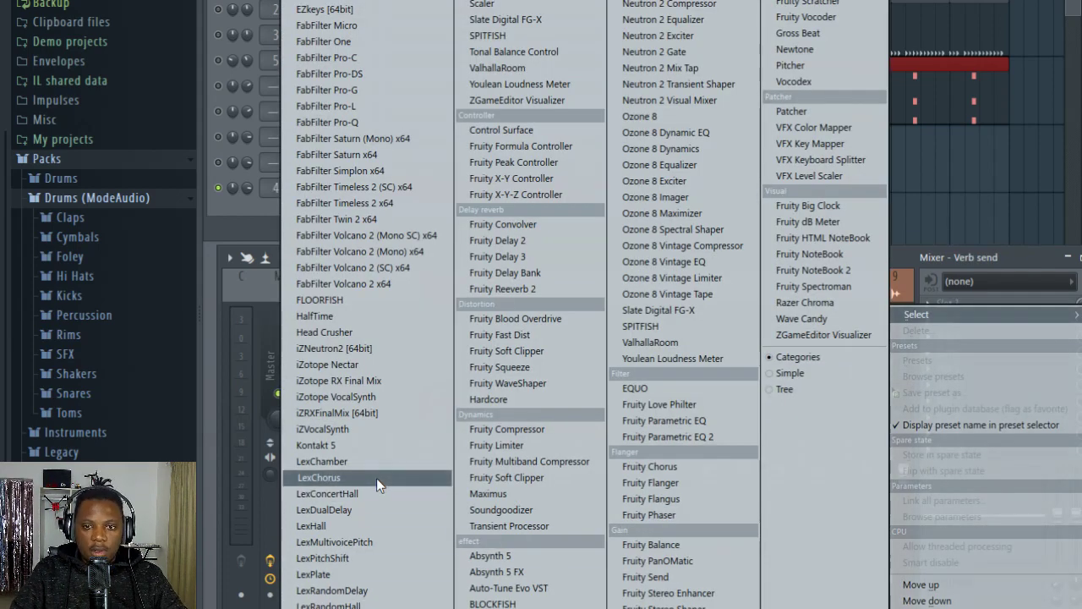
click(530, 224)
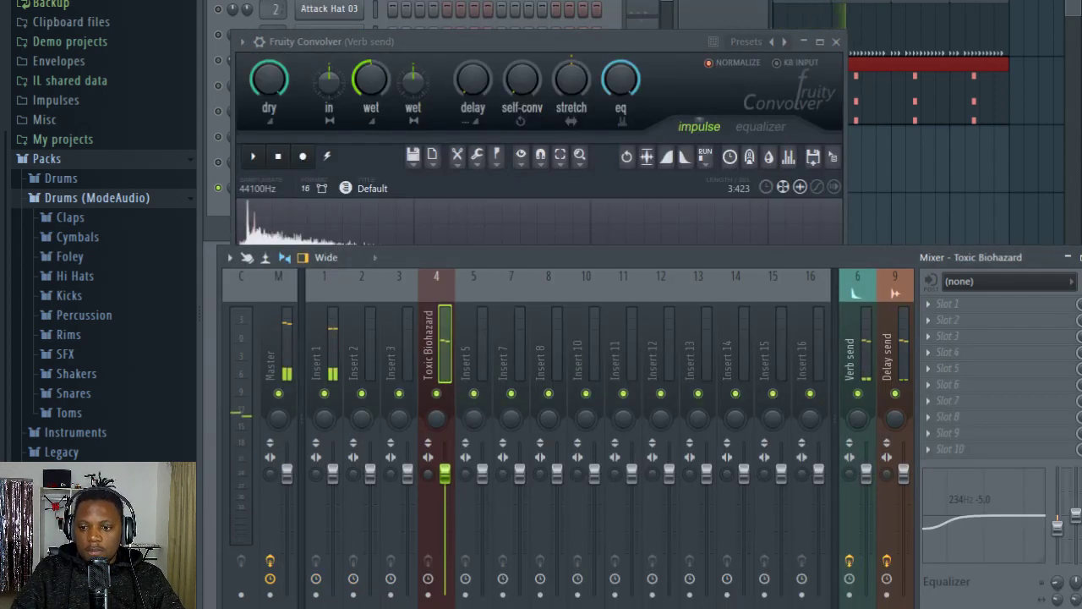
right_click(858, 605)
click(905, 449)
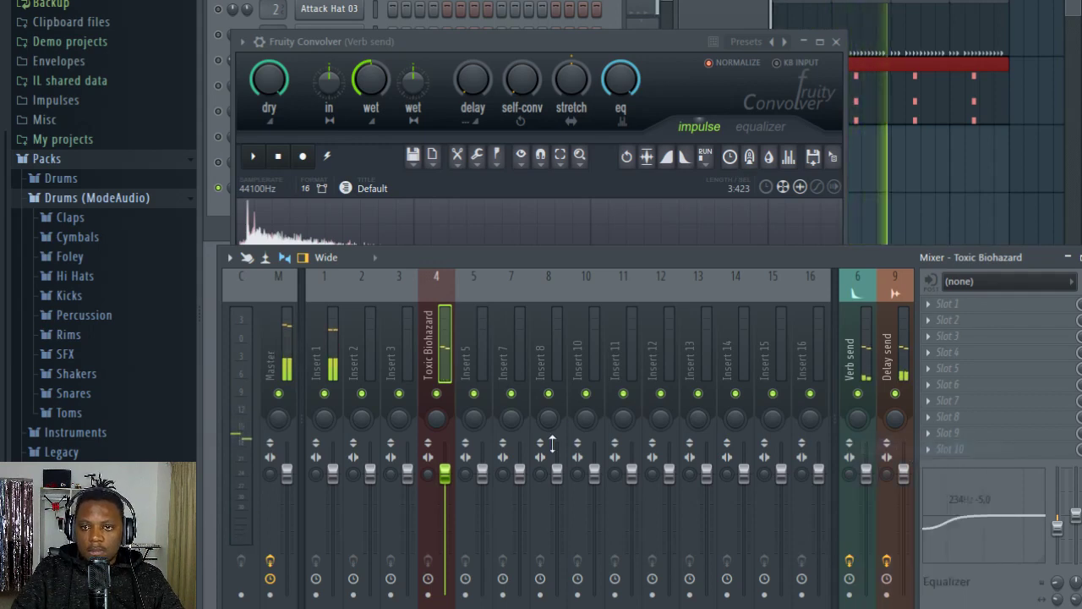
click(835, 42)
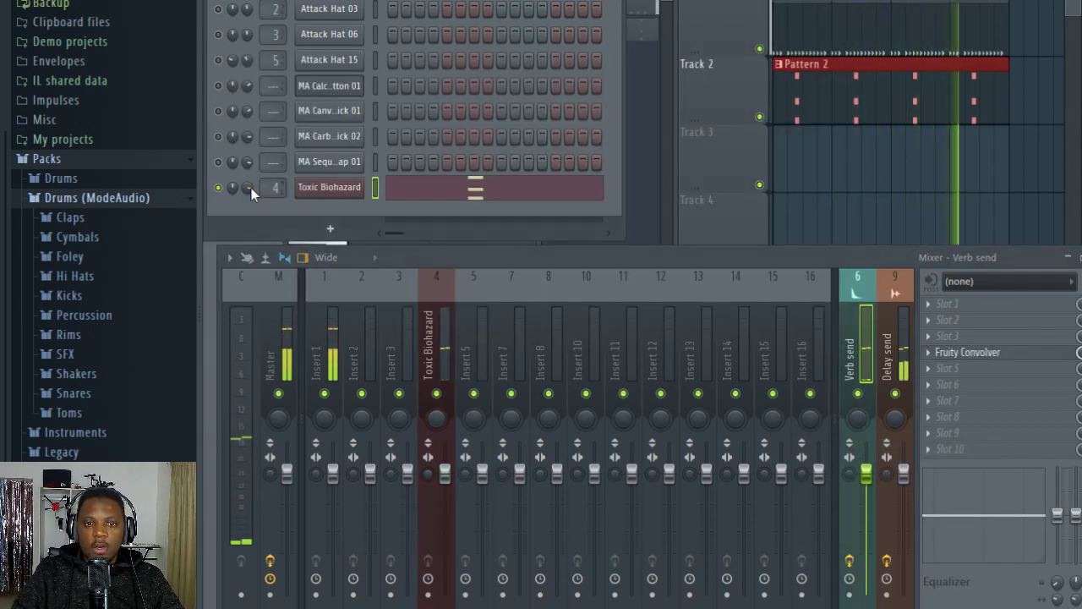
Step: Turn on the Attack Hat 15 and Attack Hat 06 channels and reset the volume of Attack Hat 15
click(219, 61)
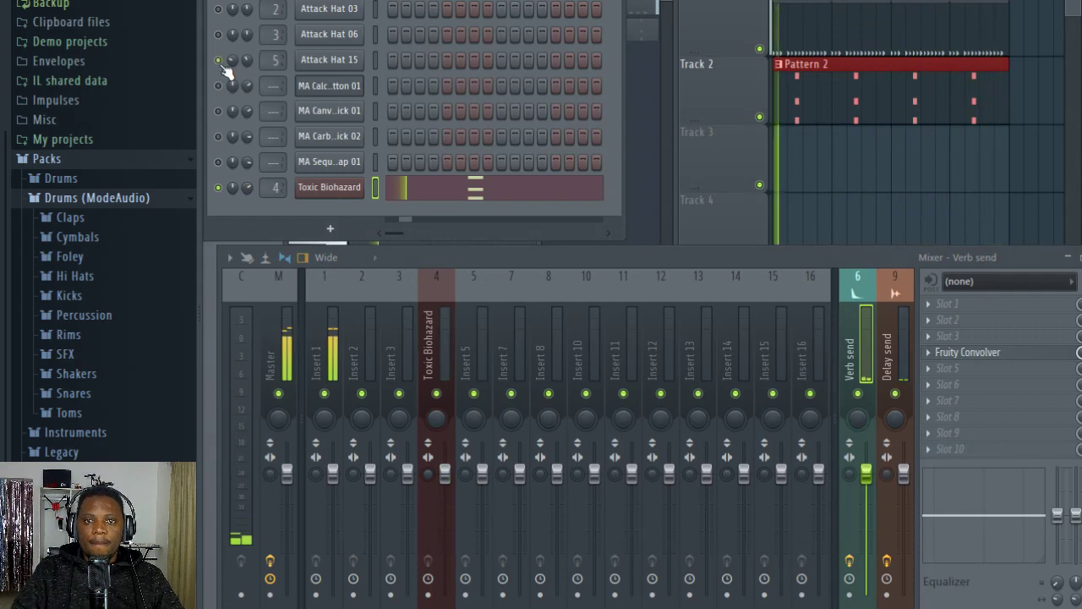
right_click(248, 61)
click(252, 68)
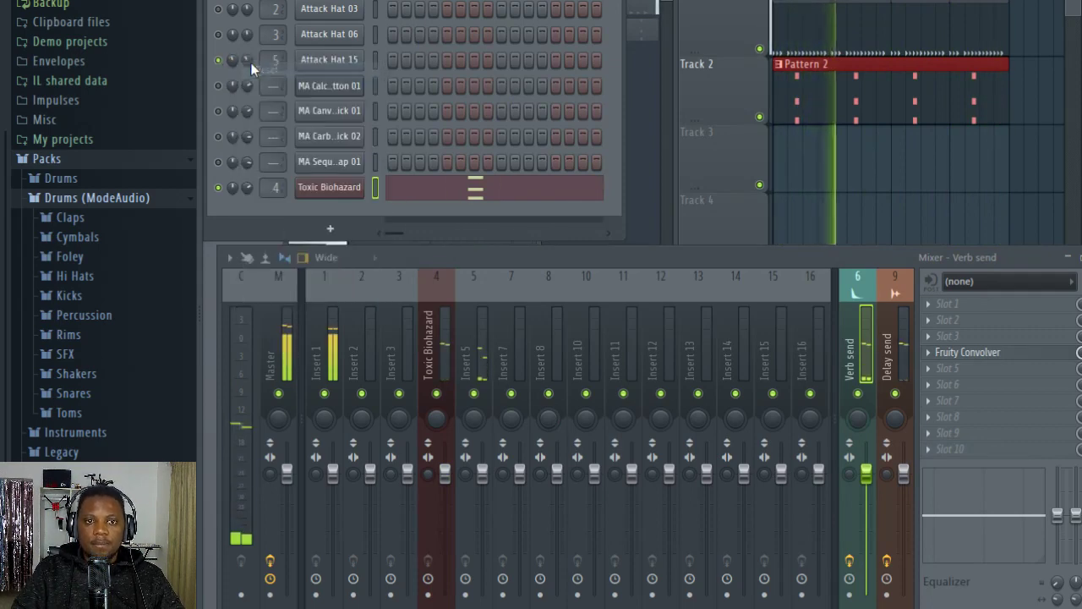
click(219, 35)
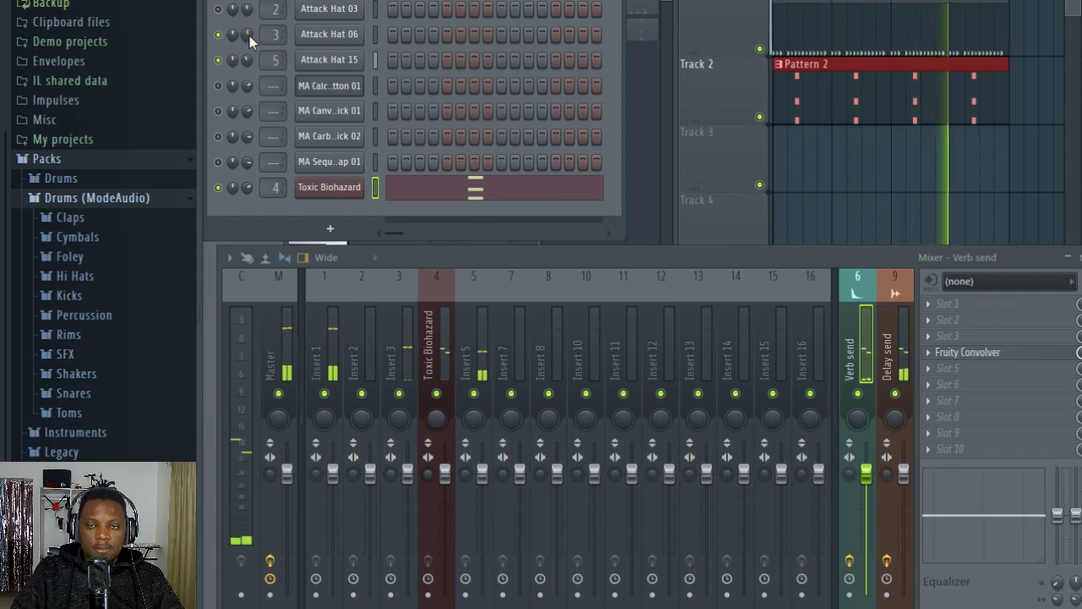
Step: Open the Toxic Biohazard chords of Pattern 2 in the piano roll and bring the channel rack forward
click(803, 22)
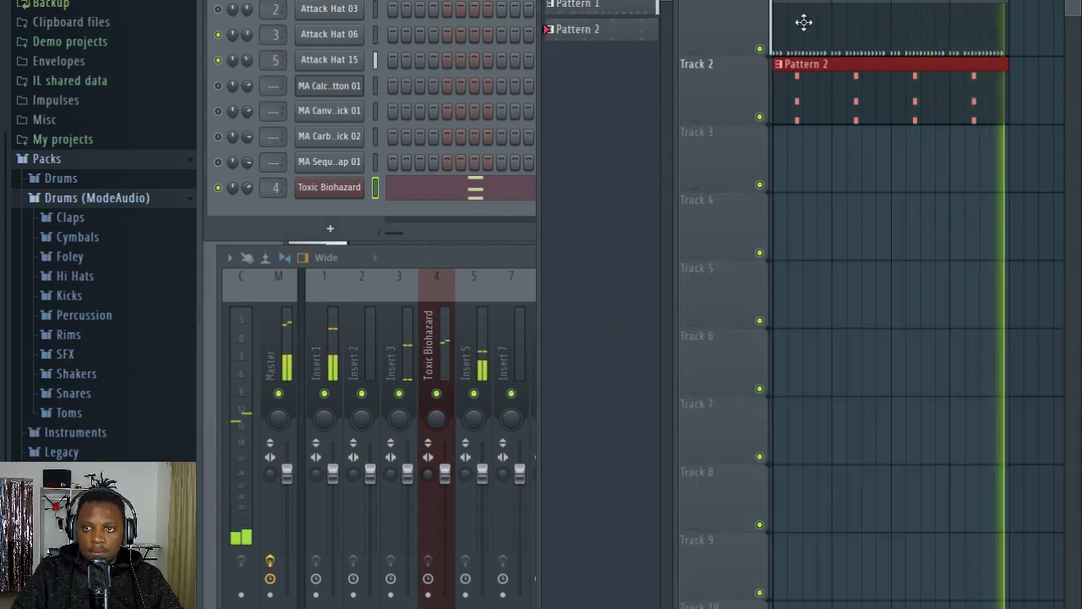
double_click(817, 97)
click(365, 221)
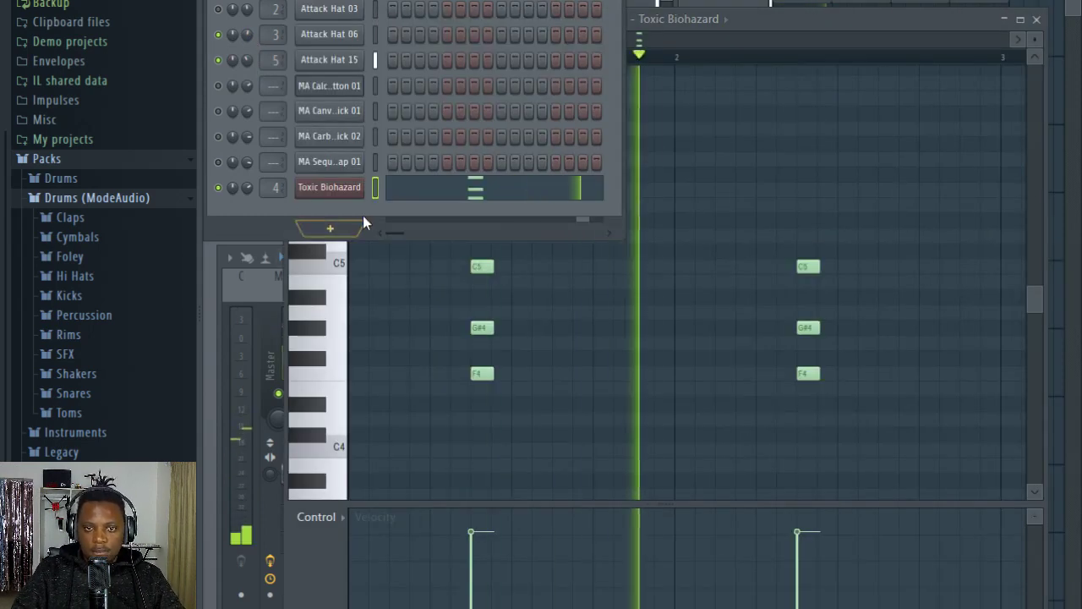
Step: Add a Harmless synth channel, show its channel settings and load the Boulder AG preset
click(331, 229)
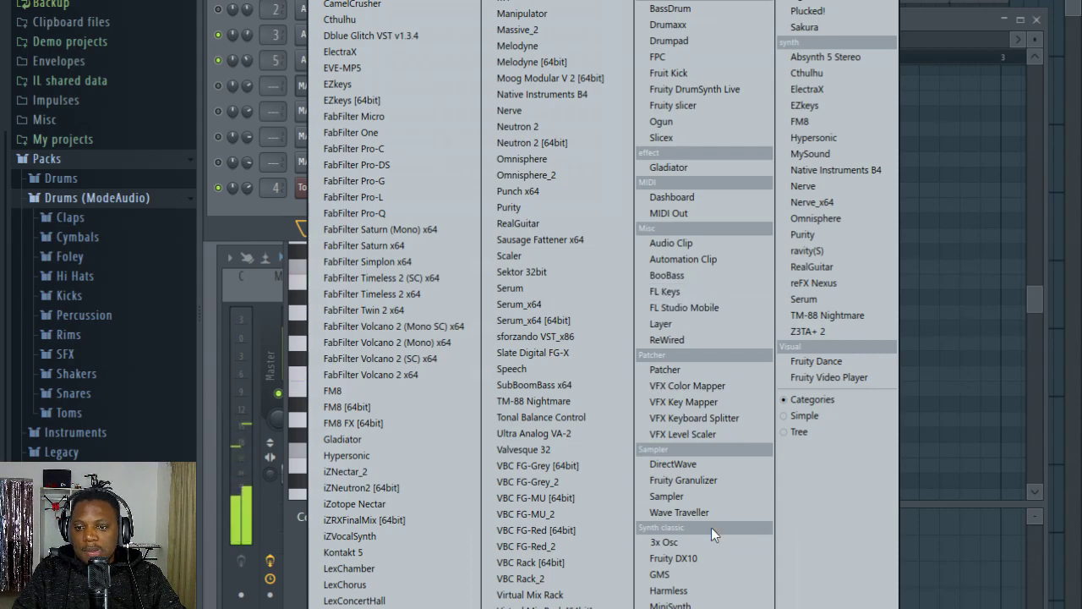
click(668, 590)
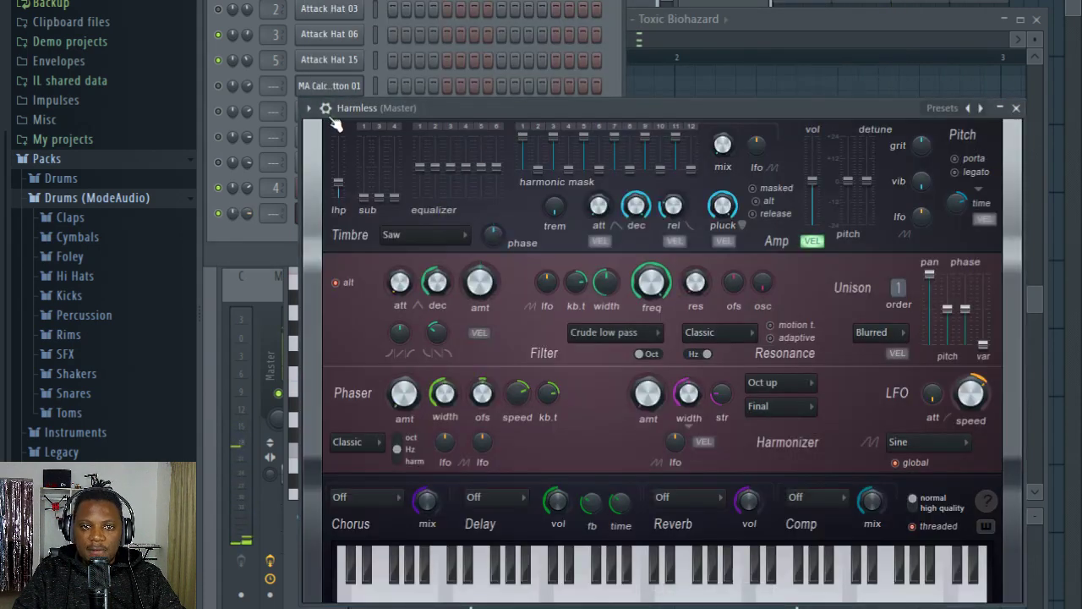
click(325, 108)
click(311, 109)
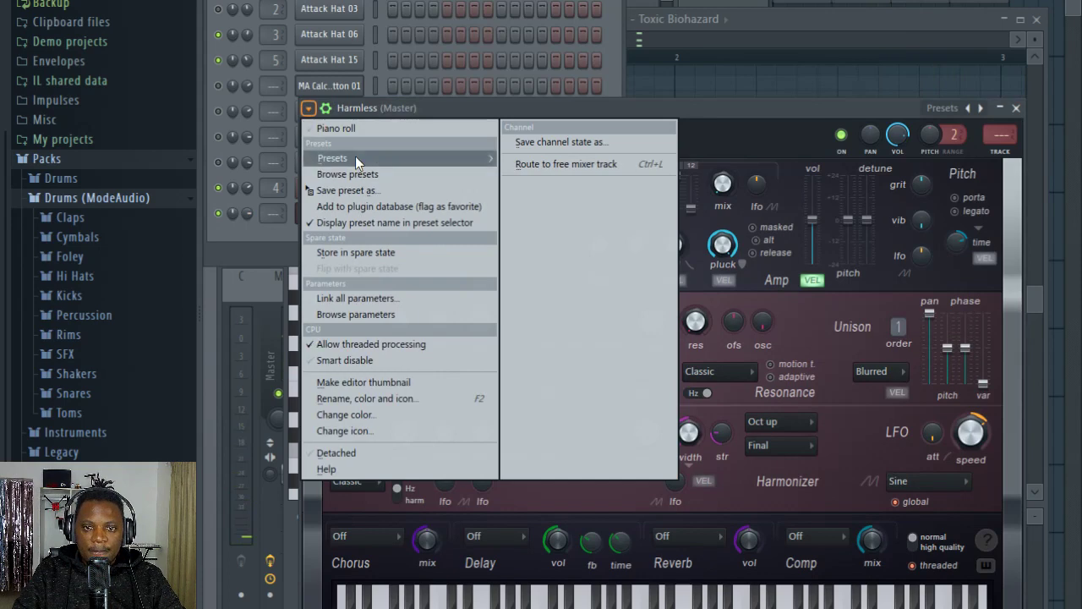
mouse_move(355, 159)
click(76, 108)
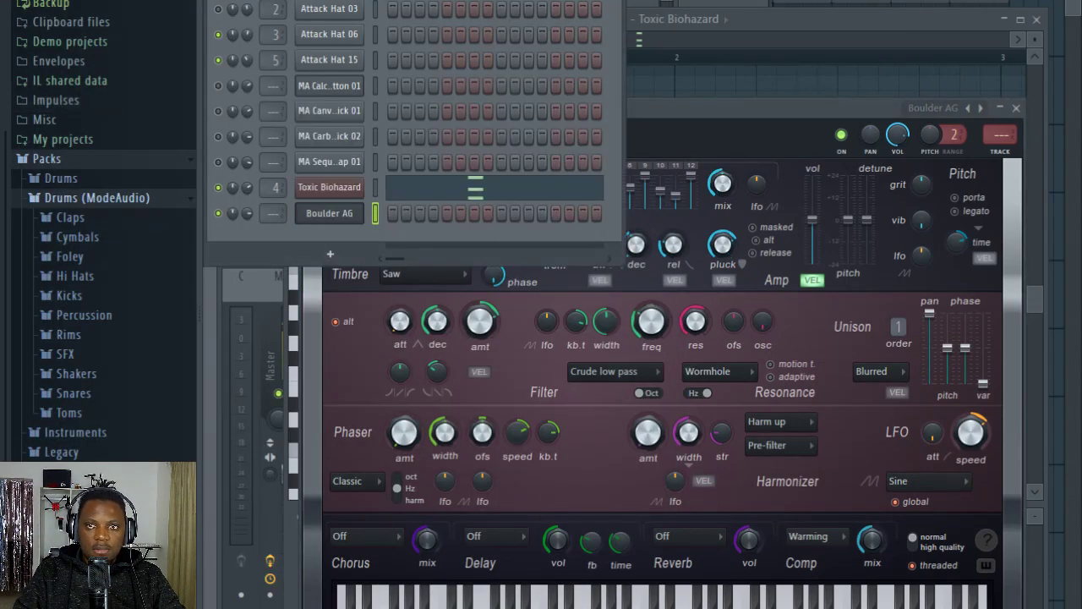
Step: Audition the Harmless sound and switch the synth to the CZ-1000 FG preset
right_click(454, 2)
click(454, 1)
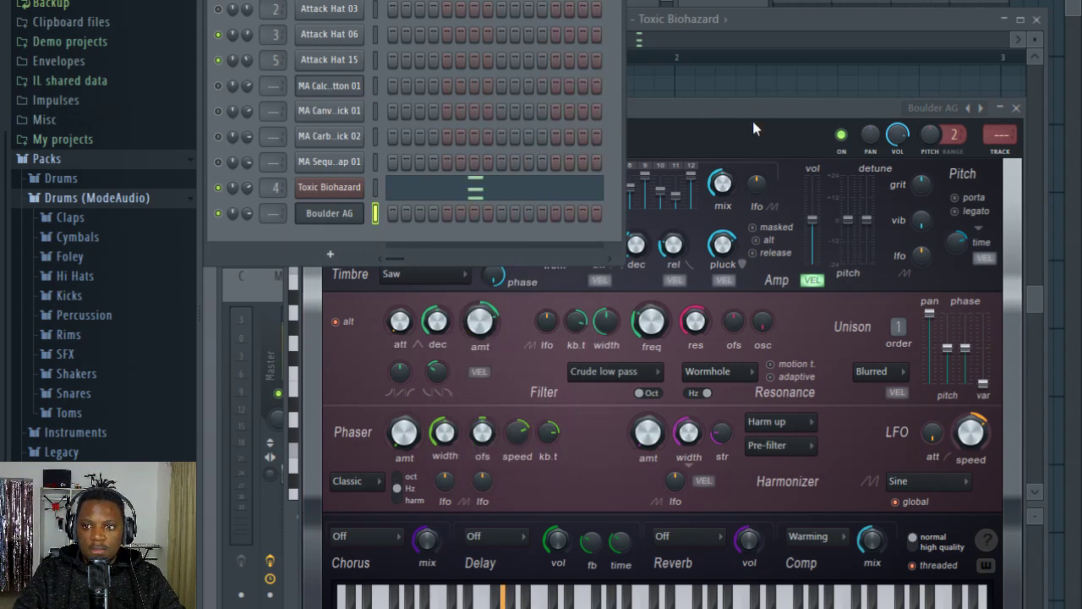
click(980, 108)
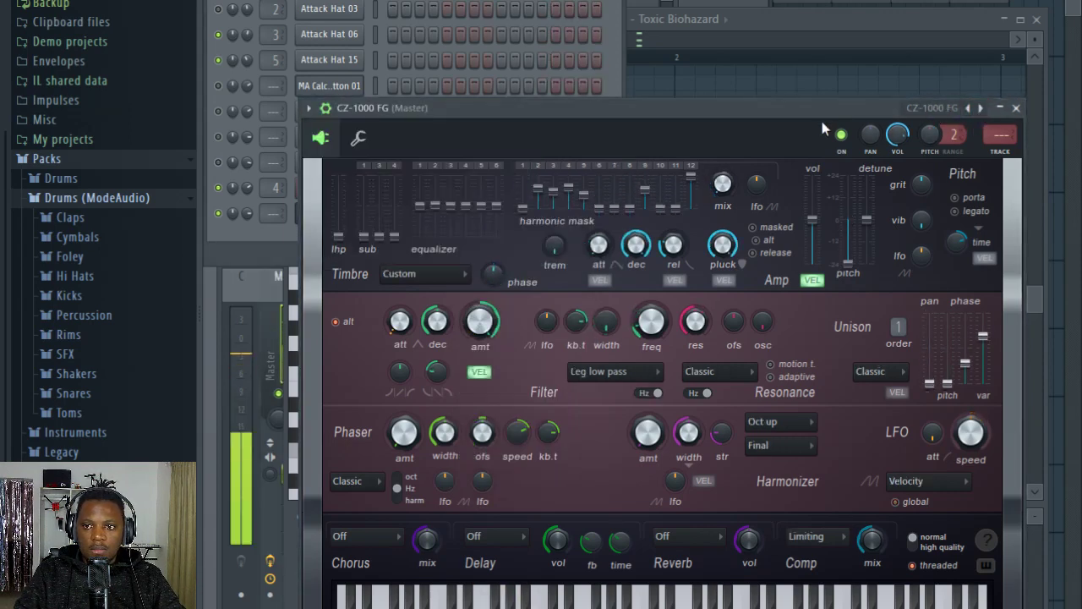
Step: Audition the Harmless presets from DX Bass 1 FG onward with the beat playing and load Industrial FG
click(980, 108)
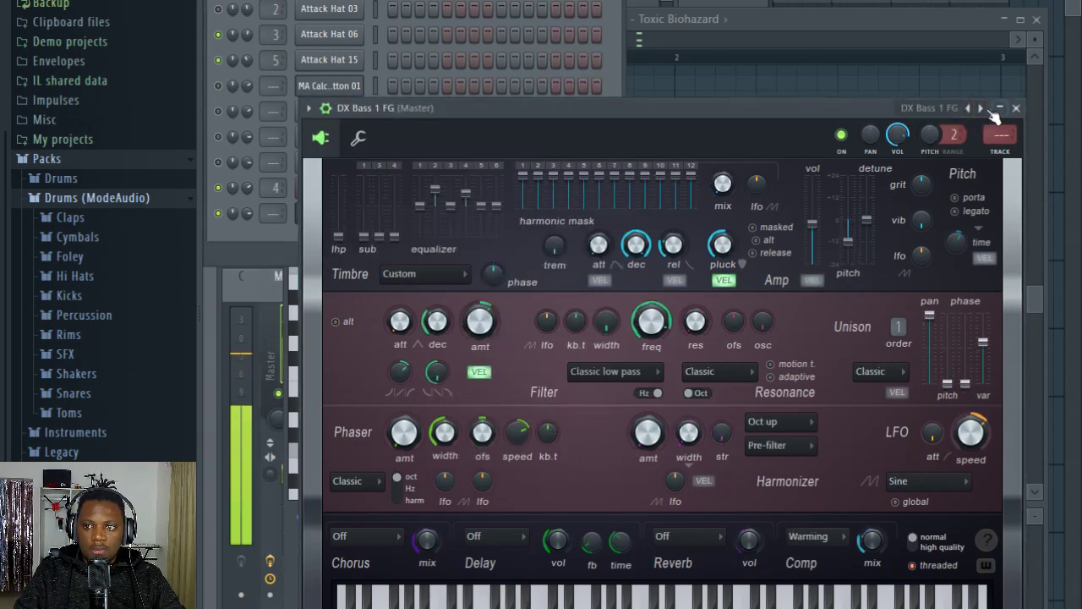
click(980, 108)
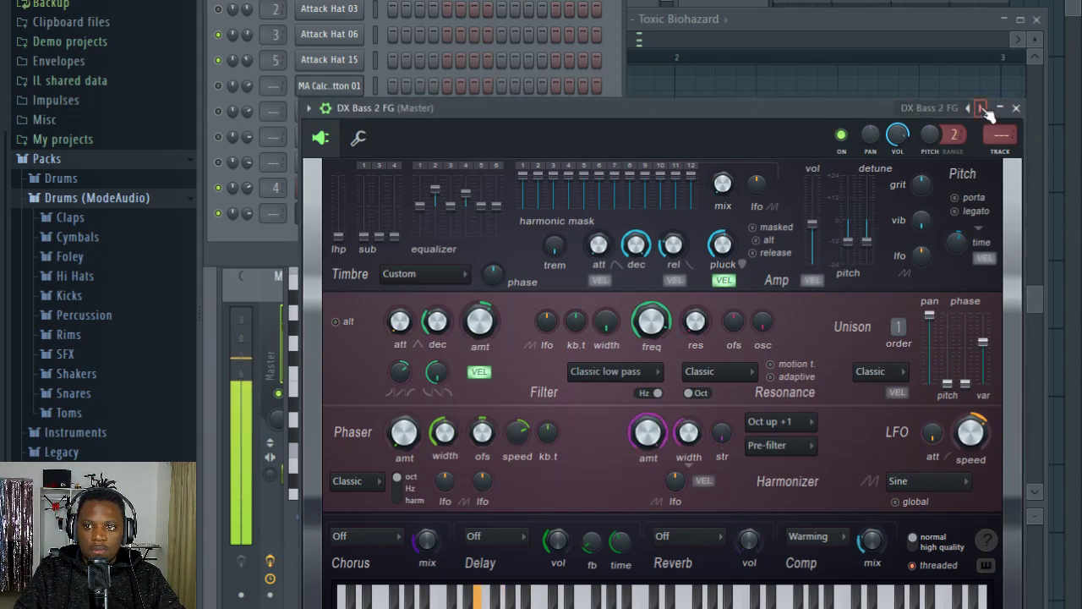
click(980, 108)
click(980, 108)
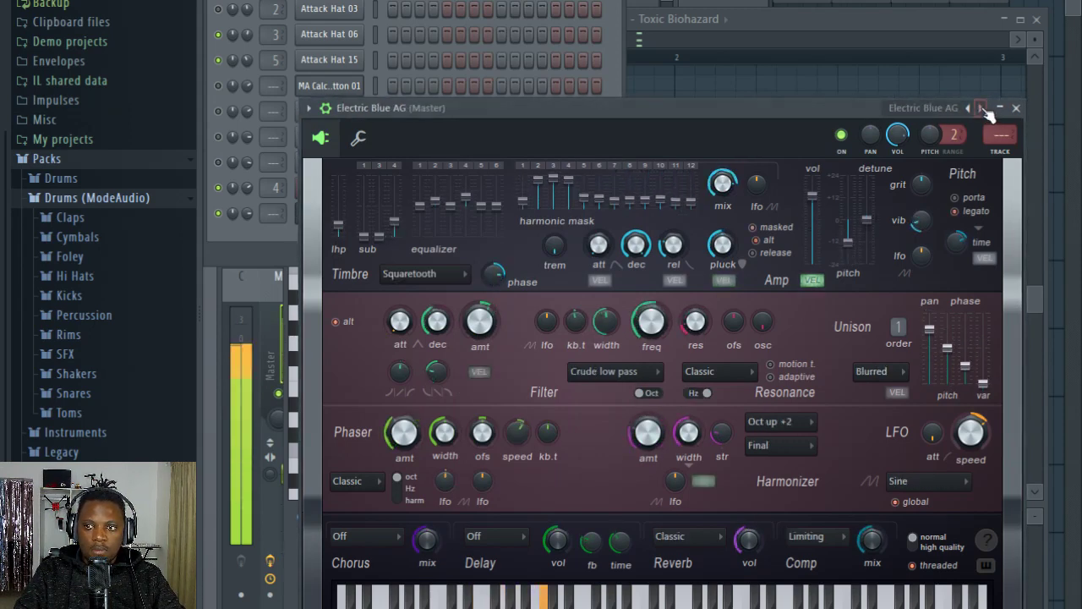
click(980, 108)
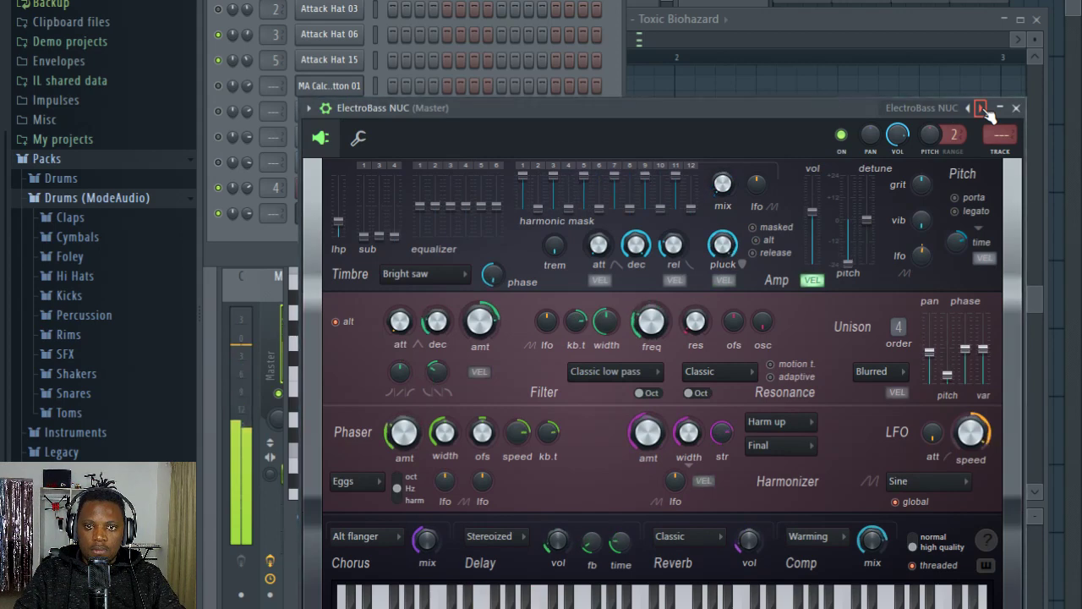
click(980, 108)
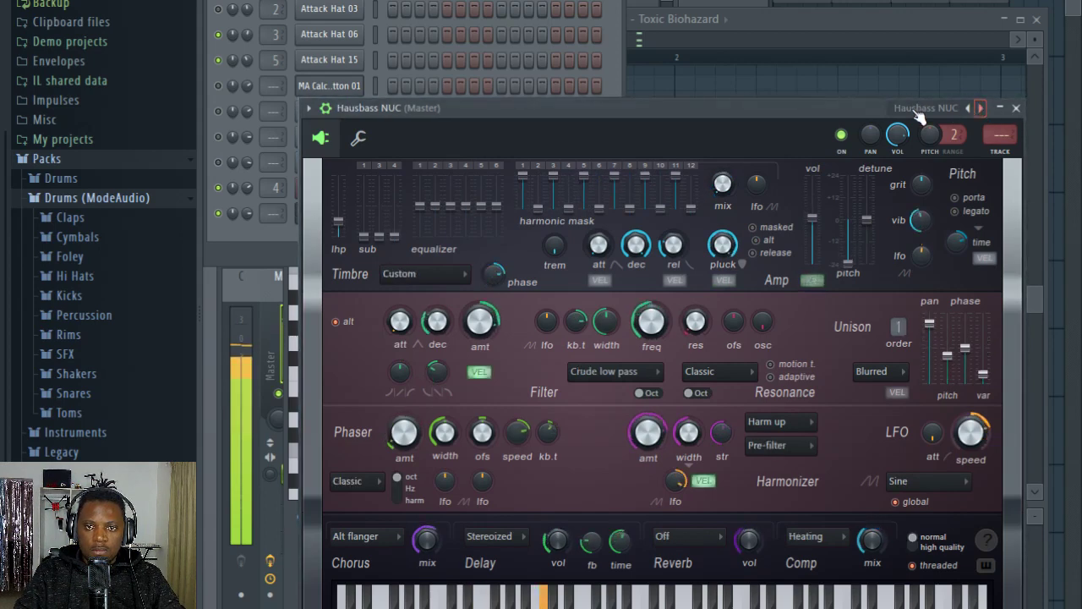
click(980, 108)
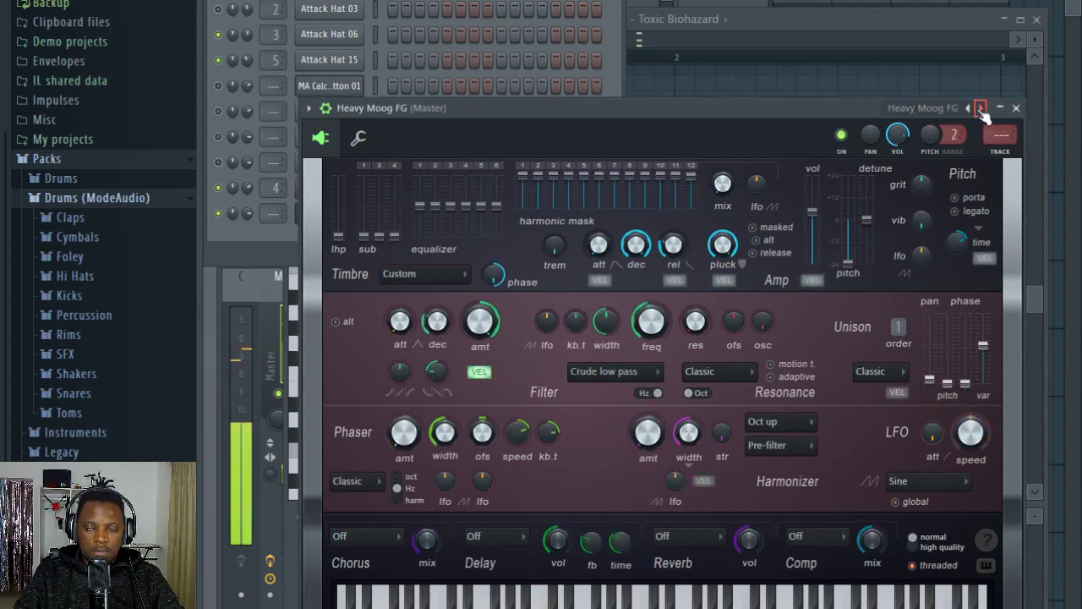
click(542, 3)
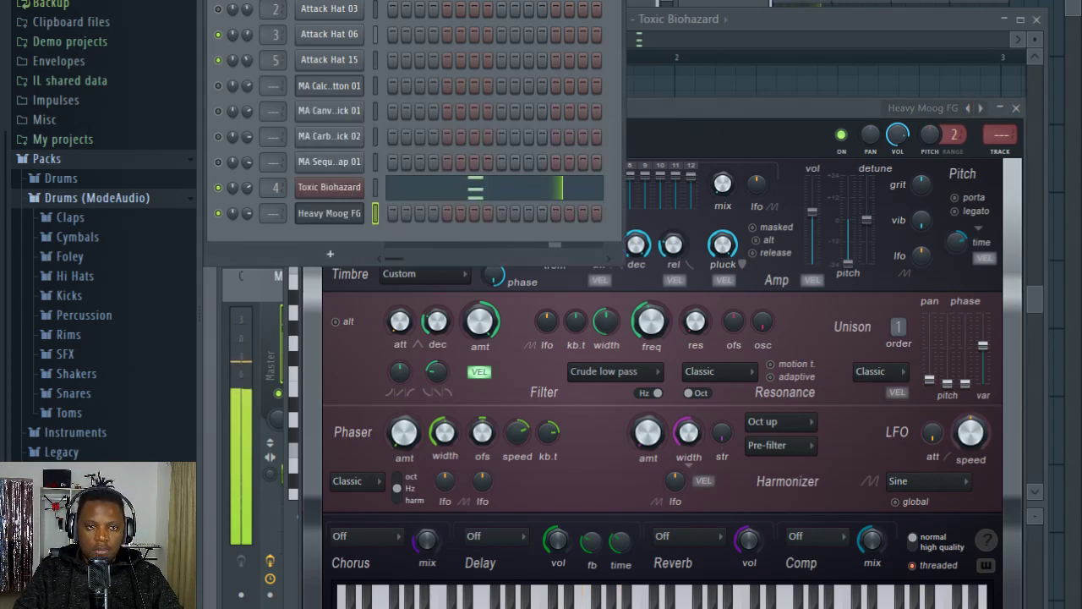
click(947, 137)
click(981, 108)
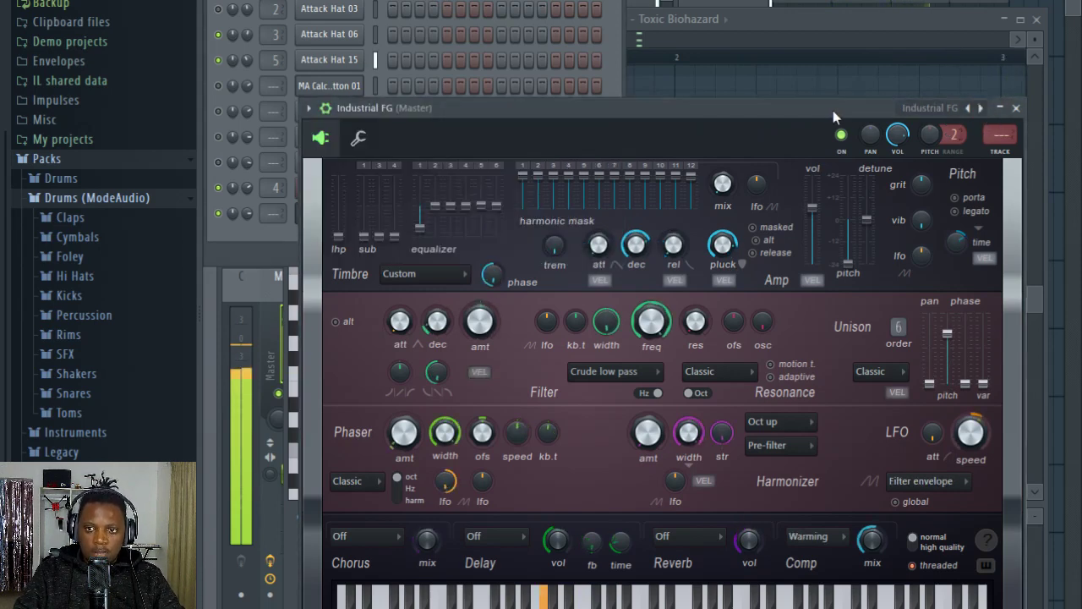
Step: Replace the Industrial FG channel with a Toxic Biohazard synth, reposition its window and narrow the browser
key(F6)
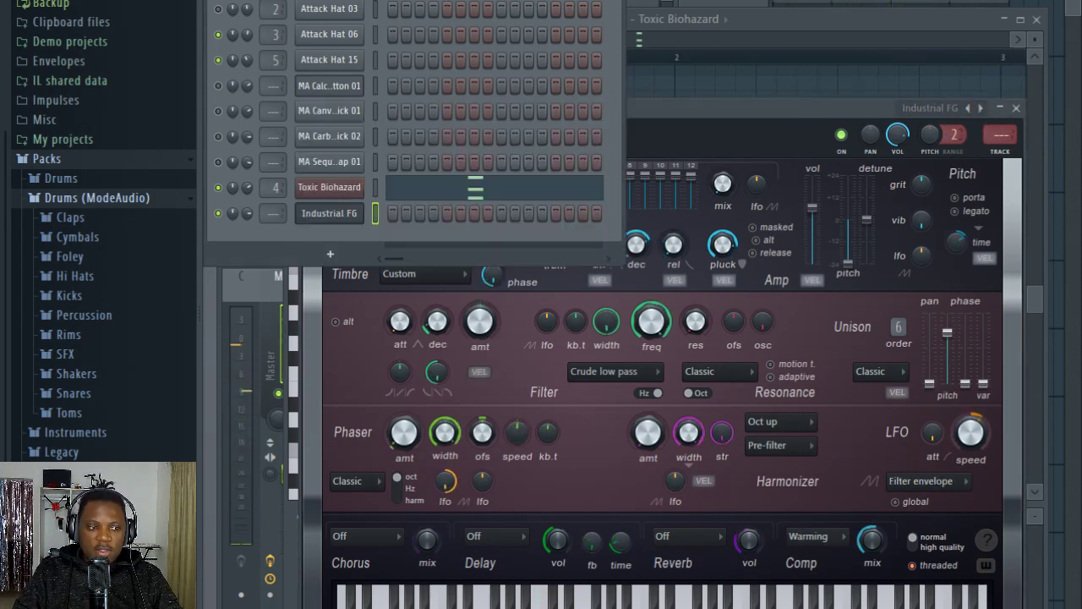
right_click(330, 220)
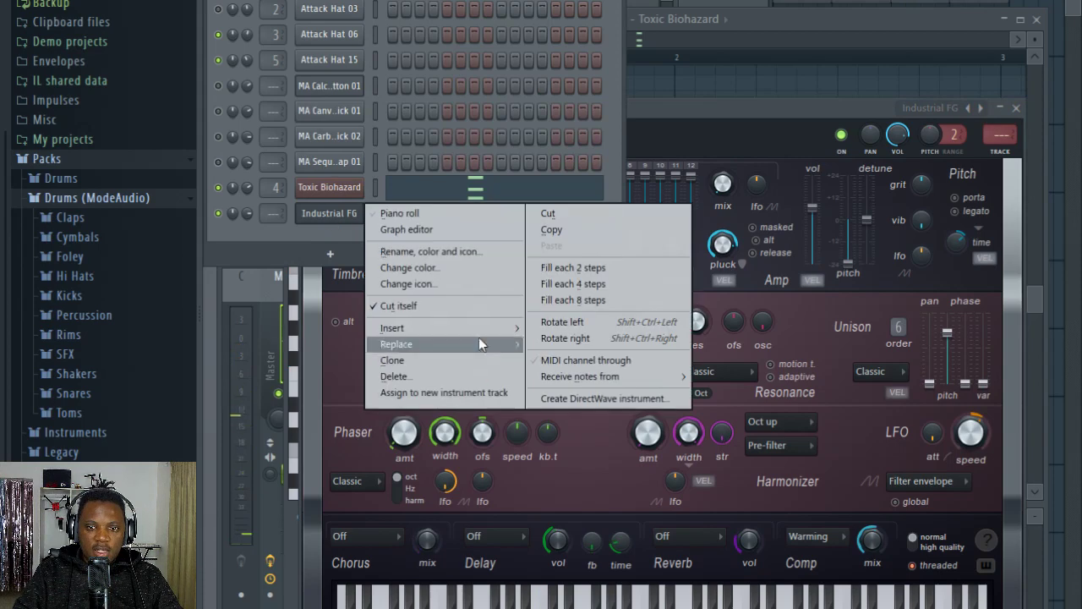
mouse_move(474, 346)
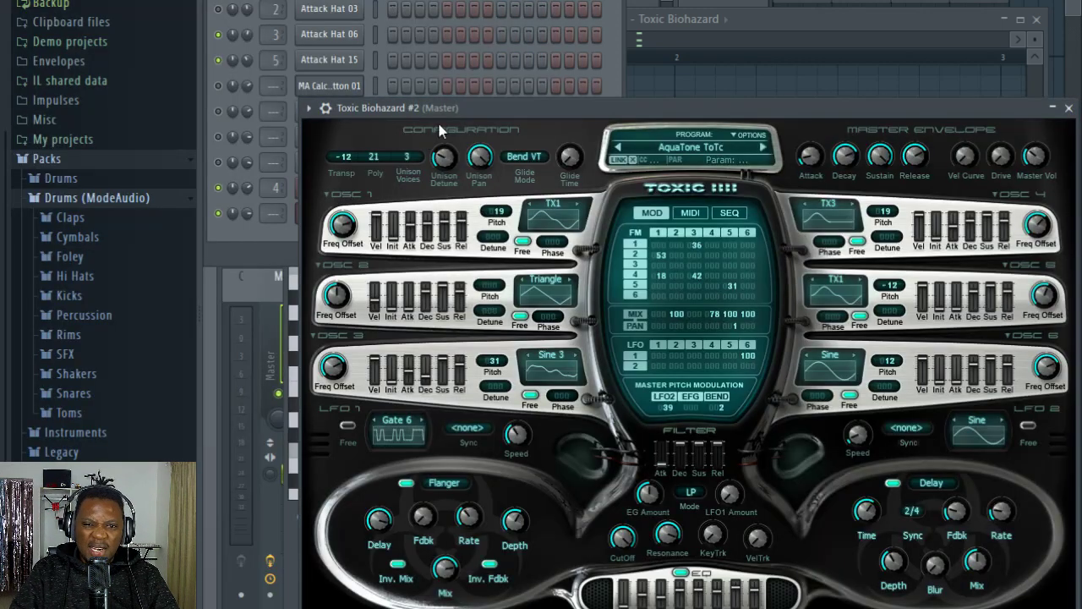
drag(449, 105, 365, 56)
drag(201, 144, 154, 143)
Step: Audition presets from the Basses bank in Toxic Biohazard #2 and load Archetype ToTc
click(583, 113)
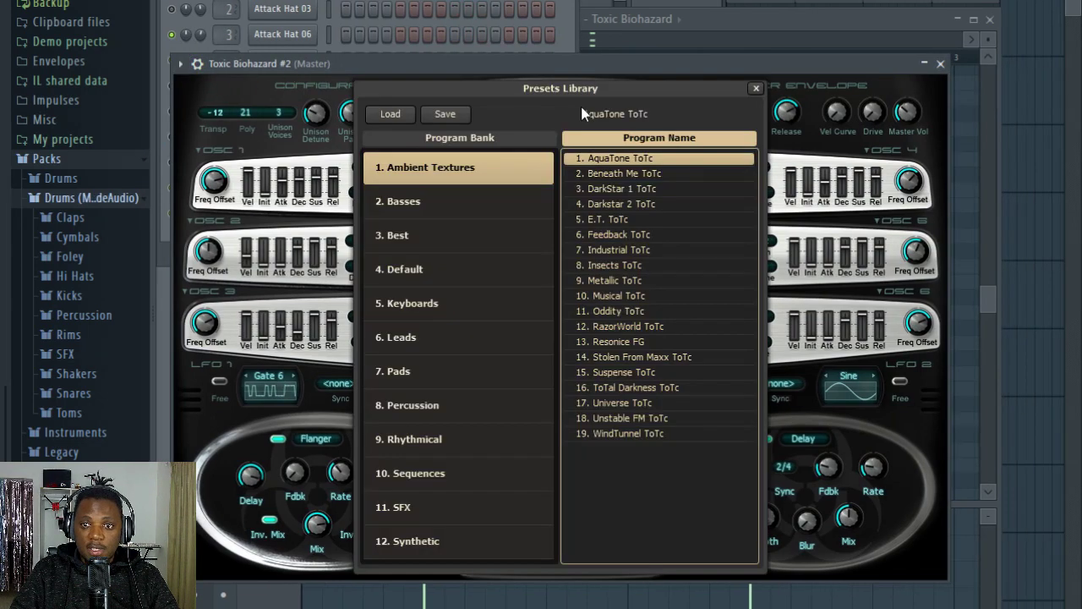
click(429, 201)
double_click(609, 204)
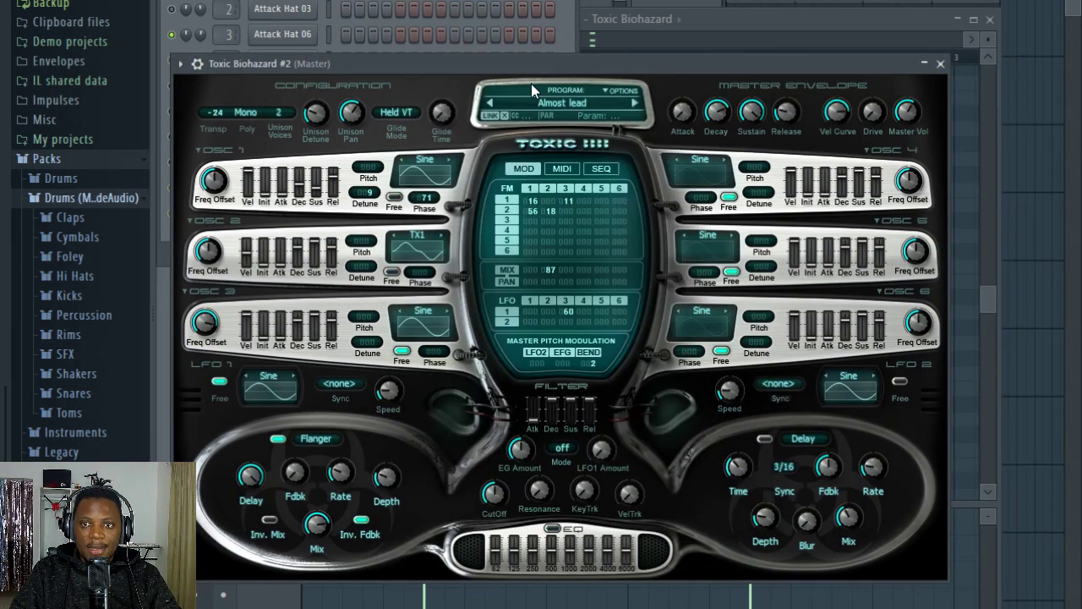
click(636, 104)
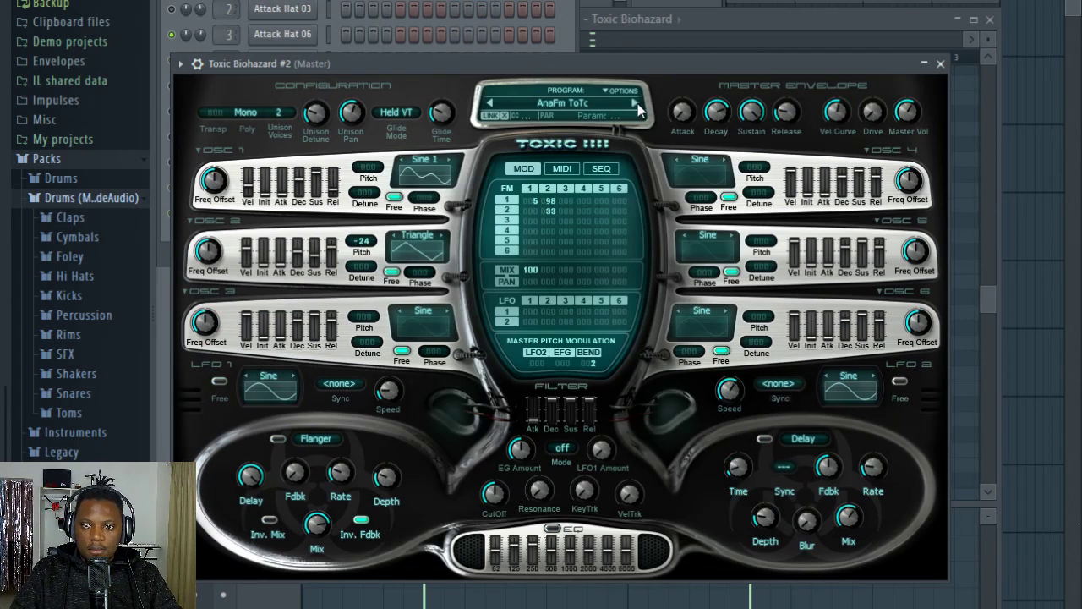
click(636, 104)
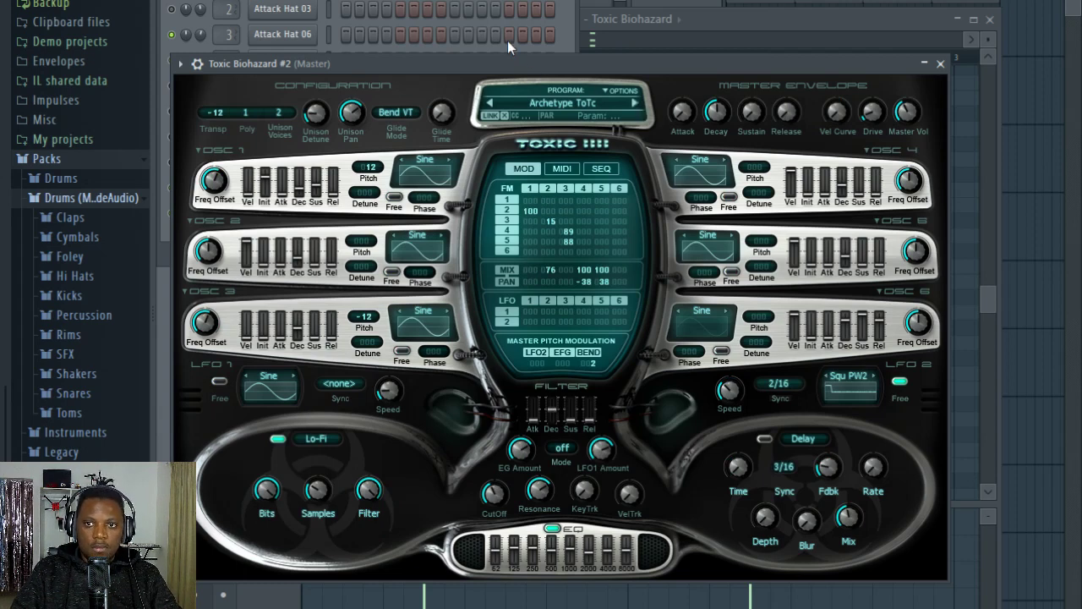
Step: Open the Toxic Biohazard #2 channel in the piano roll
click(482, 2)
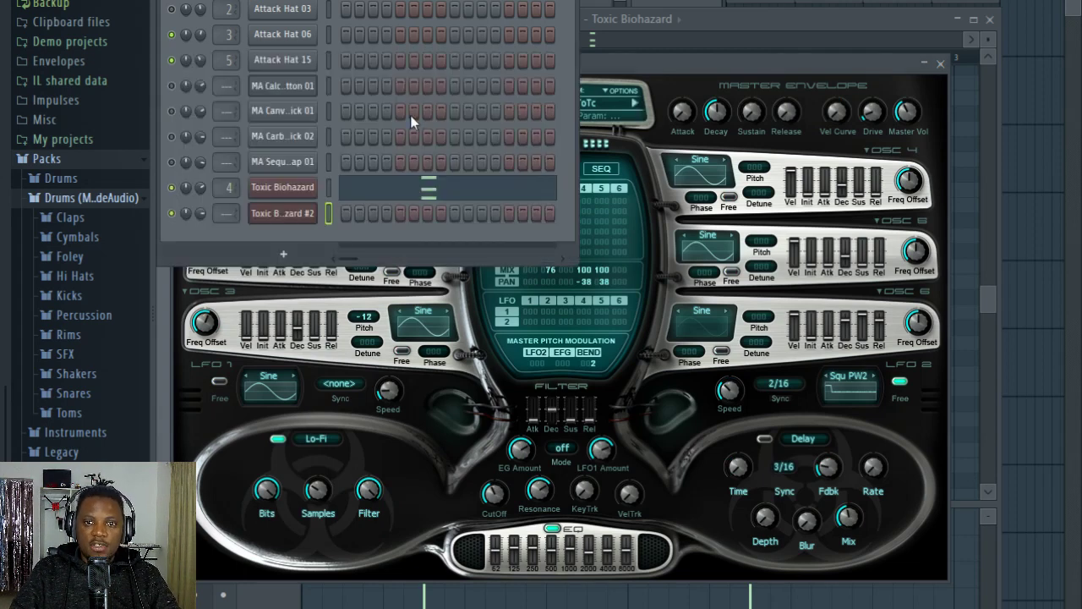
right_click(313, 210)
click(372, 212)
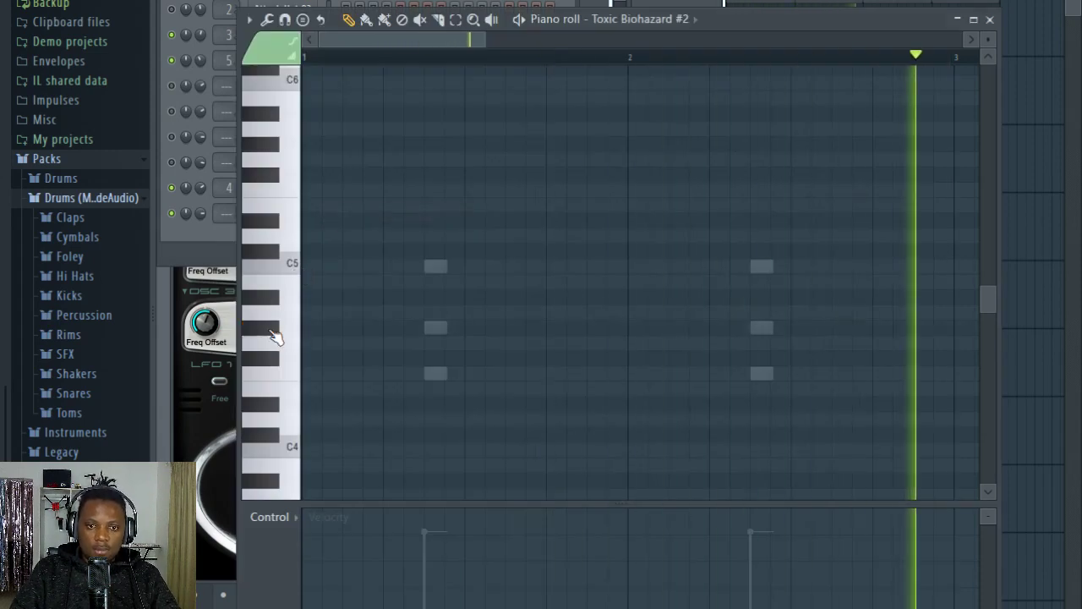
click(426, 331)
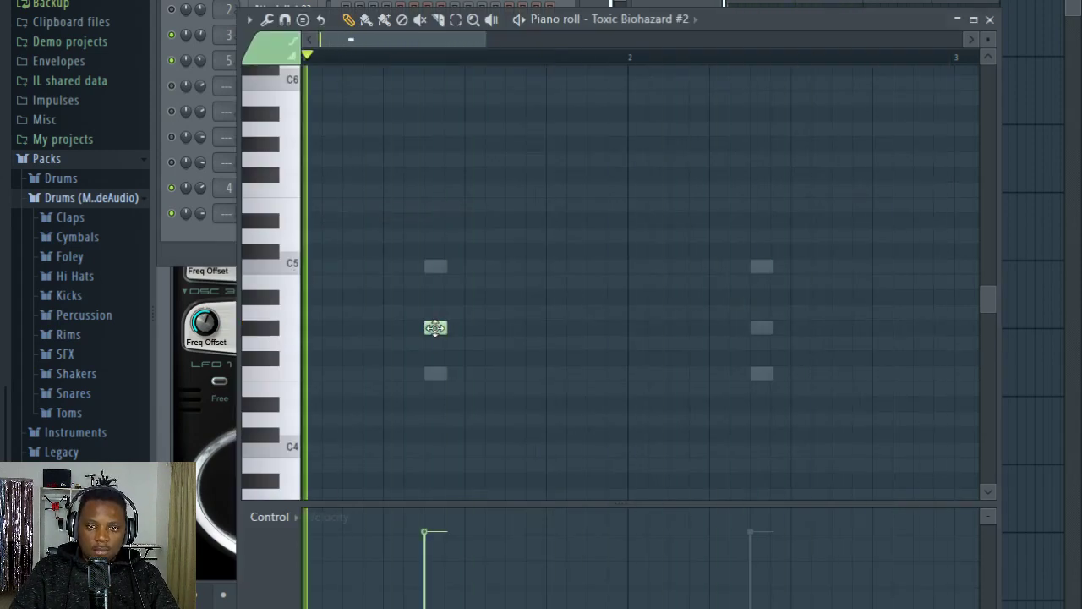
drag(436, 329, 544, 333)
right_click(544, 331)
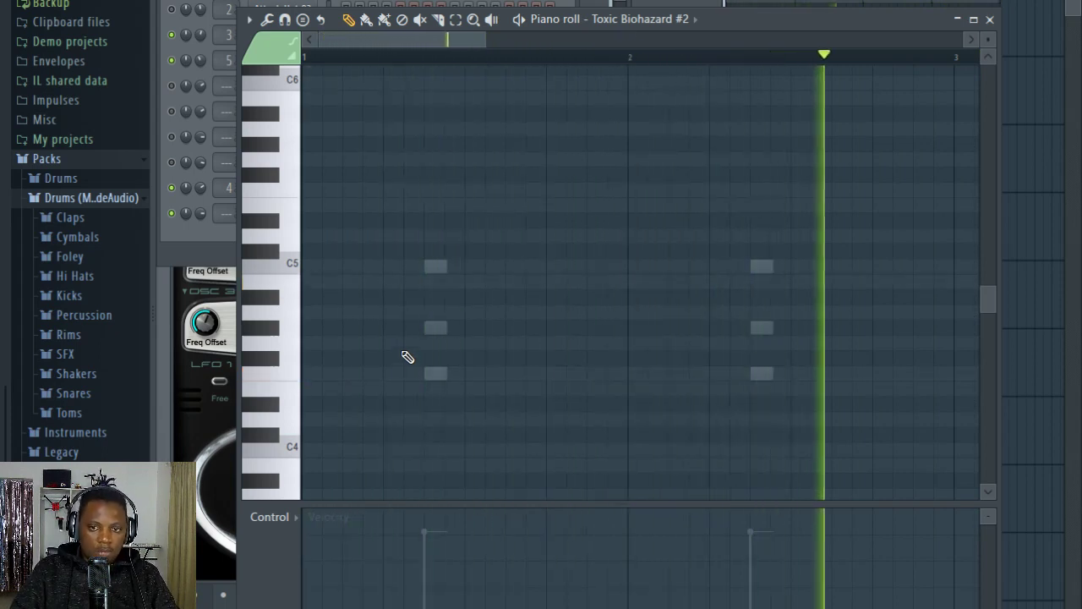
Step: Add three evenly spaced F4 bass notes in bar 1 for Toxic Biohazard #2, starting just after the first chord
click(431, 373)
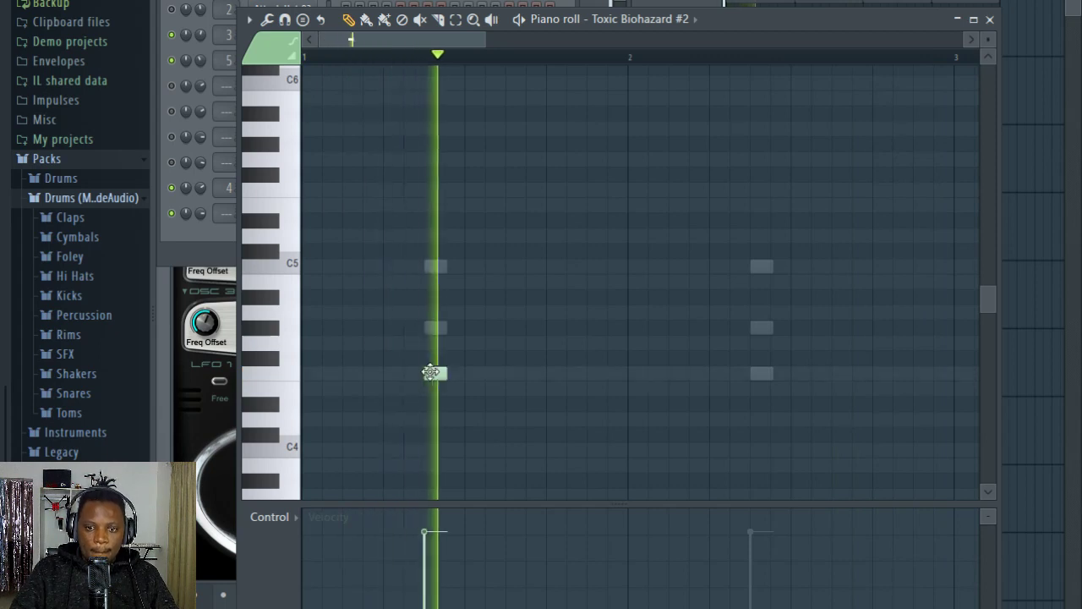
key(space)
key(space)
mouse_move(433, 373)
mouse_down()
mouse_move(475, 374)
mouse_move(455, 373)
mouse_up()
click(497, 373)
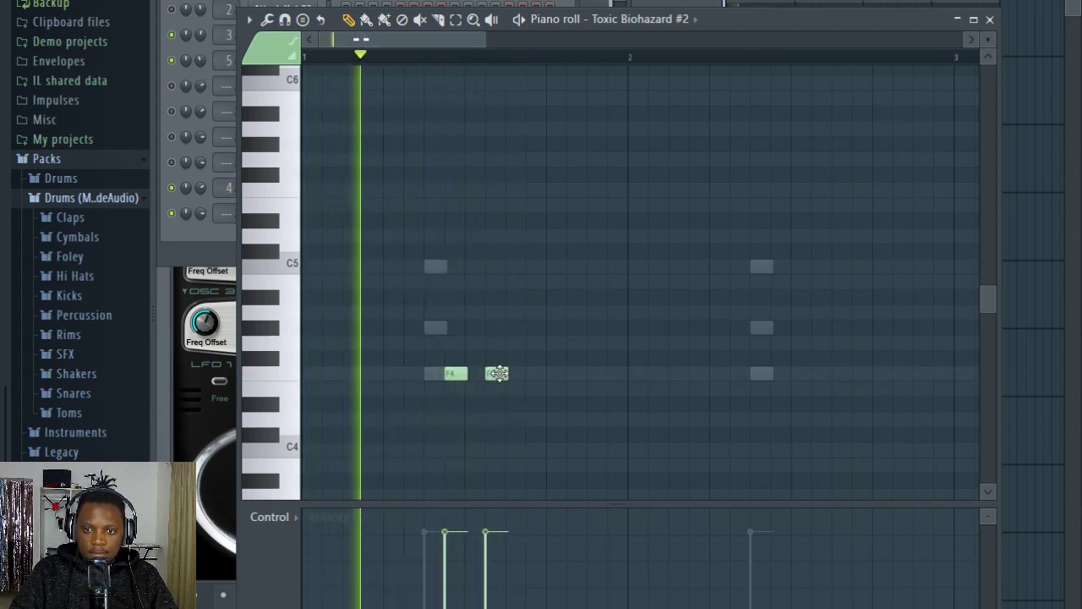
drag(499, 373, 516, 373)
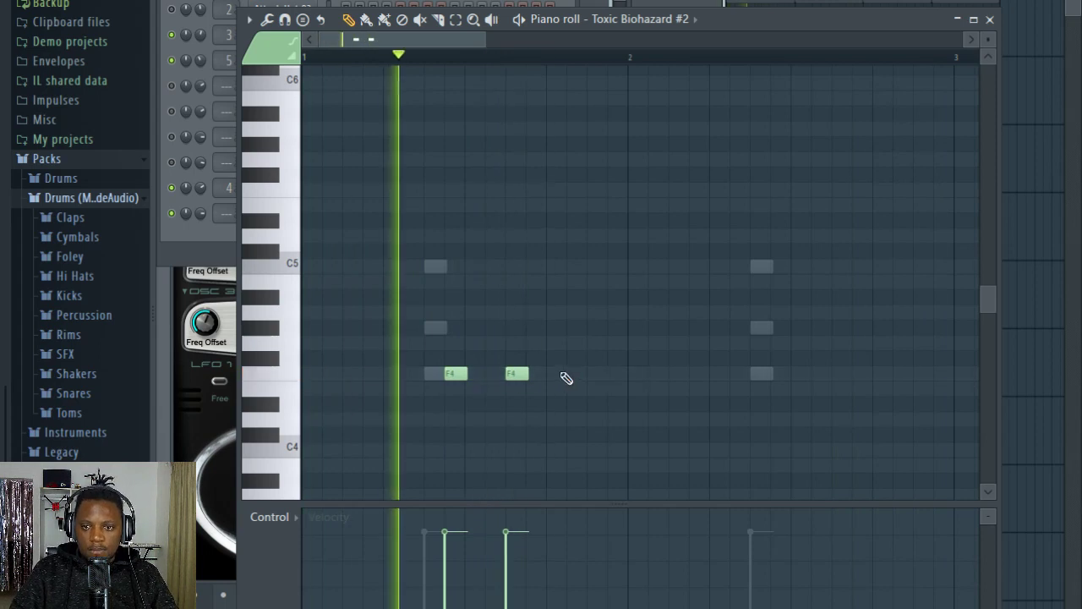
click(570, 373)
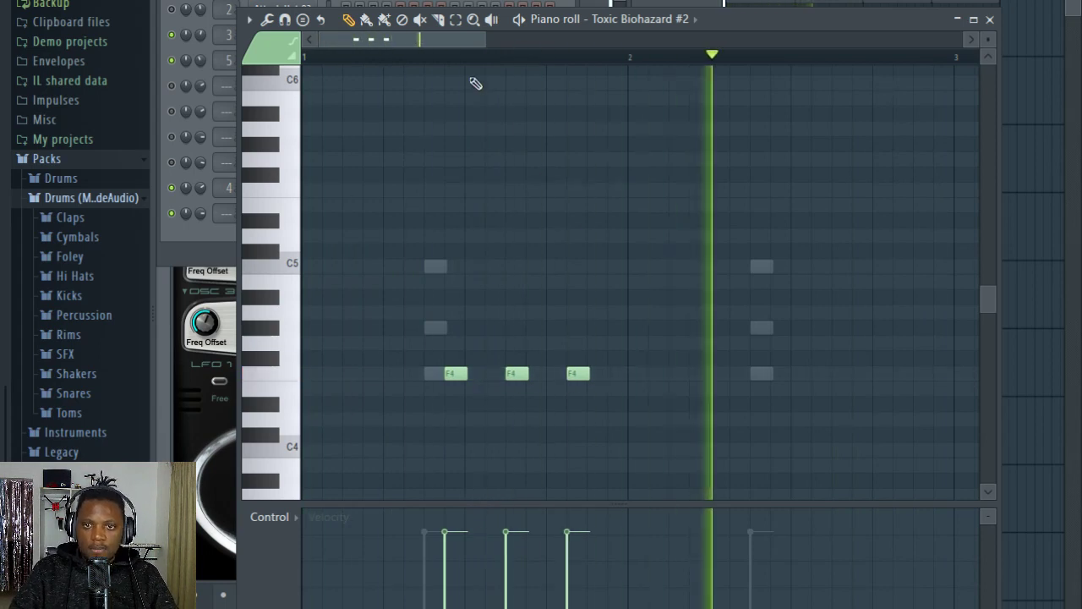
Step: Cut the Toxic Biohazard #2 notes out of Pattern 2 and paste them into a new Pattern 3
scroll(460, 58, down, 2)
scroll(459, 58, down, 1)
key(F6)
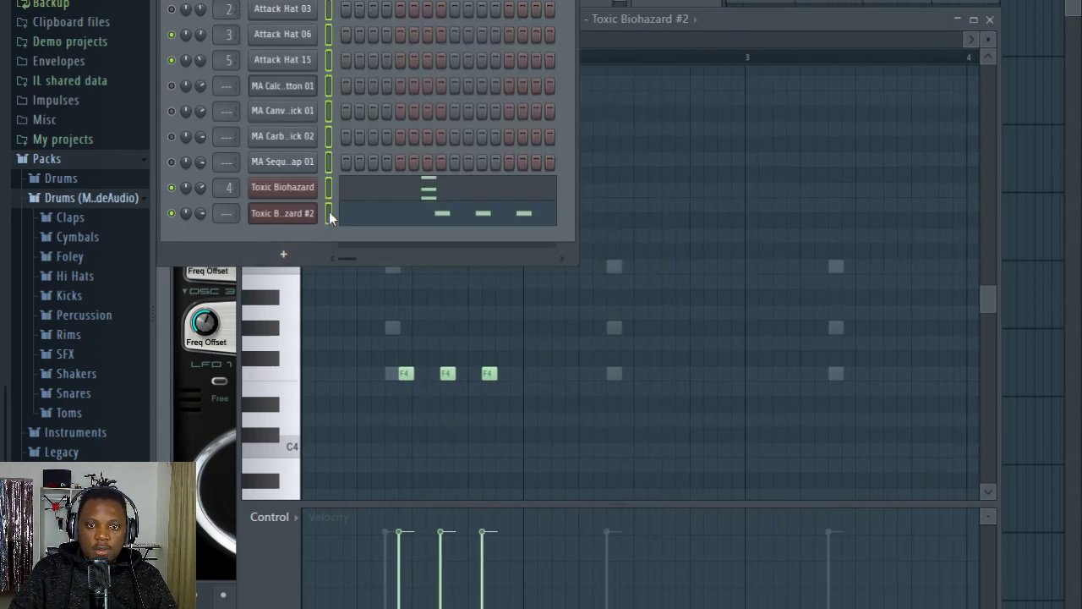
key(ctrl+x)
key(F4)
key(ctrl+v)
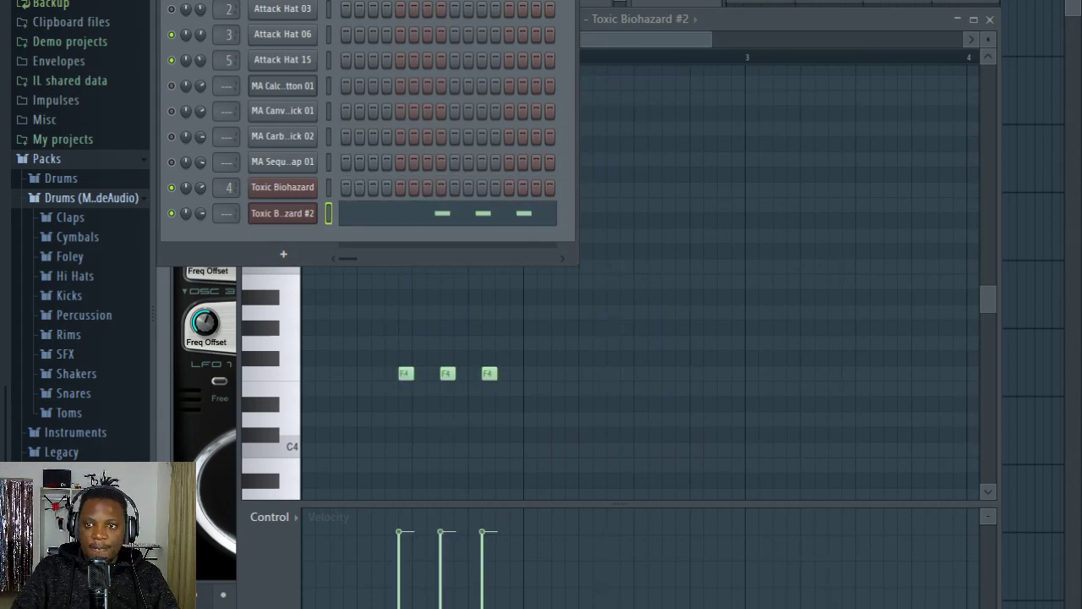
Step: Place four consecutive Pattern 3 clips on Track 3 of the playlist from bar 1 and play the song with the channel rack in front
key(F5)
mouse_move(748, 150)
mouse_down()
mouse_move(736, 152)
mouse_move(944, 157)
mouse_up()
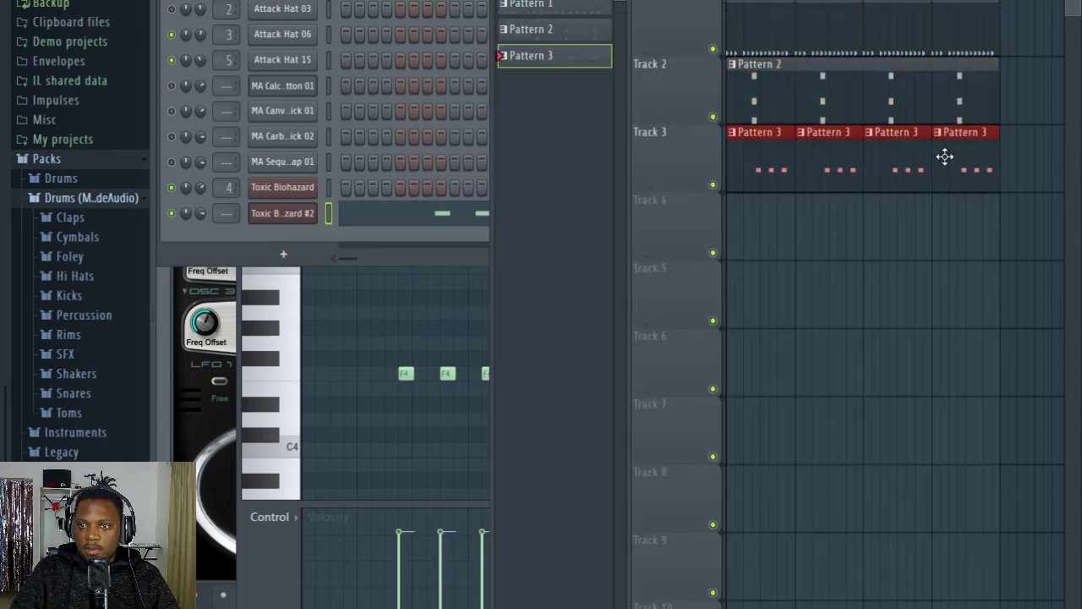
key(F6)
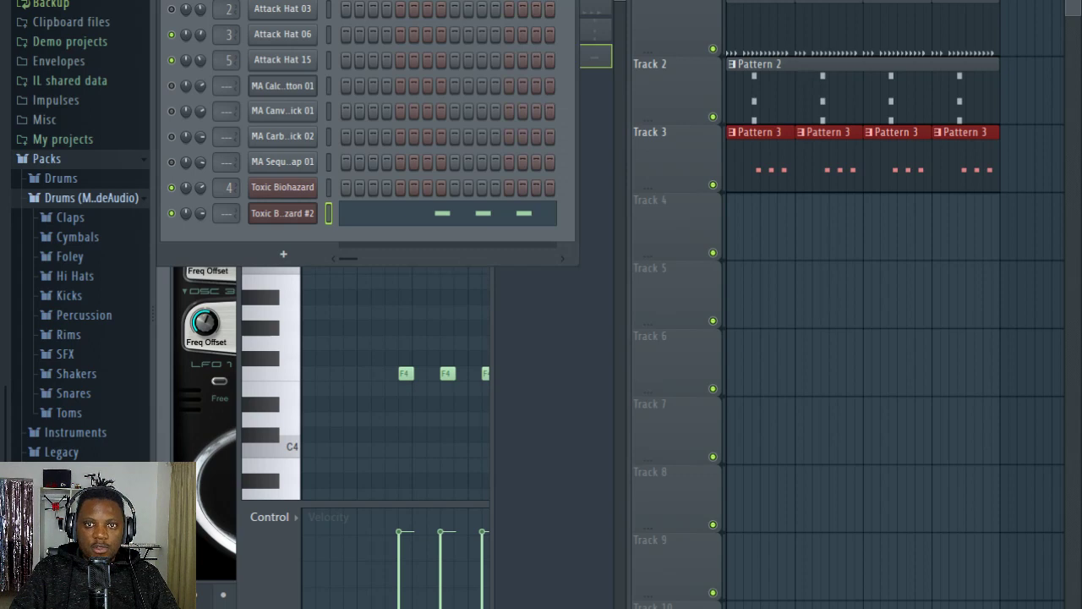
key(space)
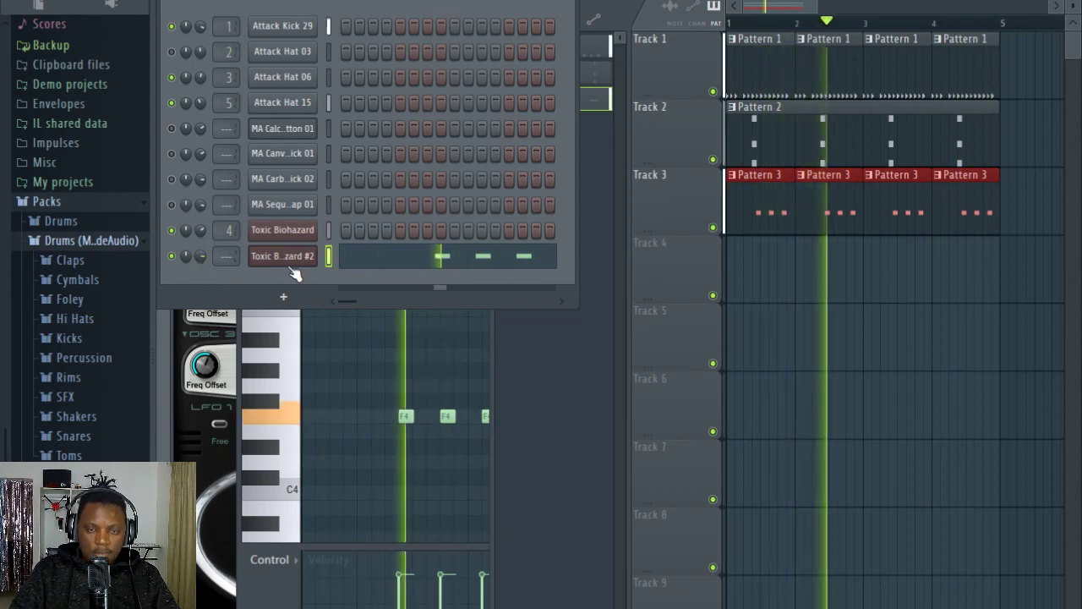
Step: Add a third Toxic Biohazard channel and load the Oddity ToTc preset from the Ambient Textures bank
click(297, 301)
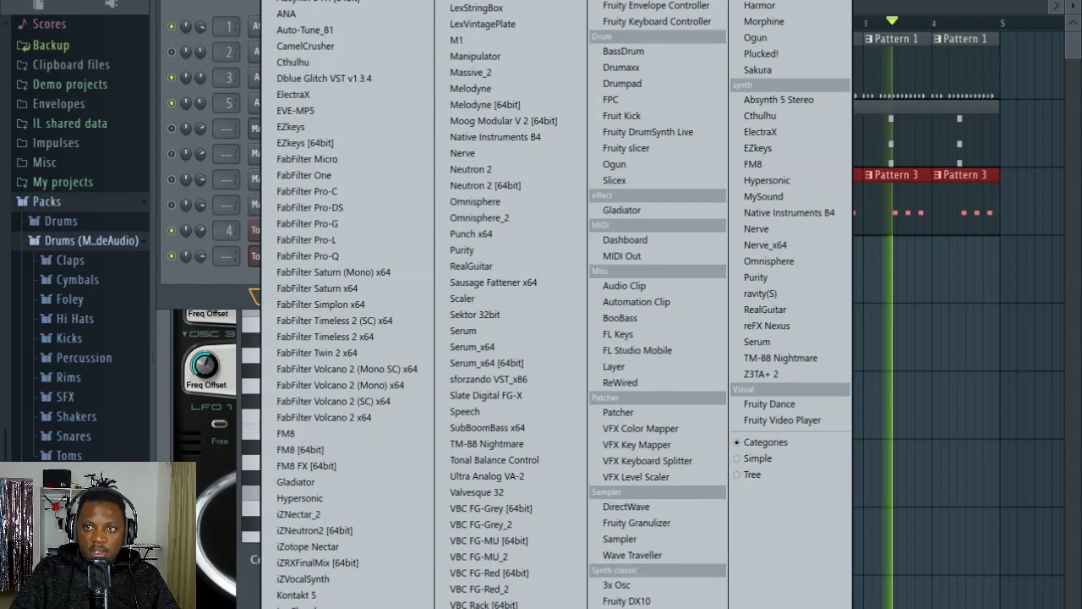
click(761, 4)
click(661, 216)
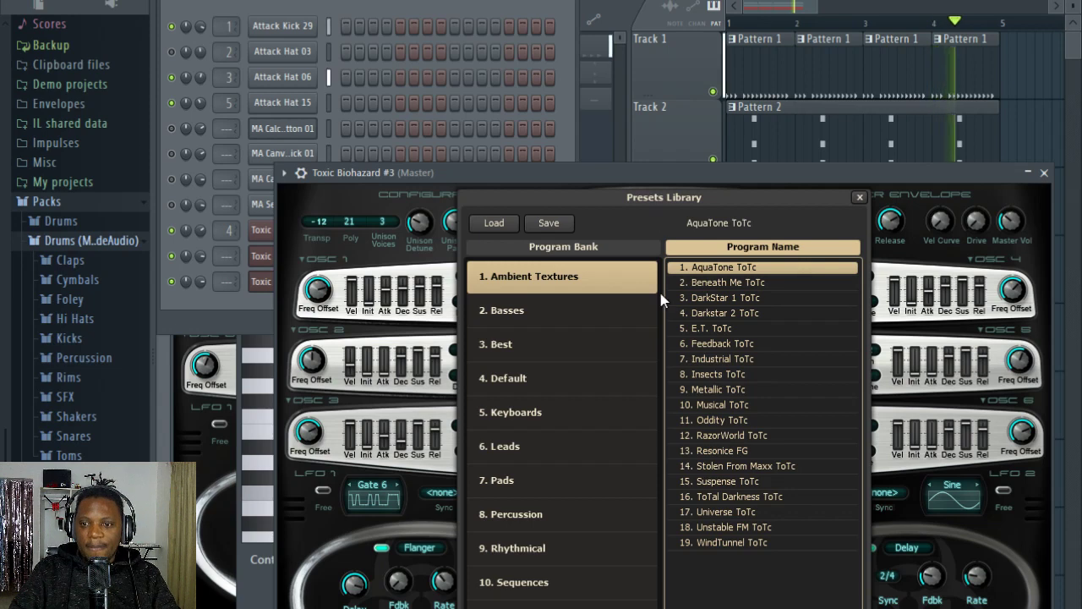
click(731, 420)
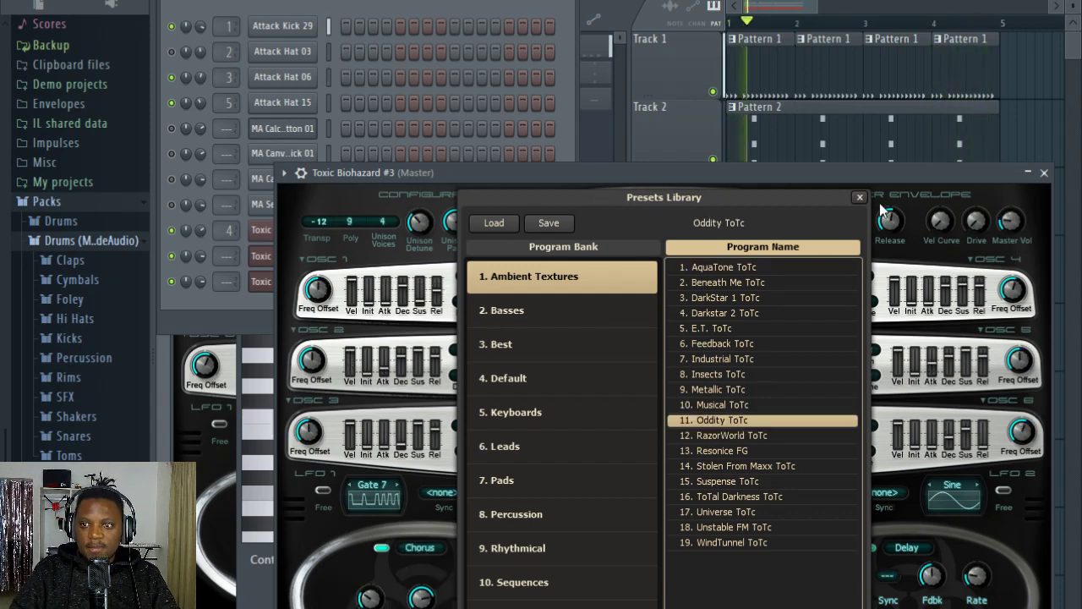
click(860, 198)
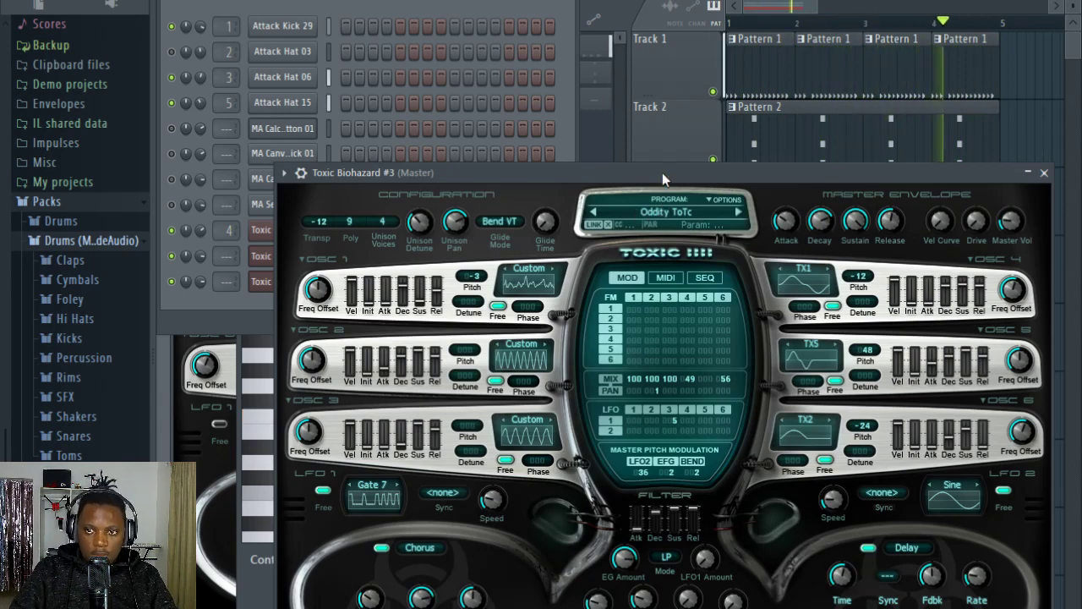
Step: Try FmPianoH from the Keyboards bank in Toxic Biohazard #3, and switch to the FmPianoE preset
click(667, 215)
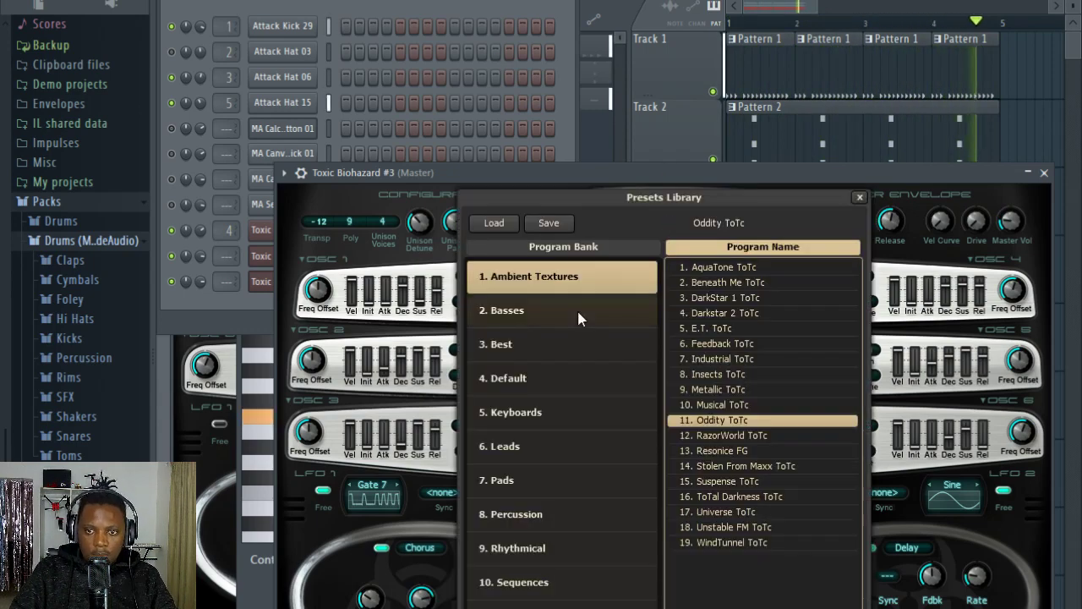
click(536, 422)
click(751, 481)
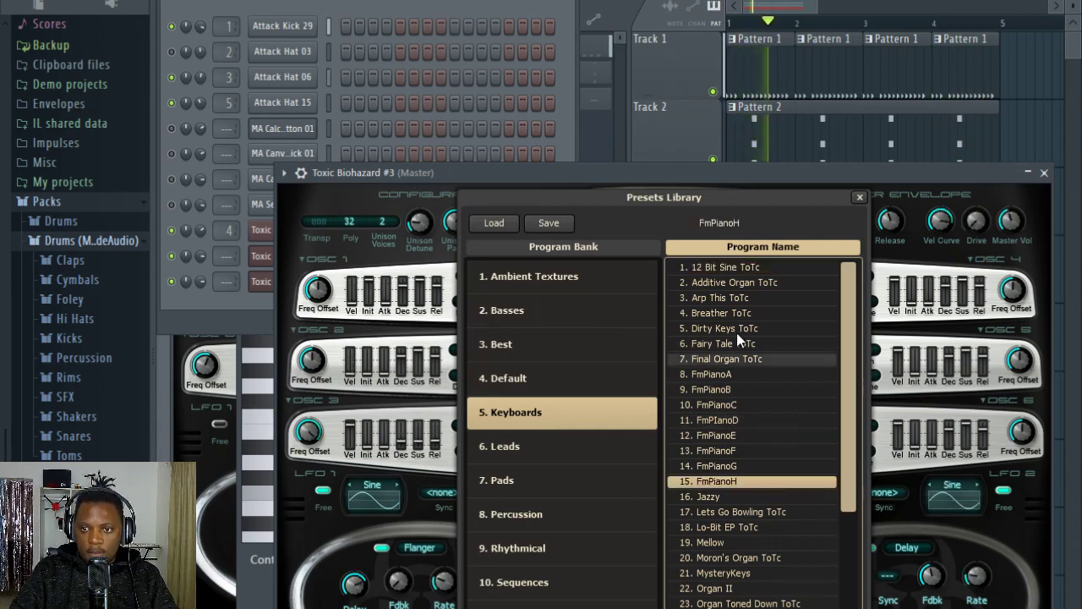
click(760, 435)
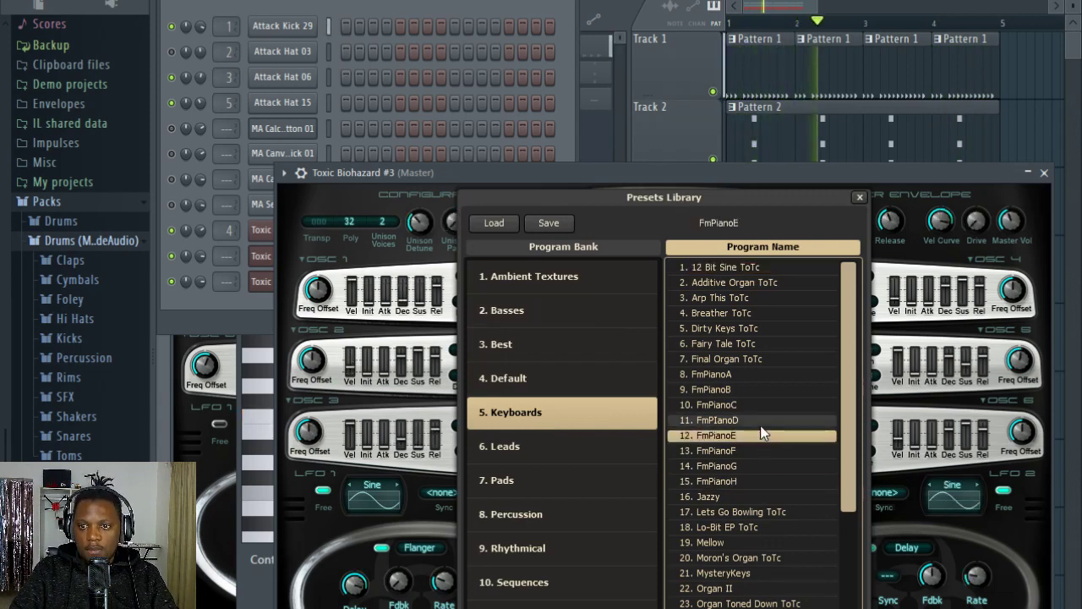
Step: Audition Lets Go Bowling ToTc, Mellow and Moron's Organ ToTc in Toxic Biohazard #3, and load the MysteryKeys preset
click(743, 510)
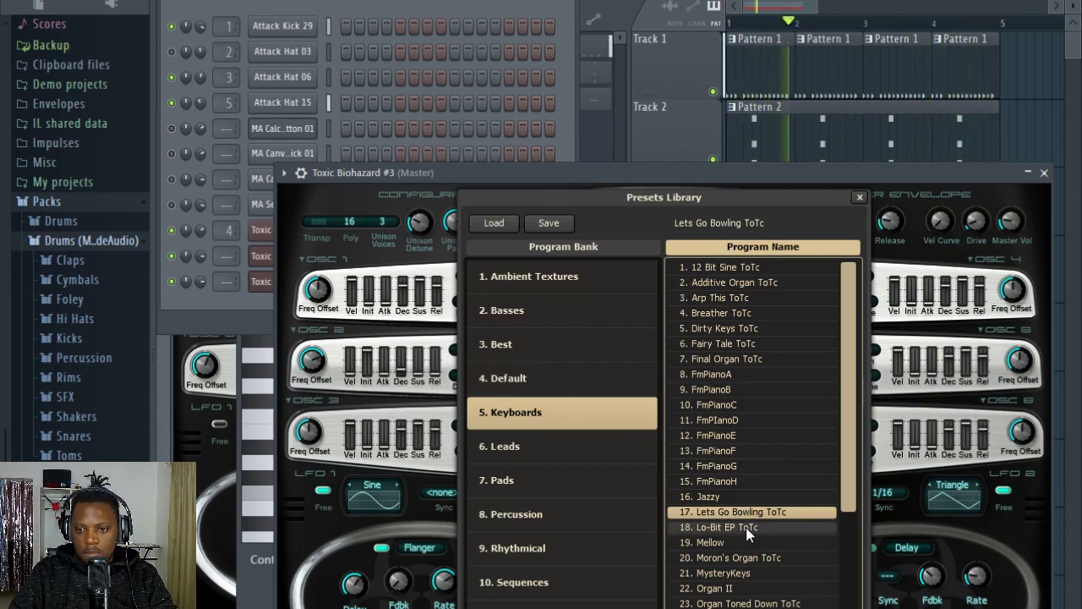
click(731, 541)
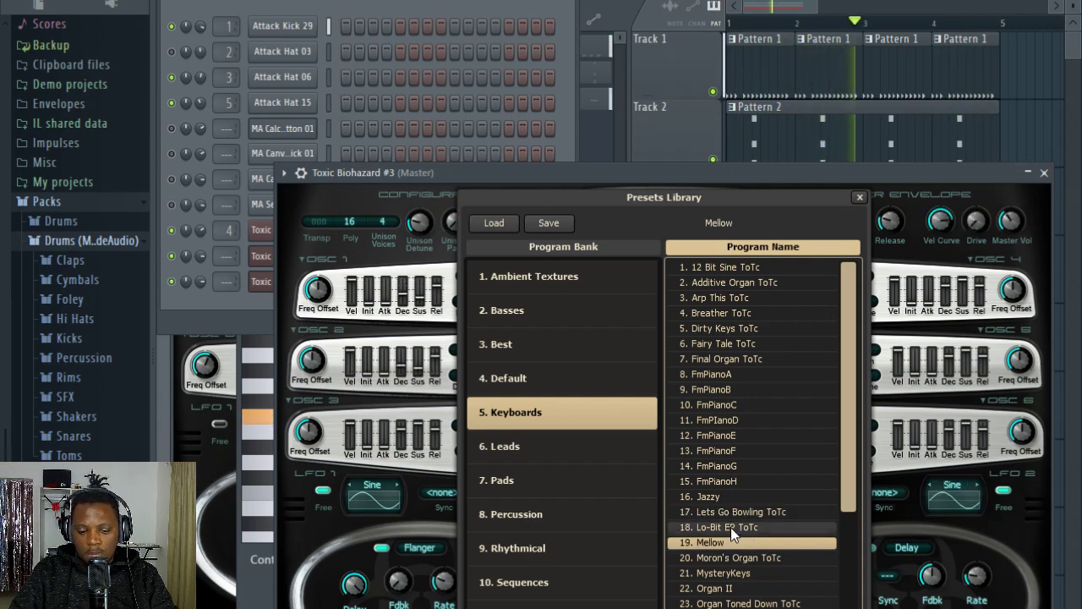
click(720, 558)
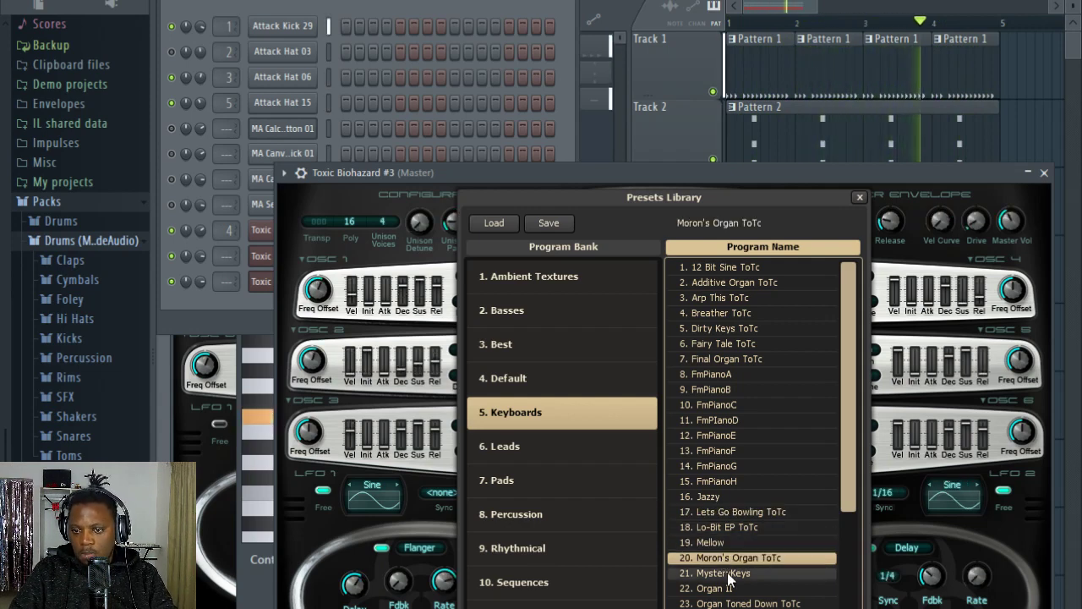
click(728, 575)
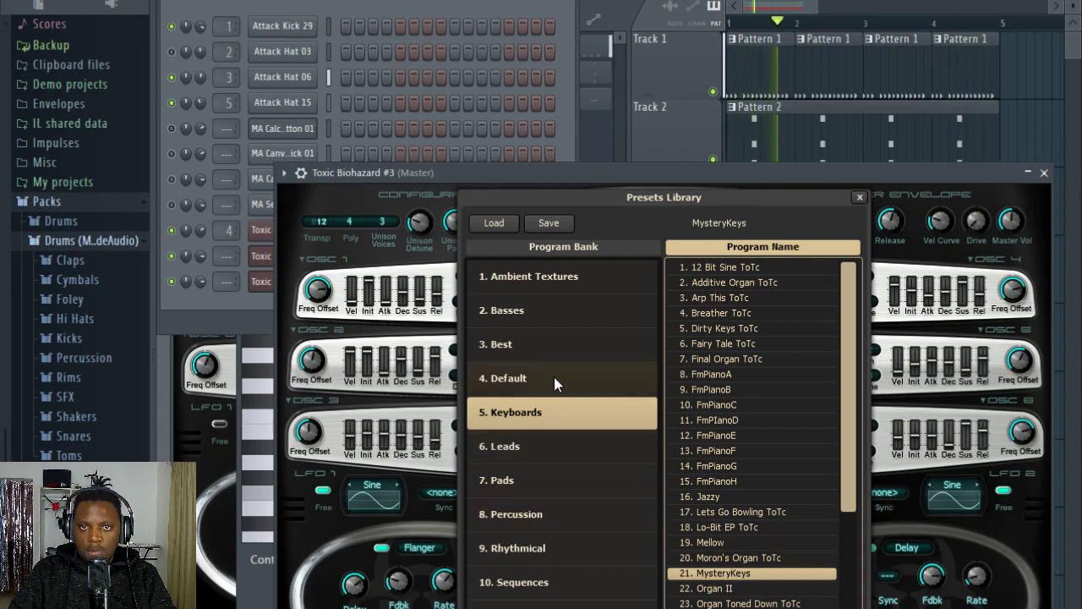
Step: Open Pattern 2 from the playlist and copy the Toxic Biohazard chords into the Toxic Biohazard #3 channel
click(441, 8)
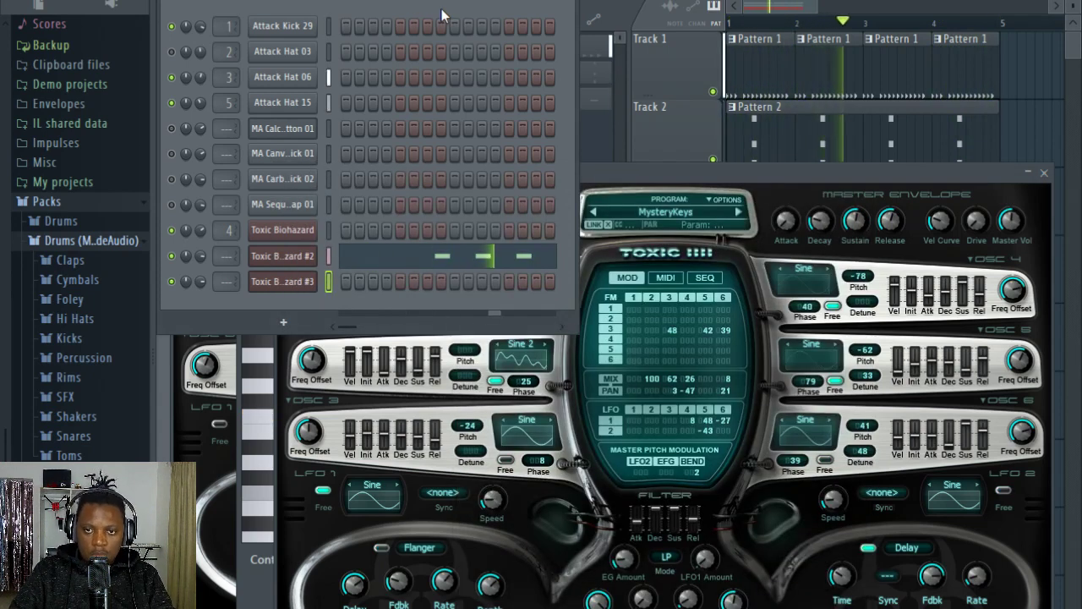
click(899, 7)
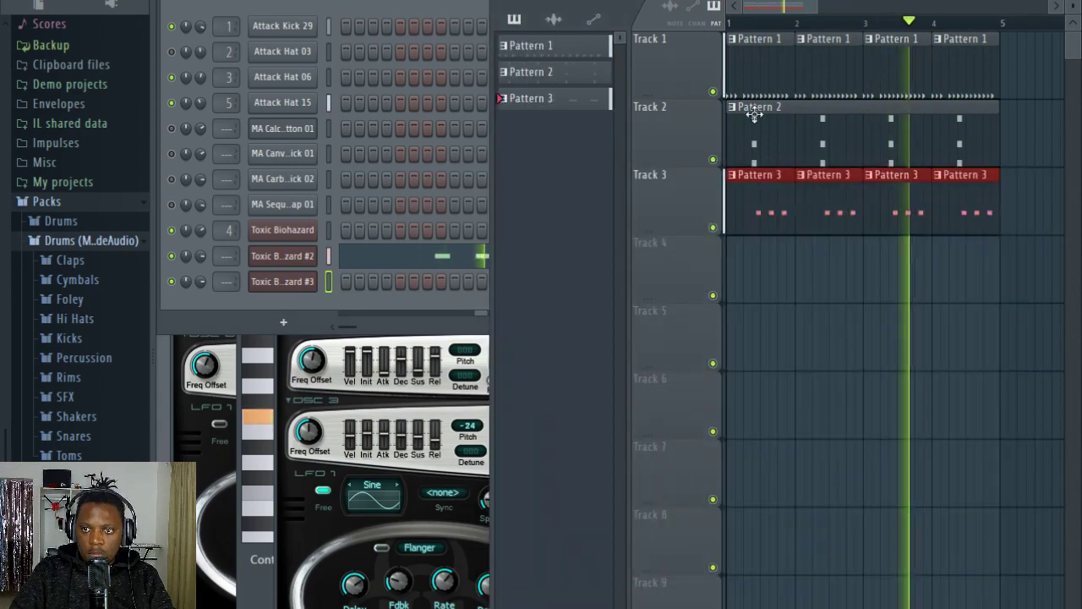
double_click(755, 139)
click(417, 6)
key(space)
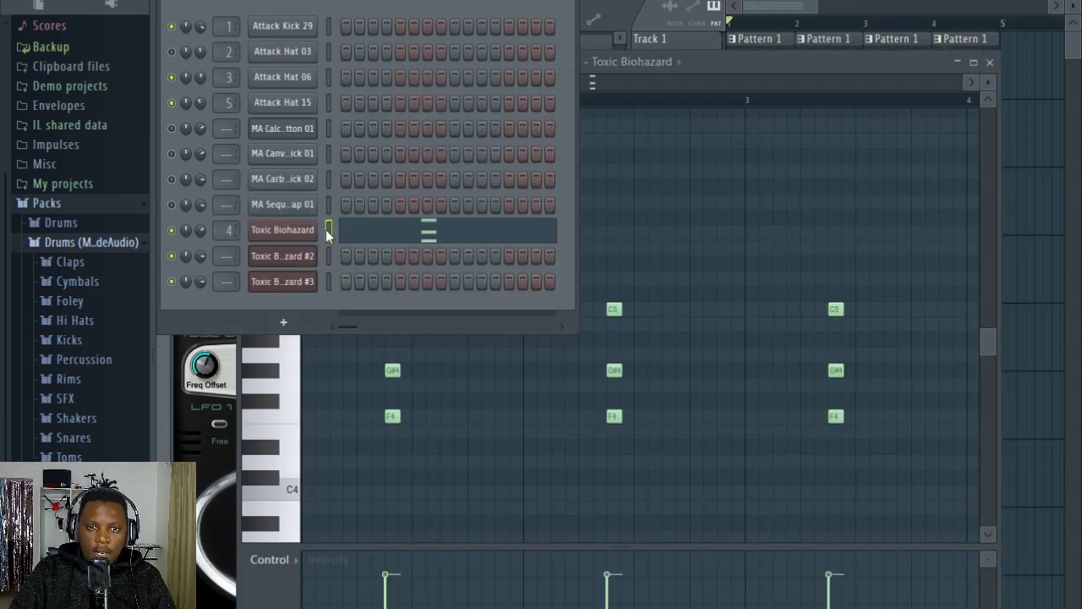
click(329, 288)
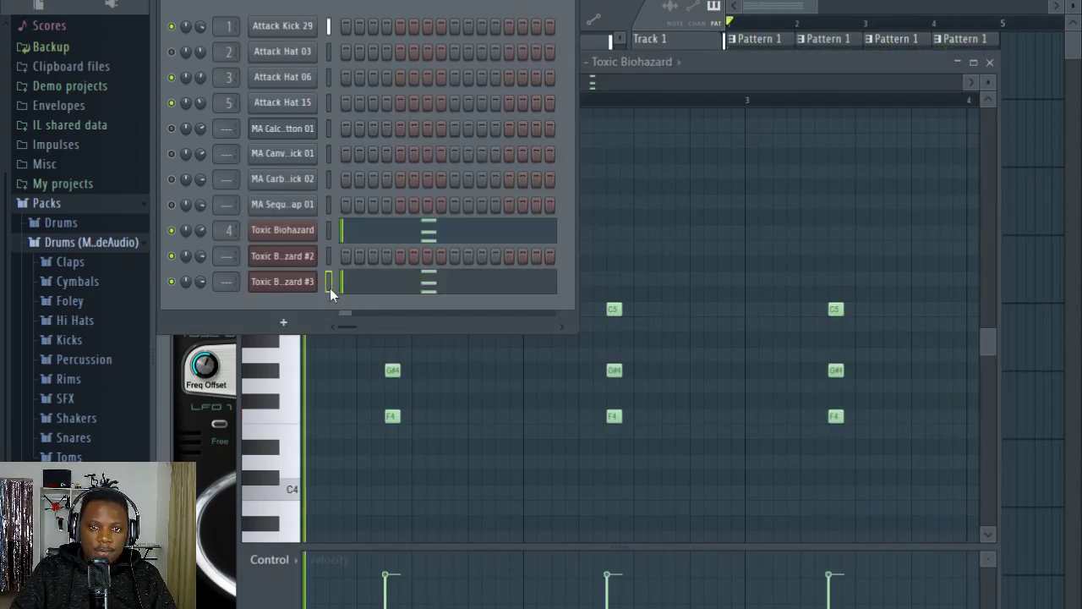
Step: Turn the Toxic Biohazard #3 chords into very short stabs on beat 4 of each bar and lower the channel's volume
key(ctrl+a)
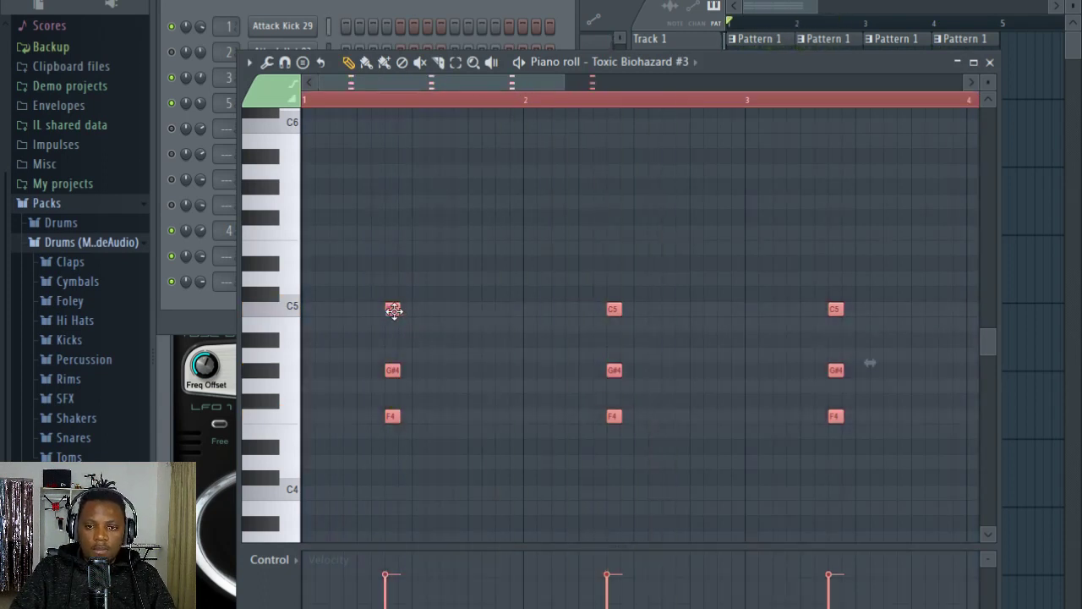
drag(392, 310, 505, 312)
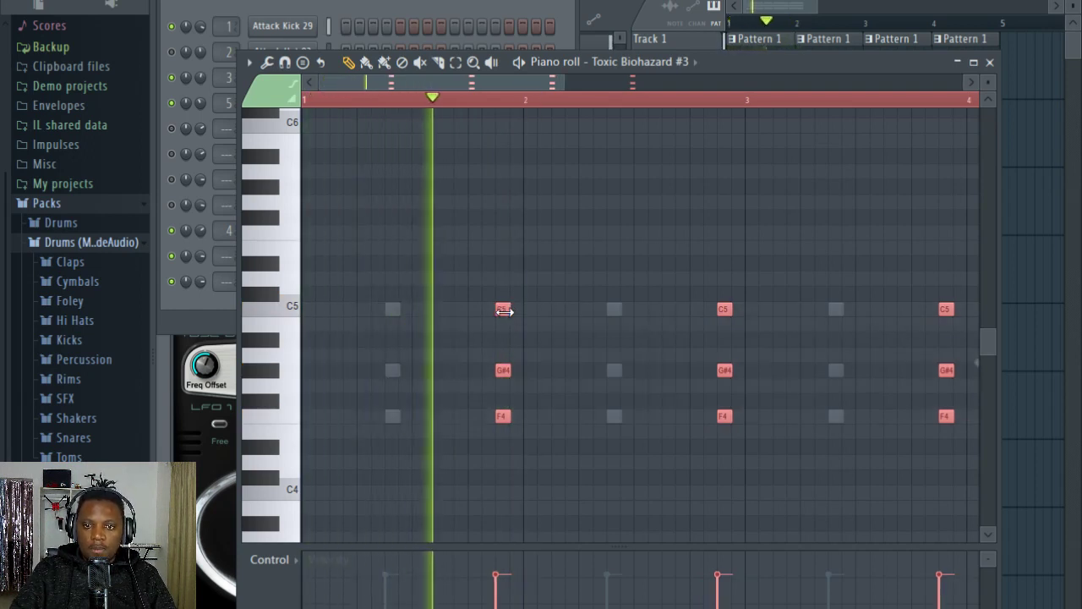
scroll(516, 107, up, 3)
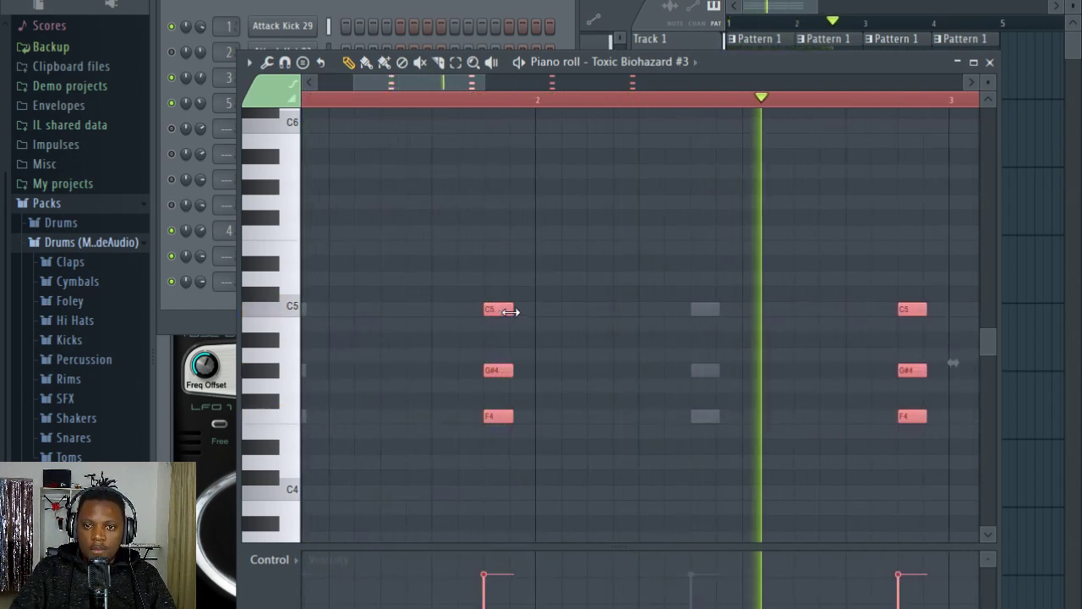
drag(510, 311, 496, 310)
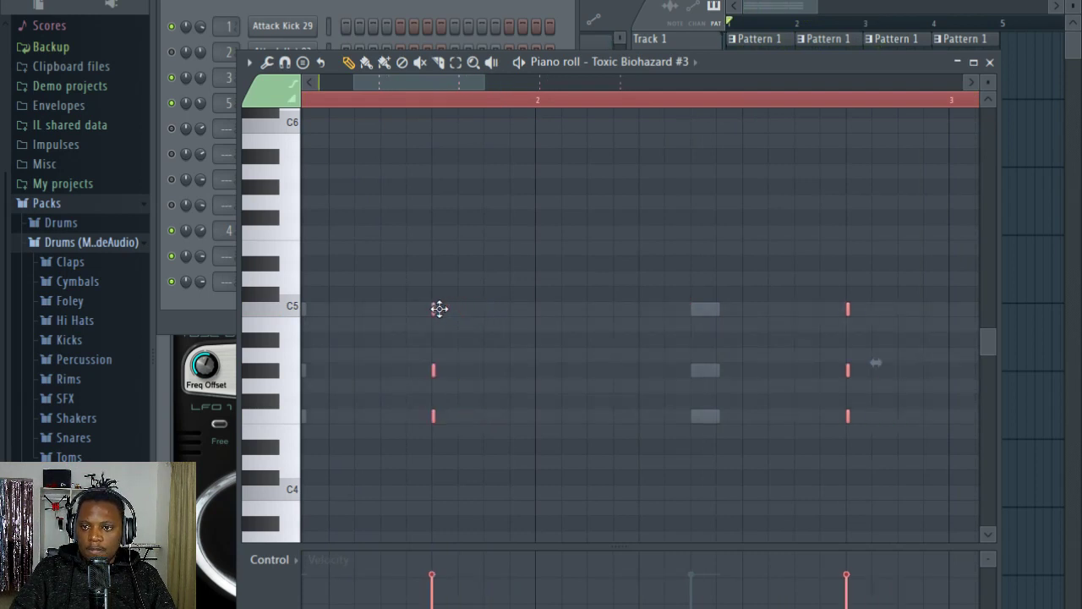
click(434, 4)
drag(201, 282, 201, 300)
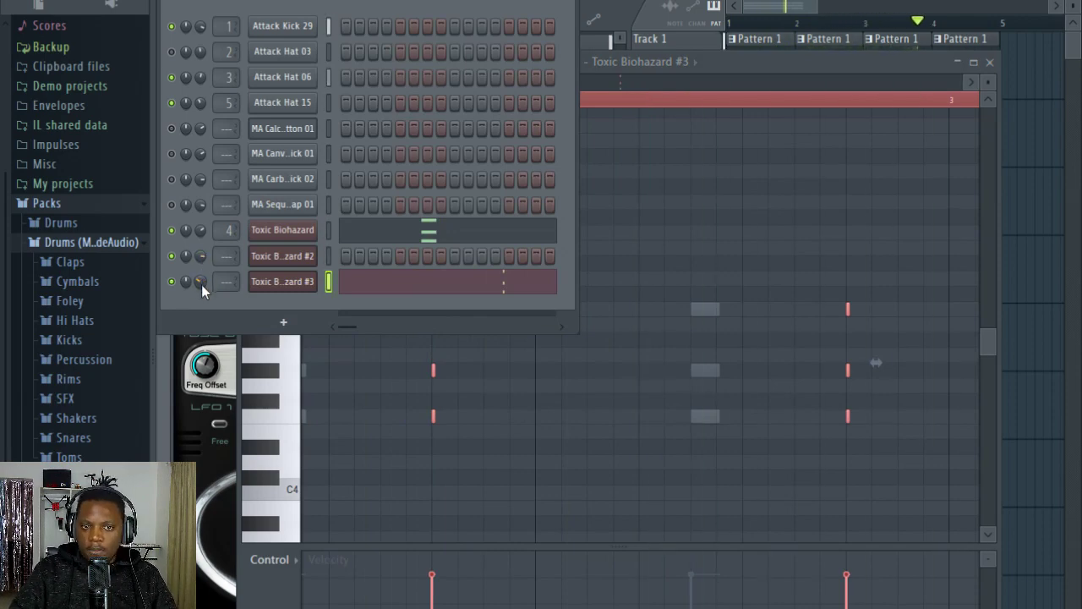
Step: Add a fourth Toxic Biohazard channel and move its plugin window fully into view
click(284, 322)
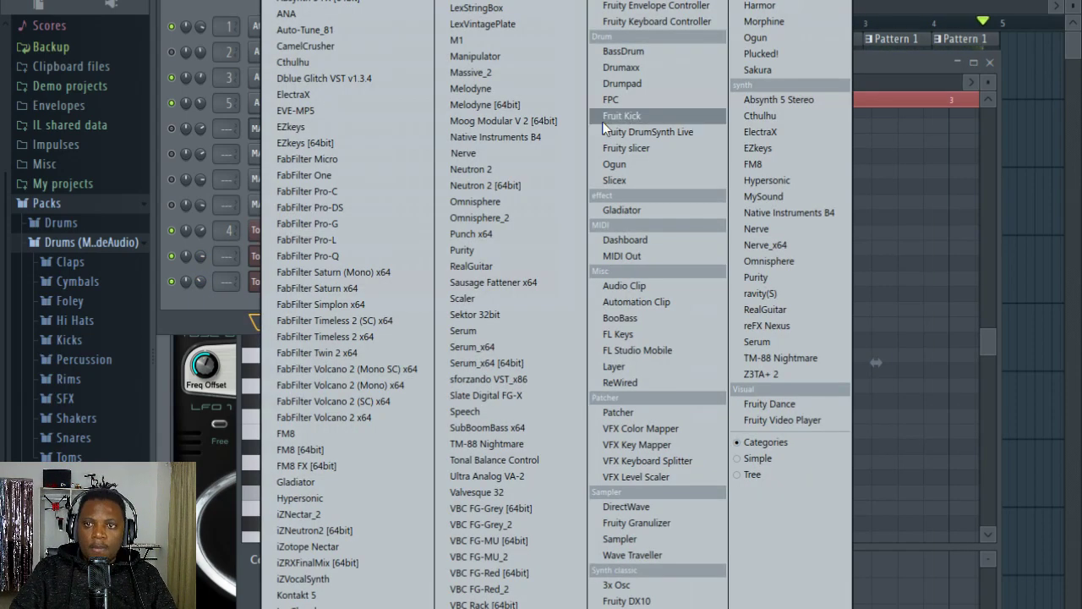
click(225, 3)
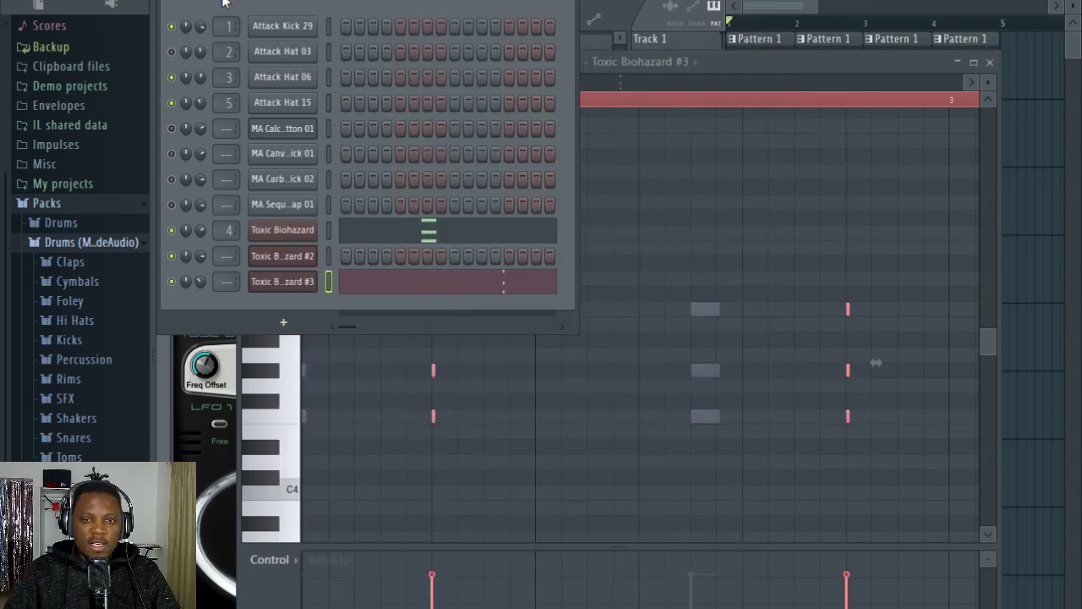
click(284, 325)
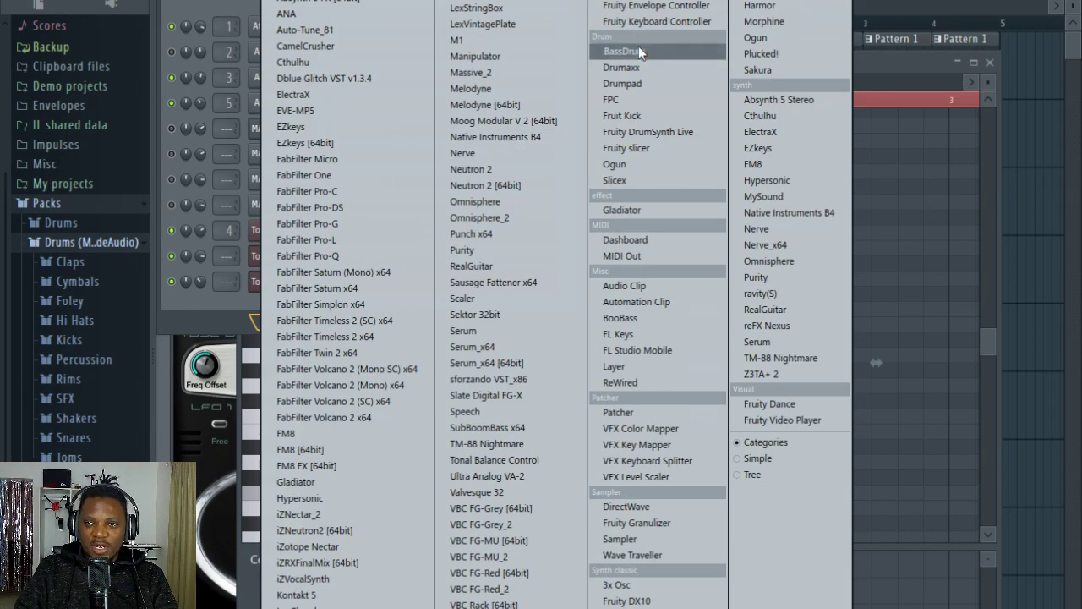
click(772, 2)
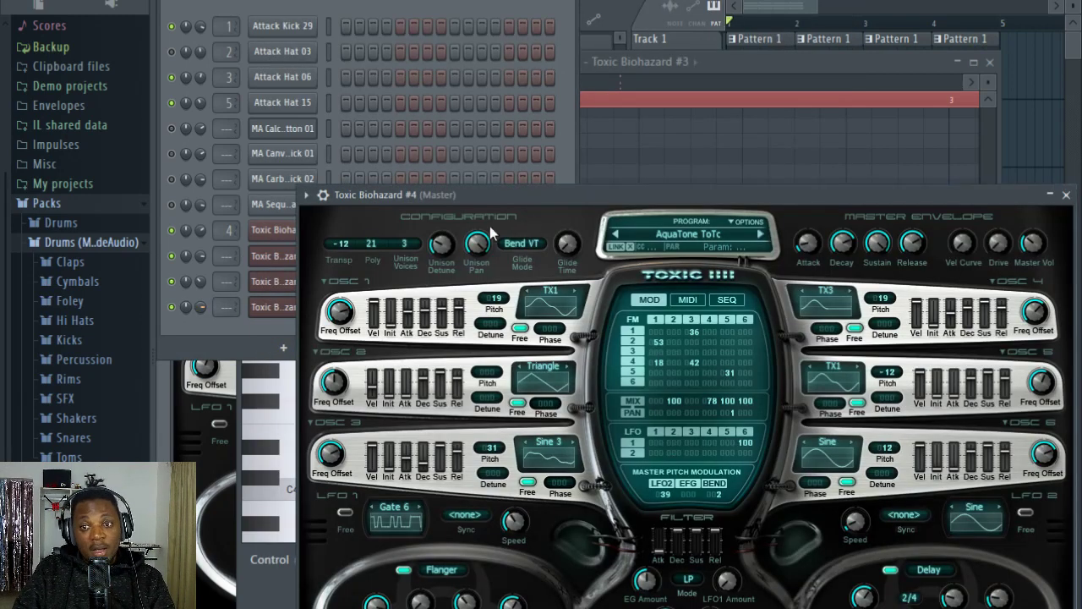
drag(571, 199, 437, 161)
Step: Try BlackForest, Break the Static ToTc and Chif ToTc from the Pads bank in Toxic Biohazard #4, and load the Darkness preset
click(570, 193)
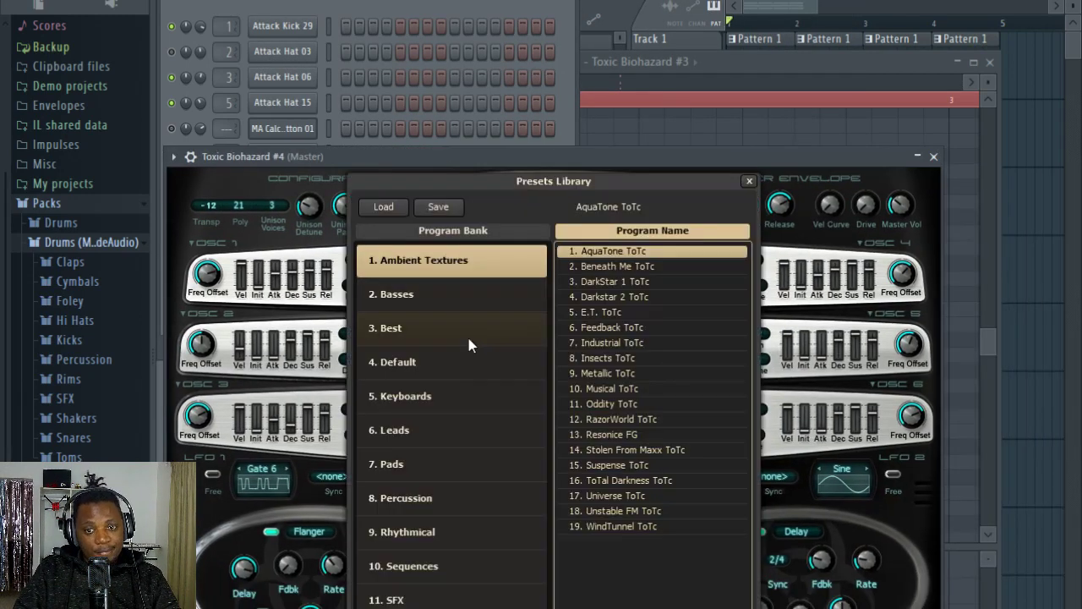
click(432, 473)
click(625, 375)
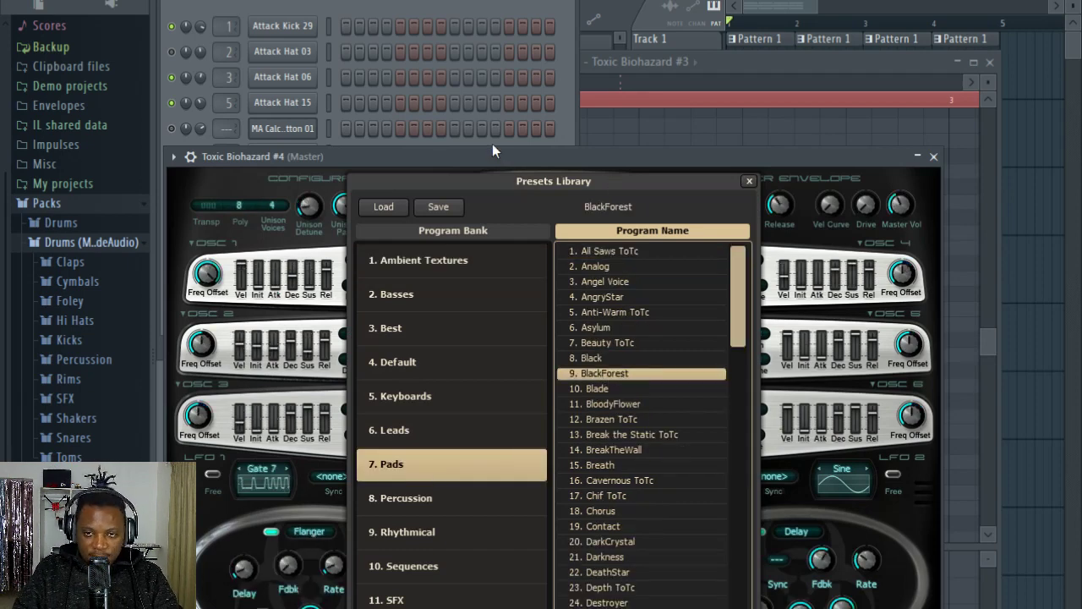
click(611, 435)
click(624, 496)
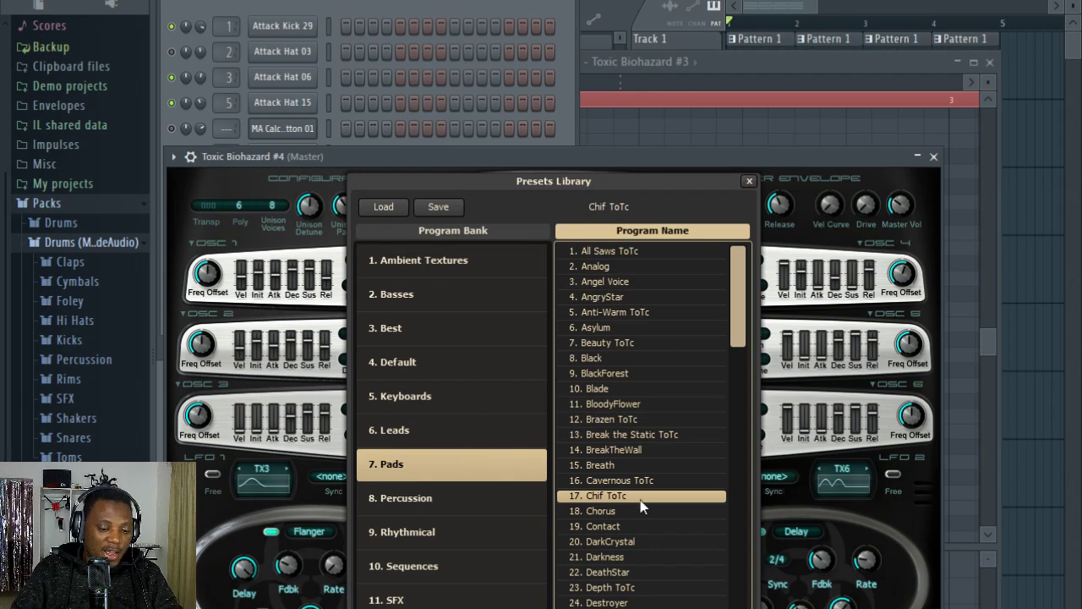
click(641, 557)
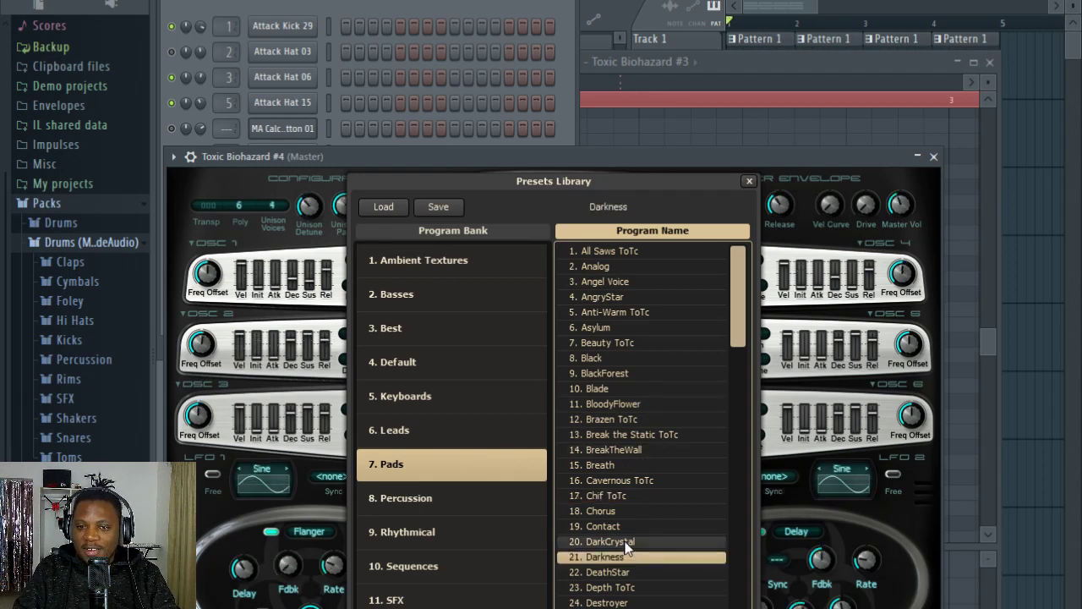
Step: Copy the Toxic Biohazard chords into the Toxic Biohazard #4 channel of Pattern 2 and open them in the piano roll
click(433, 2)
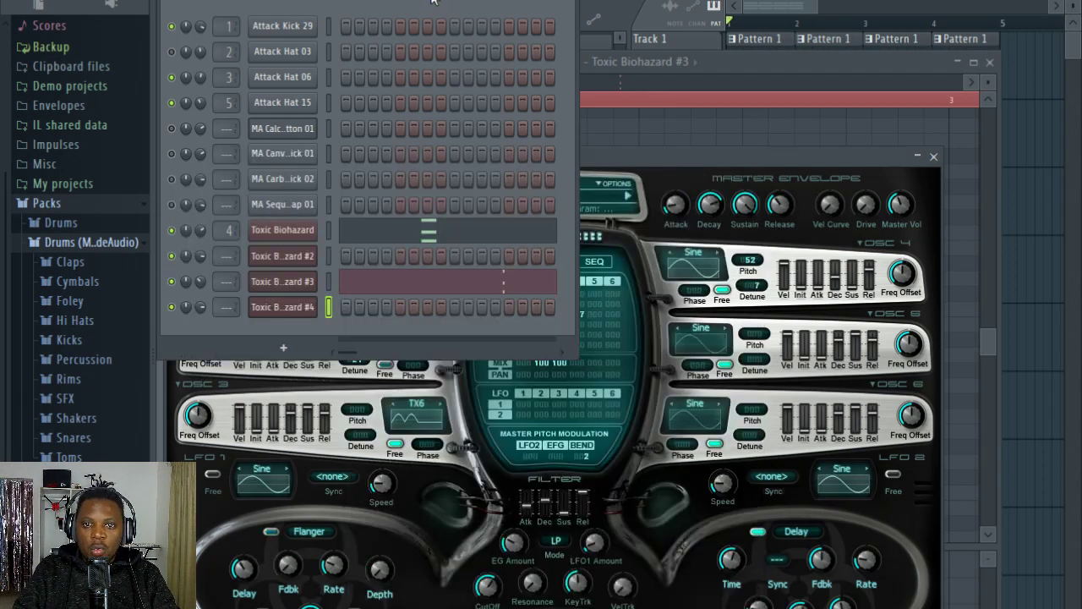
click(329, 229)
key(ctrl+v)
click(409, 314)
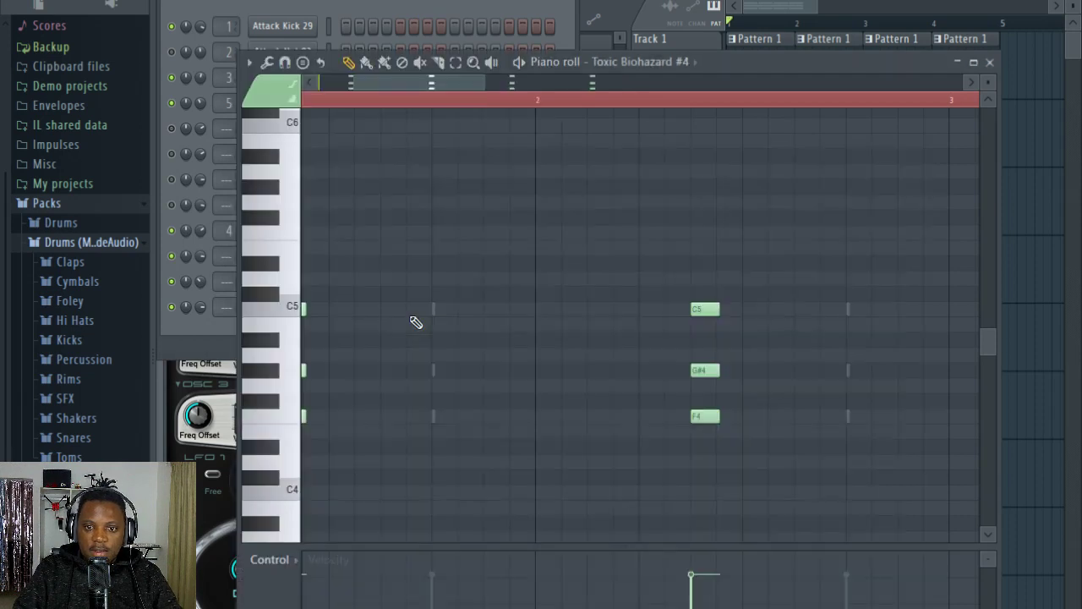
Step: Keep only one F4, G#4, C5 chord in Toxic Biohazard #4, move it to bar 1 and stretch it across the four bars
scroll(457, 115, down, 4)
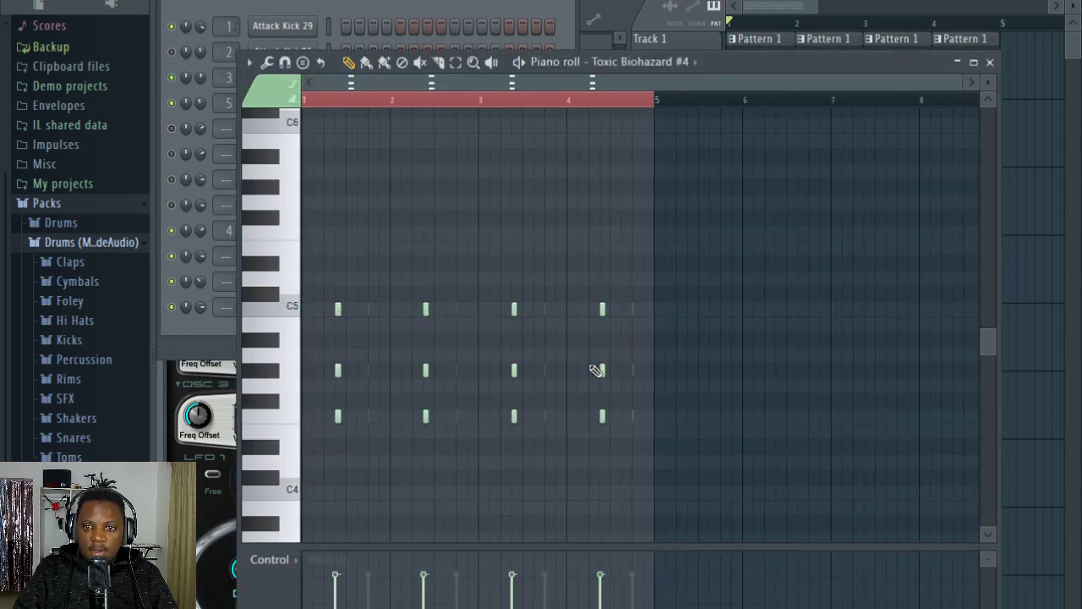
mouse_move(642, 468)
mouse_down()
mouse_move(413, 285)
mouse_move(398, 254)
mouse_up()
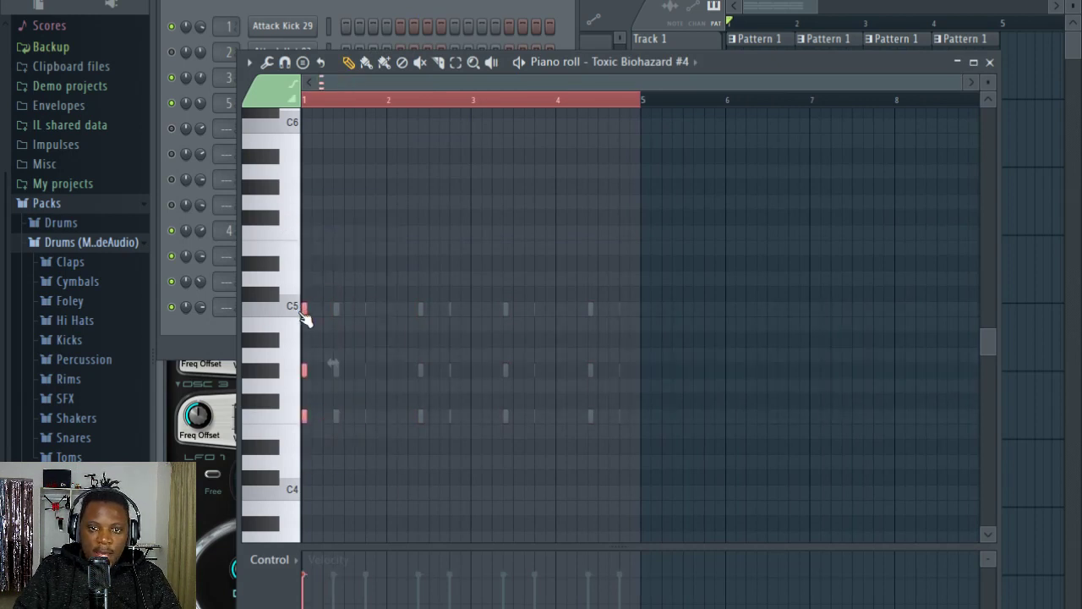
drag(309, 309, 645, 315)
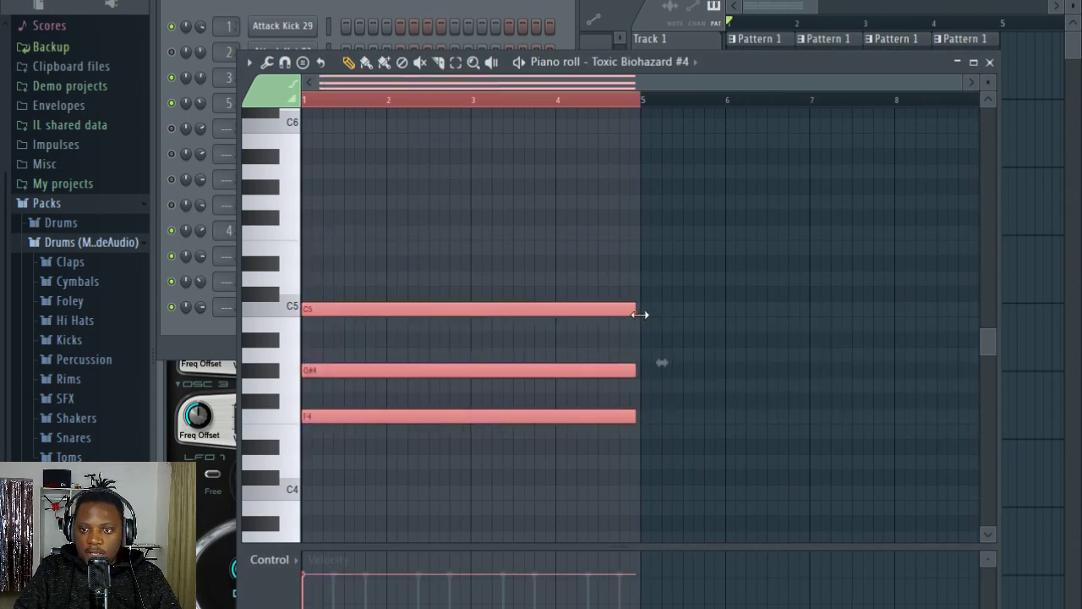
Step: Slice the sustained Toxic Biohazard #4 chord at bar 5 and delete the part beyond it
scroll(651, 105, up, 6)
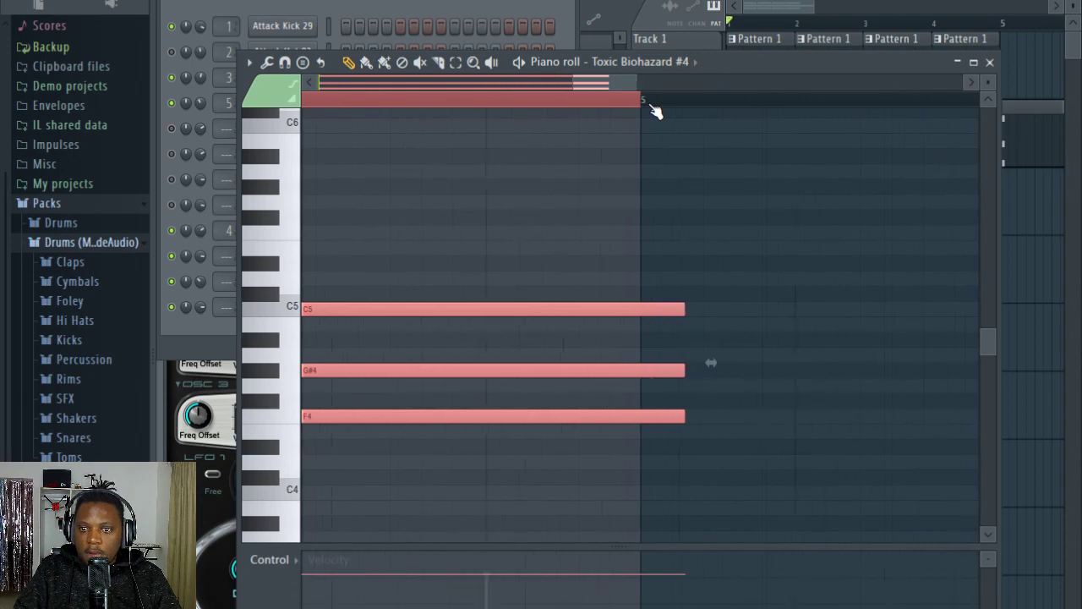
scroll(774, 341, up, 2)
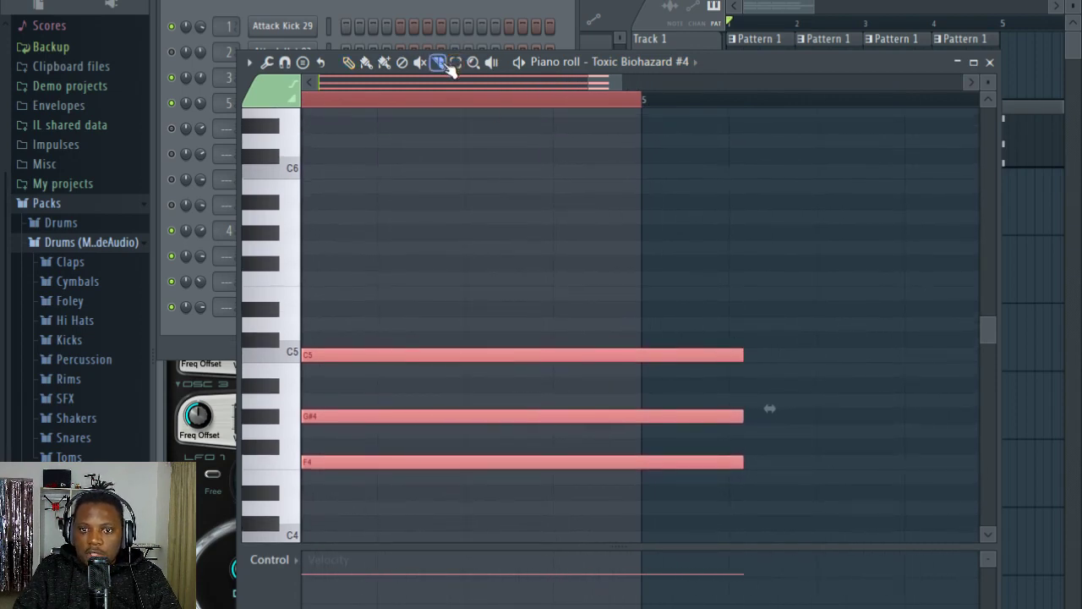
drag(663, 302, 663, 302)
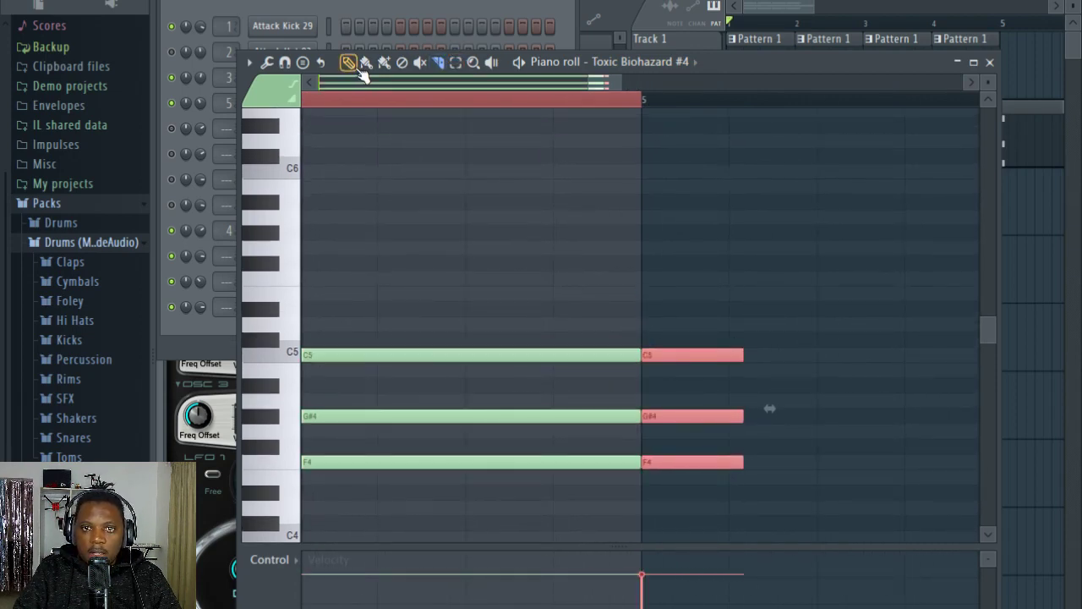
key(Delete)
Step: Play the song and lower the Toxic Biohazard #4 channel's volume
key(space)
scroll(555, 88, down, 3)
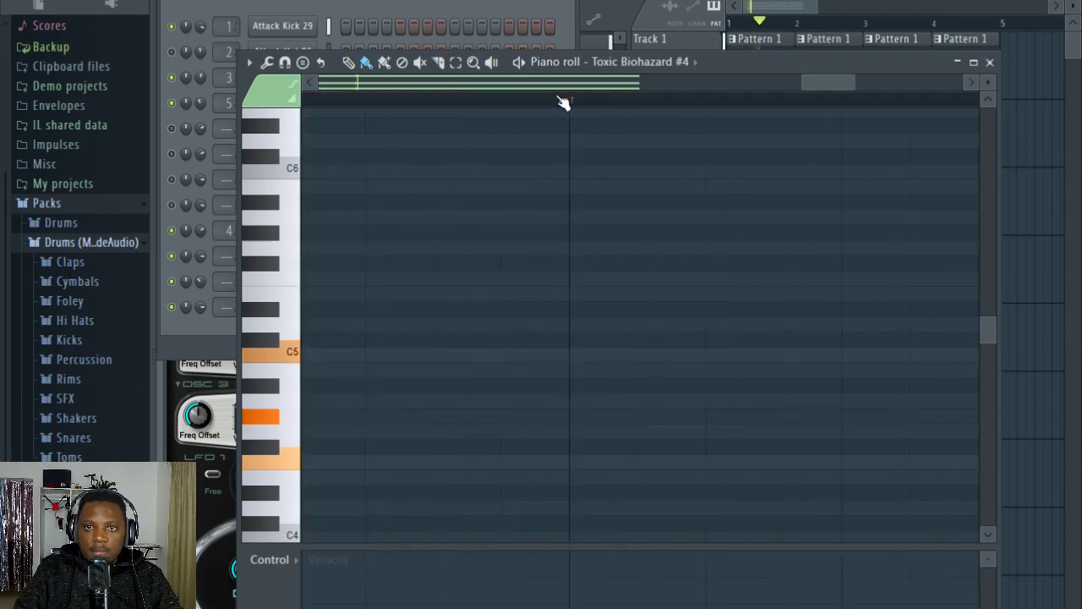
scroll(564, 99, down, 6)
click(450, 4)
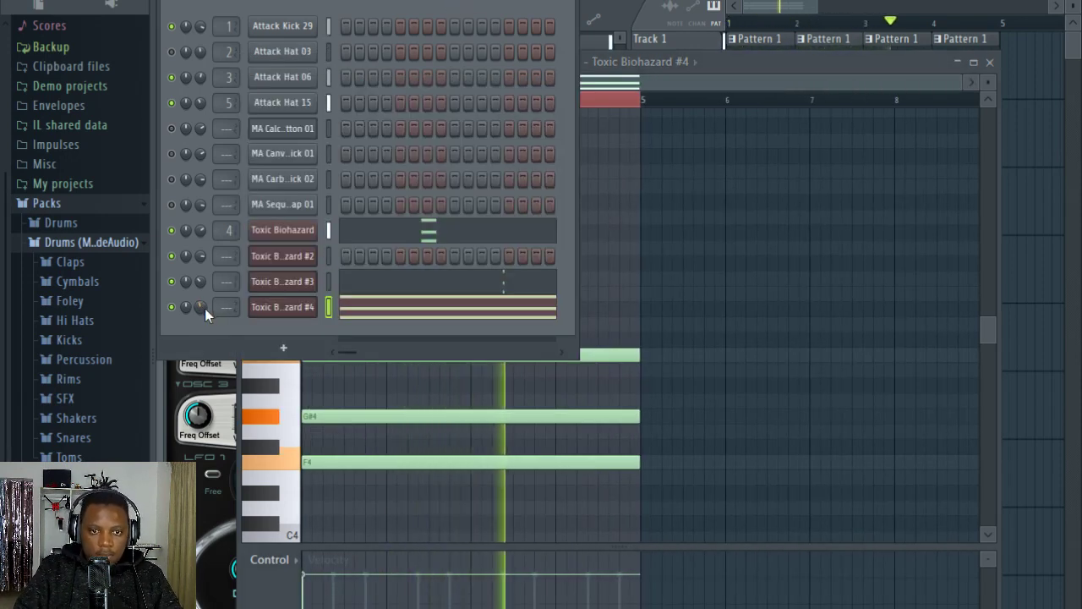
Step: Check Pattern 3's Toxic Biohazard #2 notes in the piano roll and the playlist arrangement while the song plays
click(862, 39)
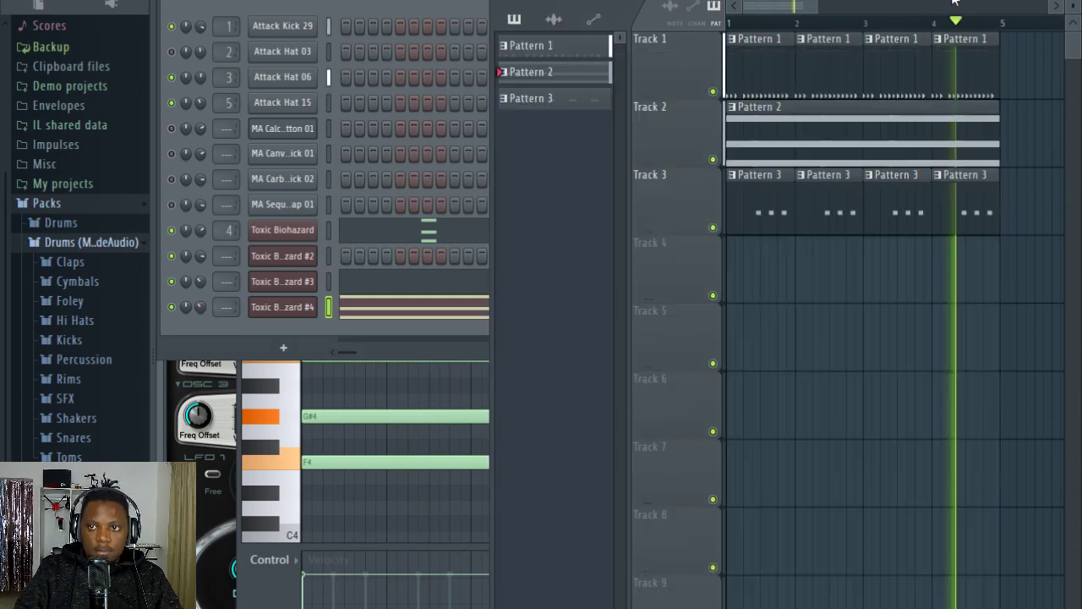
double_click(839, 203)
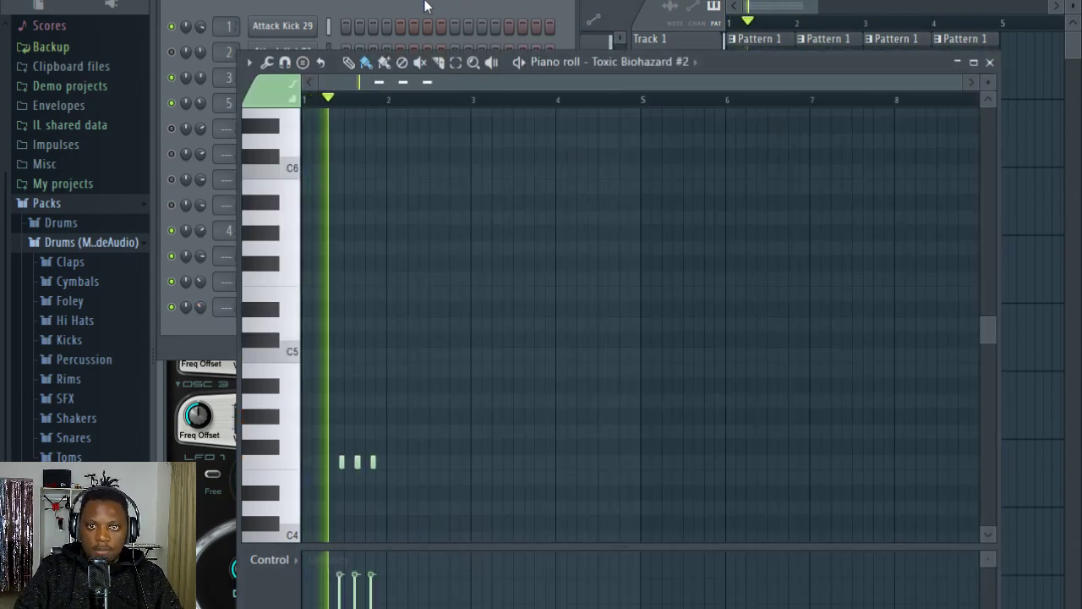
click(427, 4)
click(719, 6)
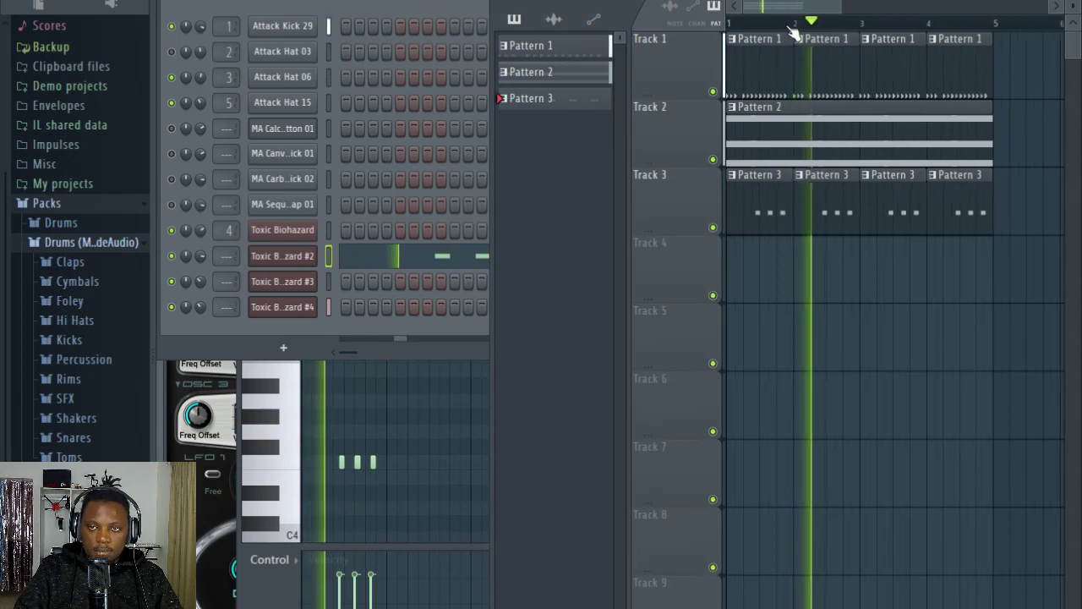
scroll(789, 31, down, 2)
click(340, 3)
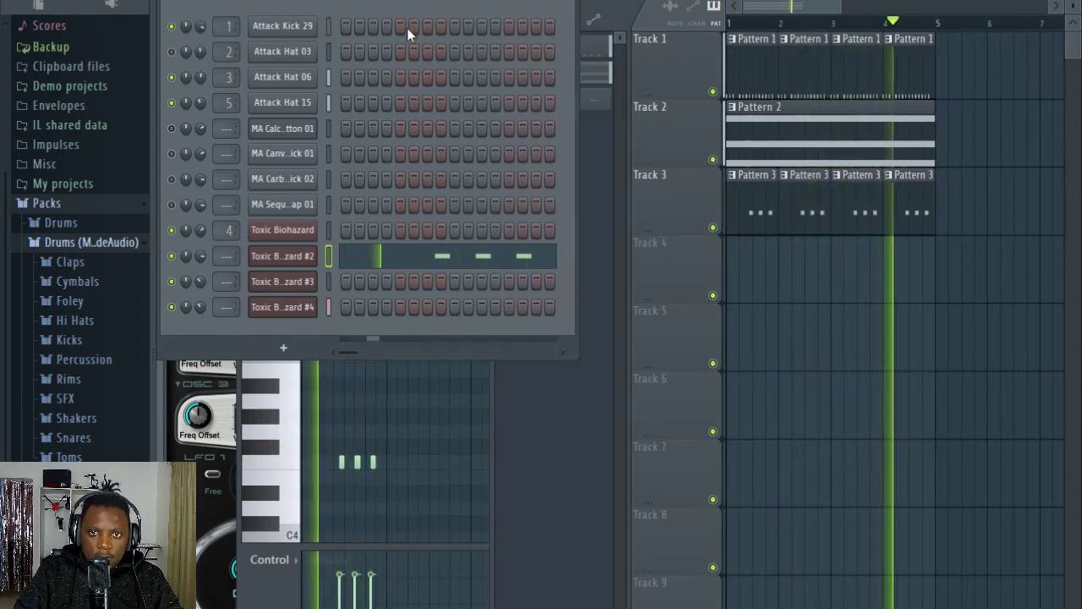
Step: Add another Toxic Biohazard instrument channel to the channel rack
click(285, 348)
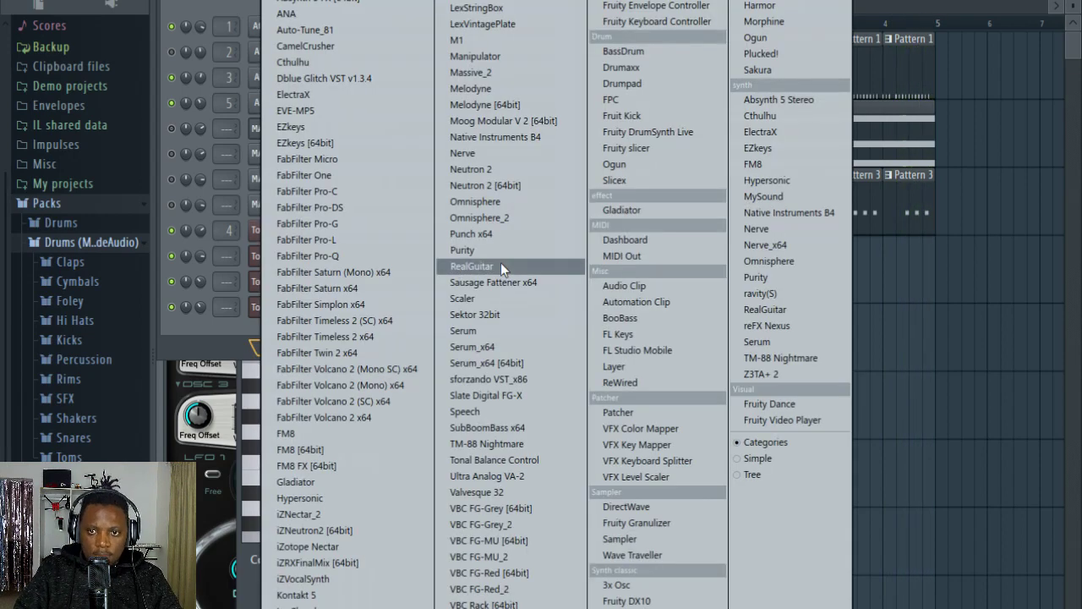
click(190, 28)
click(277, 346)
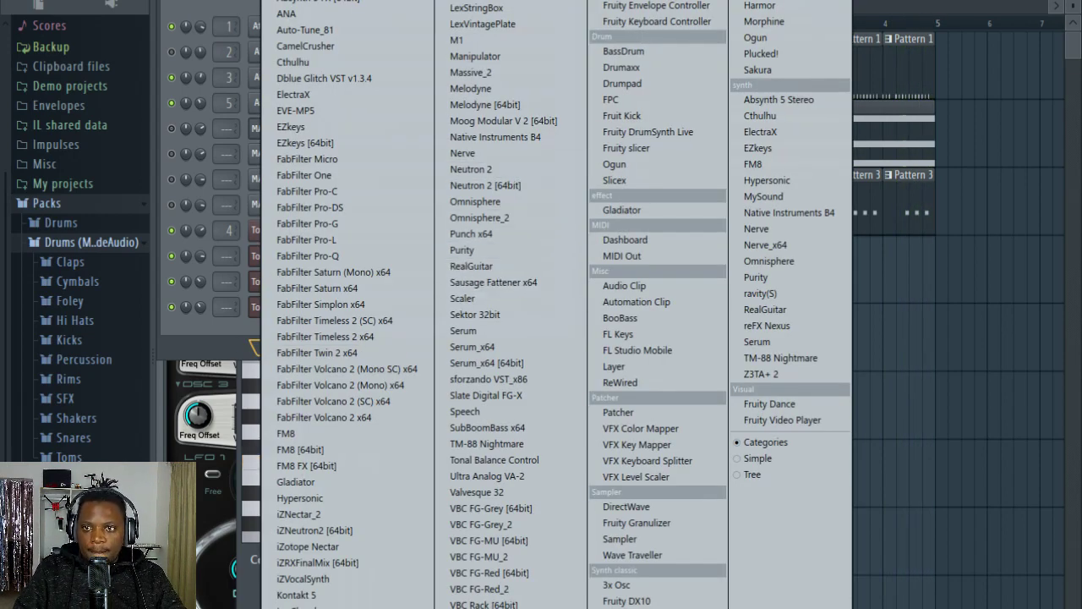
click(773, 2)
drag(605, 215, 553, 161)
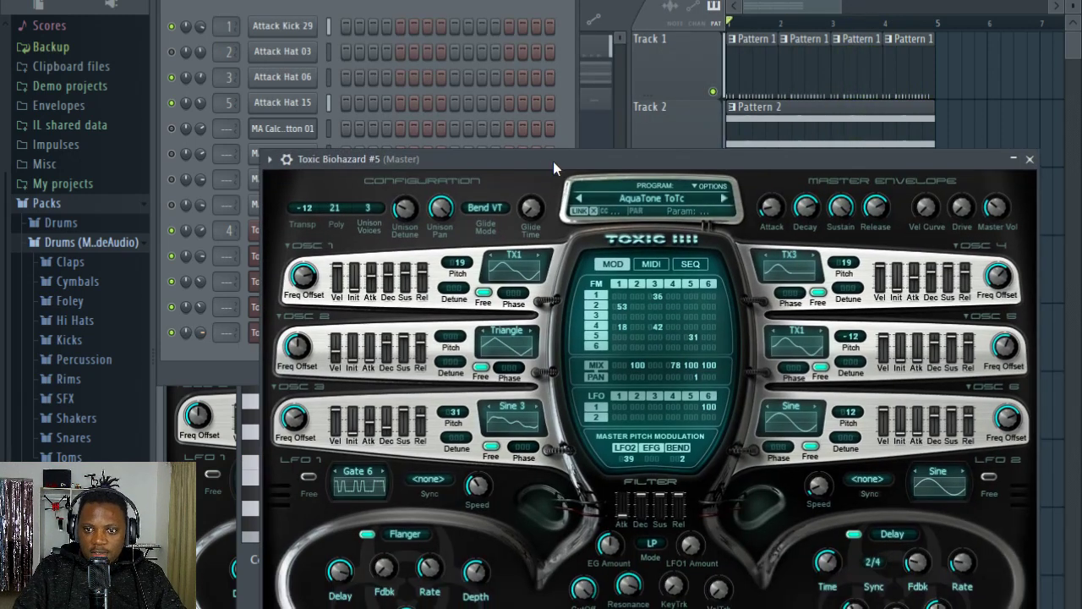
Step: Load the TarnceArp ToTc preset from the Keyboards bank into Toxic Biohazard #5
click(644, 200)
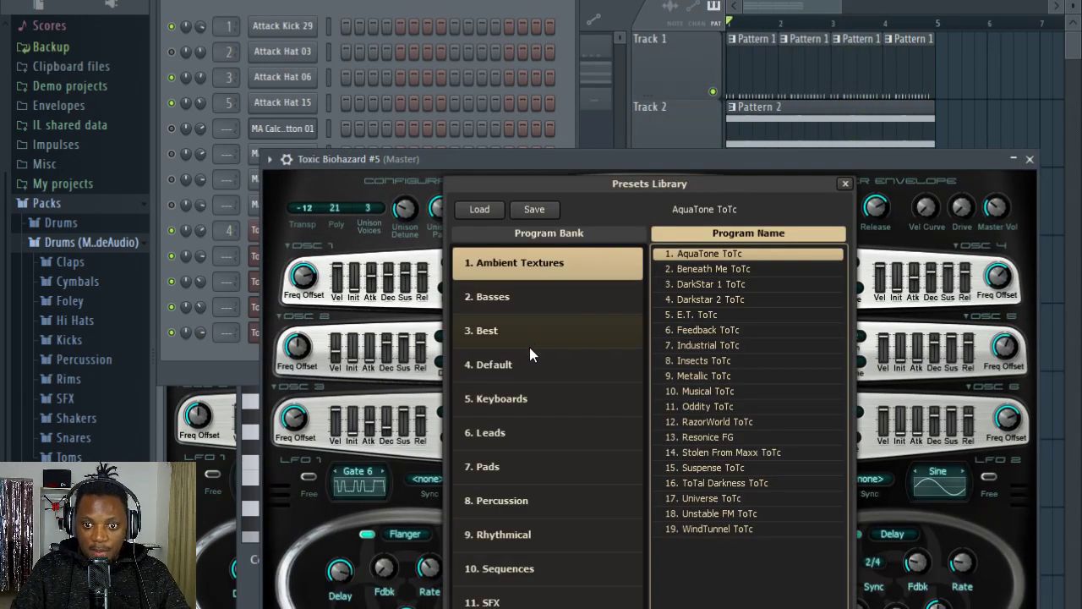
click(536, 391)
scroll(738, 461, down, 5)
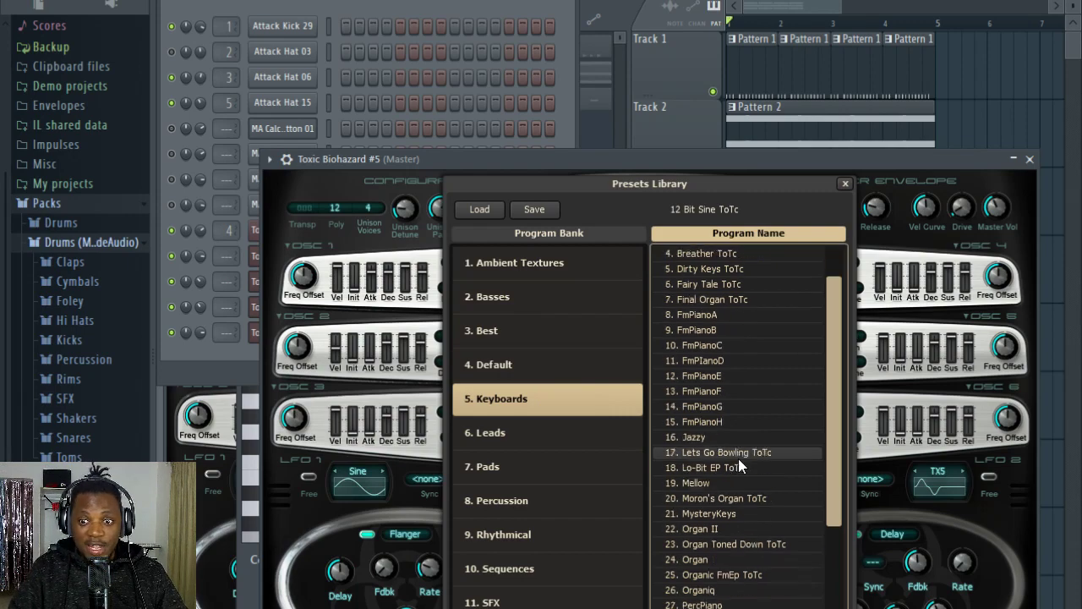
scroll(738, 459, down, 2)
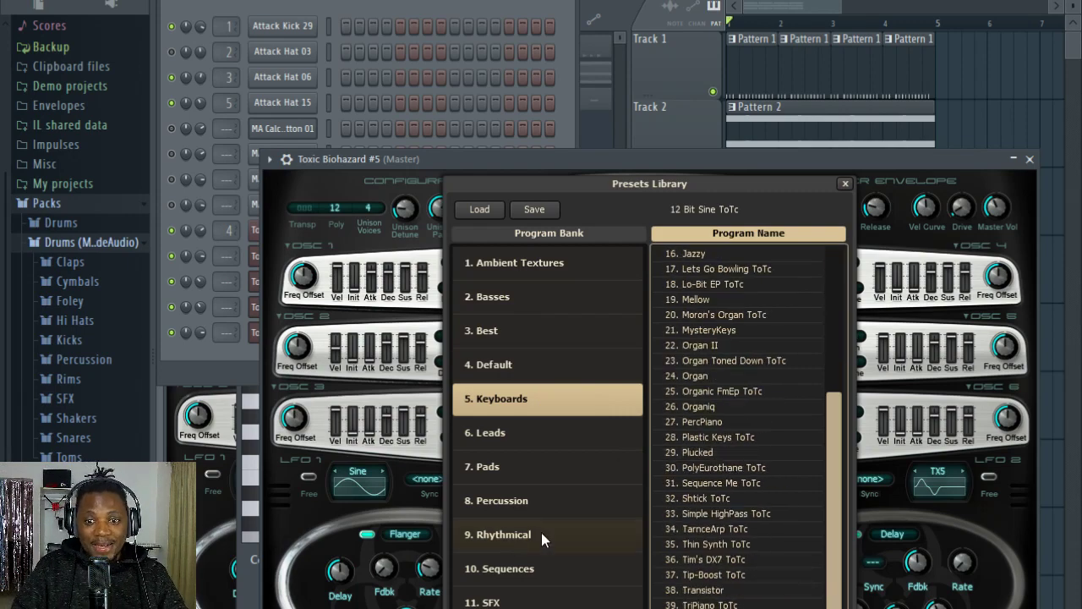
double_click(732, 534)
Step: Copy the first Toxic Biohazard channel's chord notes in Pattern 2 into Toxic Biohazard #5 and open its piano roll
click(444, 2)
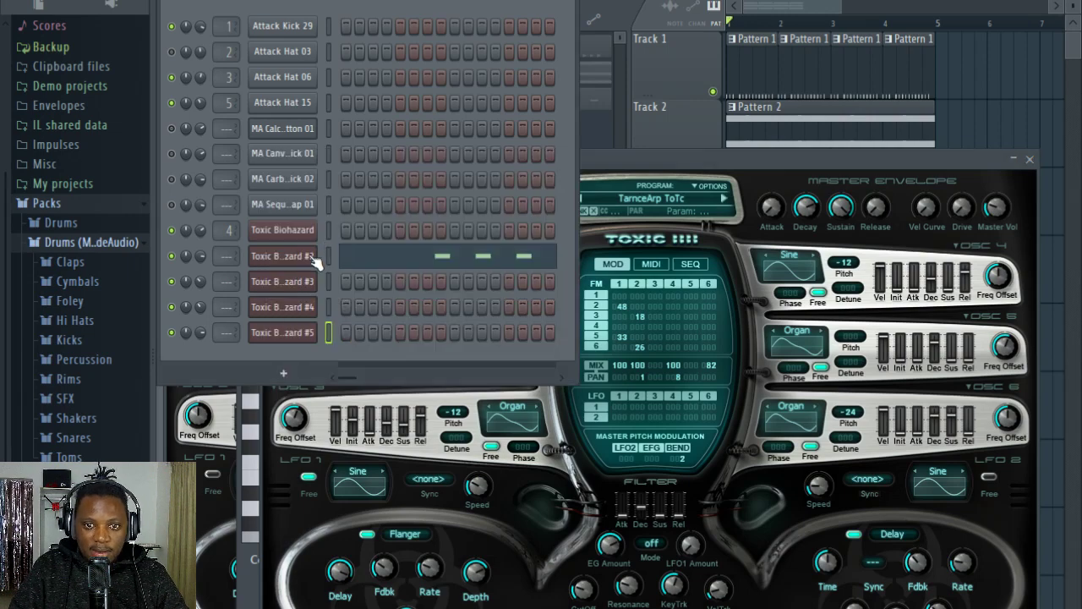
double_click(780, 128)
click(416, 11)
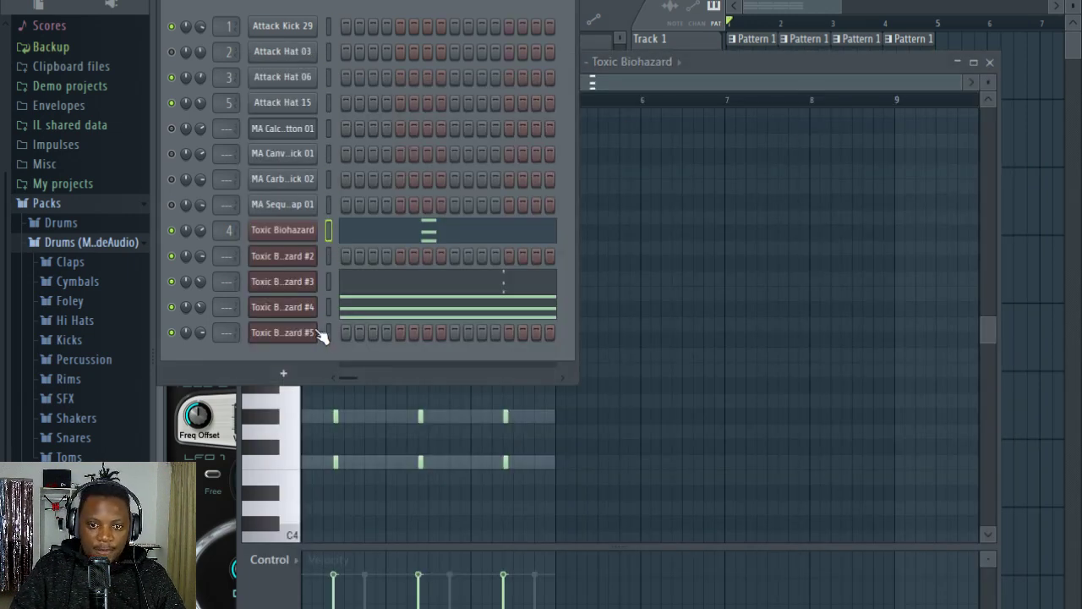
key(ctrl+v)
click(416, 336)
scroll(439, 278, down, 5)
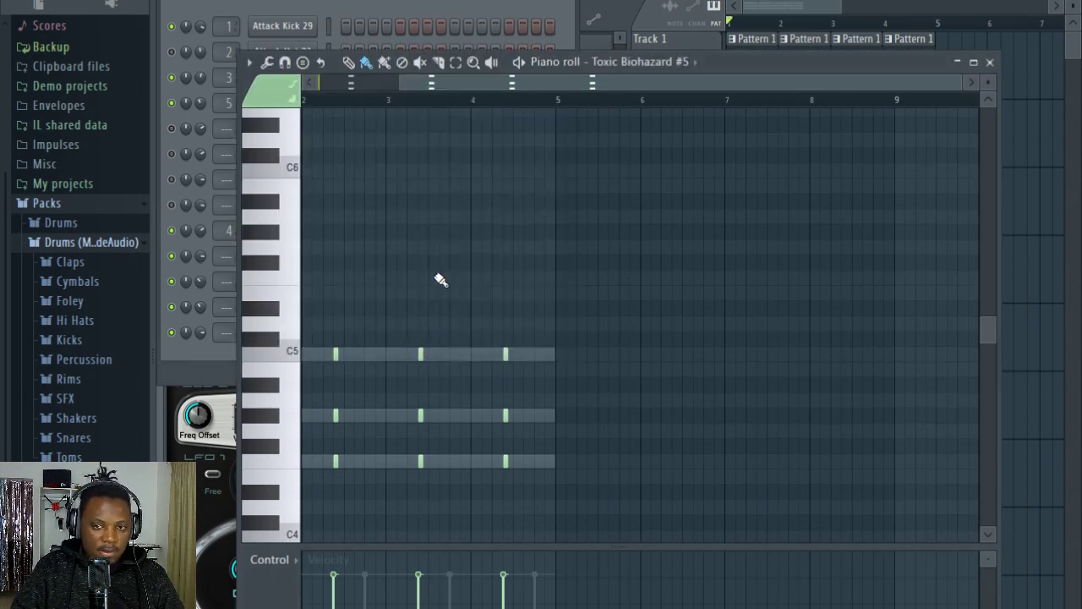
Step: Shift all Toxic Biohazard #5 chords back so they start on each bar line, and play the song
drag(480, 81, 144, 121)
scroll(337, 129, up, 3)
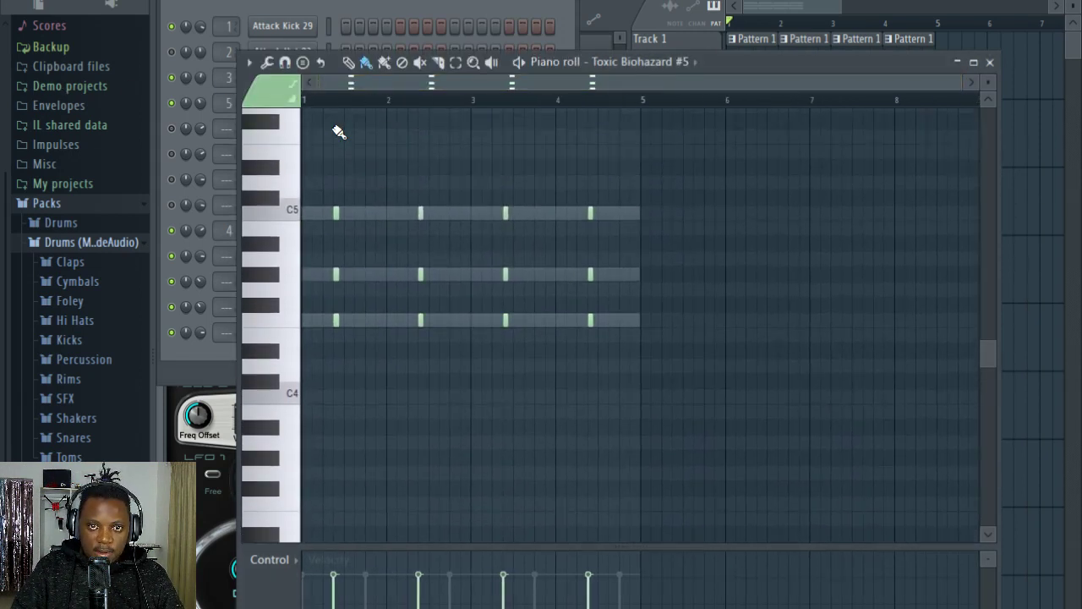
scroll(330, 104, up, 3)
scroll(332, 103, up, 3)
key(ctrl+a)
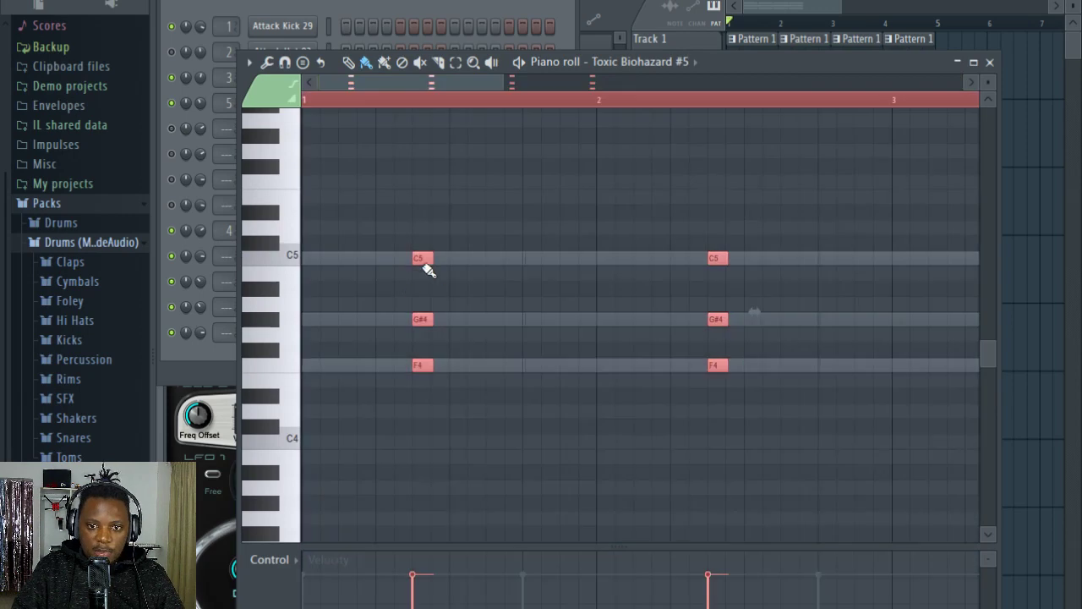
drag(286, 256, 273, 256)
click(216, 350)
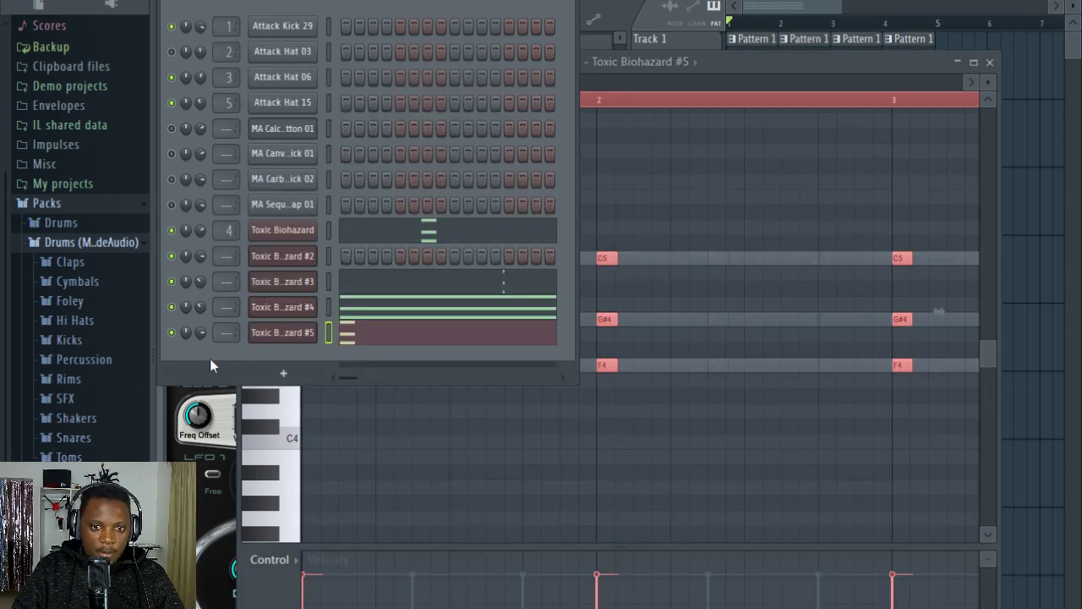
key(space)
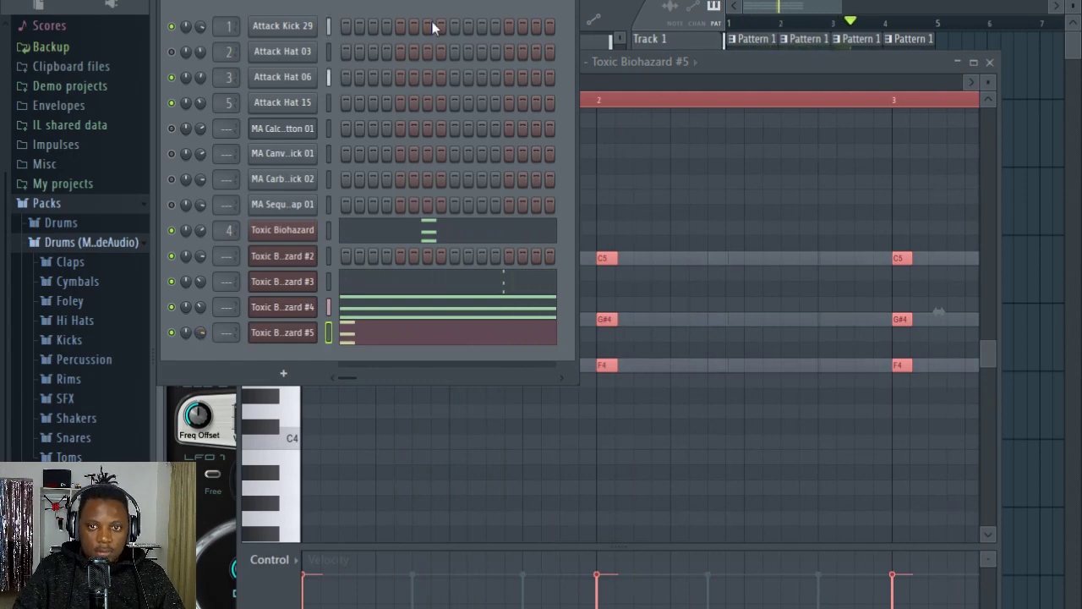
Step: Duplicate the bar 4 chord near the end of that bar and transpose the copy to G4, A#4 and D5
click(720, 64)
scroll(636, 101, down, 6)
scroll(662, 99, up, 1)
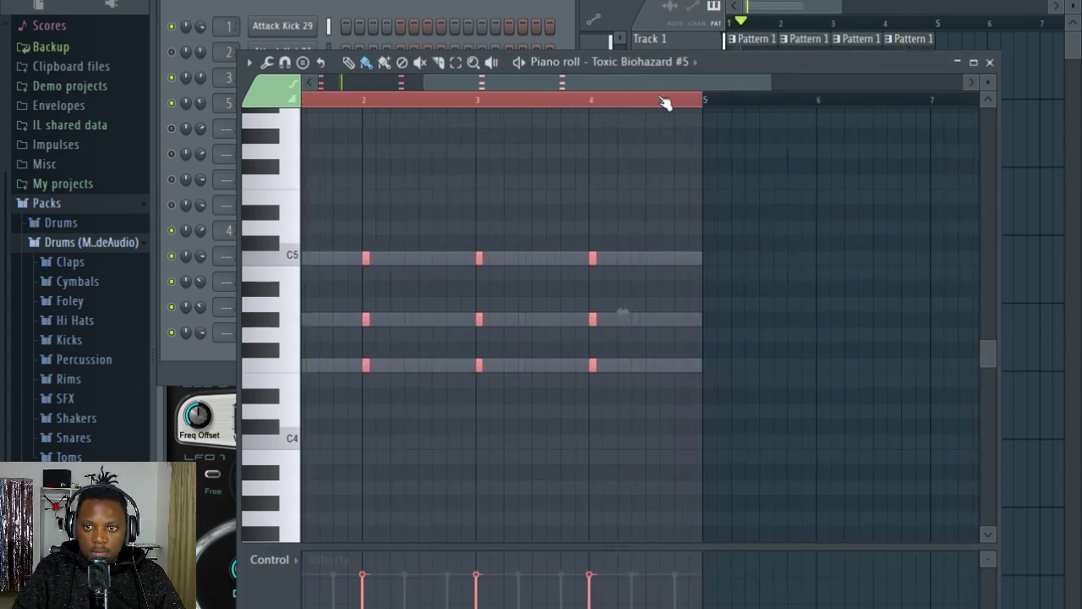
scroll(665, 102, up, 4)
drag(615, 401, 623, 265)
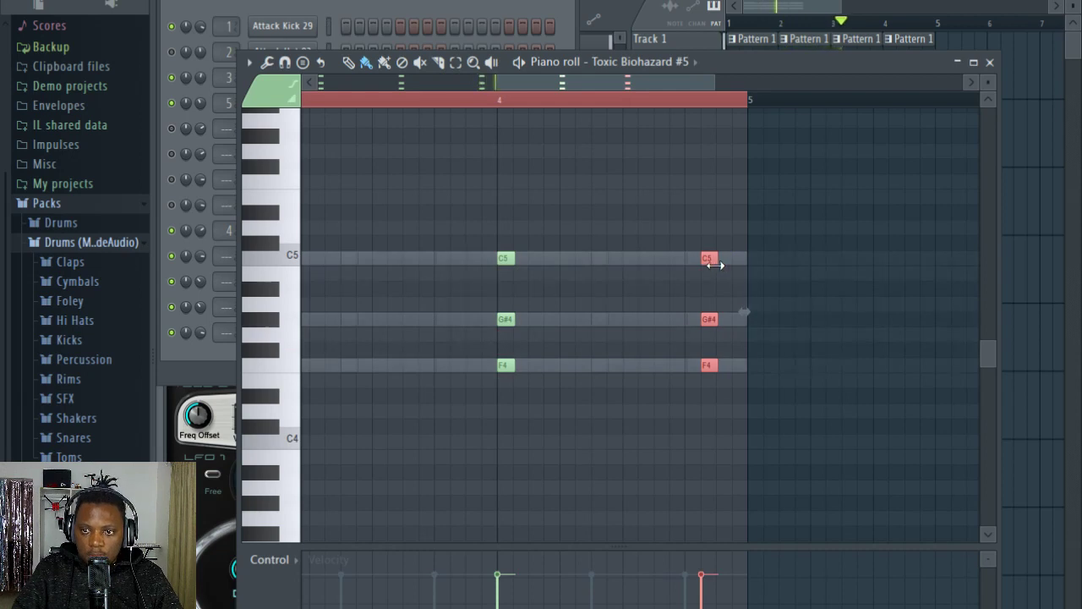
drag(708, 258, 709, 229)
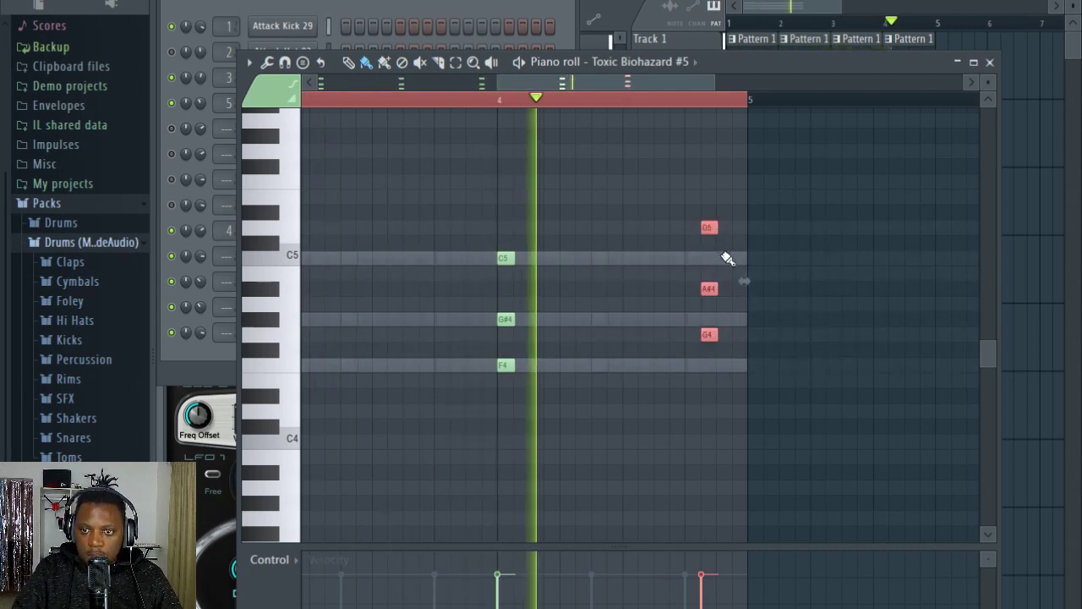
Step: Try A4 as the added chord's middle note, delete that note and play bar 4
click(724, 305)
right_click(726, 305)
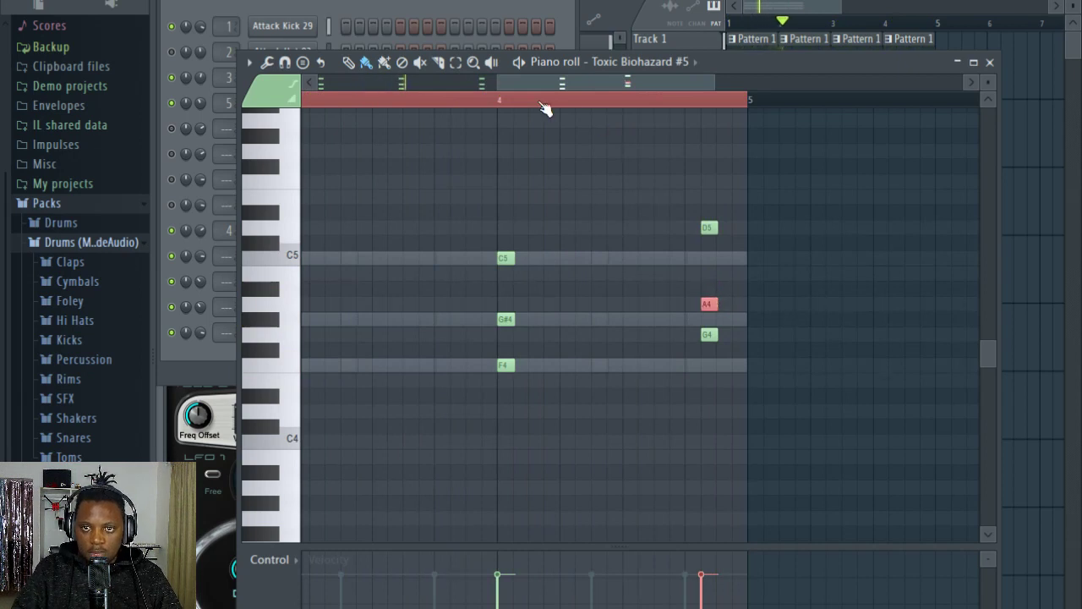
click(473, 100)
drag(607, 85, 615, 86)
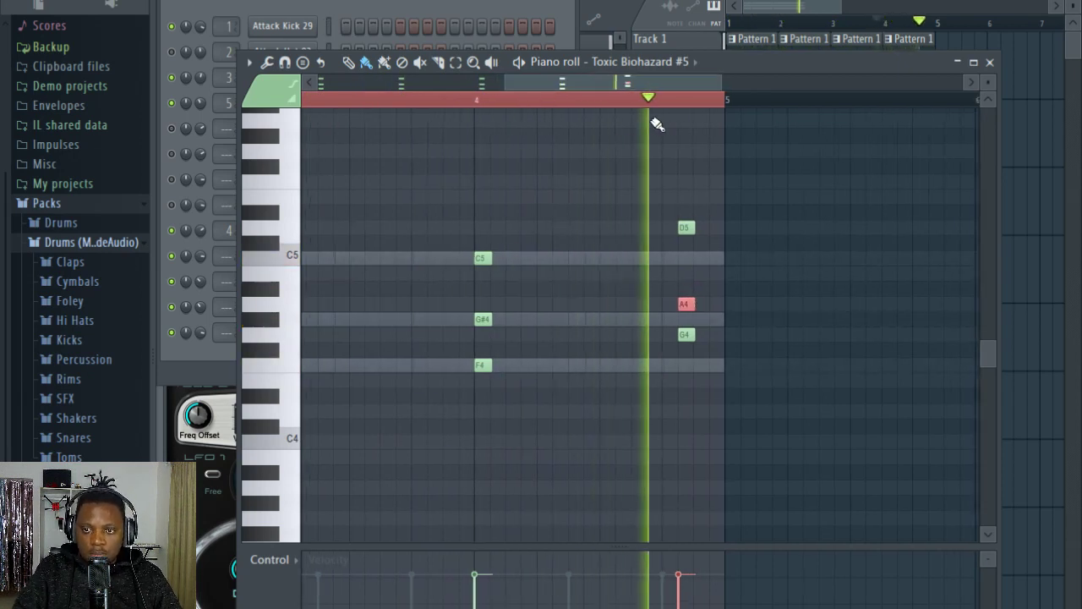
click(476, 101)
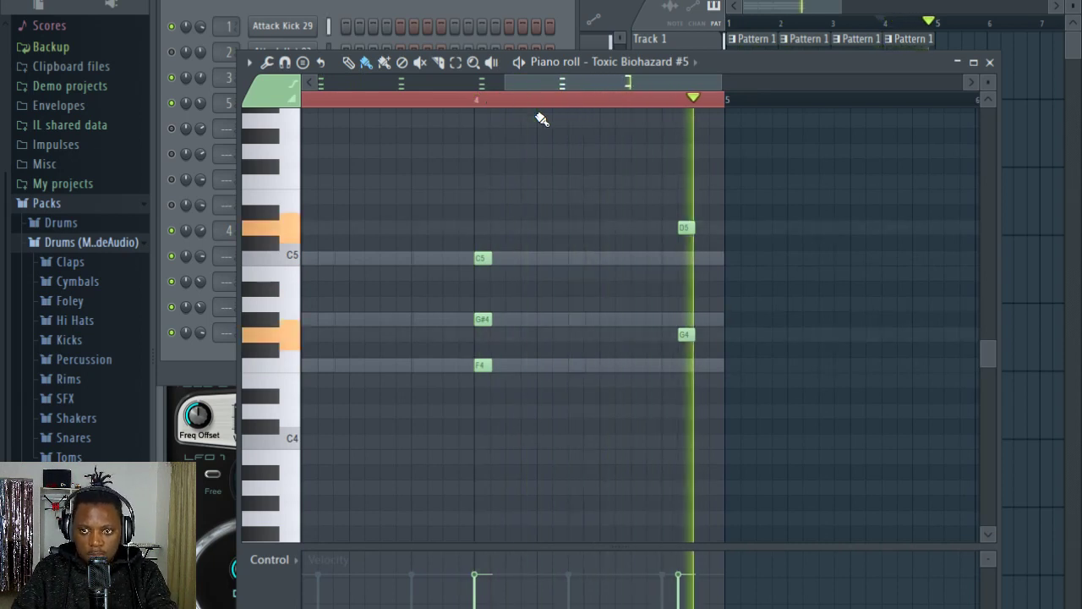
Step: Change the two remaining notes of the added end-of-bar-4 chord to F4 and C5
scroll(685, 256, up, 5)
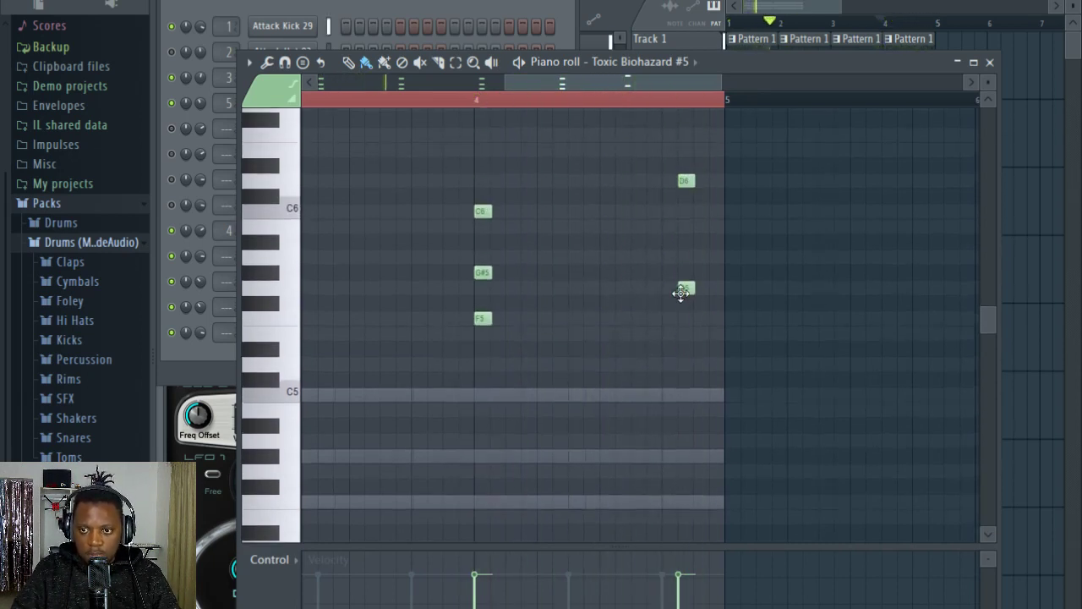
drag(684, 290, 685, 318)
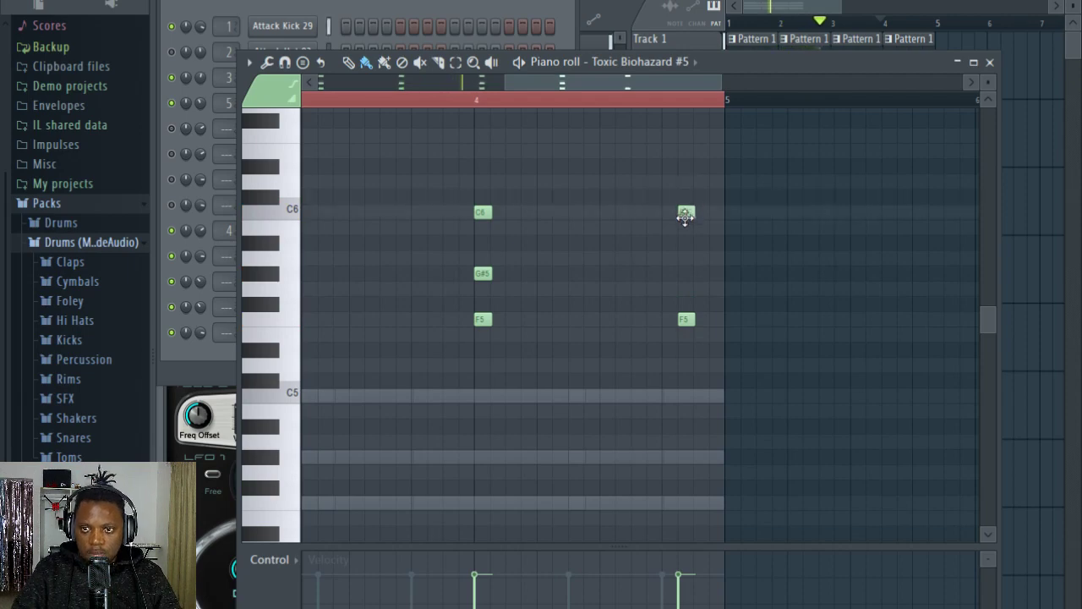
key(ctrl+Down)
Step: Audition presets after TarnceArp ToTc on Toxic Biohazard #5, including Thin Synth ToTc and Tim's DX7 ToTc, then step back and close the plugin
click(195, 350)
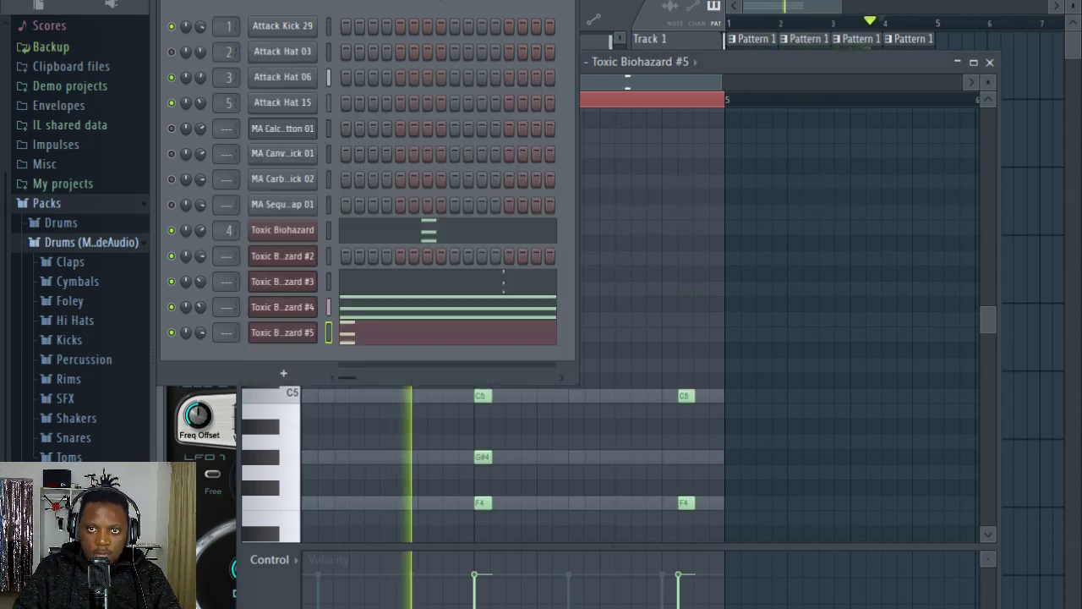
click(293, 337)
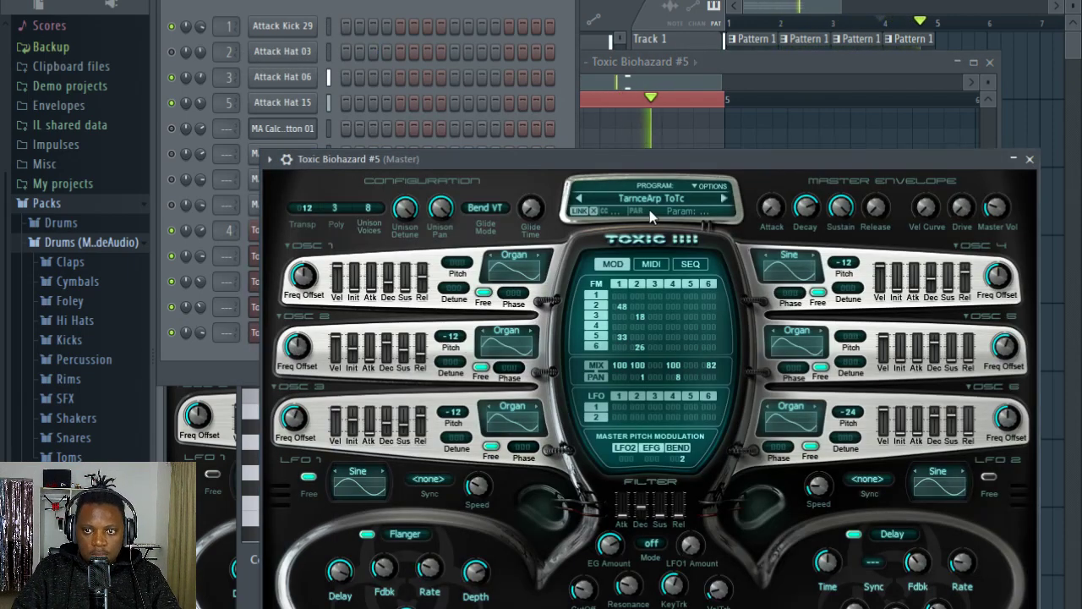
click(724, 199)
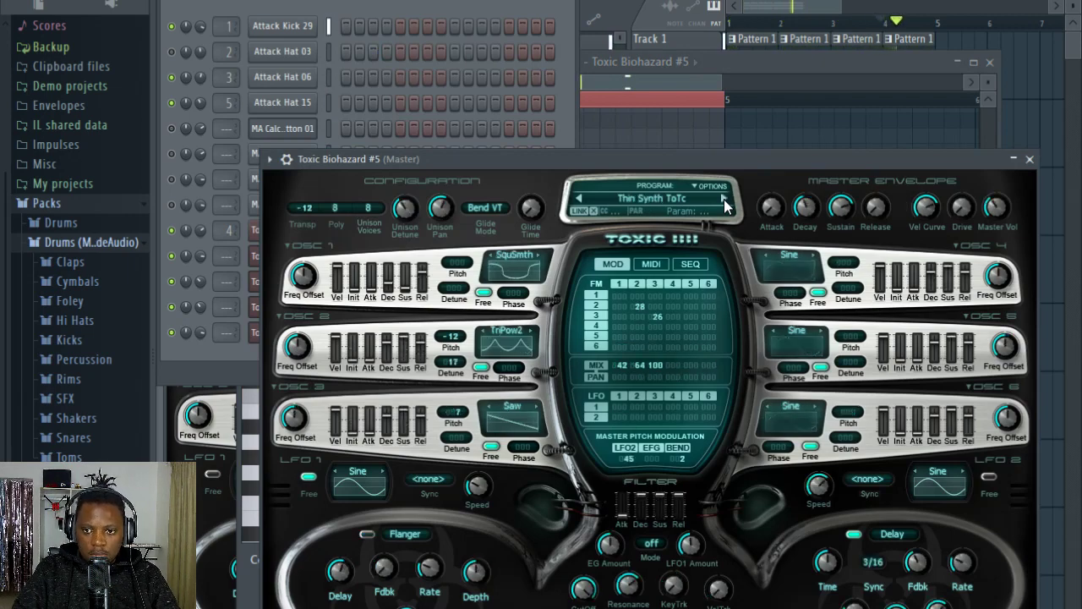
click(724, 200)
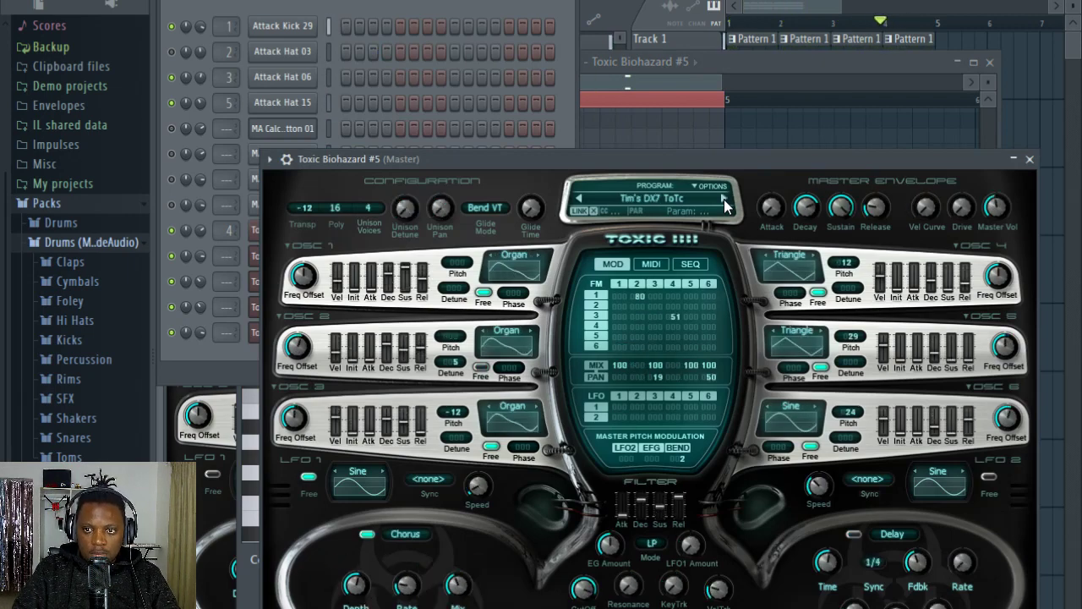
click(577, 201)
click(1030, 162)
Step: Delete every Toxic Biohazard #5 chord after the first one at bar 1
click(449, 333)
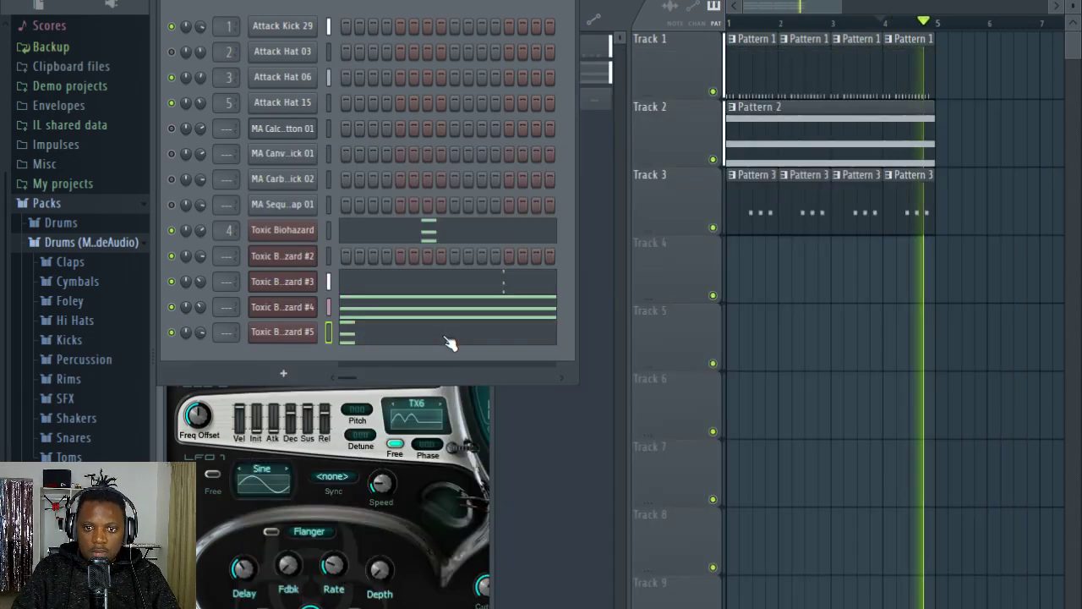
click(448, 333)
scroll(443, 167, down, 3)
scroll(449, 104, down, 3)
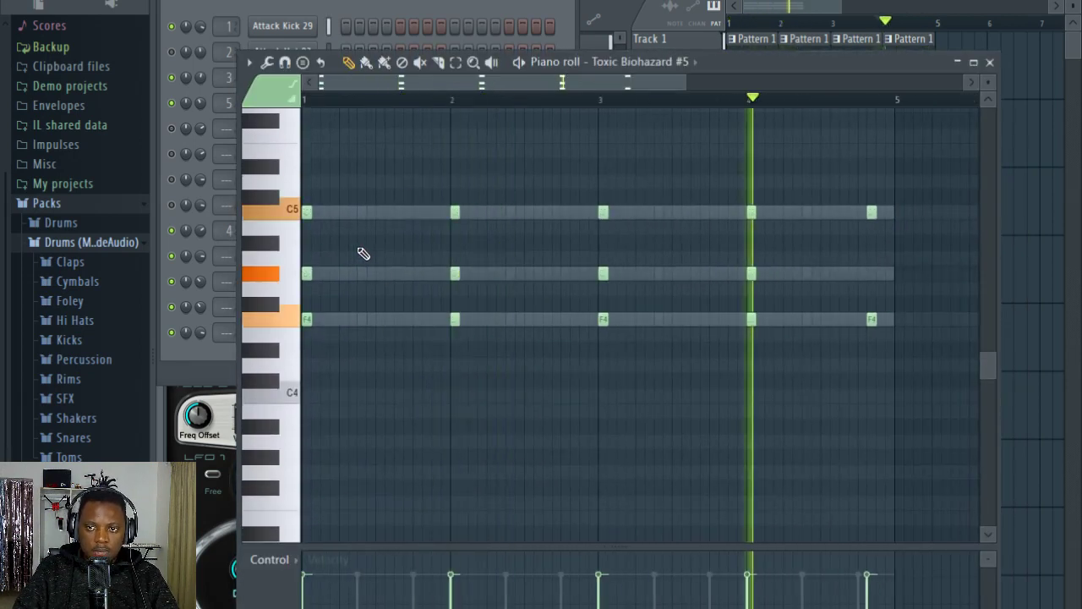
drag(928, 370, 732, 252)
drag(671, 234, 437, 177)
key(Delete)
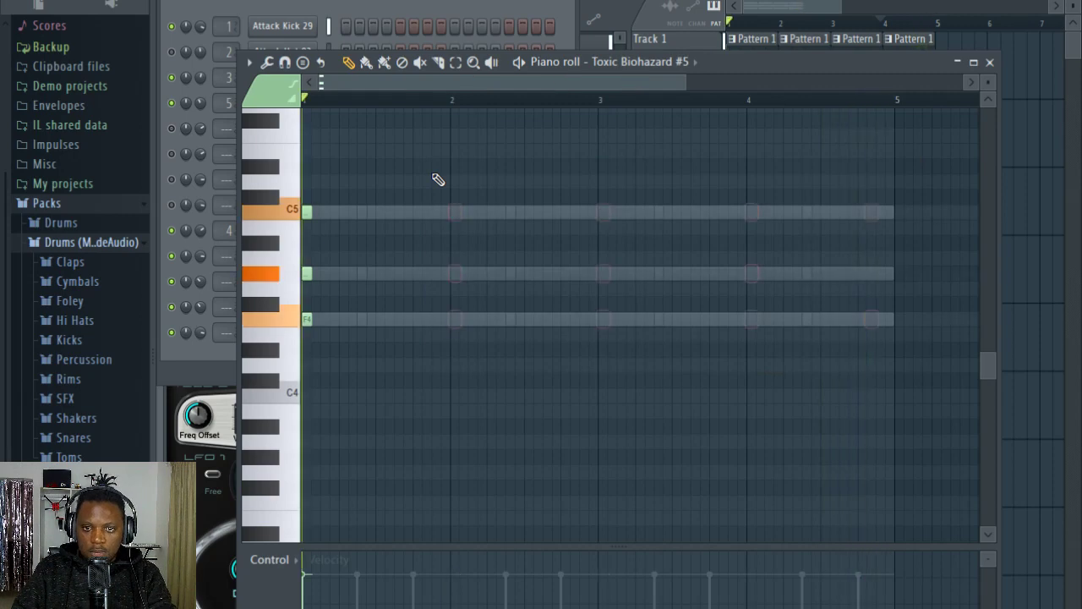
Step: Play the song to hear the single Toxic Biohazard #5 chord, check the playlist and return to the channel's piano roll
key(space)
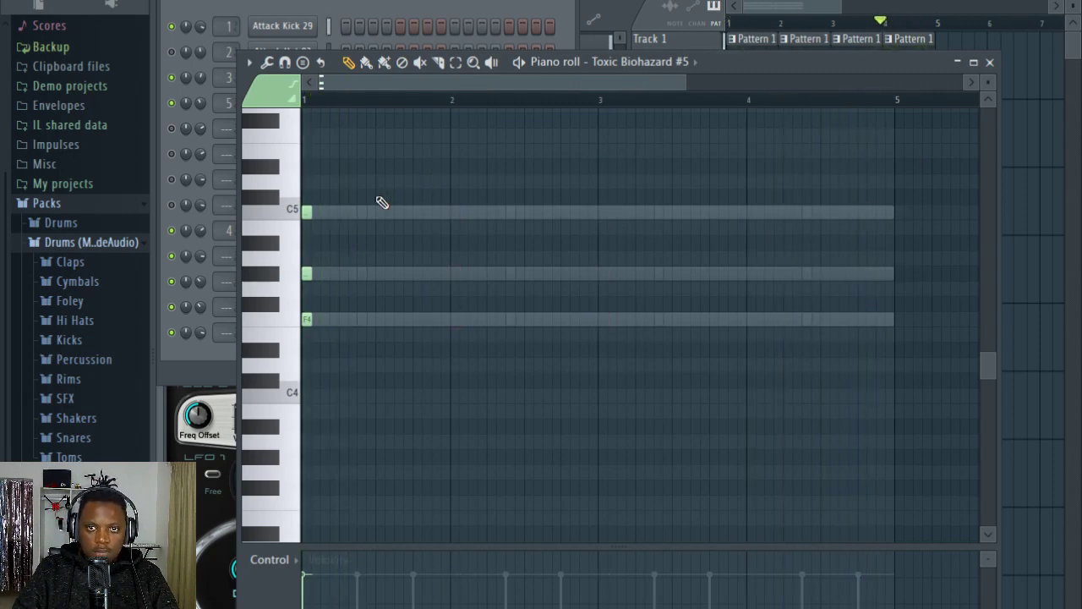
click(410, 22)
click(769, 10)
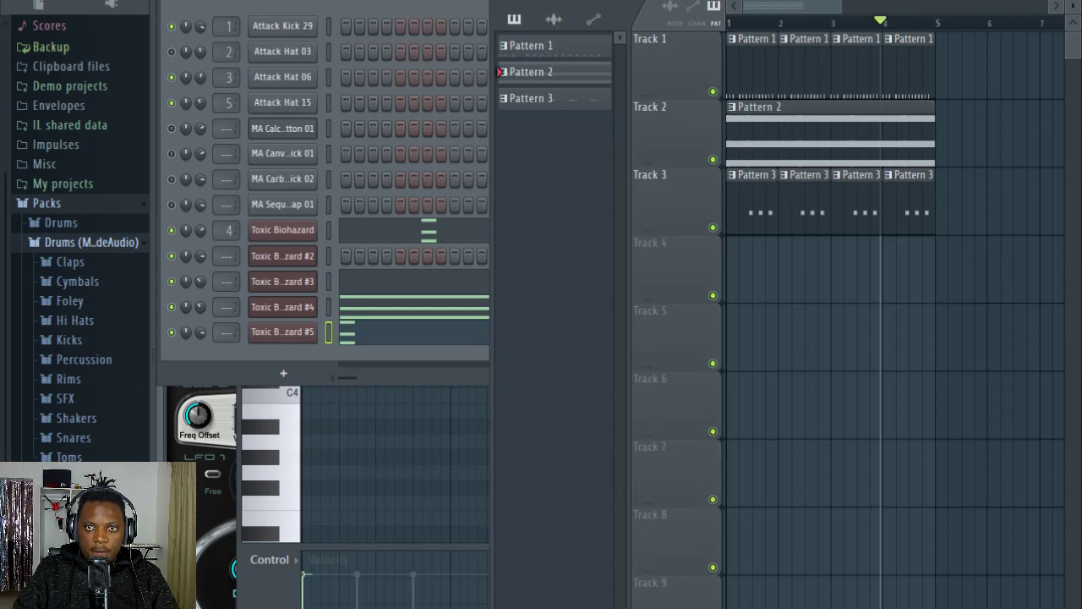
click(423, 337)
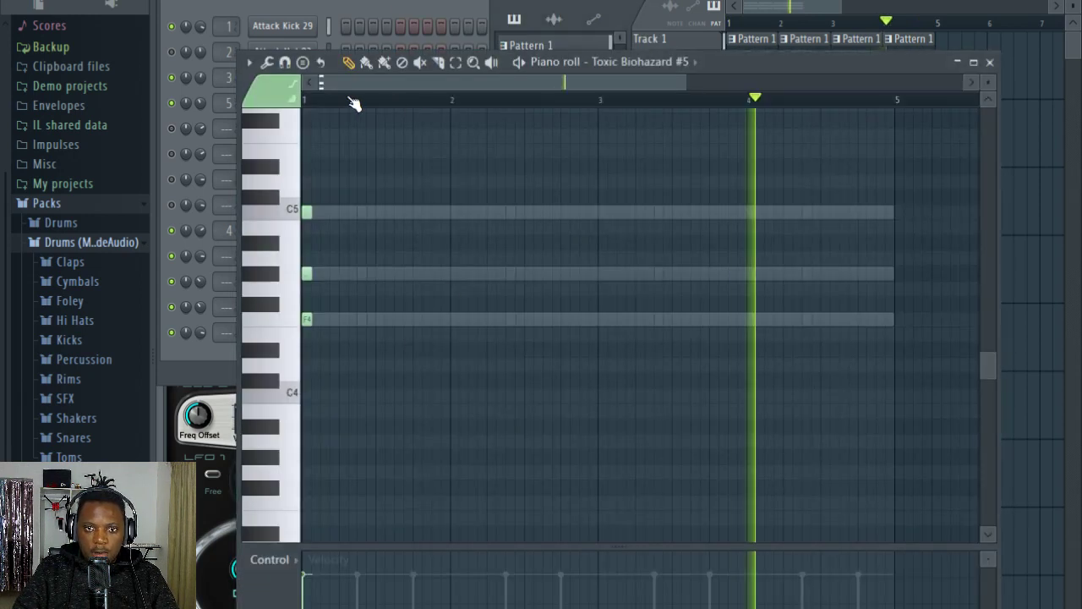
key(space)
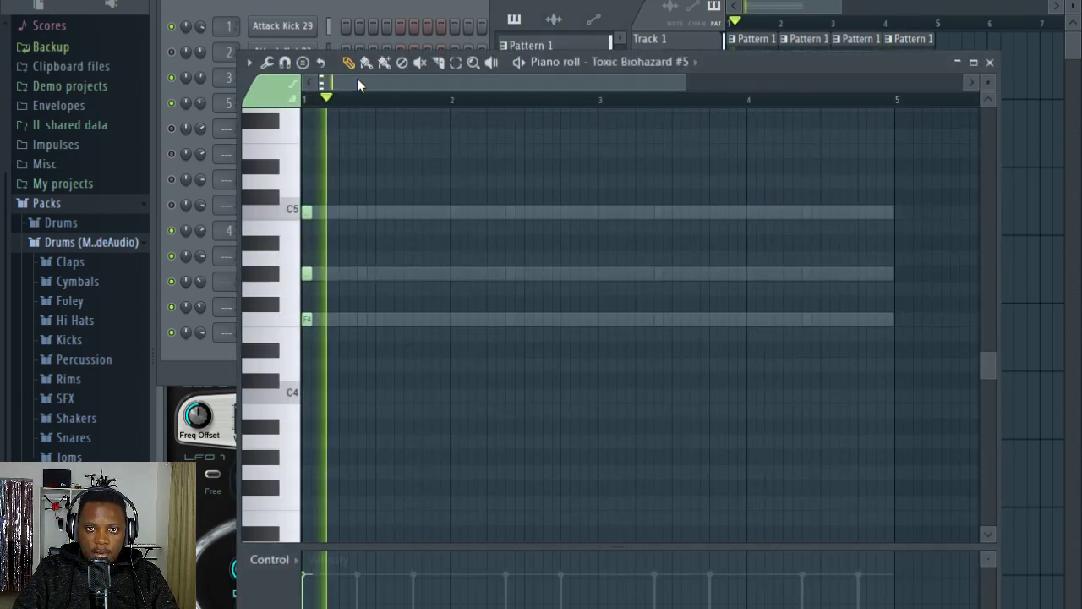
Step: Try out individual notes of the bar 1 chord in Toxic Biohazard #5 and reduce it to a single F5 note during playback
right_click(308, 273)
right_click(305, 320)
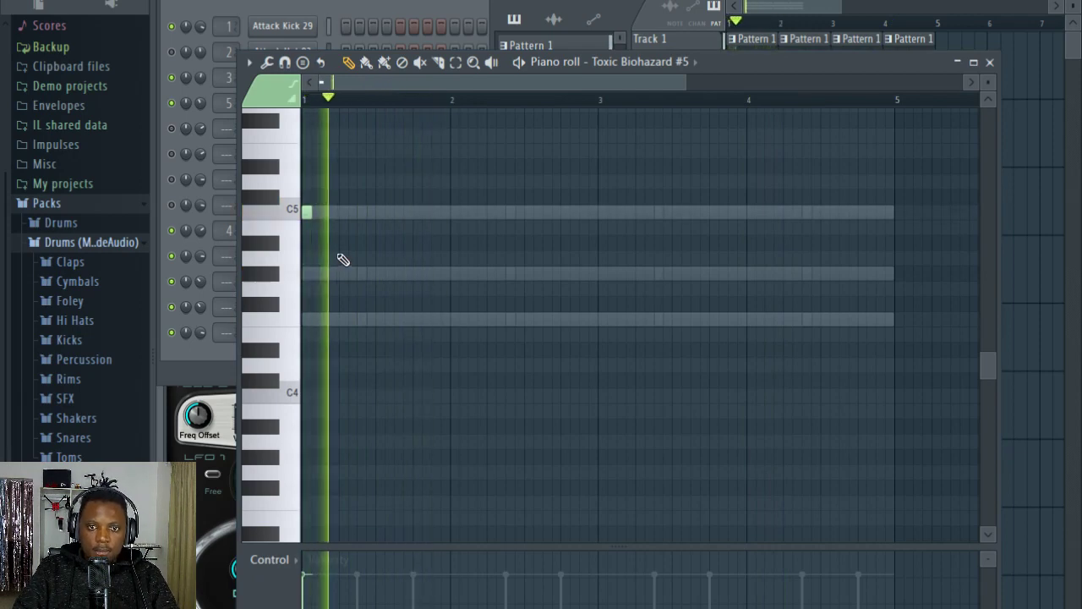
drag(302, 266, 303, 275)
click(309, 317)
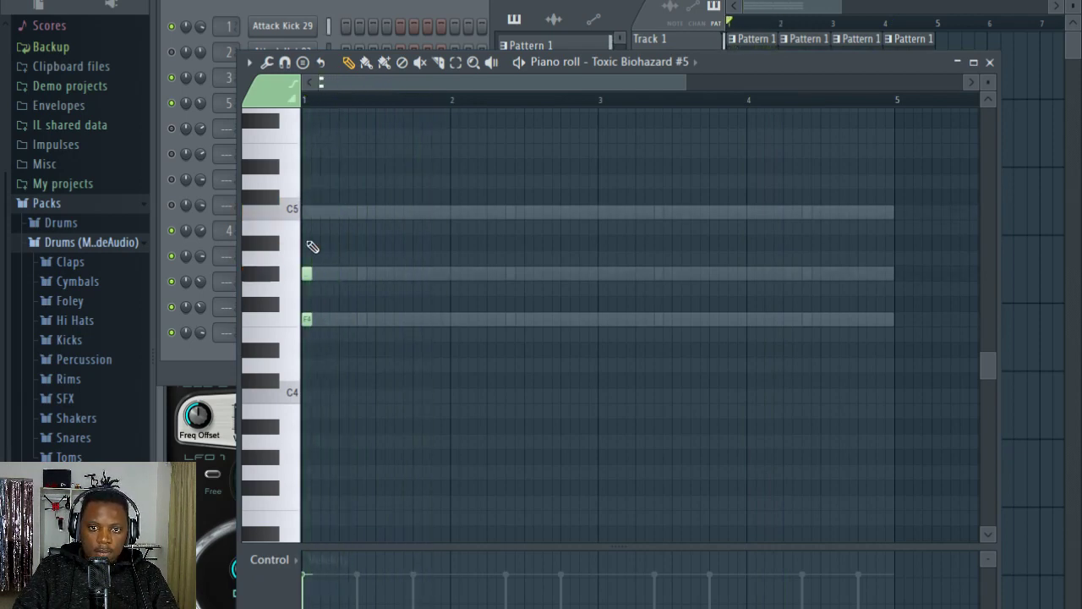
key(space)
key(space)
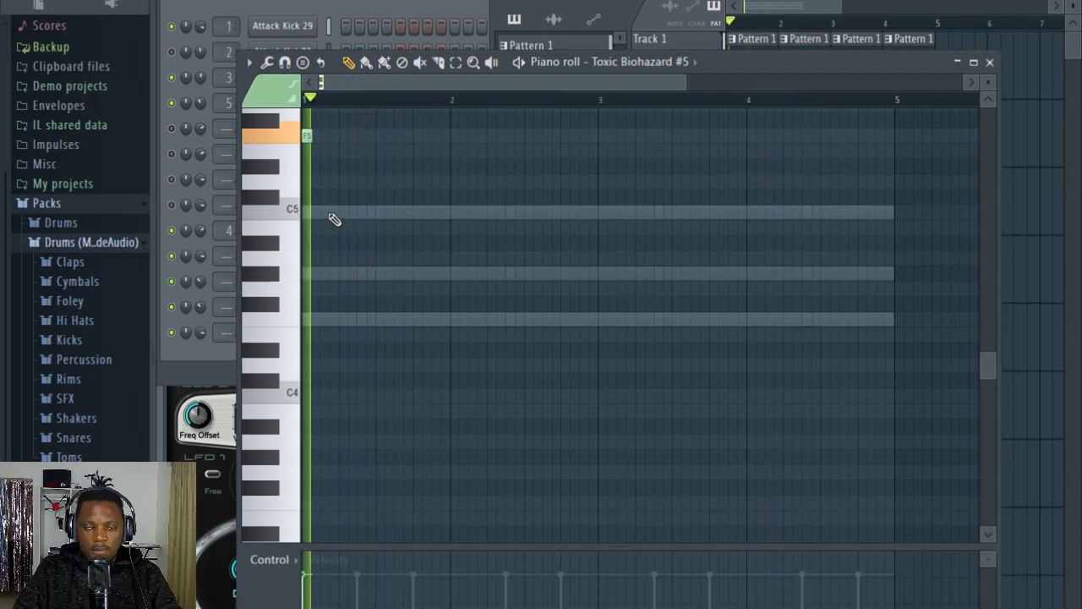
Step: Transpose the bar 1 chord in Toxic Biohazard #5 down one octave so that its root is F4
scroll(374, 211, up, 1)
key(ctrl+Down)
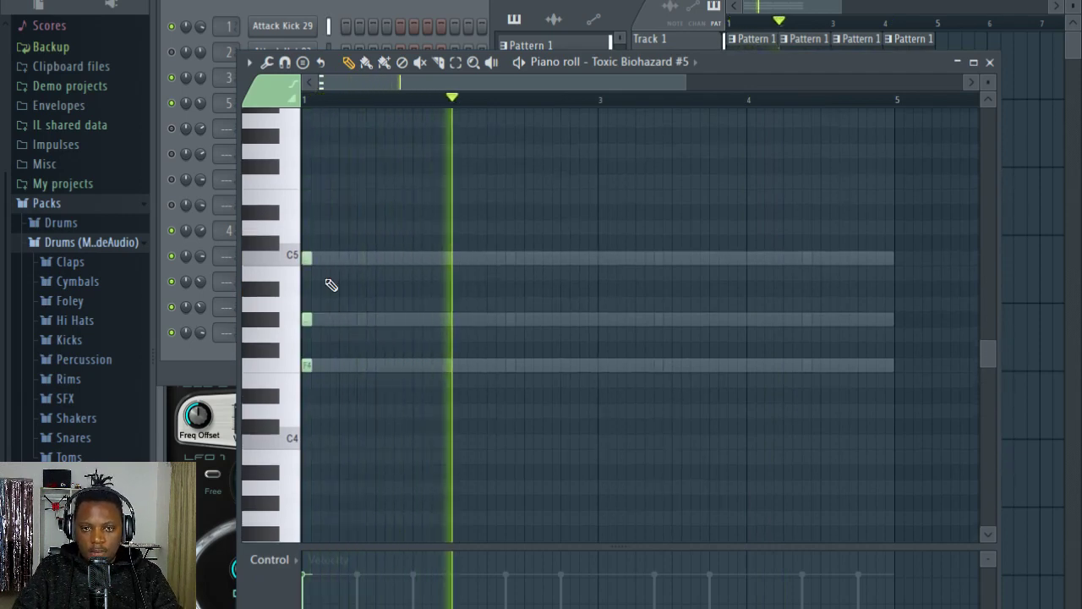
mouse_move(313, 258)
mouse_down()
mouse_move(451, 262)
mouse_move(307, 258)
mouse_up()
key(ctrl+a)
click(427, 2)
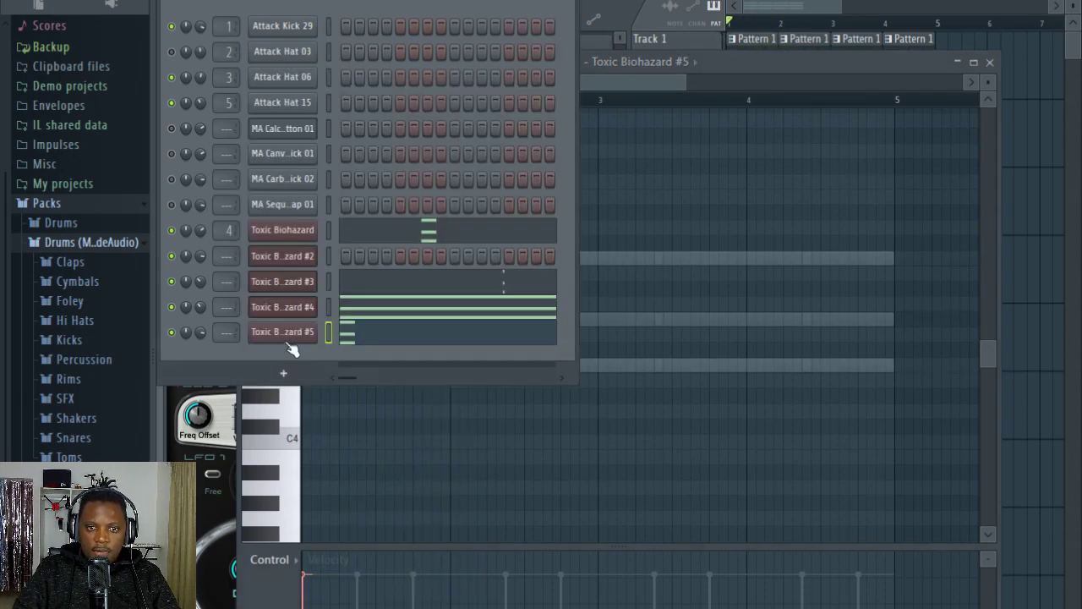
Step: Open Toxic Biohazard #5 and step forward through its presets from Thin Synth ToTc to Tripod ToTc
click(287, 336)
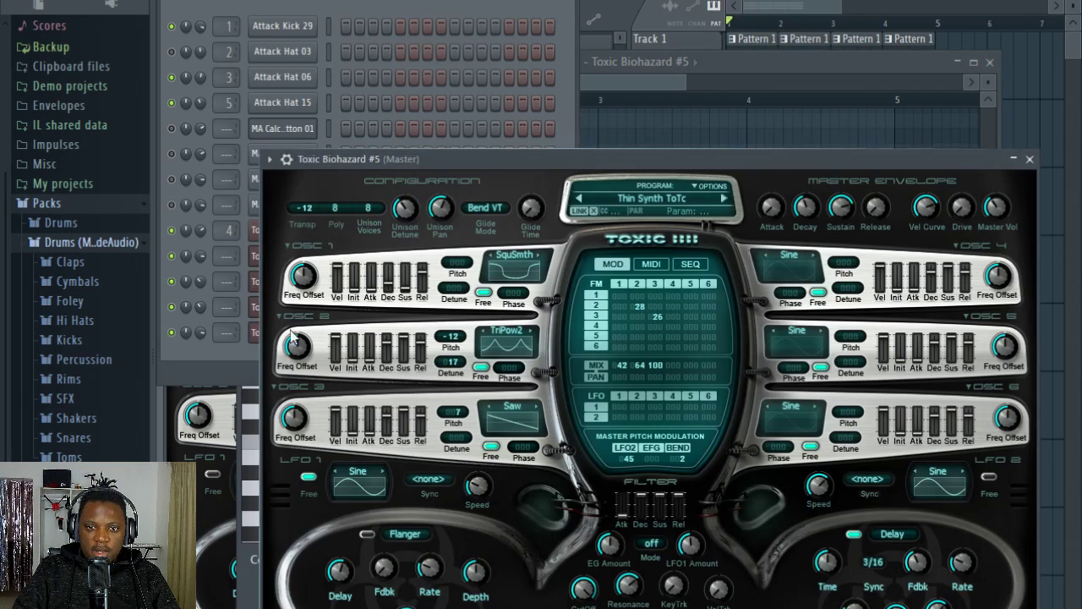
click(723, 199)
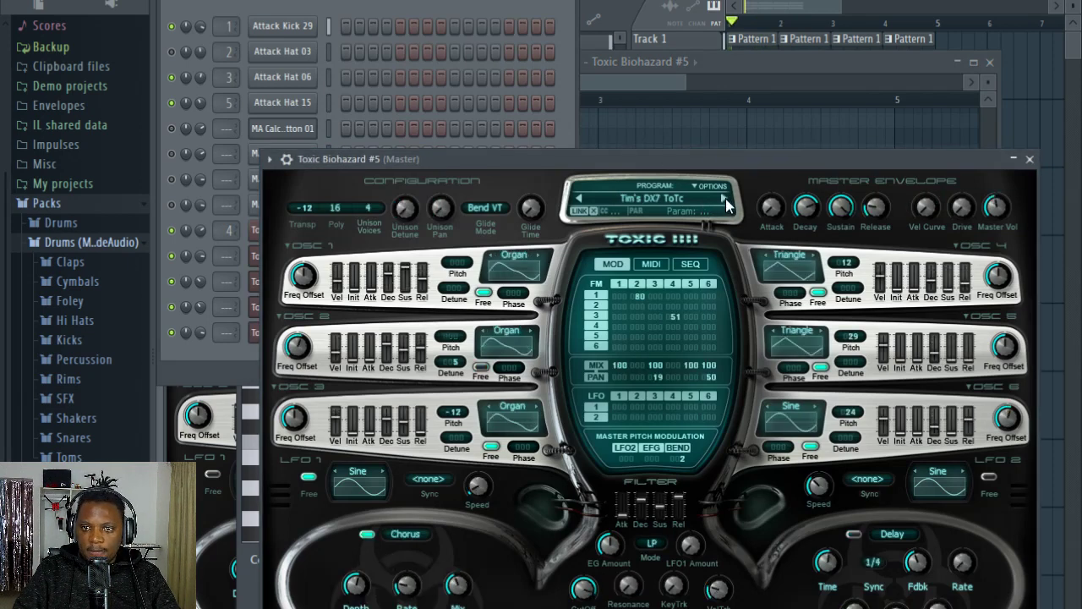
click(724, 199)
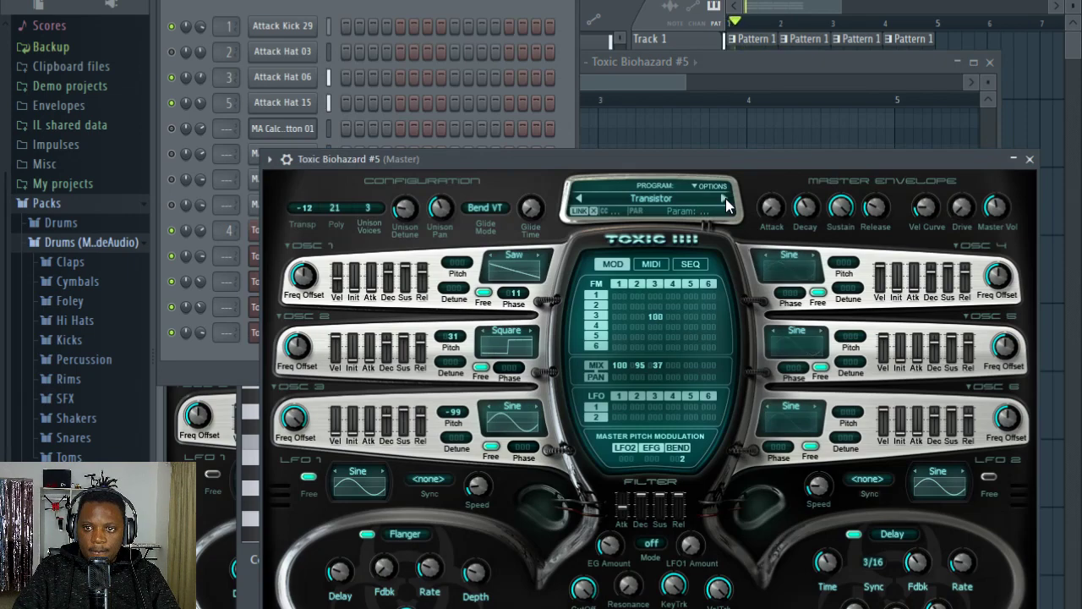
click(724, 198)
click(724, 198)
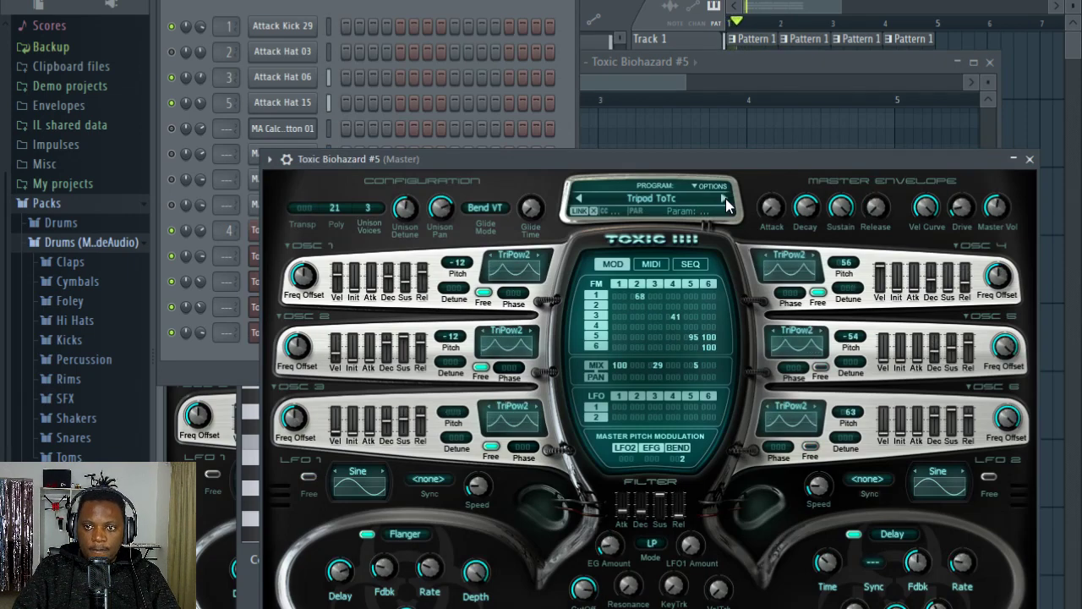
Step: Duplicate the bar 1 chord of Toxic Biohazard #5 to near the end of bar 4 in its piano roll
click(429, 13)
click(359, 341)
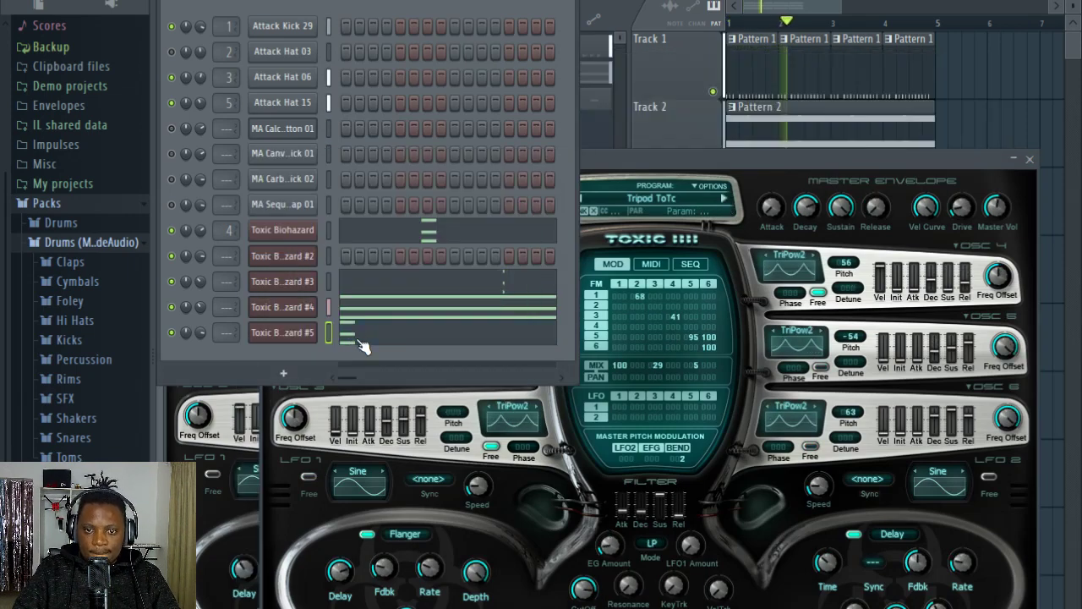
click(361, 341)
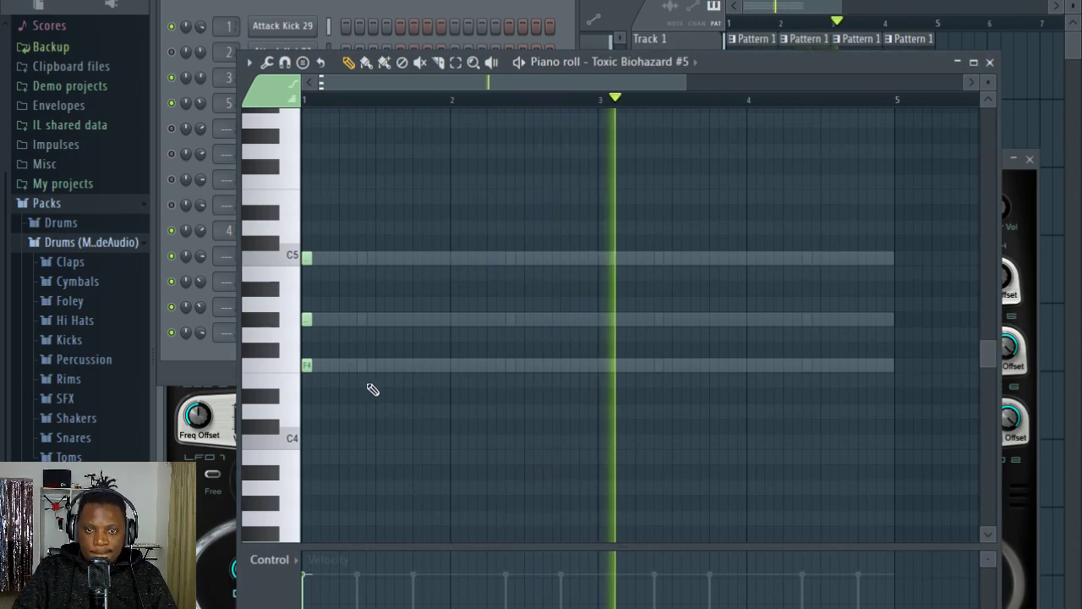
drag(367, 386, 262, 228)
drag(307, 259, 872, 251)
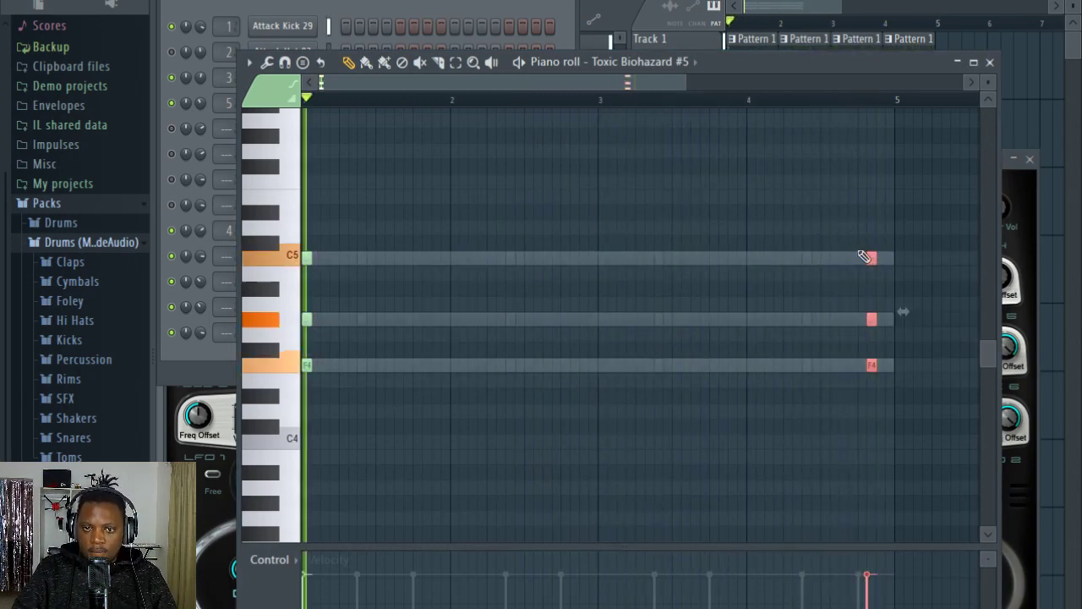
Step: Stop playback and return from Pattern 3 to Pattern 2 through its playlist clip
click(413, 44)
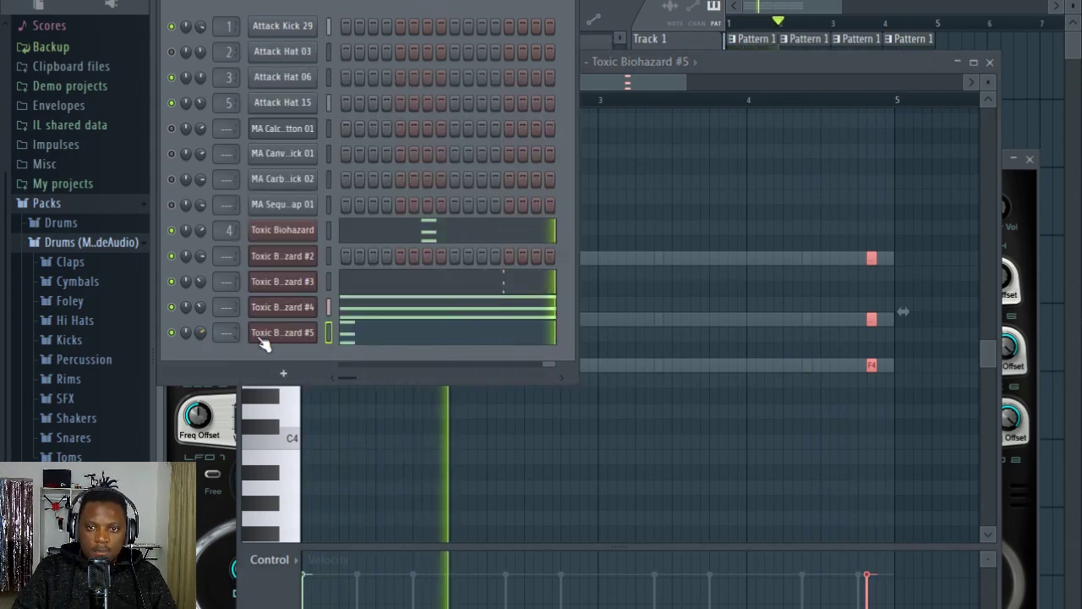
click(660, 188)
key(KP_Subtract)
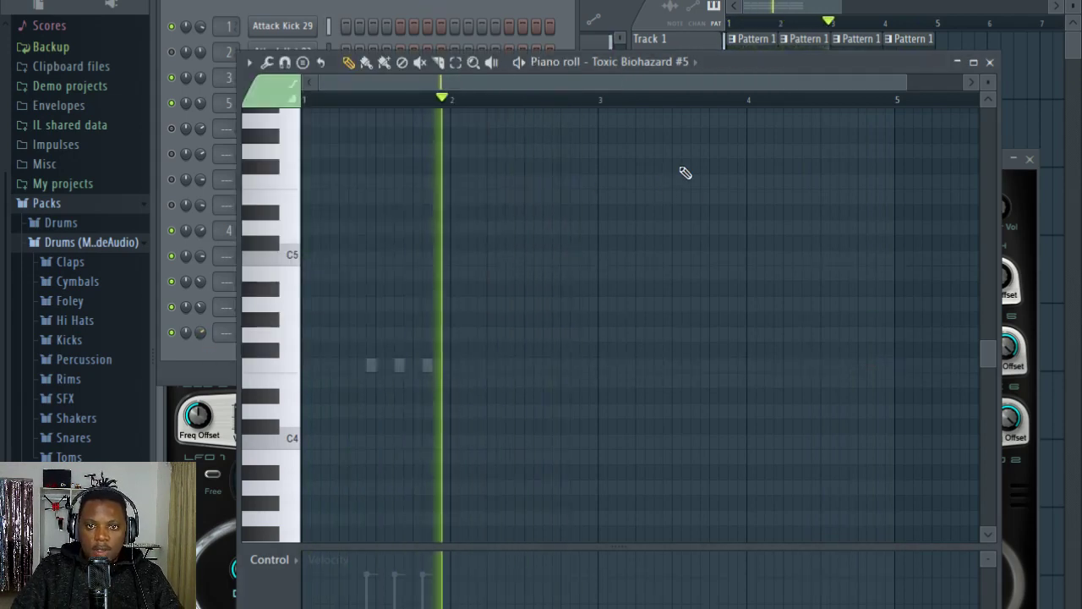
key(space)
click(426, 2)
click(835, 8)
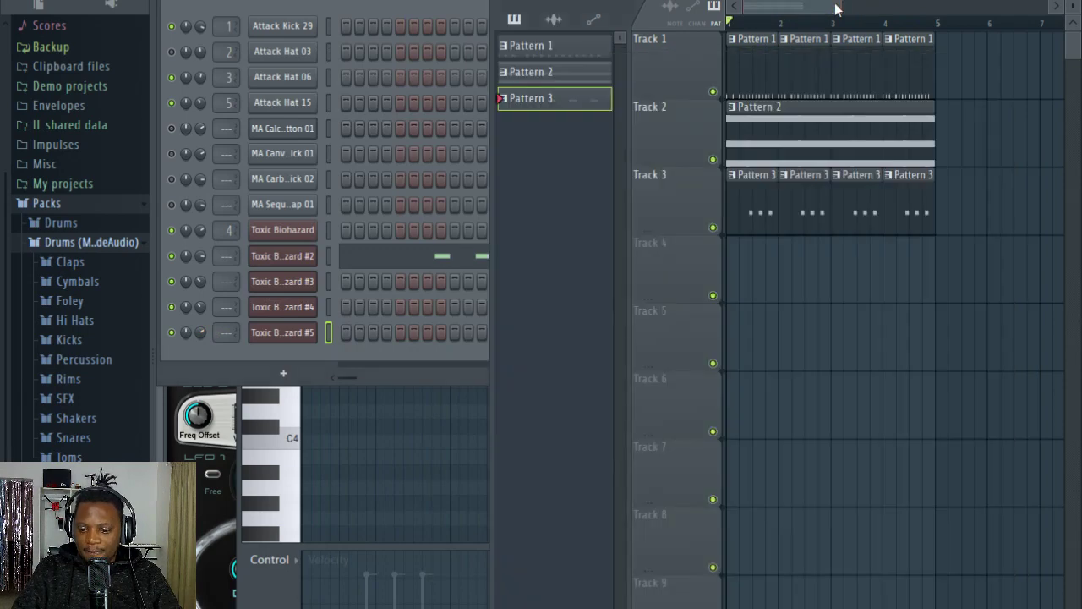
double_click(787, 126)
Step: Add another Toxic Biohazard channel and show the Leads bank in its presets library
click(426, 7)
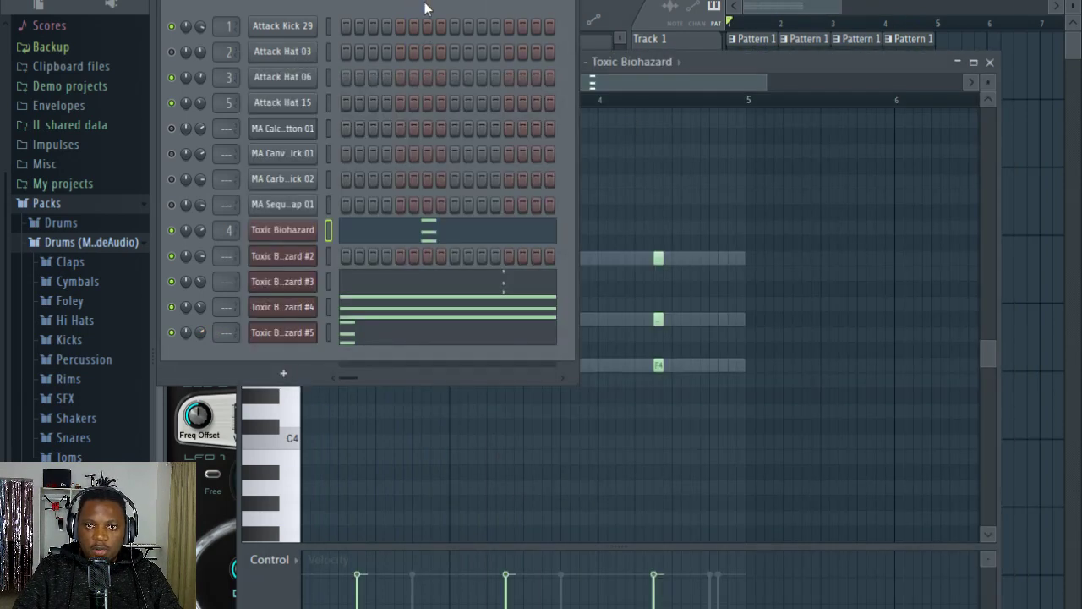
click(283, 373)
click(761, 3)
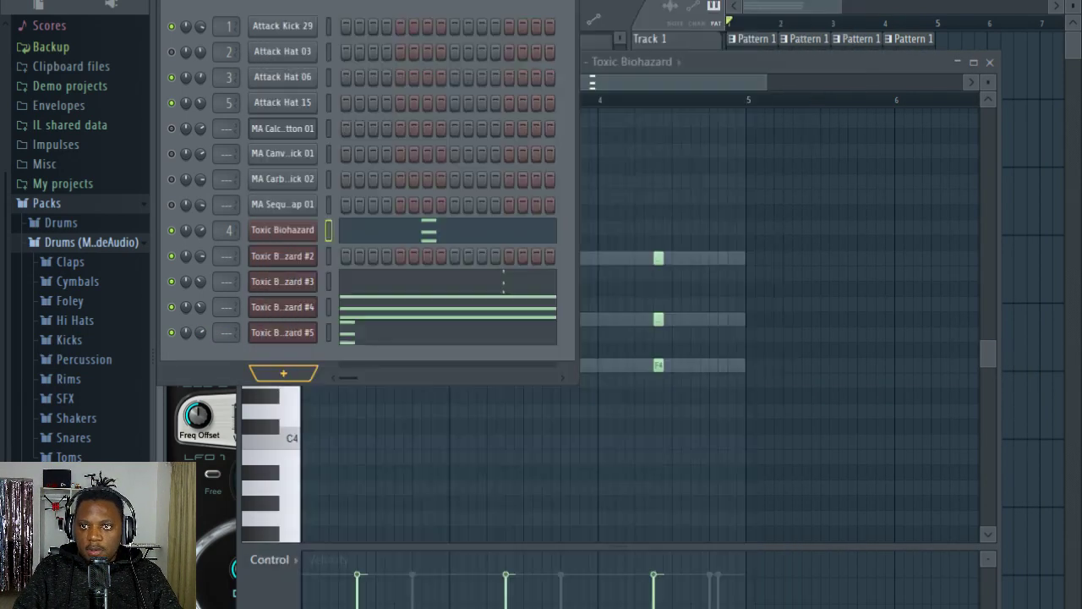
drag(514, 61, 602, 58)
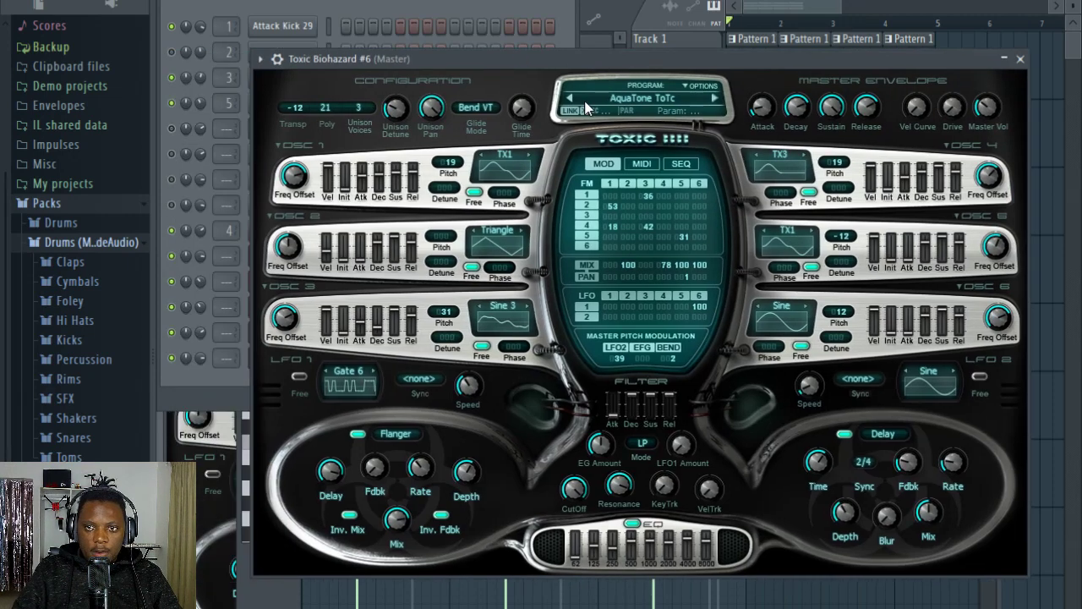
click(643, 99)
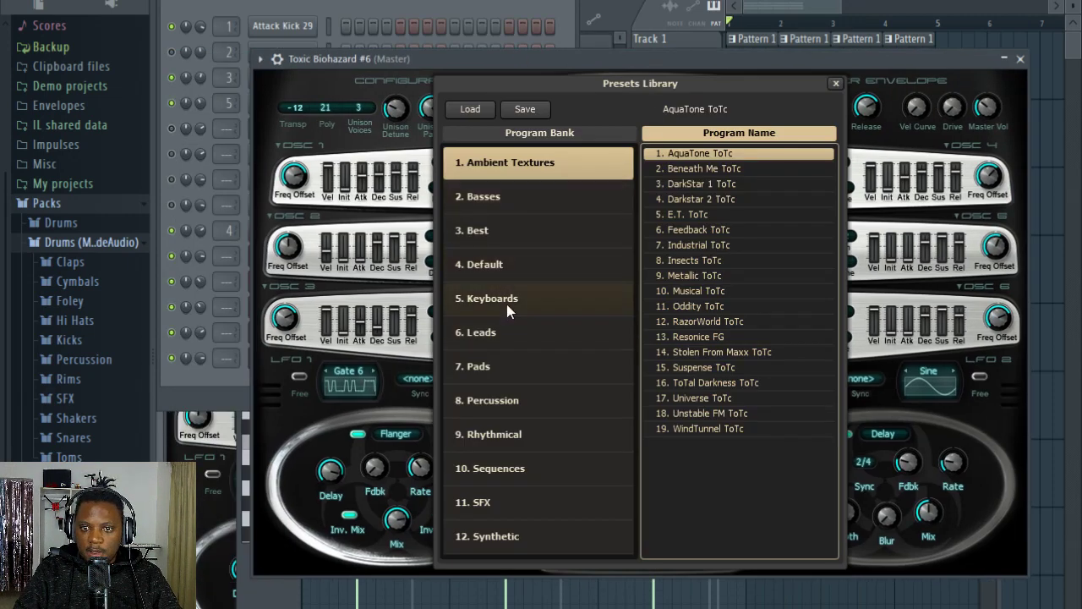
click(506, 334)
Step: Audition the Leads presets Bugs, Chaos and Biting Off Maxx ToTc, then step back to BigHit
click(735, 429)
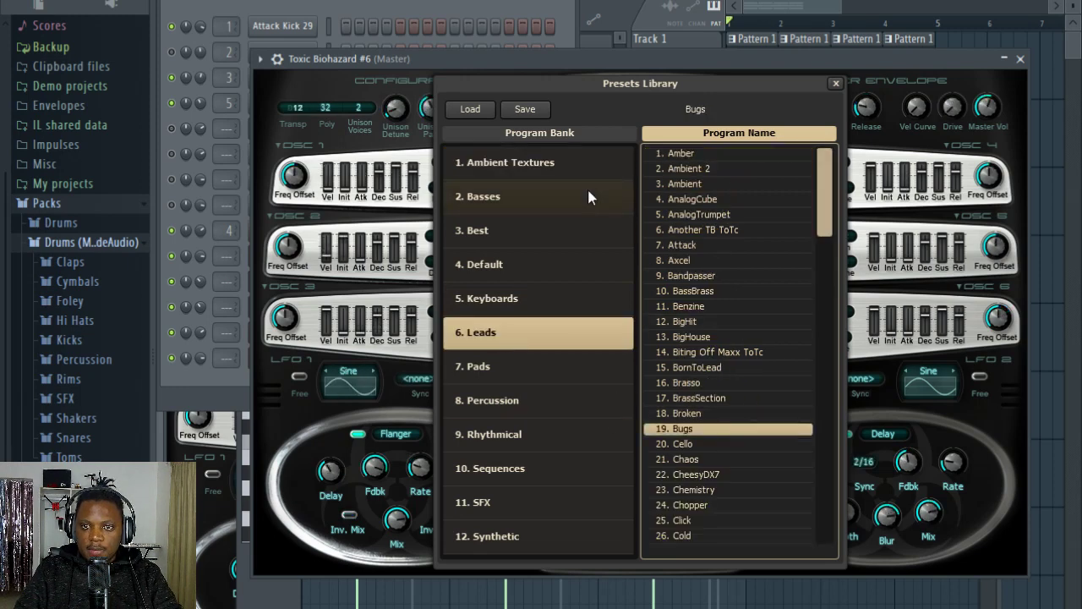
click(724, 458)
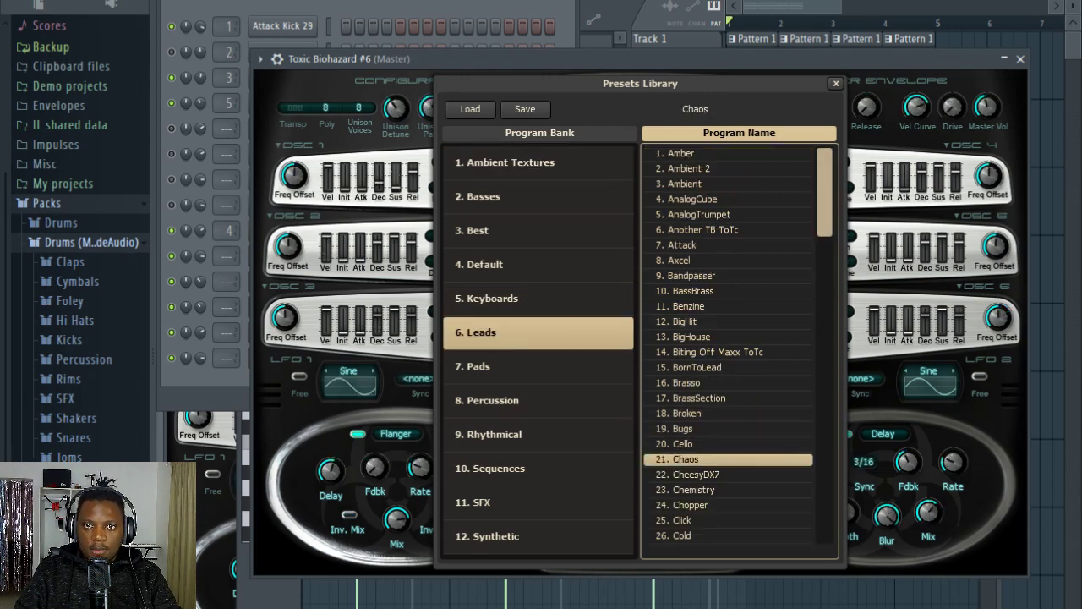
right_click(462, 1)
click(495, 12)
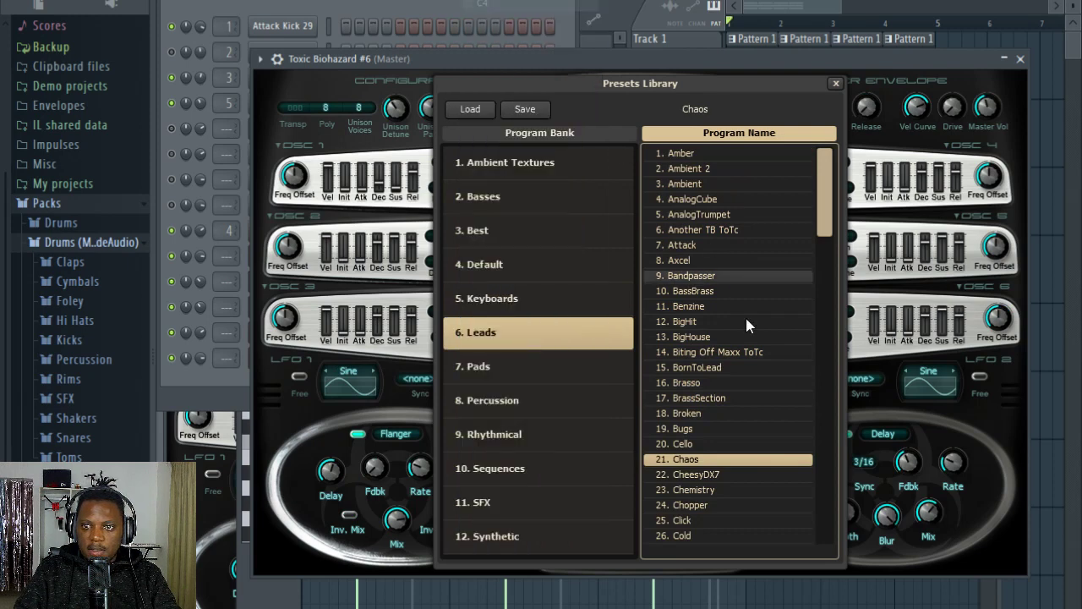
click(706, 349)
scroll(697, 303, down, 1)
key(Up)
key(Up)
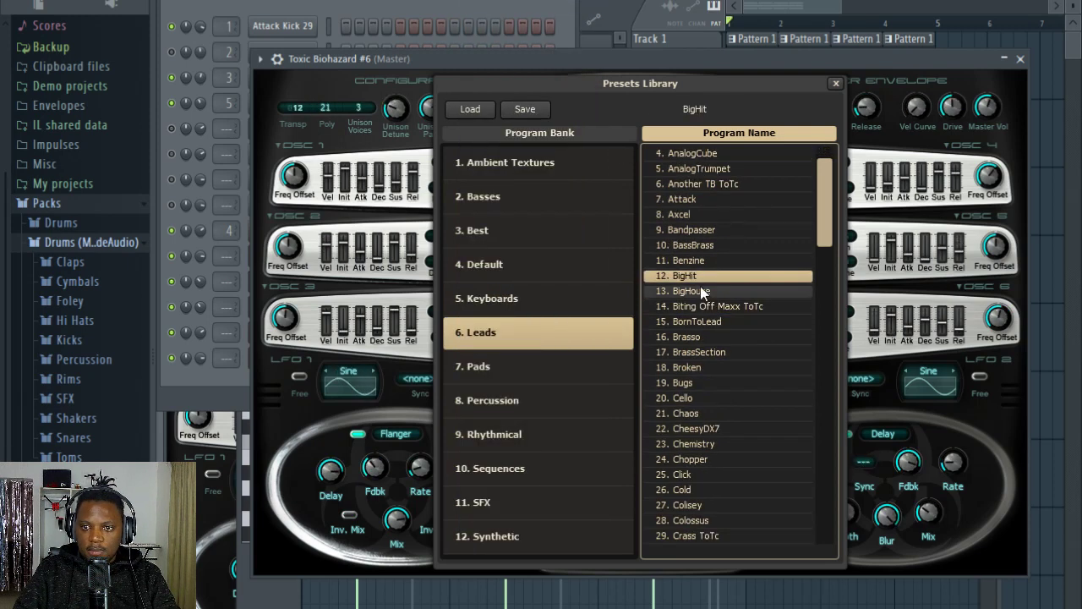
Step: Audition more Leads presets, including Benzine, BassBrass, Bandpasser, Chopper, Colisey and Colossus
click(722, 413)
click(707, 258)
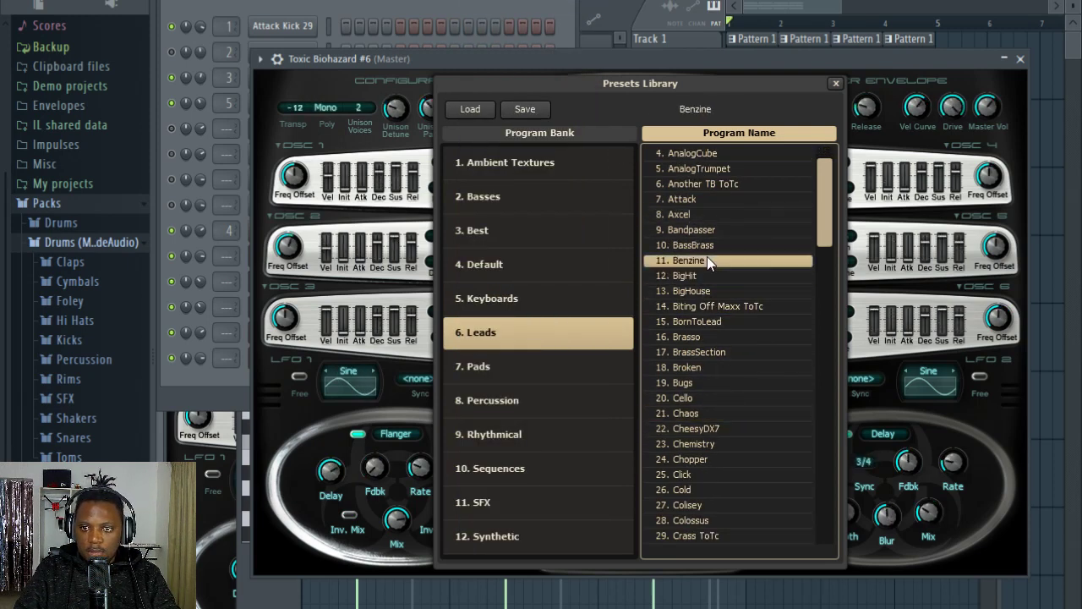
click(699, 246)
click(705, 231)
scroll(695, 352, down, 3)
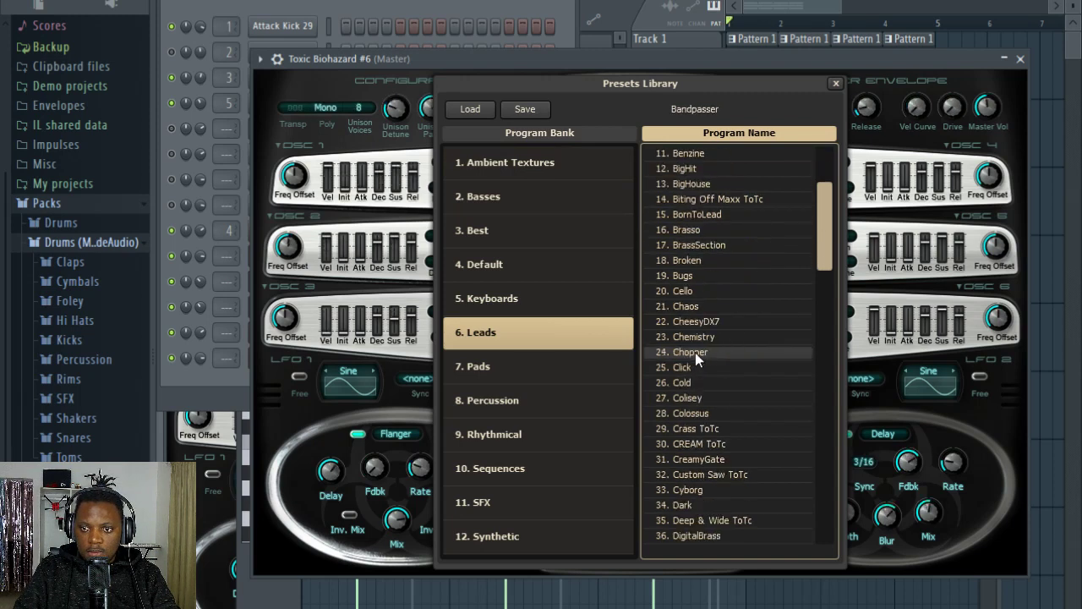
click(695, 353)
click(709, 396)
click(710, 418)
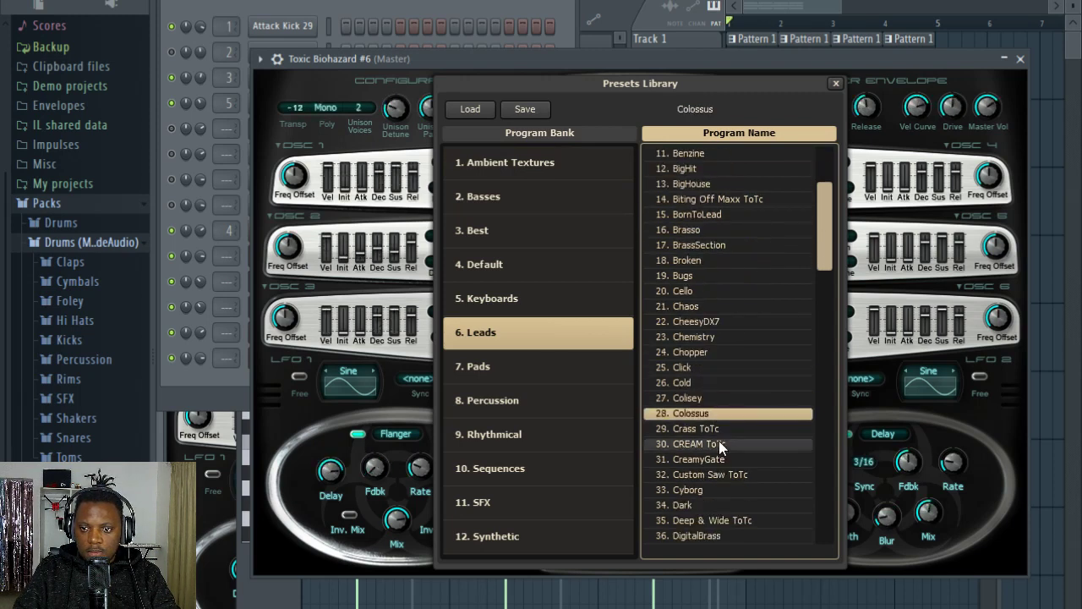
Step: Compare the Leads presets Dark, DigitalBrass and Cyborg, and load Dark on Toxic Biohazard #6
scroll(719, 425, down, 1)
click(719, 427)
click(717, 459)
scroll(717, 457, down, 1)
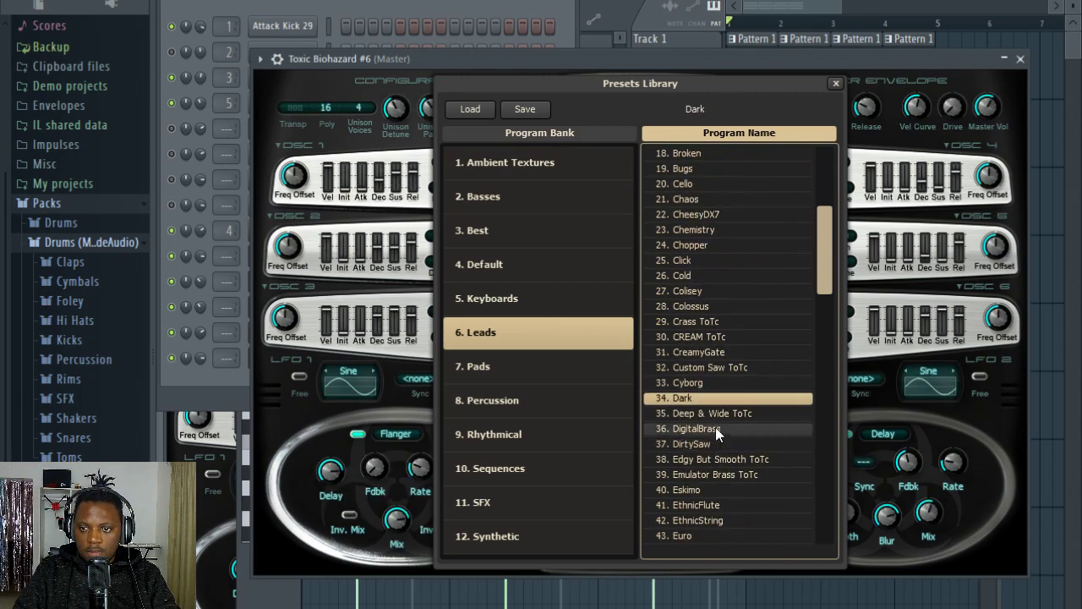
click(713, 428)
click(699, 382)
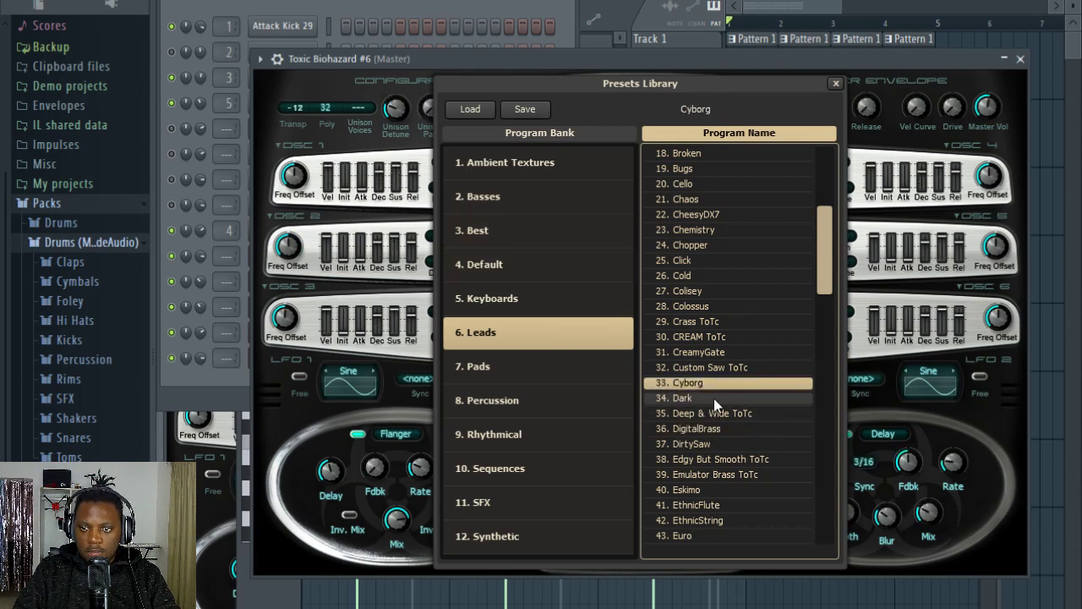
click(712, 398)
Step: Open the piano roll of Toxic Biohazard #6 at the start of bar 1, zoomed in for note entry
click(328, 5)
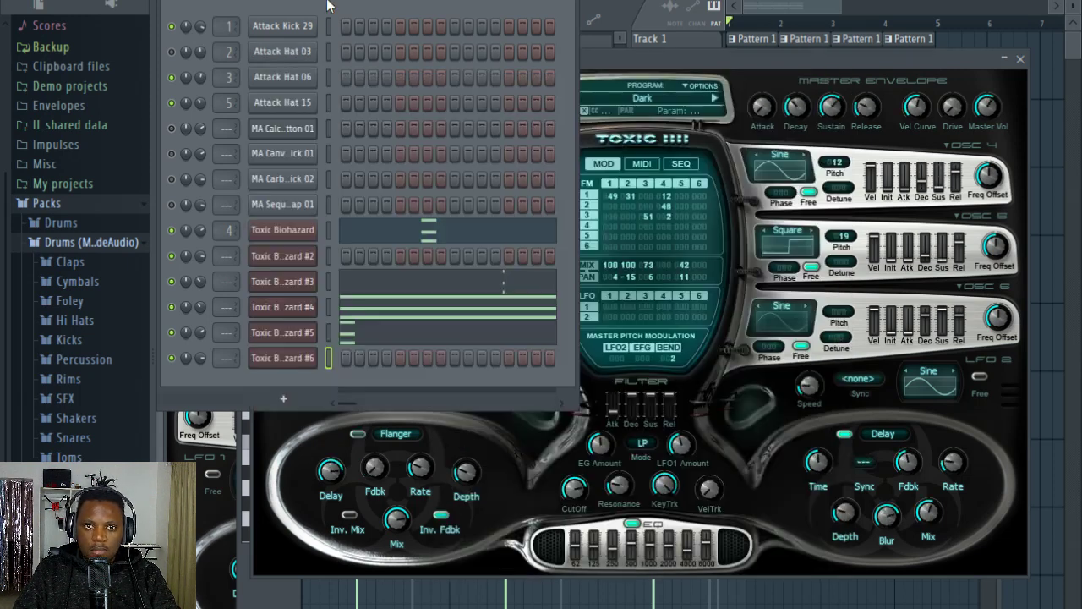
right_click(300, 357)
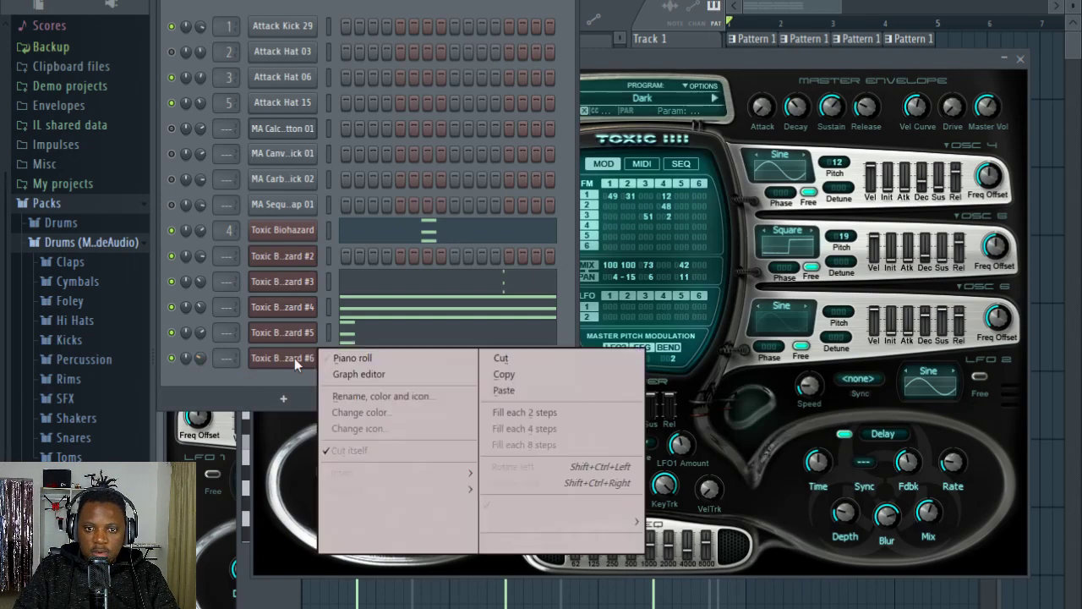
click(351, 357)
scroll(367, 201, up, 3)
scroll(387, 198, down, 3)
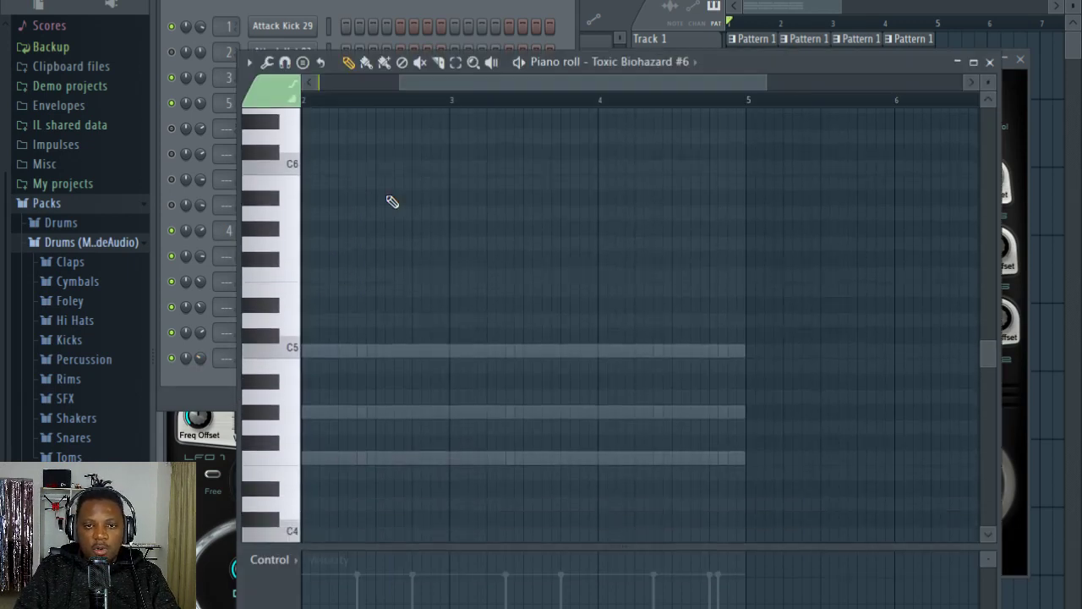
drag(436, 86, 206, 97)
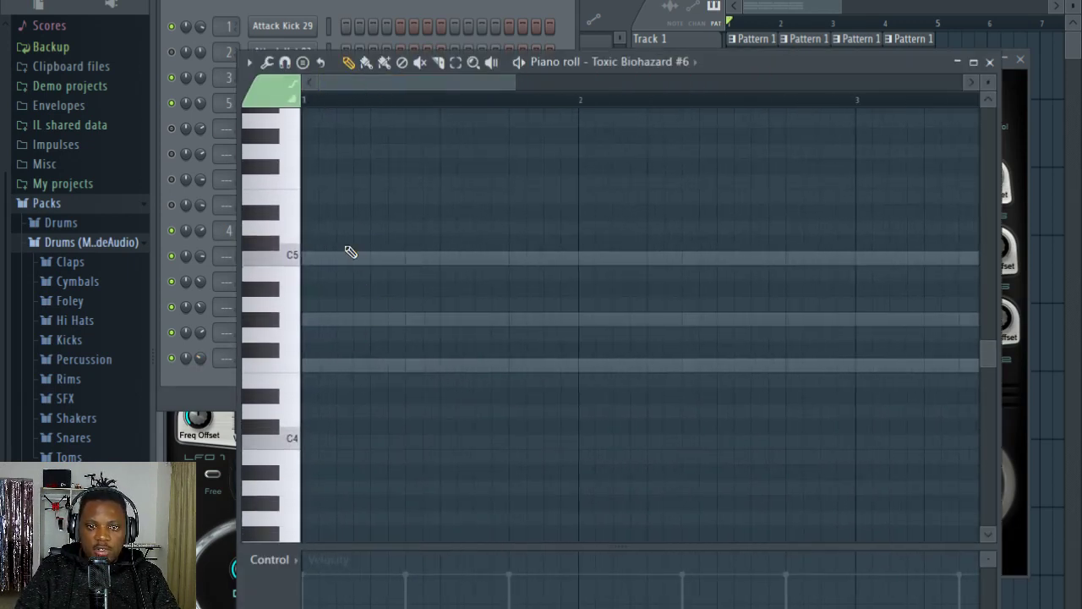
scroll(353, 83, up, 2)
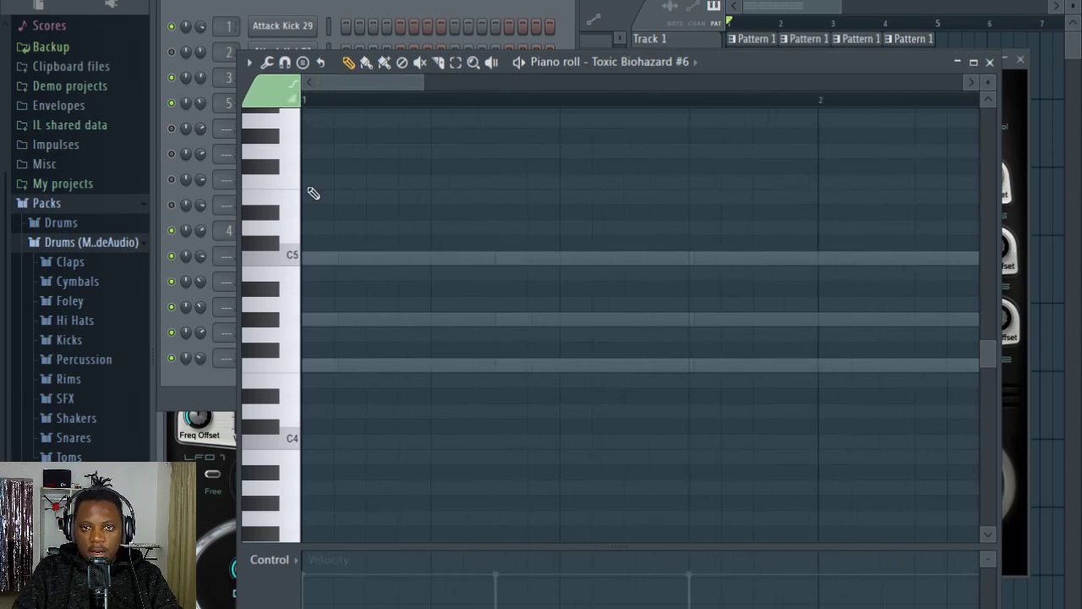
scroll(349, 90, up, 2)
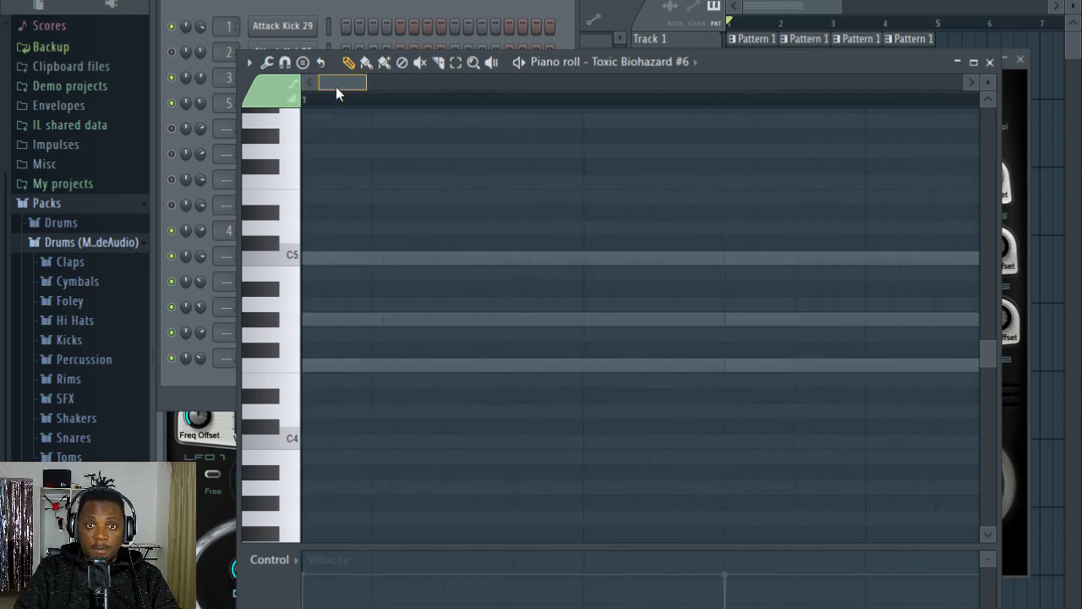
Step: Play the song and try the C5 key of Toxic Biohazard #6 over it
key(space)
click(293, 258)
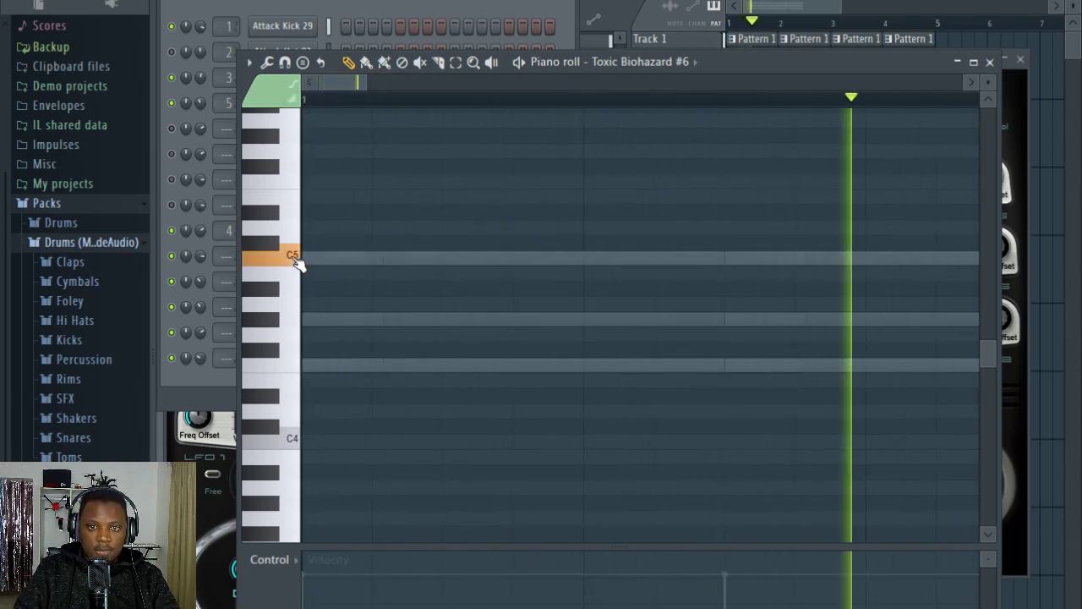
click(294, 258)
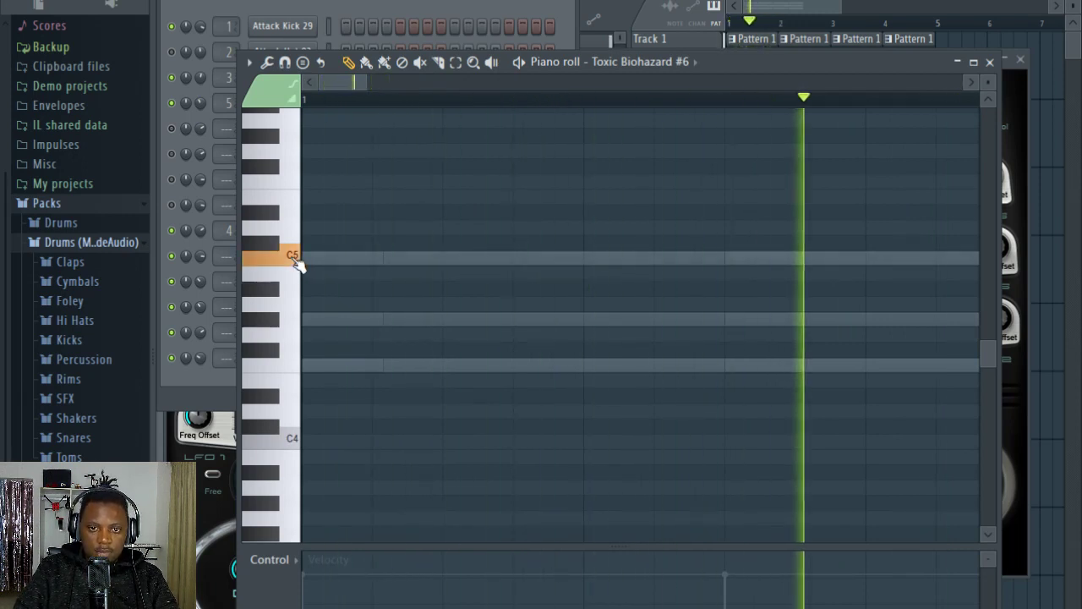
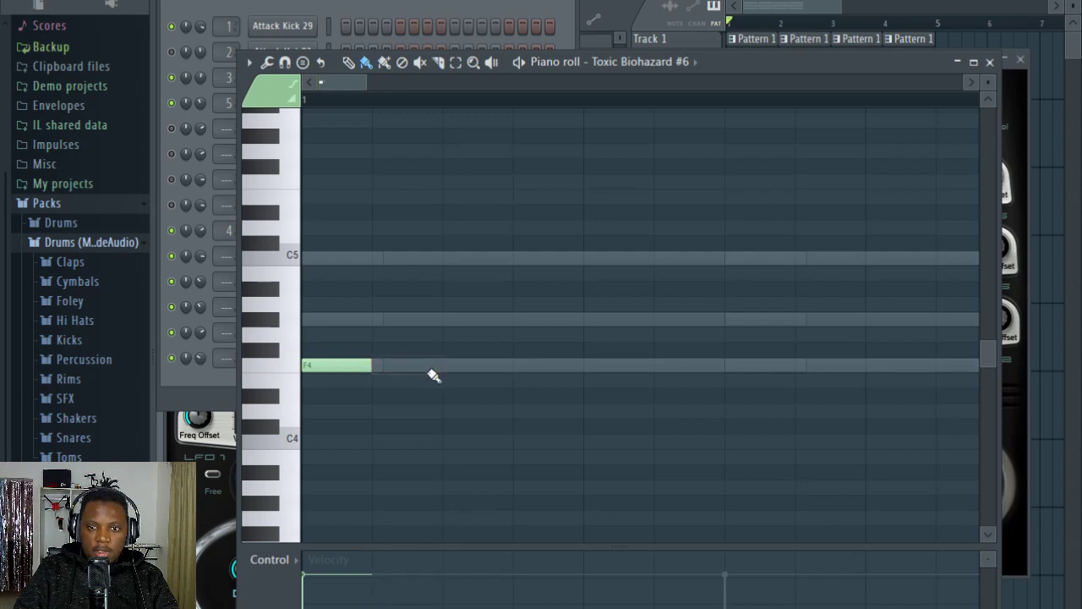
Step: Add a G#4 and a C5 note after the opening F4 in Toxic Biohazard #6 and play the rising figure
click(386, 319)
click(454, 258)
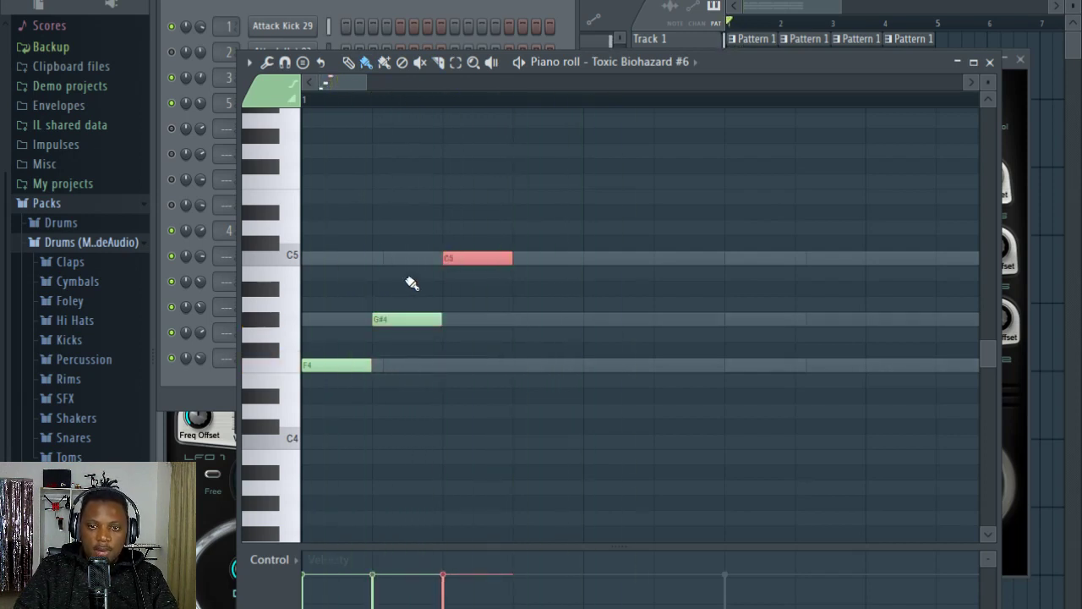
drag(365, 102, 347, 86)
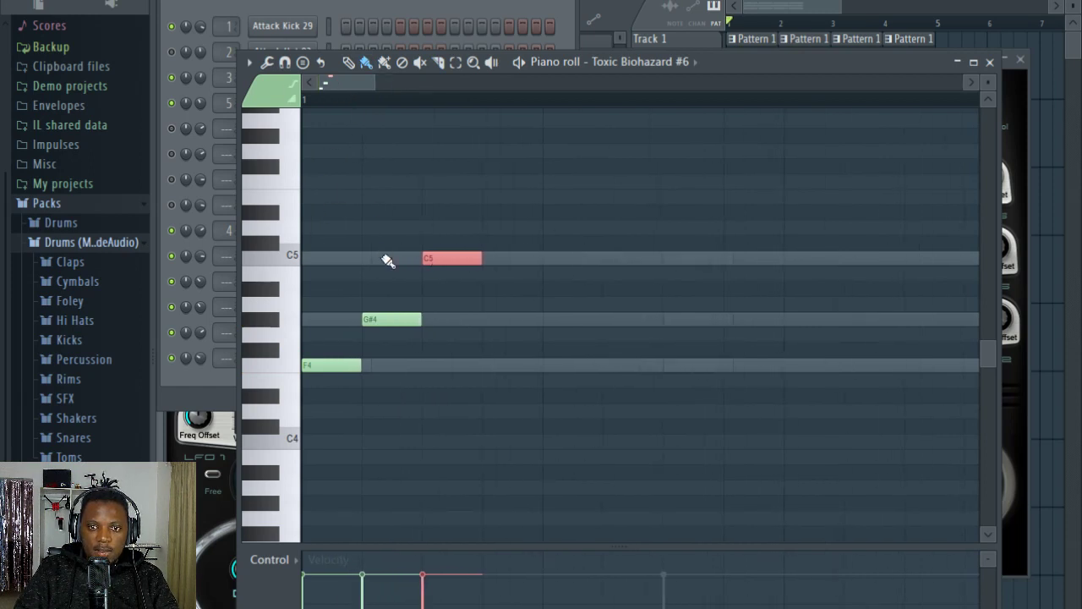
right_click(473, 227)
key(space)
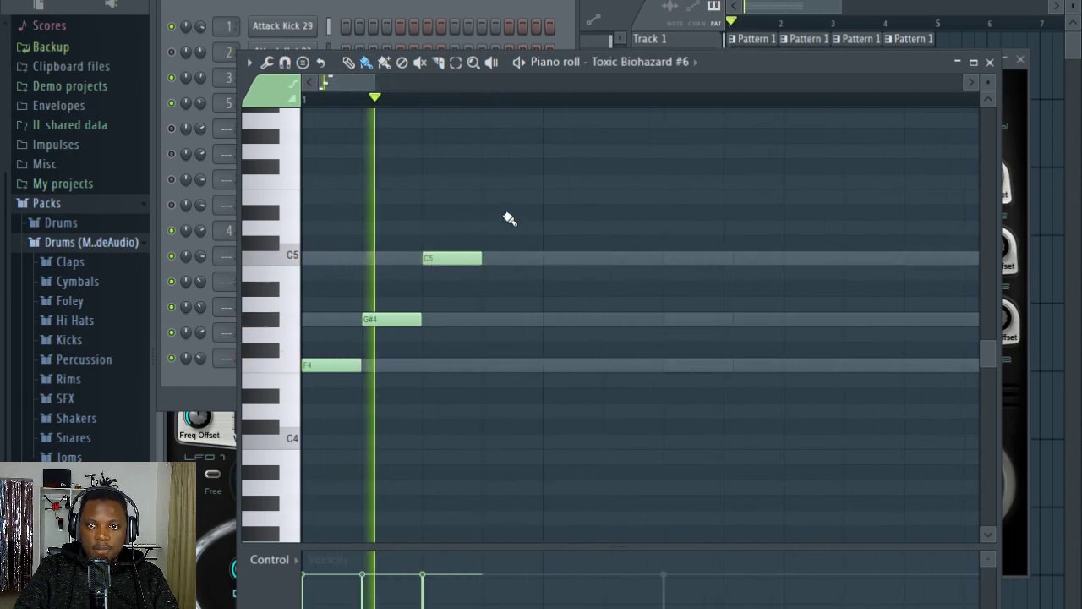
scroll(389, 105, down, 4)
key(space)
Step: Copy the three-note figure half a bar further on and add an extra F4 just before the copy
drag(404, 429, 274, 240)
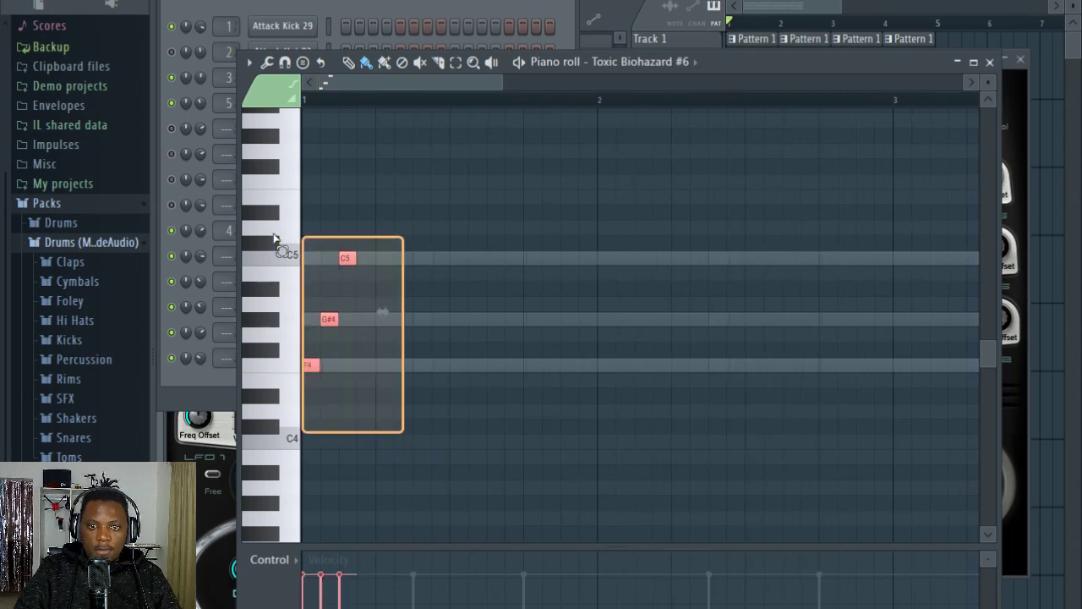
drag(311, 365, 457, 366)
key(space)
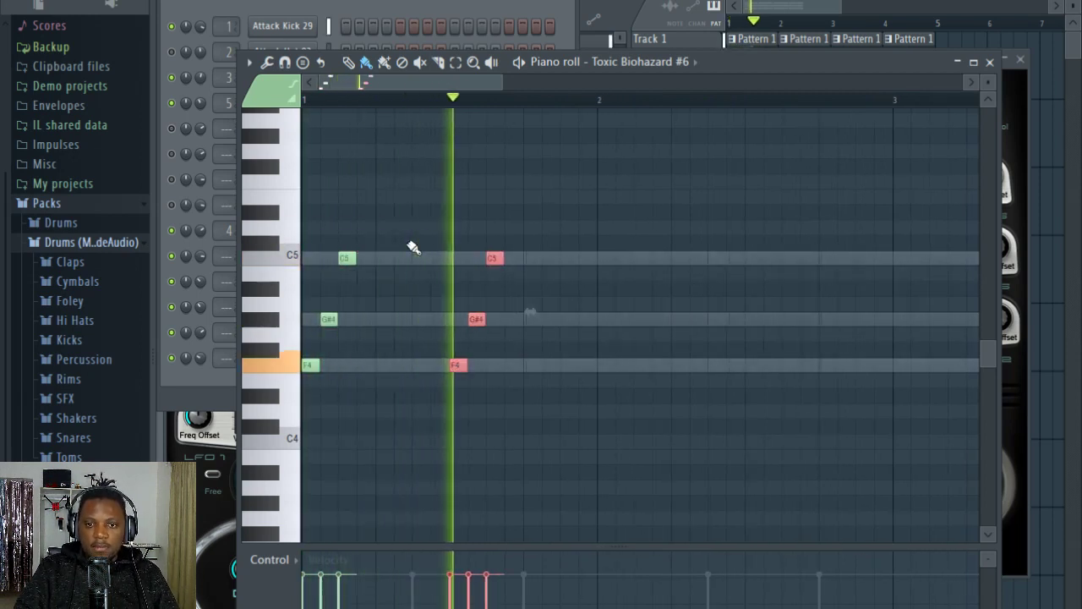
click(440, 366)
key(space)
Step: Play the song and adjust the channel volume of Toxic Biohazard #6 while listening
click(414, 20)
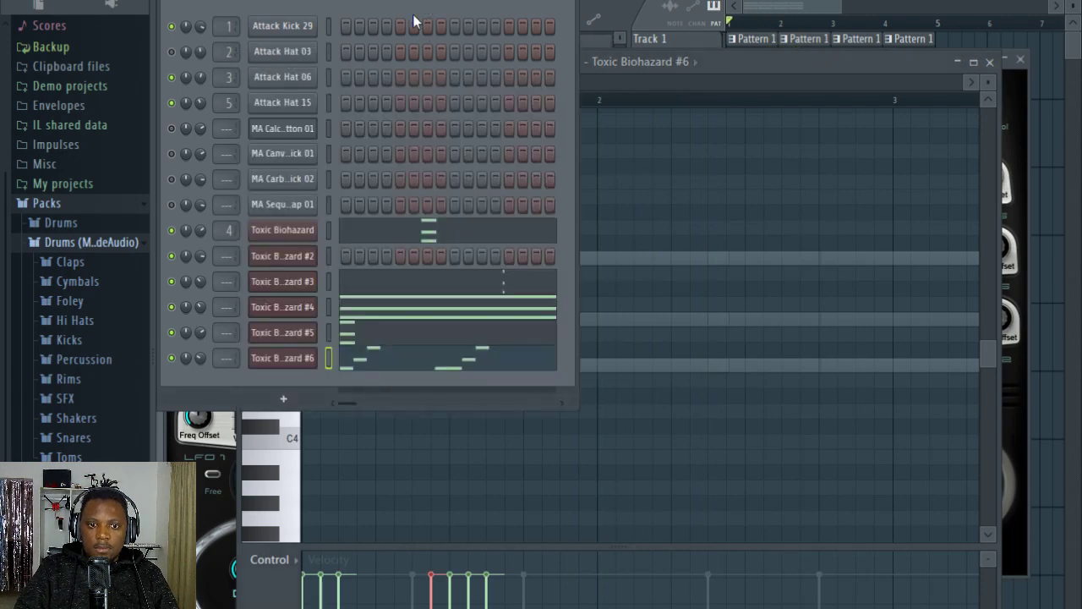
key(space)
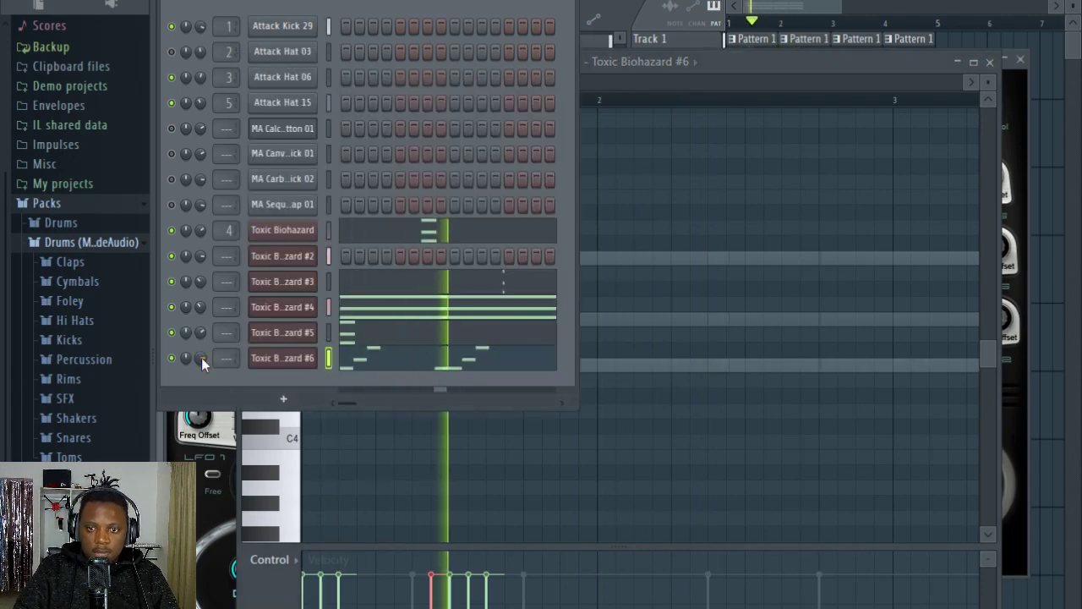
click(729, 72)
key(space)
Step: Copy the whole one-bar lead phrase to the start of bar 2 and play it
key(ctrl+a)
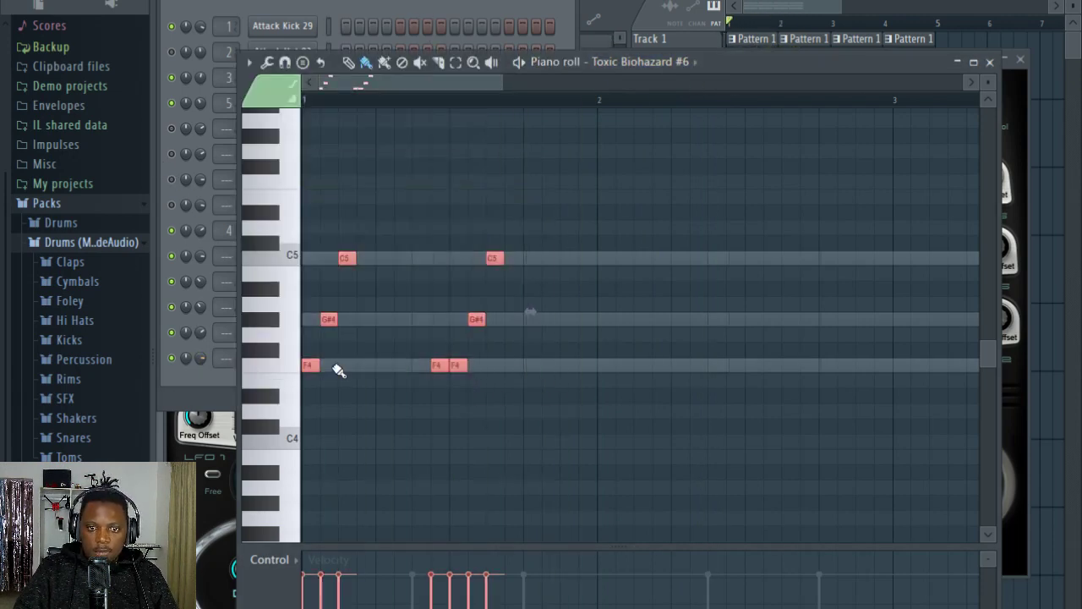
drag(310, 366, 607, 380)
key(space)
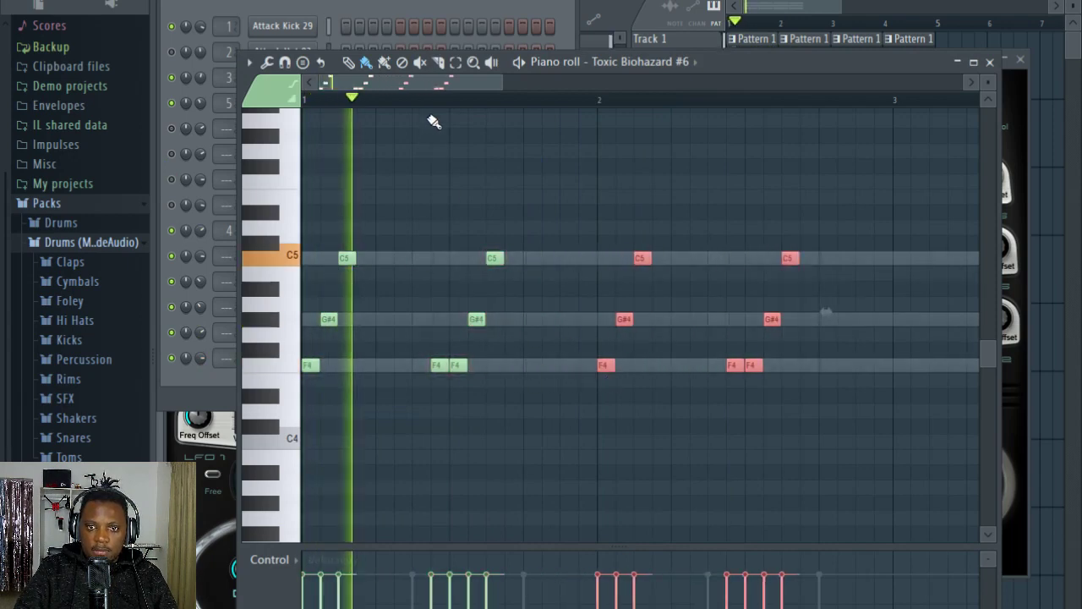
Step: Copy the two-bar lead phrase to bar 3 so the part fills bars 1 to 4
scroll(434, 110, down, 1)
scroll(435, 110, down, 1)
drag(652, 476, 329, 242)
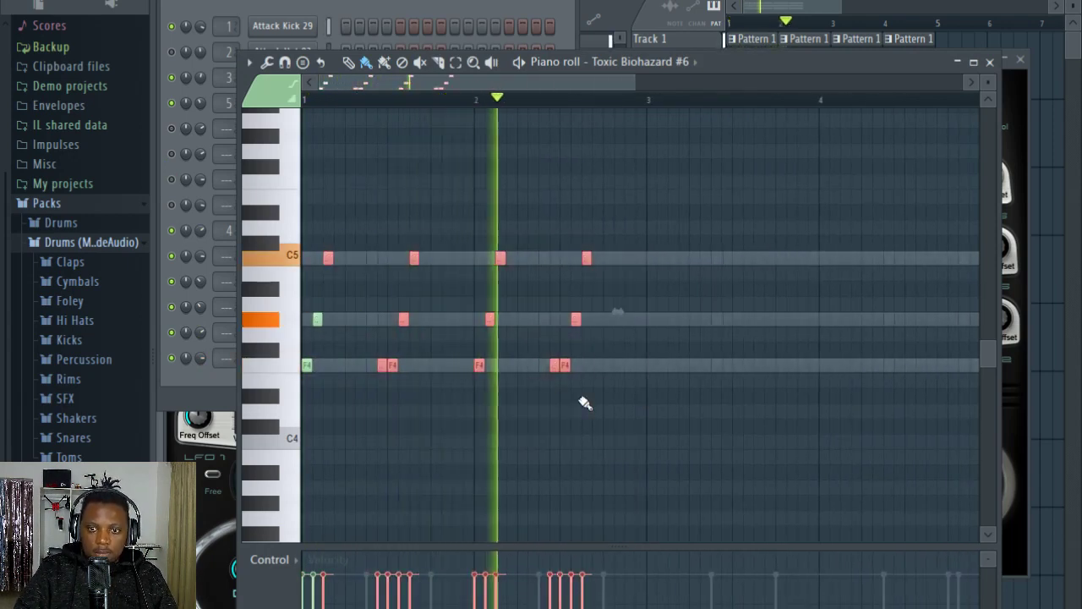
drag(585, 403, 239, 158)
drag(304, 364, 649, 365)
scroll(495, 109, down, 3)
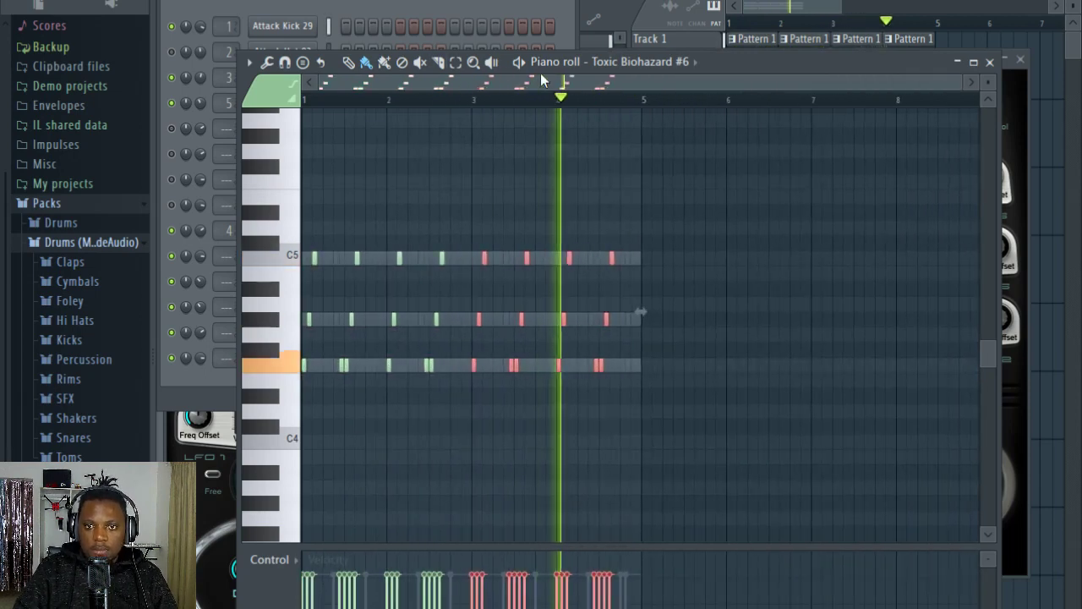
Step: Transpose all lead notes of Toxic Biohazard #6 up one octave and lower the channel's volume
click(452, 7)
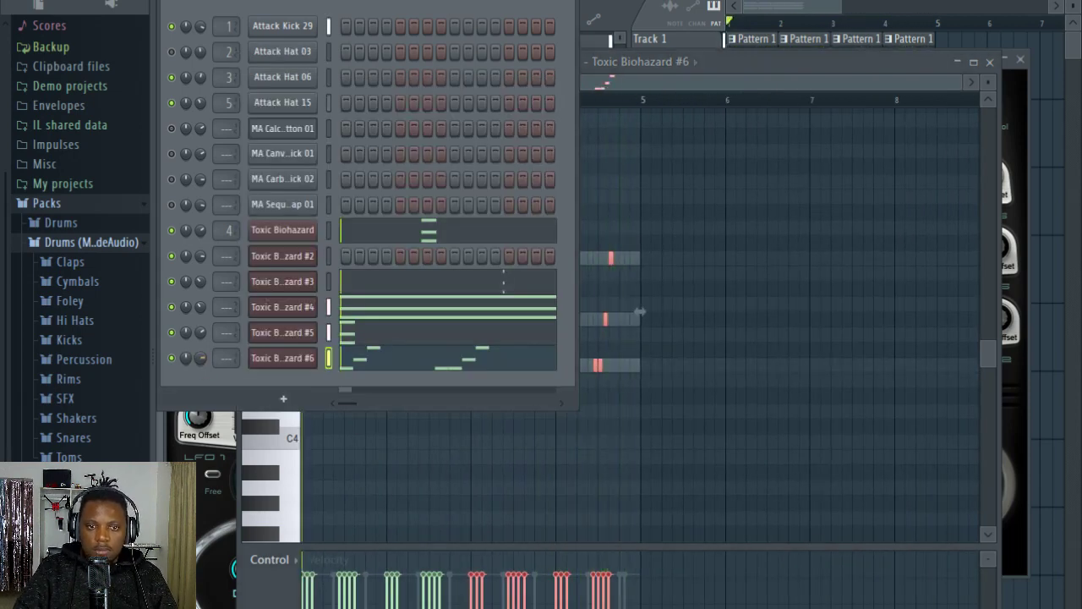
click(764, 66)
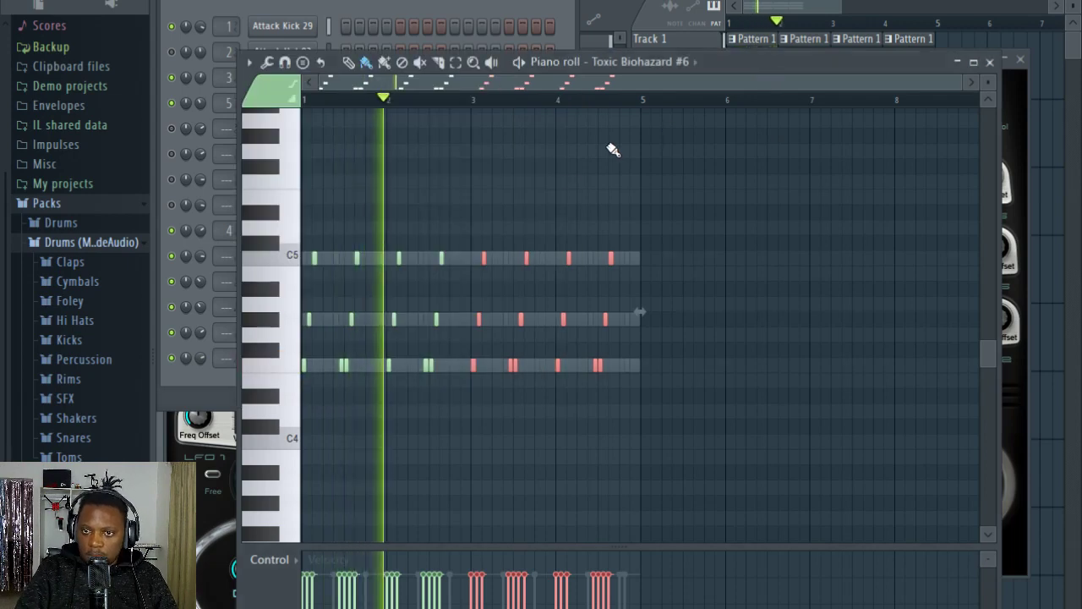
key(ctrl+Up)
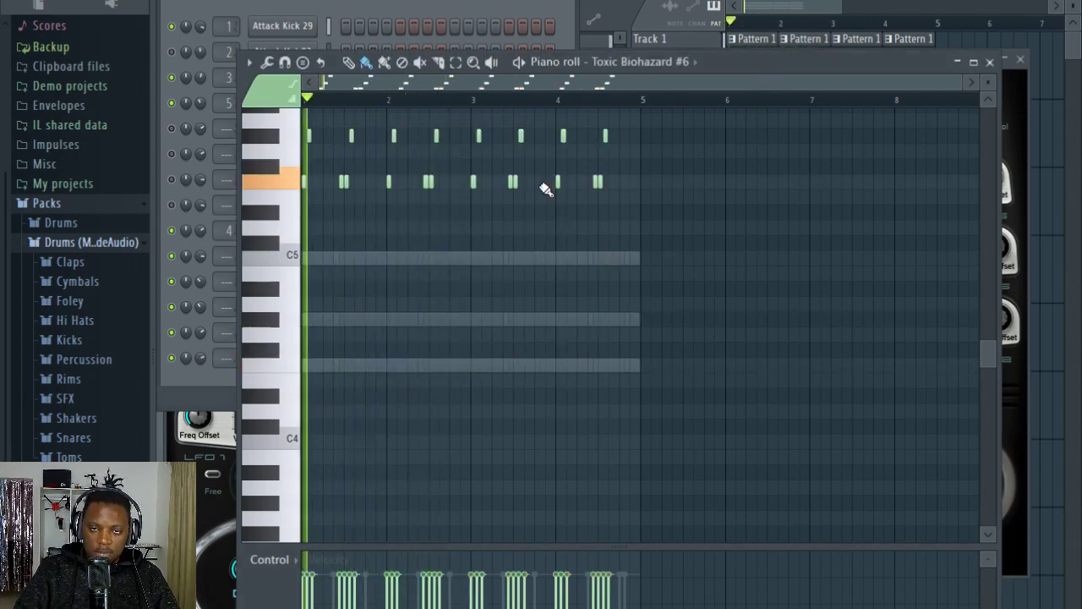
click(208, 372)
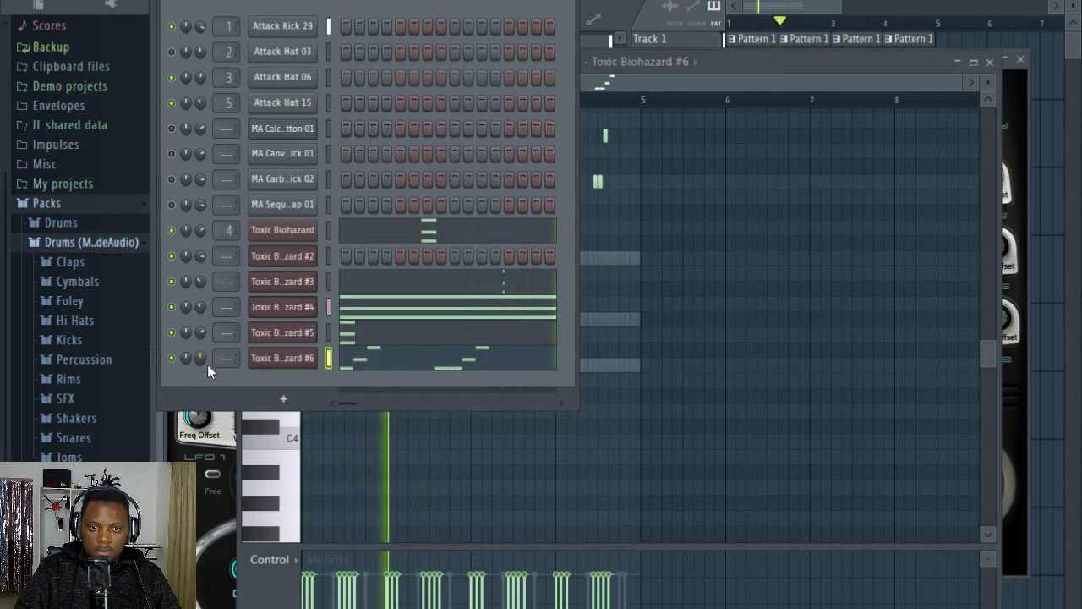
drag(202, 358, 201, 381)
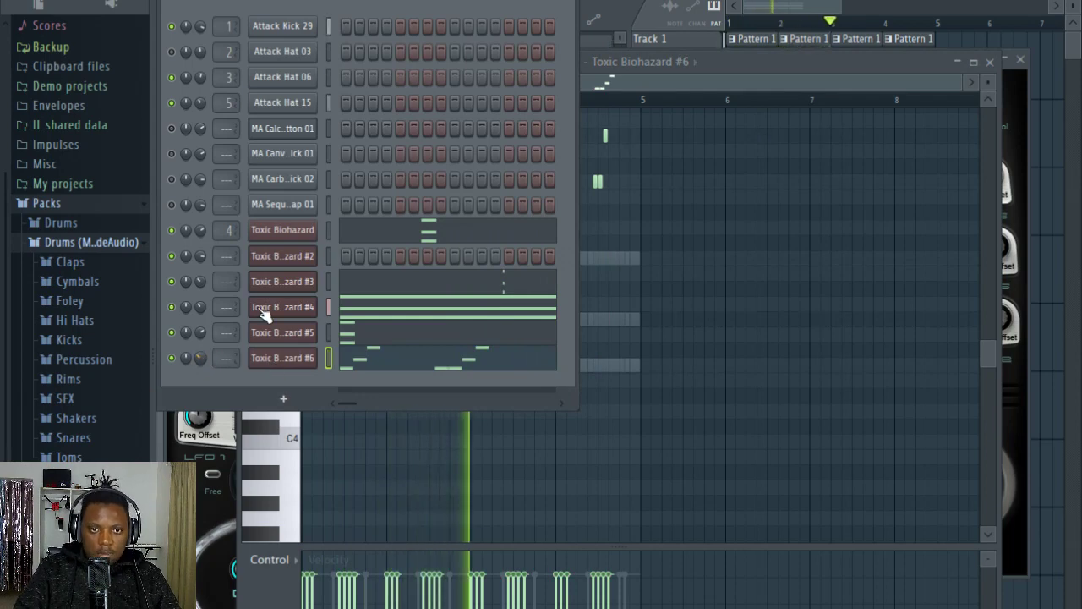
Step: Unmute MA Carb..ick 02, MA Calc..tton 01 and Attack Hat 03, and adjust the MA Calc..tton 01 volume during playback
key(F5)
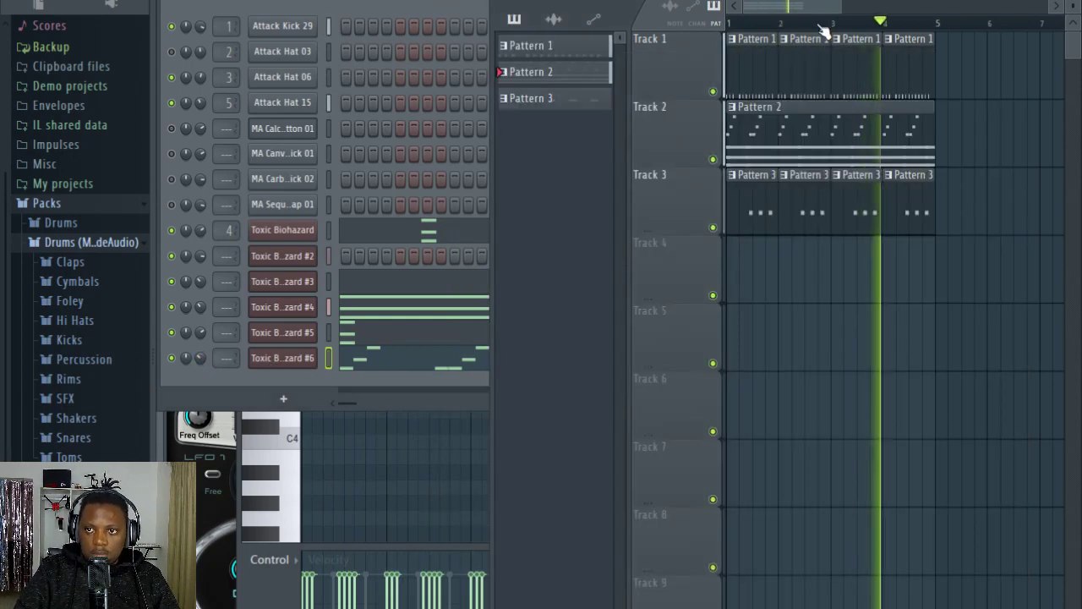
click(237, 12)
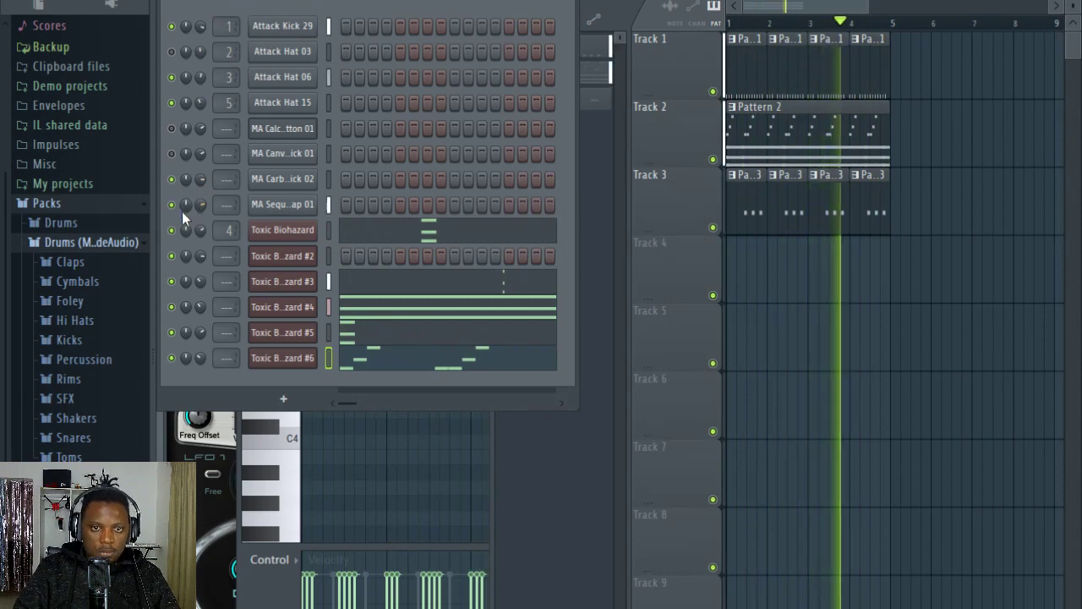
click(173, 130)
drag(200, 130, 198, 109)
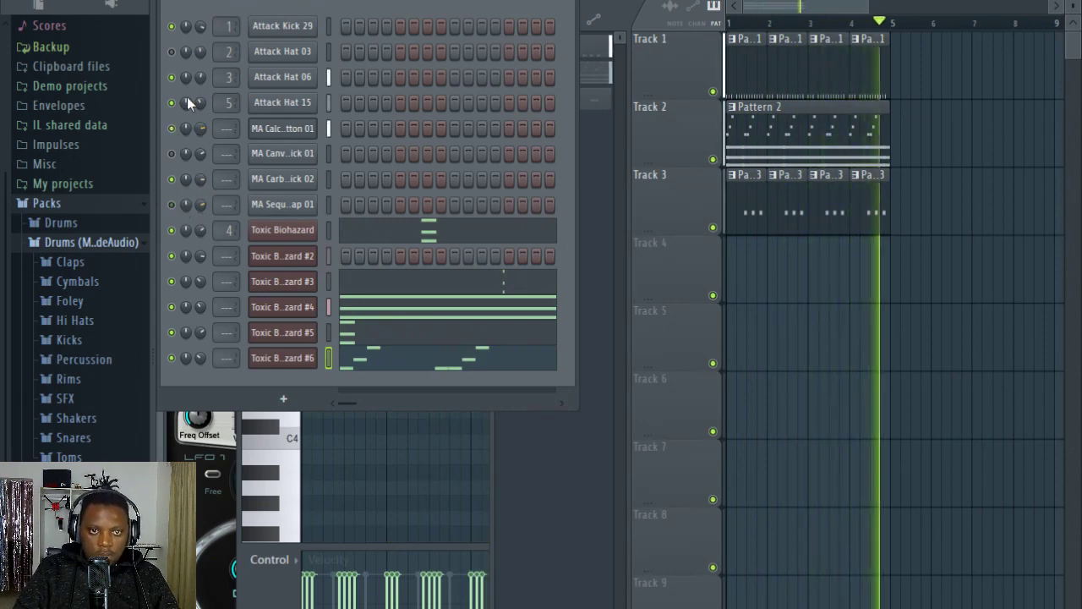
click(172, 54)
Step: Open Pattern 1 and replace the MA Calc..tton 01 hits with hits on steps 5 and 13
double_click(756, 67)
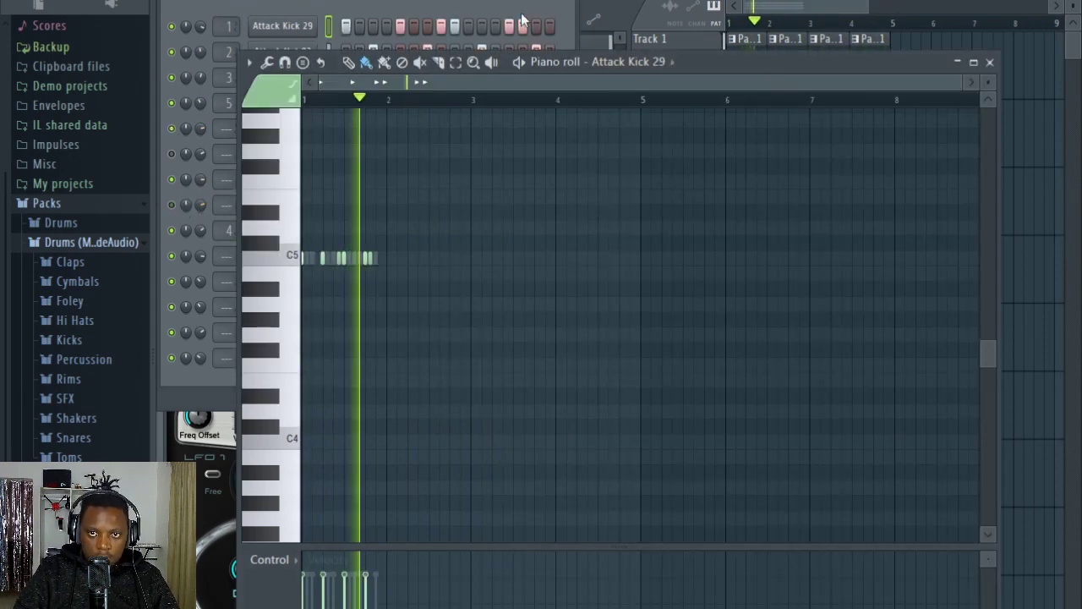
click(441, 5)
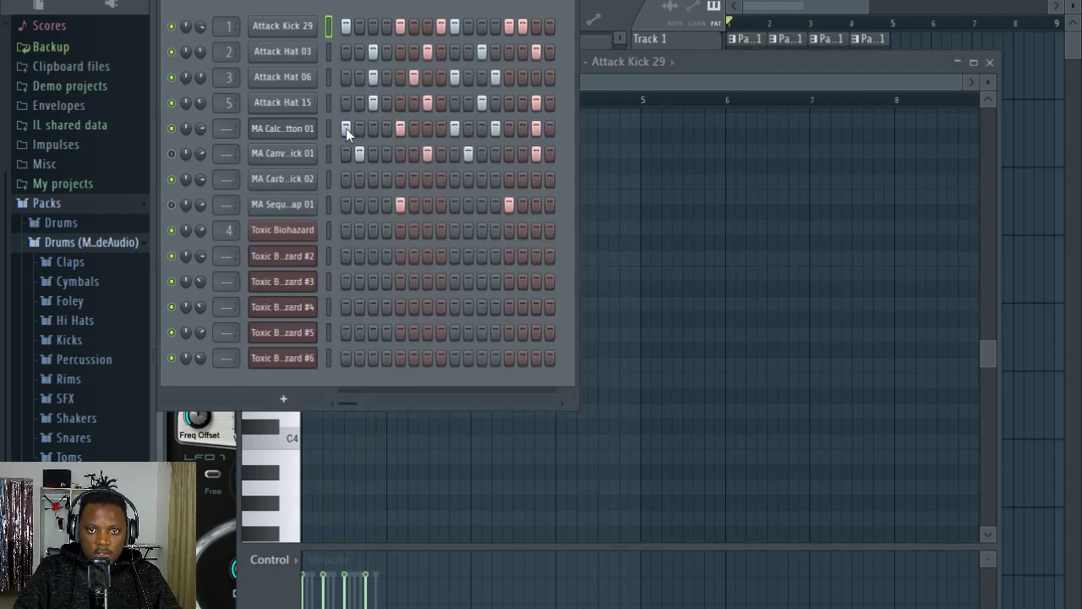
drag(346, 129, 569, 128)
key(space)
key(space)
key(space)
click(402, 129)
click(509, 129)
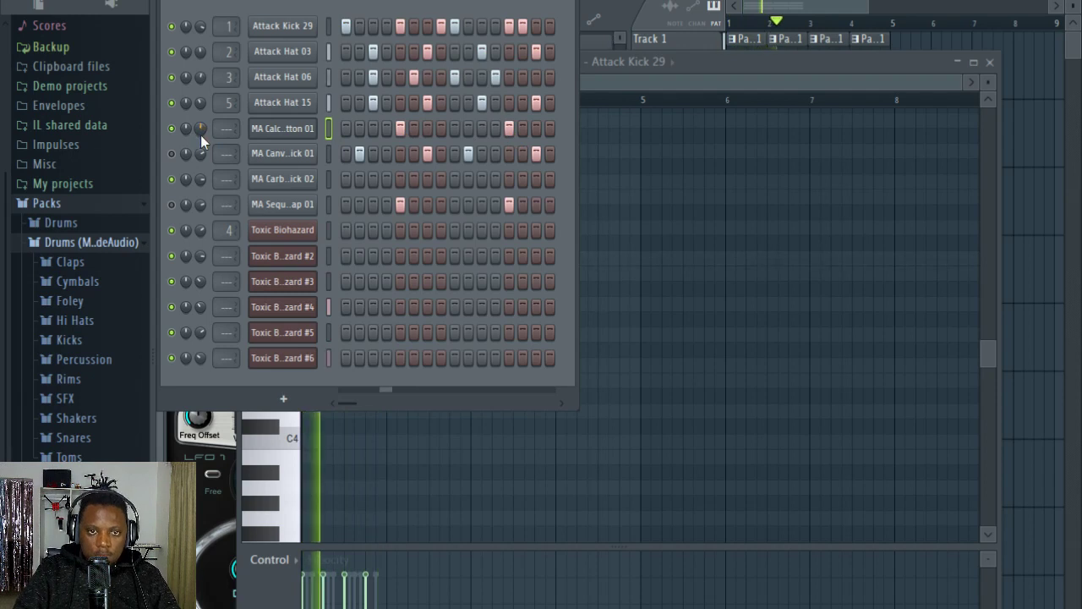
Step: Unmute MA Canv..ick 01 and replace its hits with a single hit on step 15
click(174, 153)
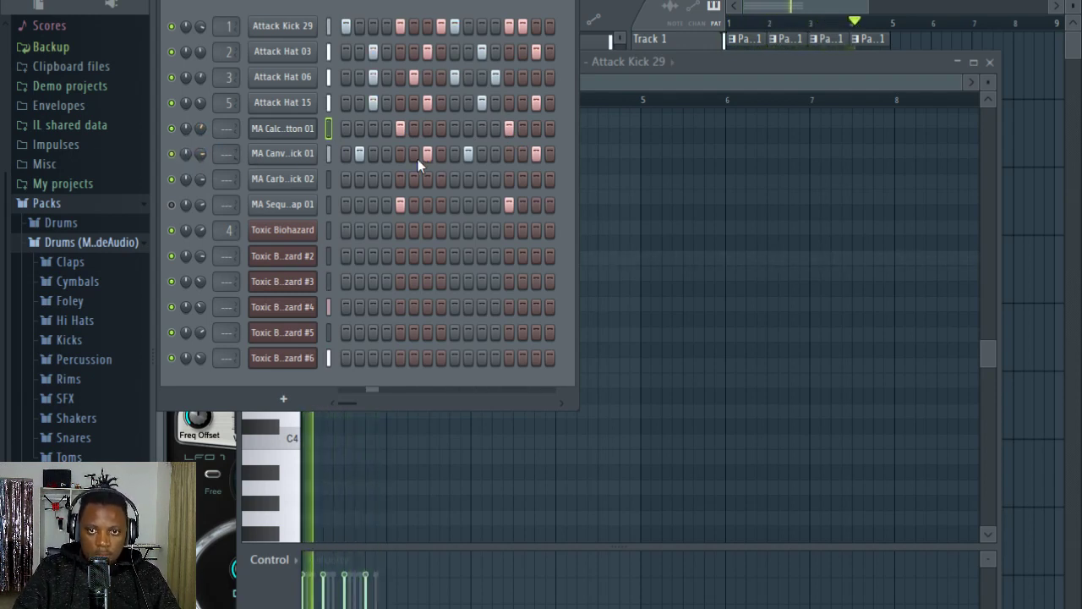
drag(360, 156, 560, 157)
click(547, 155)
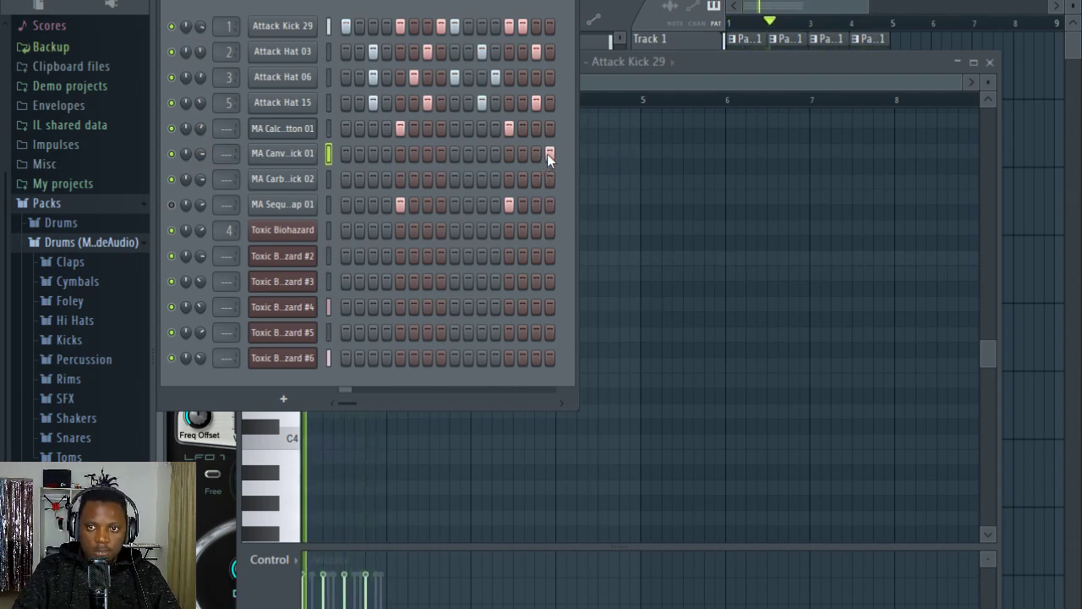
click(547, 153)
click(535, 154)
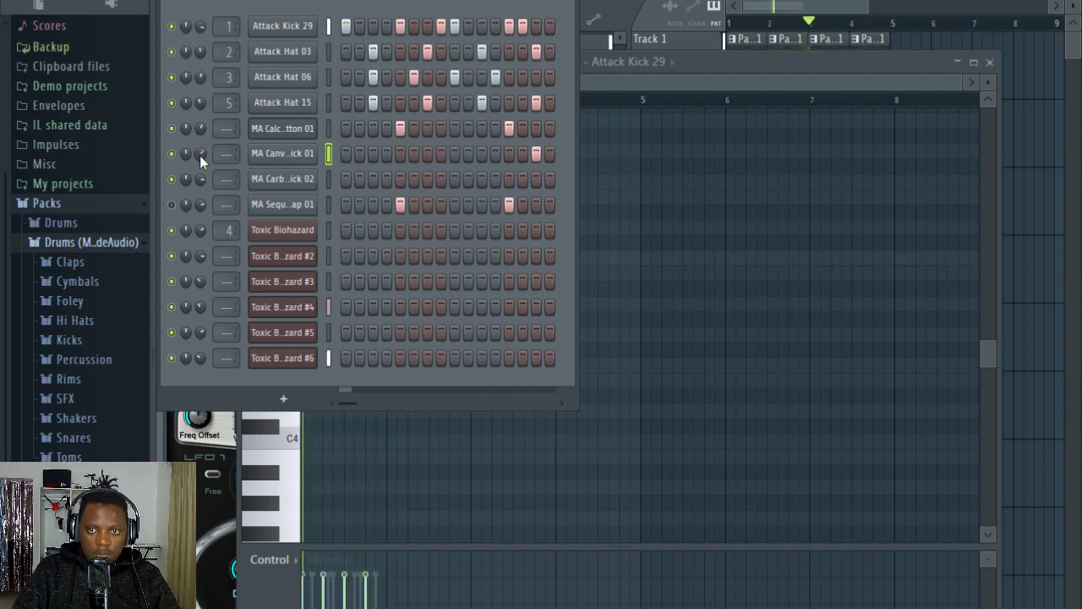
Step: Try the single MA Canv..ick 01 hit on step 14 and return it to step 15
click(536, 157)
click(519, 155)
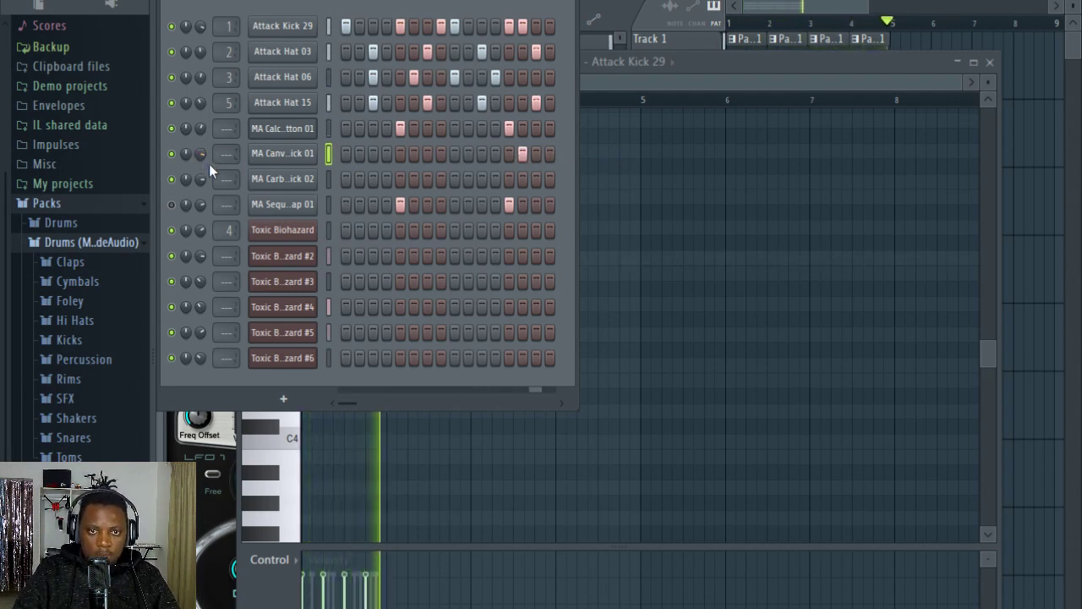
click(523, 155)
click(536, 154)
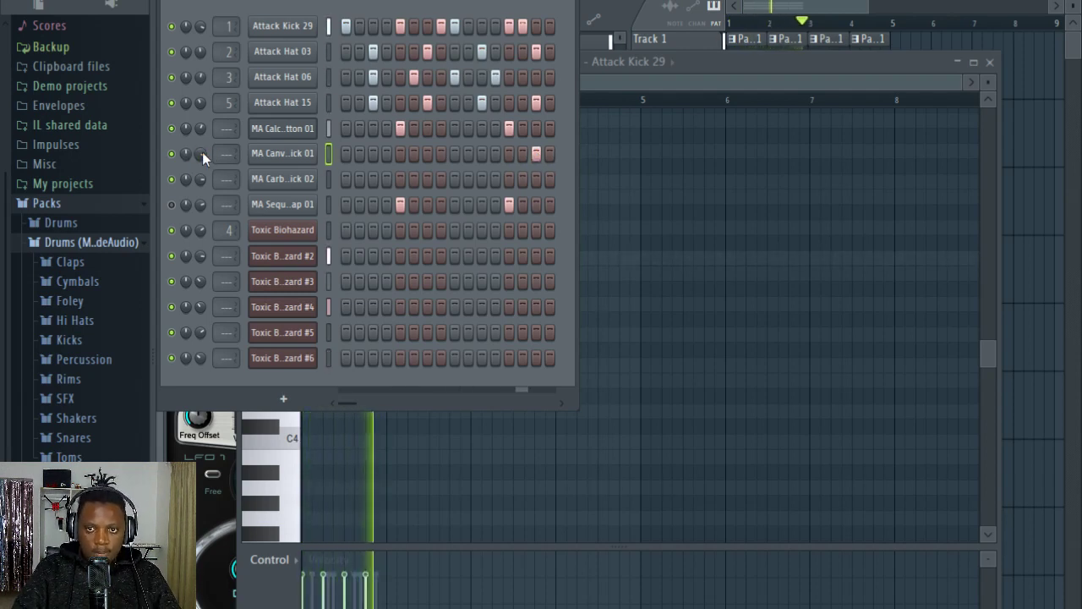
Step: Unmute MA Sequ..ap 01, open Pattern 2 with its channels shown, and stop playback after listening
click(172, 205)
click(937, 1)
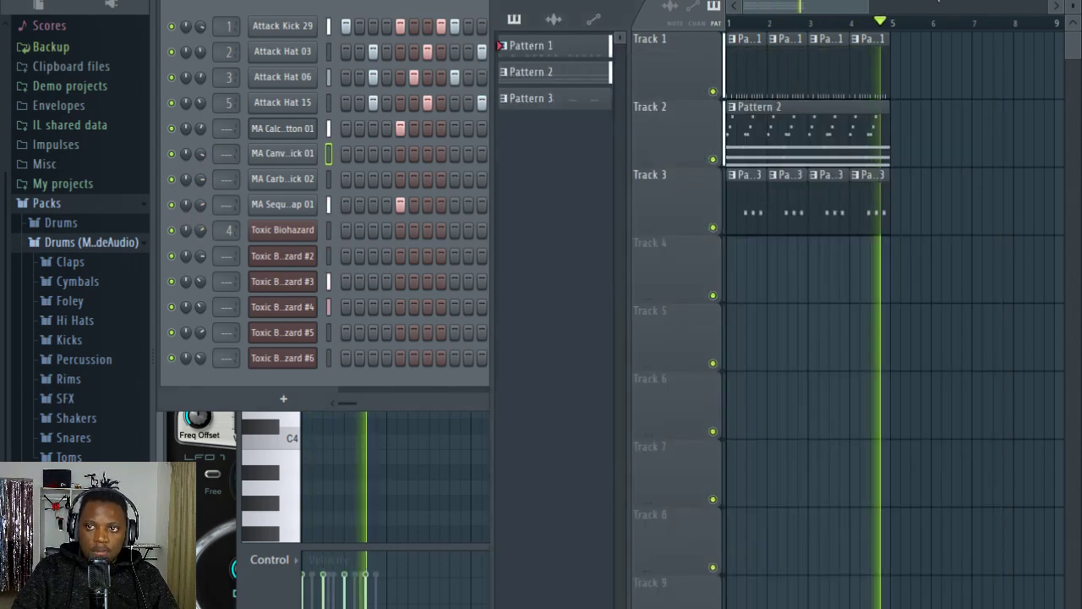
double_click(751, 147)
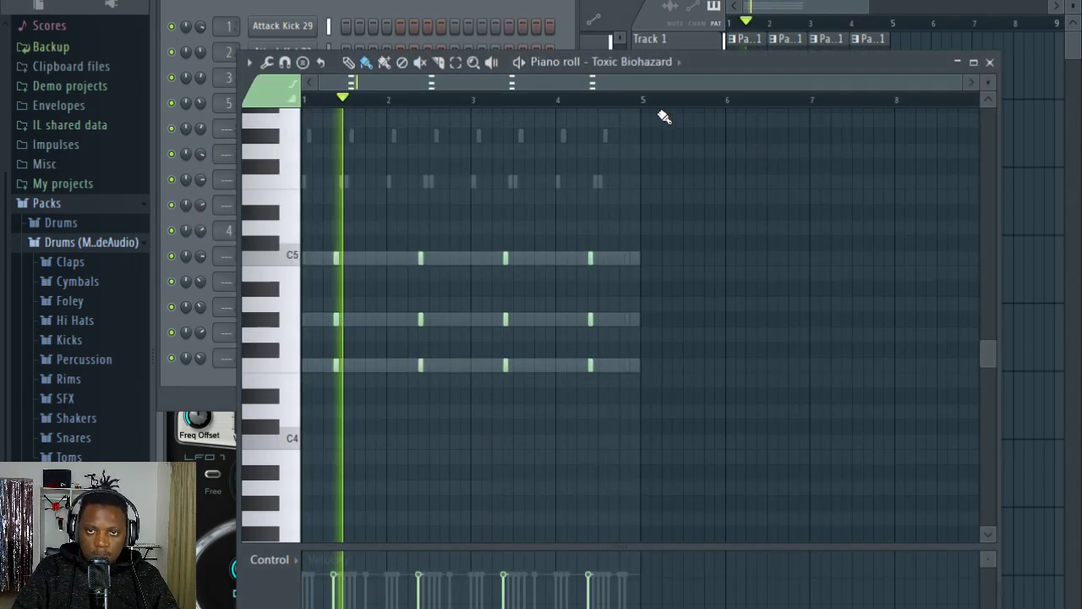
click(425, 7)
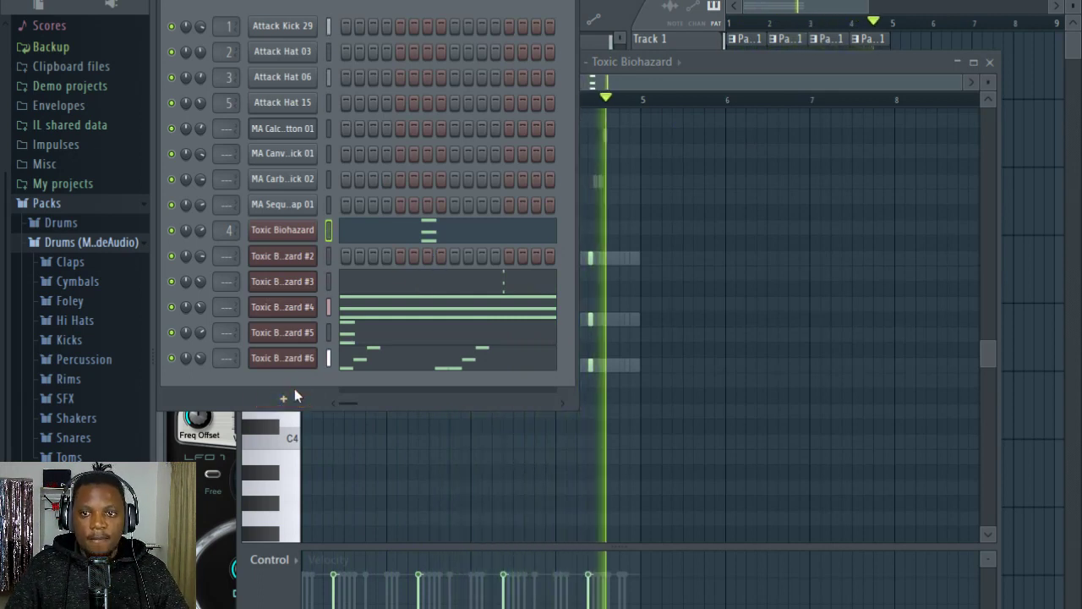
key(space)
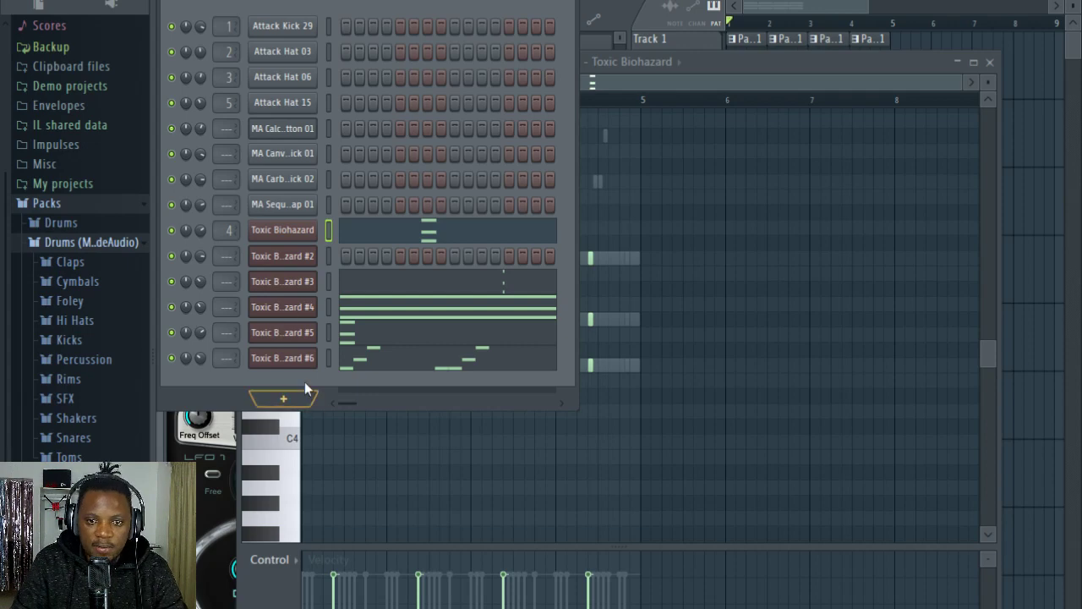
Step: Add a Fruity DX10 channel and load its eFlute preset
click(285, 397)
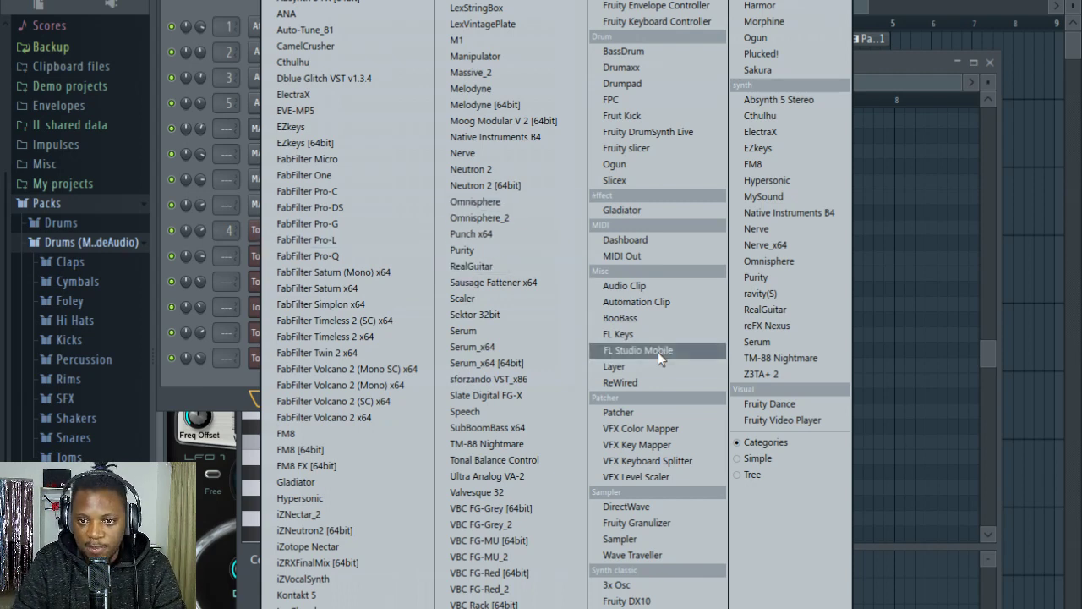
click(665, 603)
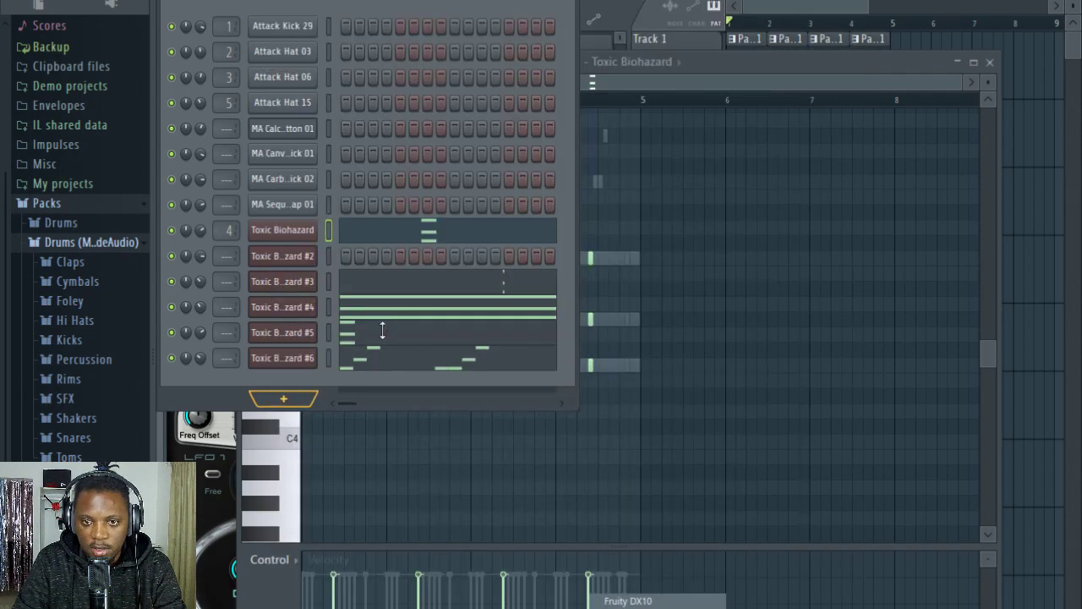
click(195, 85)
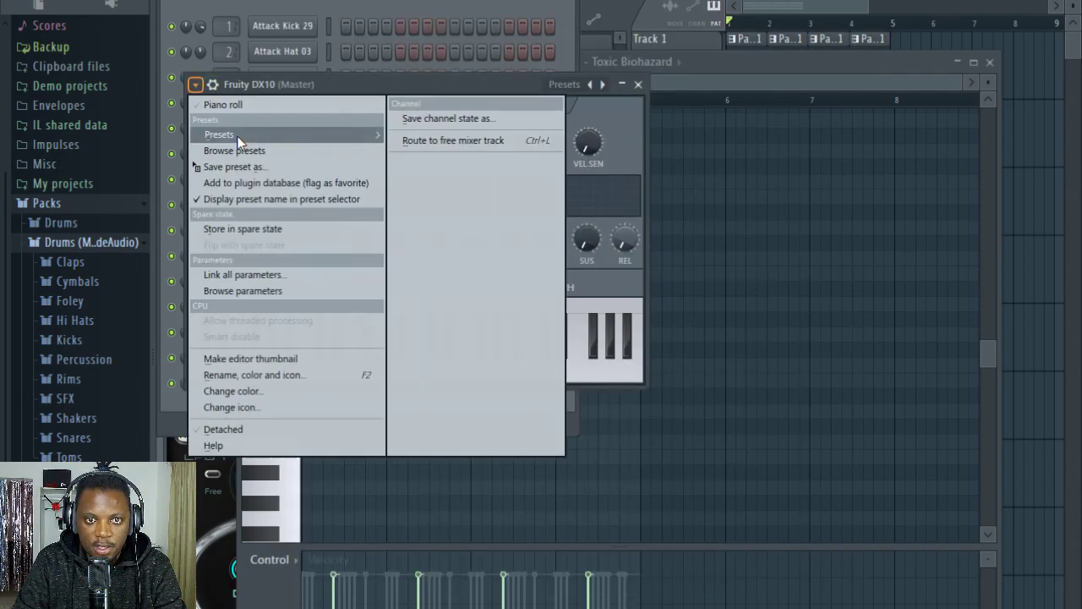
click(405, 103)
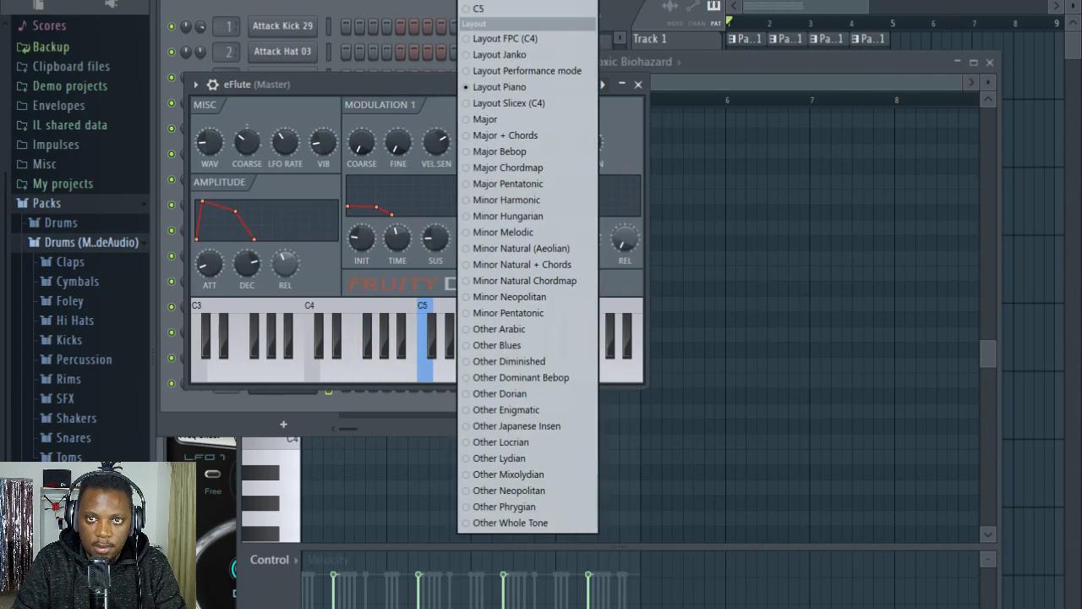
Step: Open the piano roll for the eFlute channel and stop playback
click(467, 3)
click(436, 2)
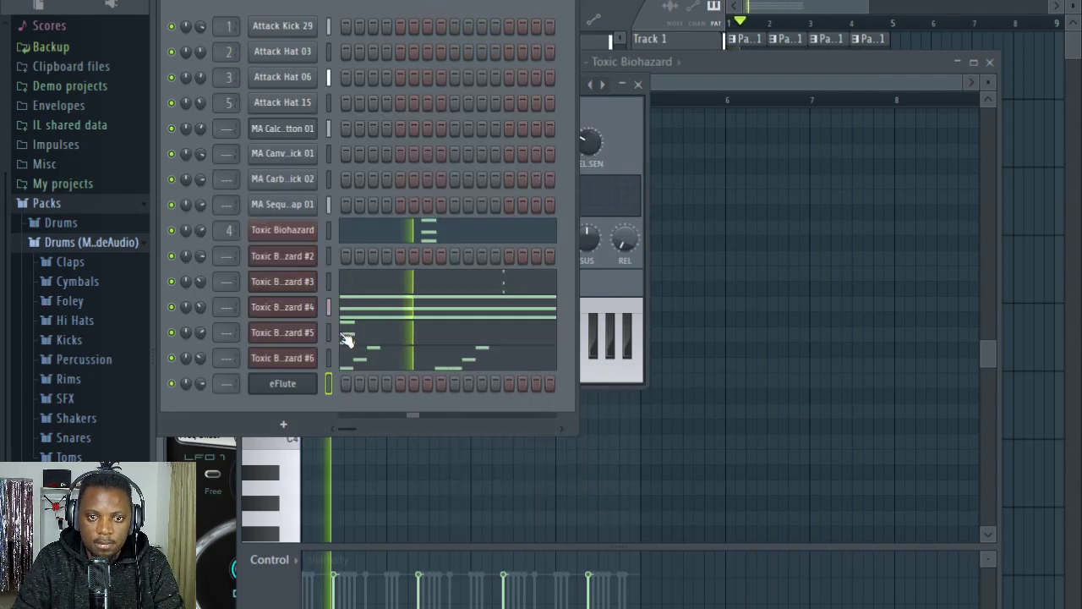
right_click(303, 383)
click(356, 382)
key(space)
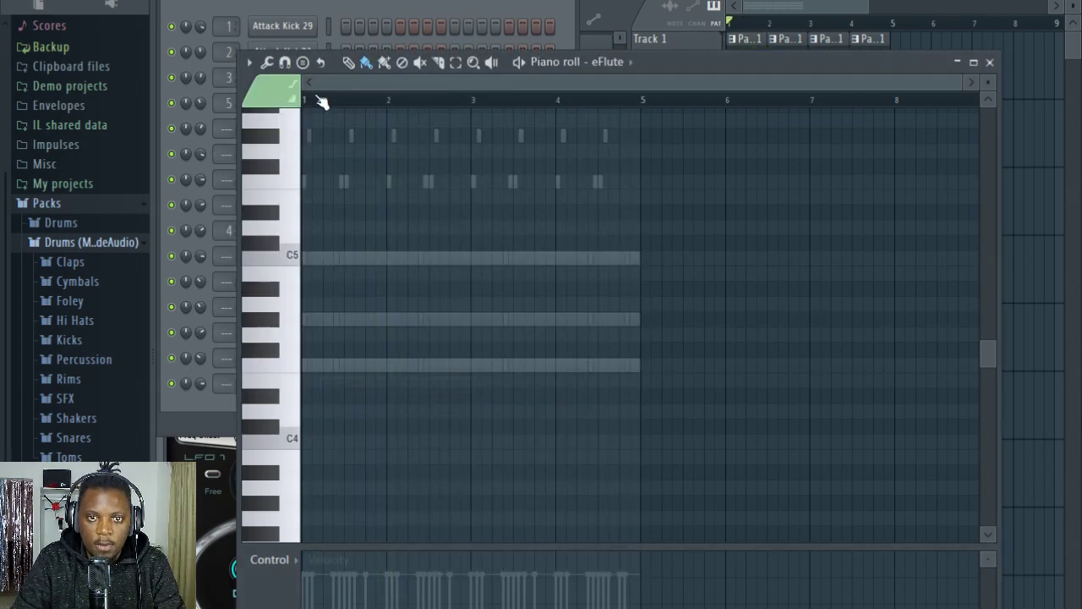
Step: Enter two-step F4 notes on steps 1 and 5 of bar 1 in the eFlute part
scroll(324, 102, up, 3)
scroll(346, 101, up, 5)
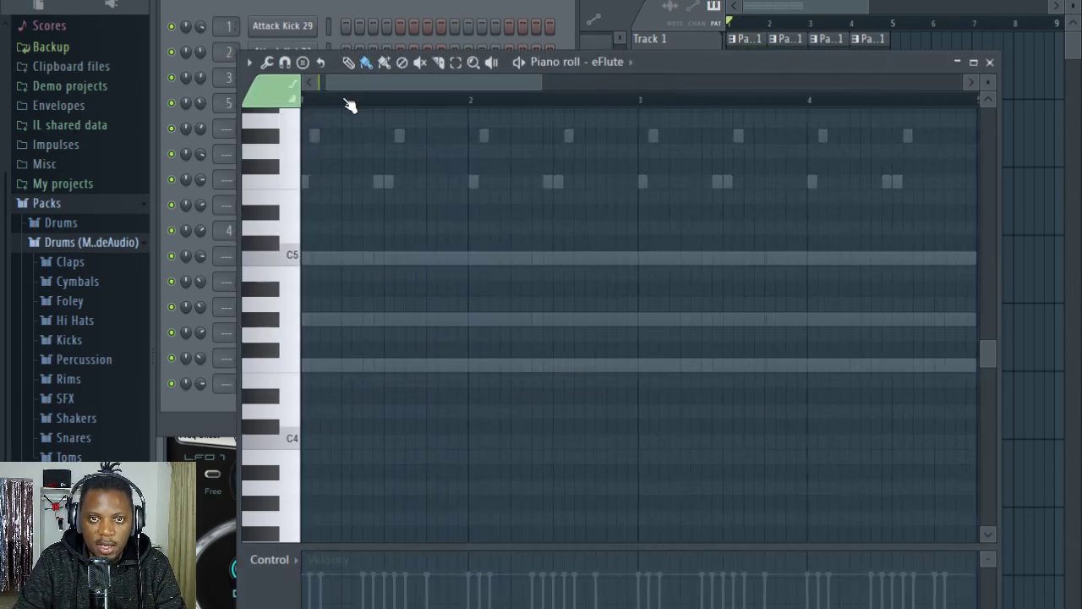
scroll(372, 84, up, 2)
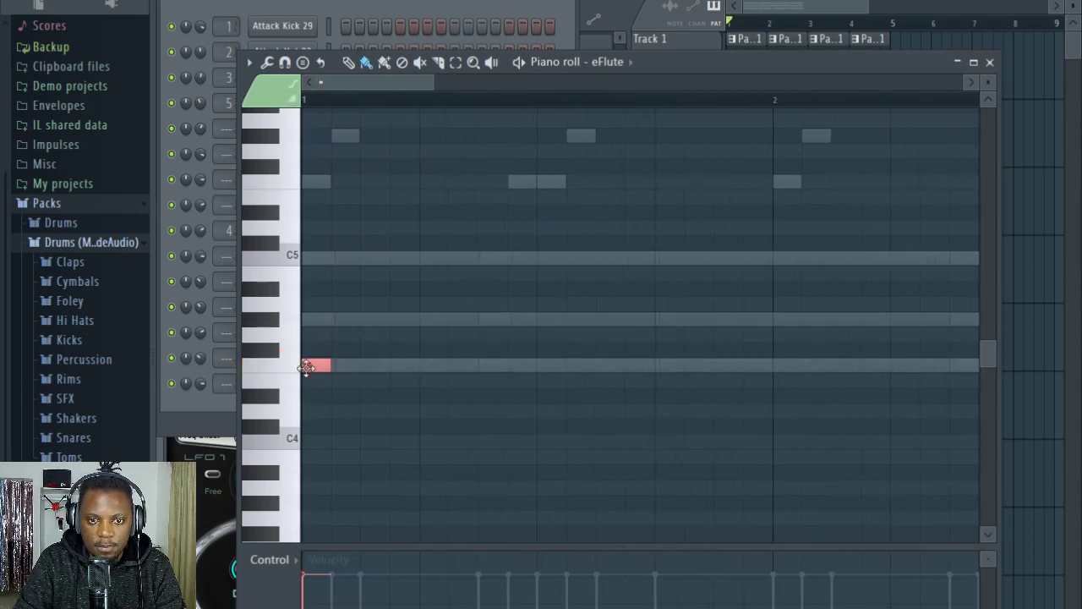
drag(329, 367, 362, 369)
key(space)
click(428, 367)
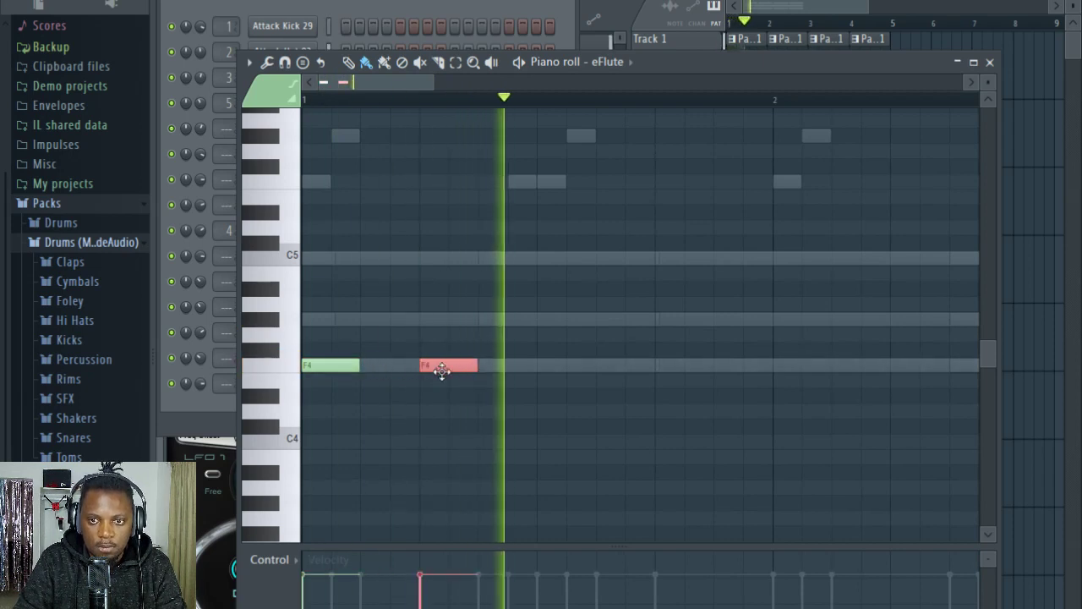
Step: Copy the two F4 notes from bar 1 to the start of bar 3
scroll(414, 107, down, 5)
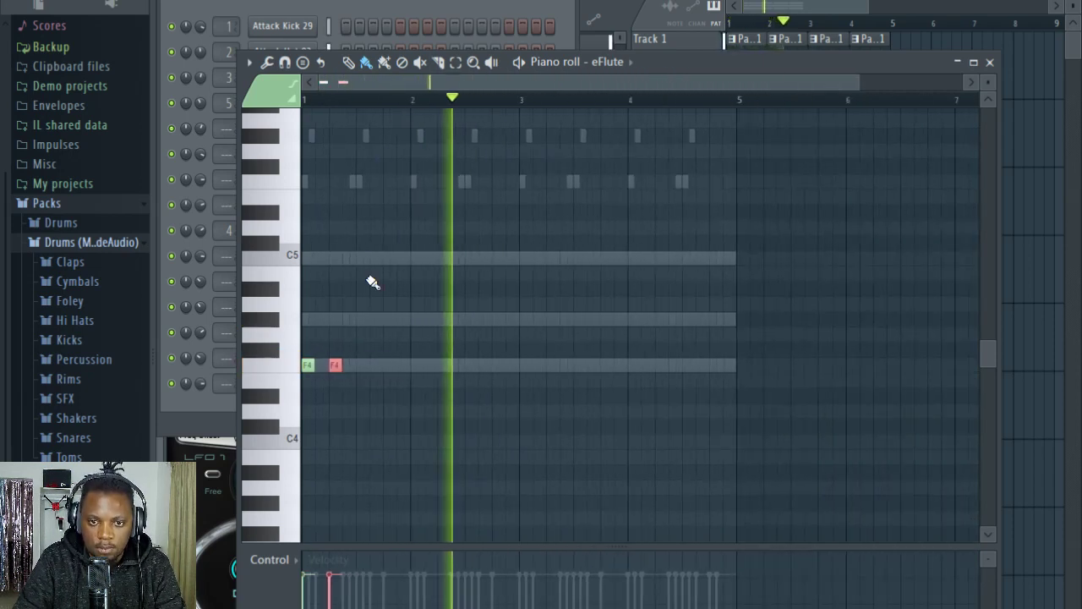
drag(382, 404, 302, 328)
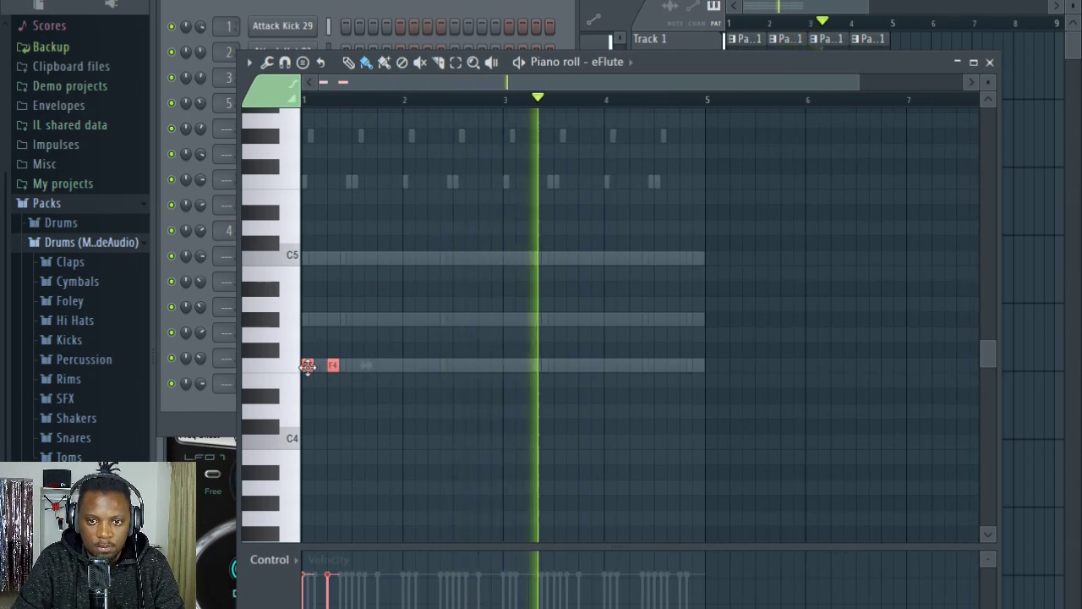
drag(309, 369, 508, 373)
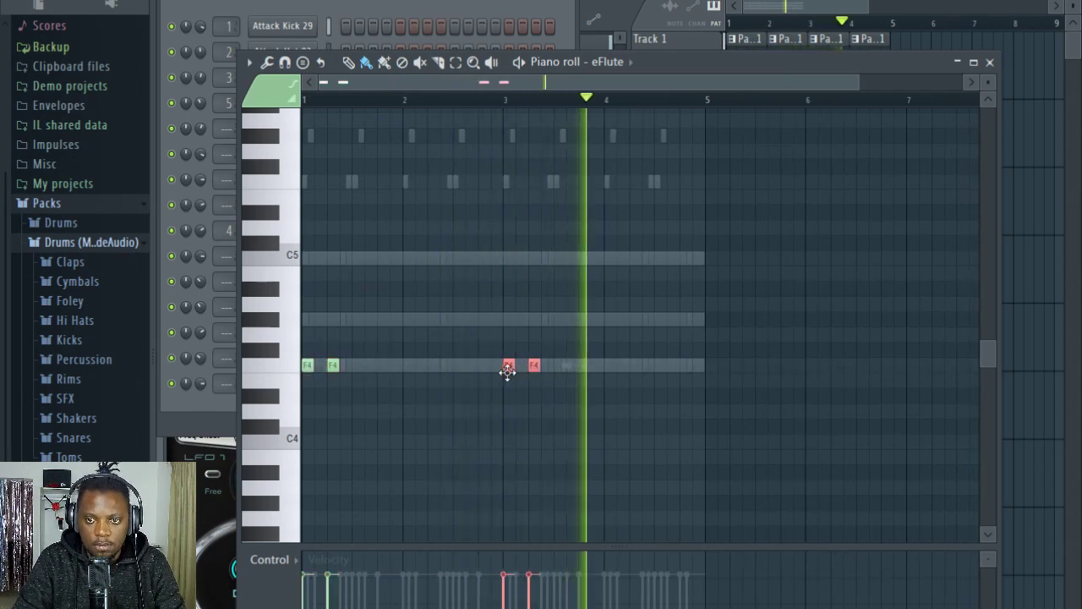
Step: Enter G#4 notes on steps 1 and 5 of bar 4 in the eFlute part
click(610, 320)
scroll(636, 127, up, 2)
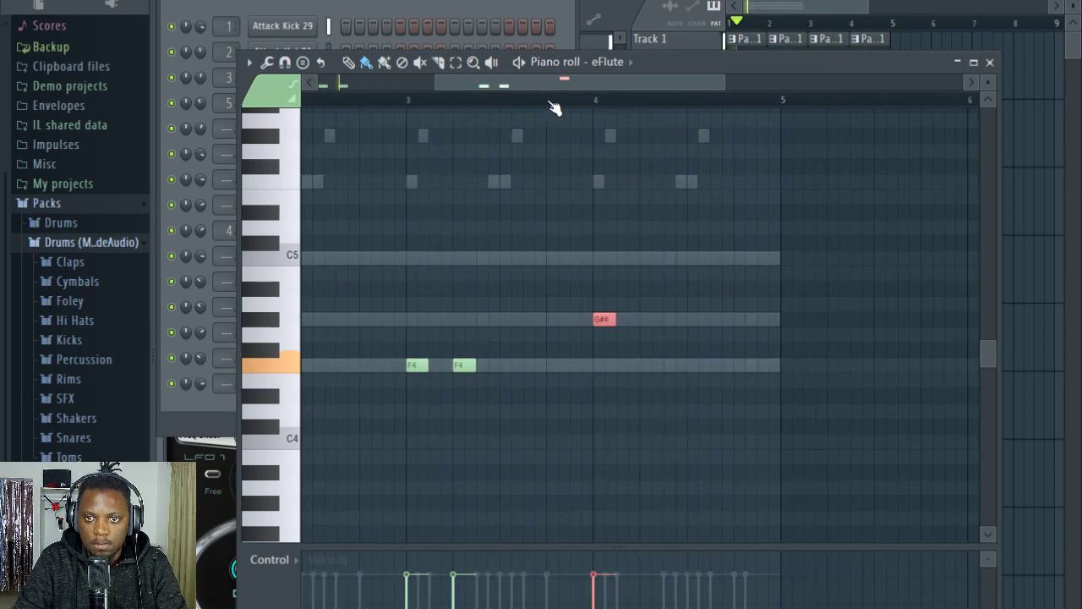
scroll(563, 104, down, 3)
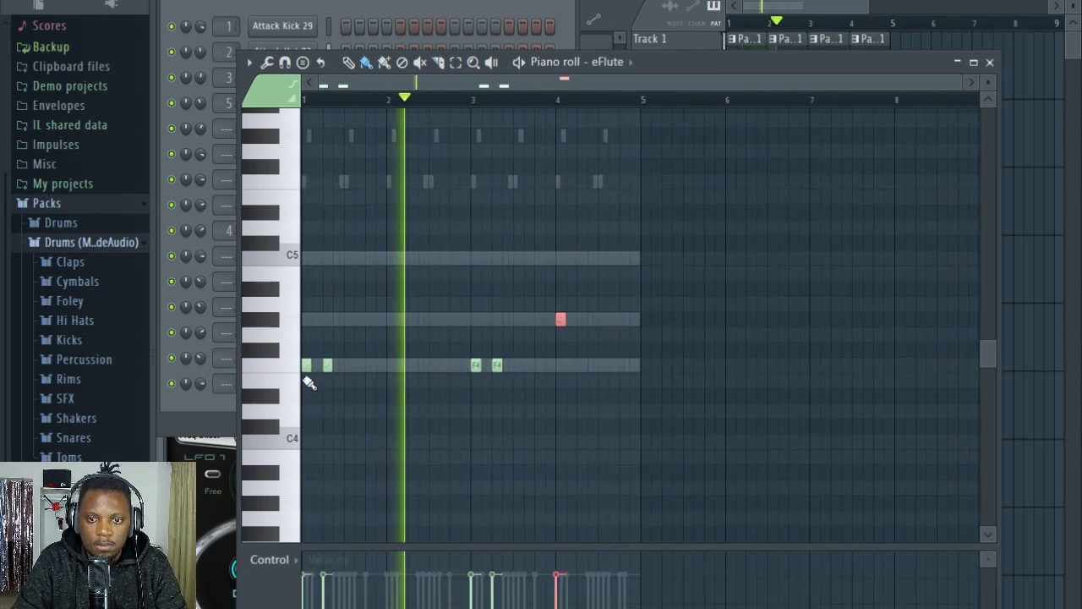
scroll(502, 100, up, 1)
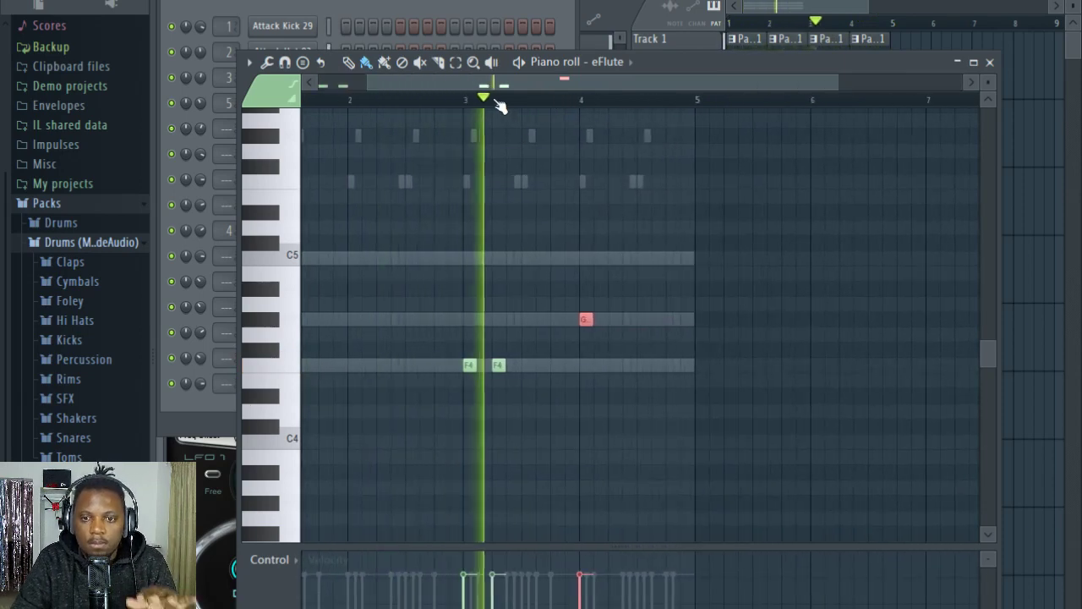
scroll(592, 106, up, 2)
click(626, 320)
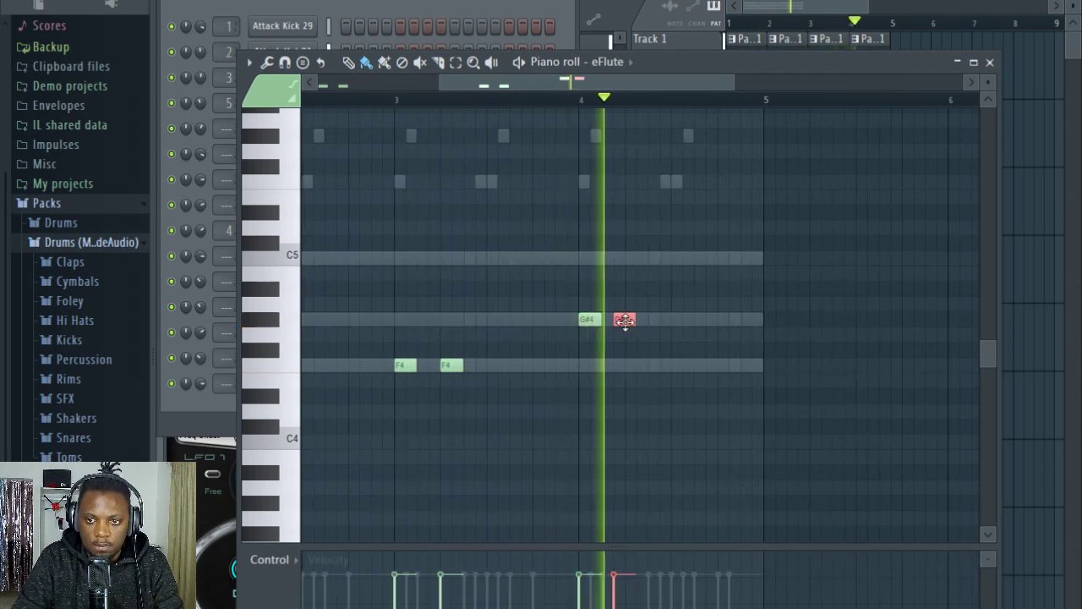
drag(625, 320, 636, 320)
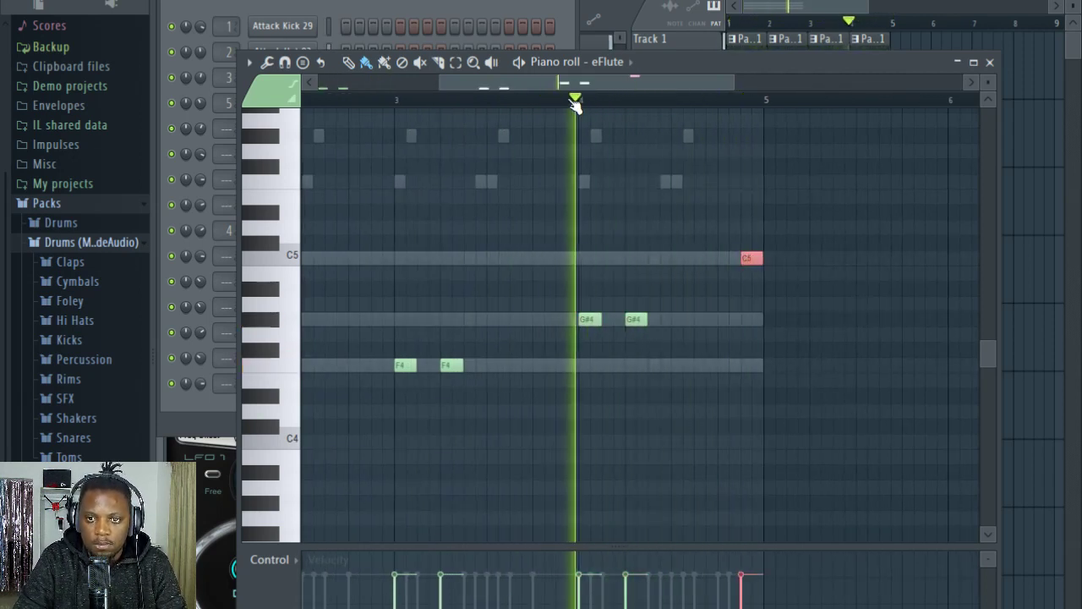
Step: Finish bar 4 of the eFlute melody with a G#4 on step 11 and a C5 on step 14
click(705, 319)
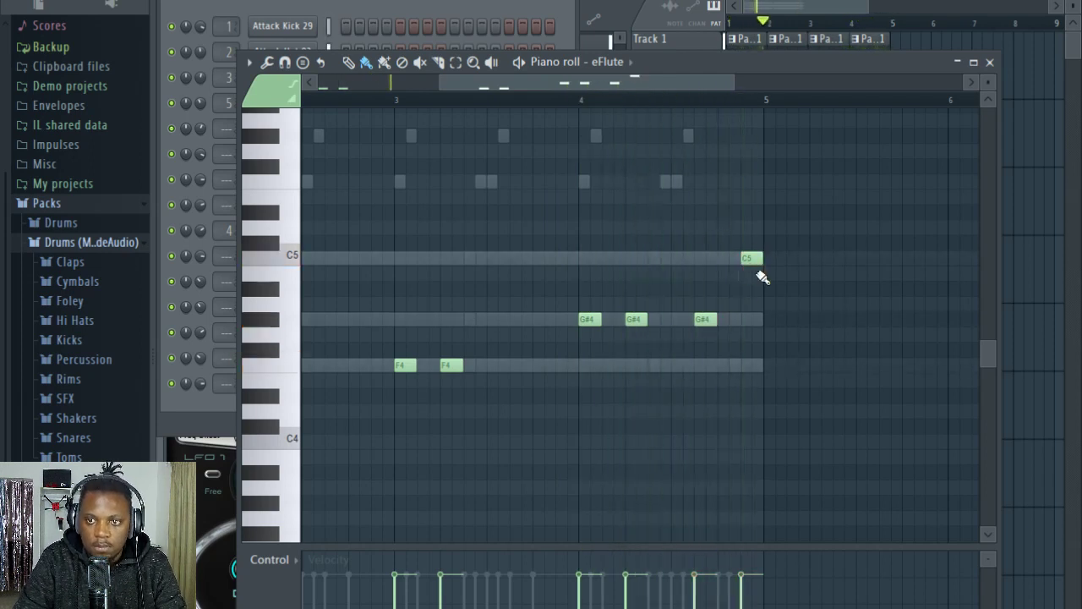
click(441, 4)
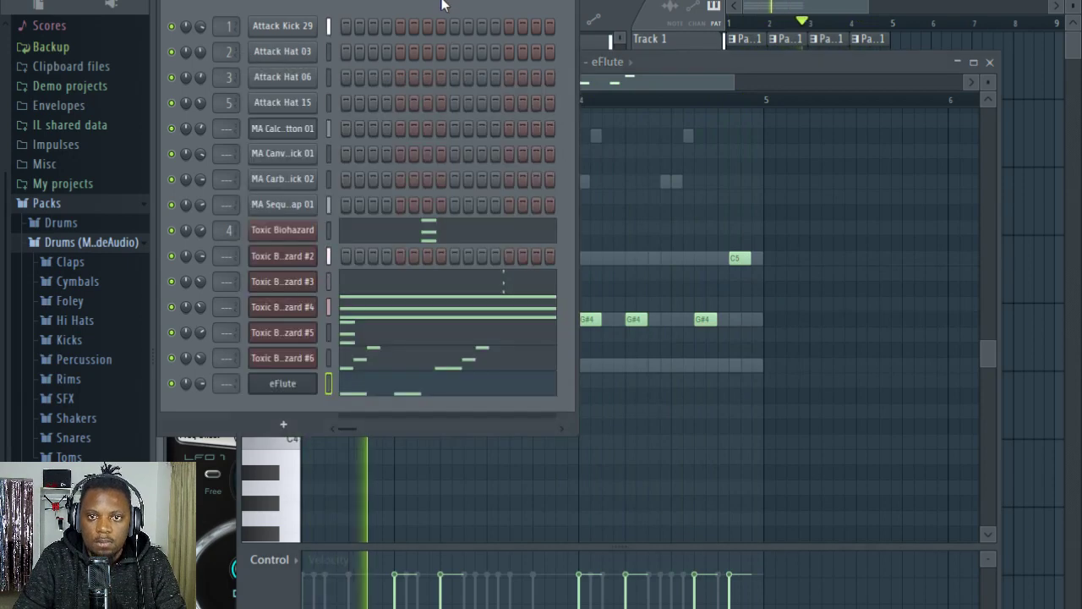
click(795, 163)
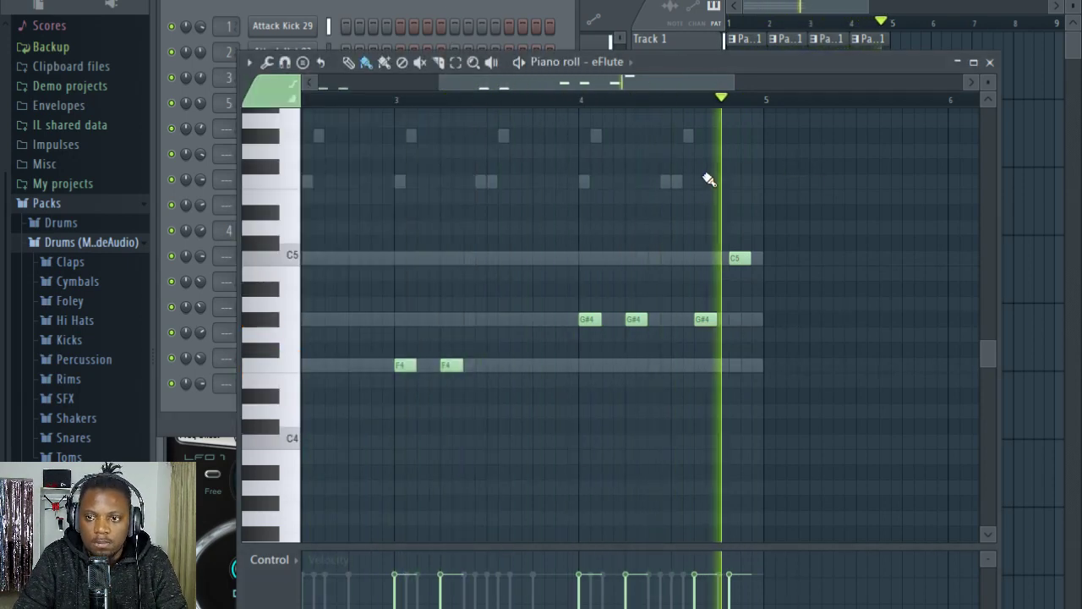
Step: Transpose all eFlute notes down one octave and play the part from the start
scroll(597, 223, down, 3)
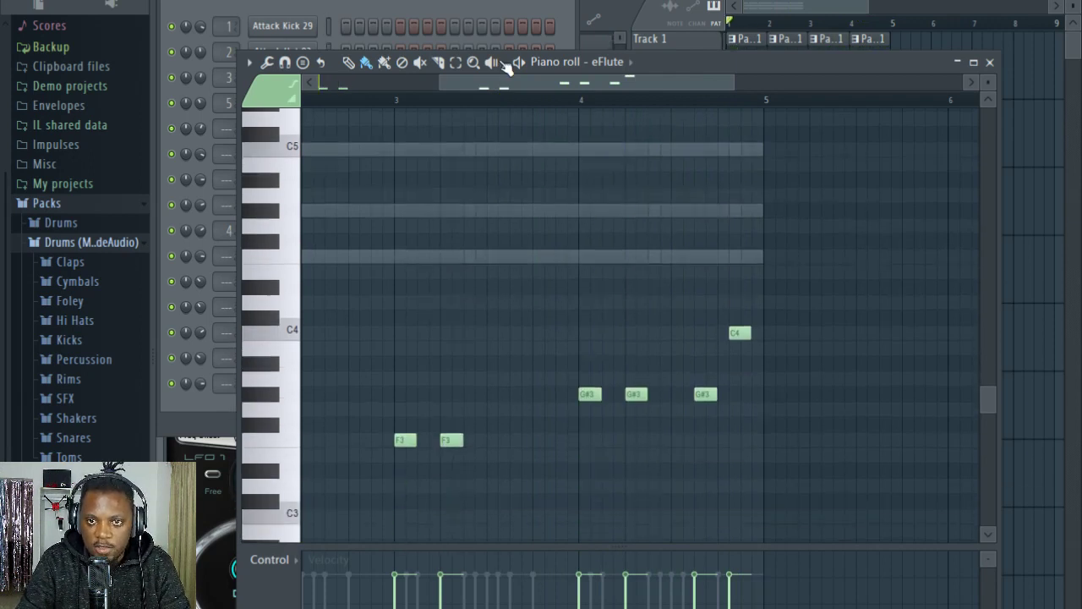
drag(553, 87, 407, 99)
scroll(407, 107, down, 2)
scroll(397, 96, down, 1)
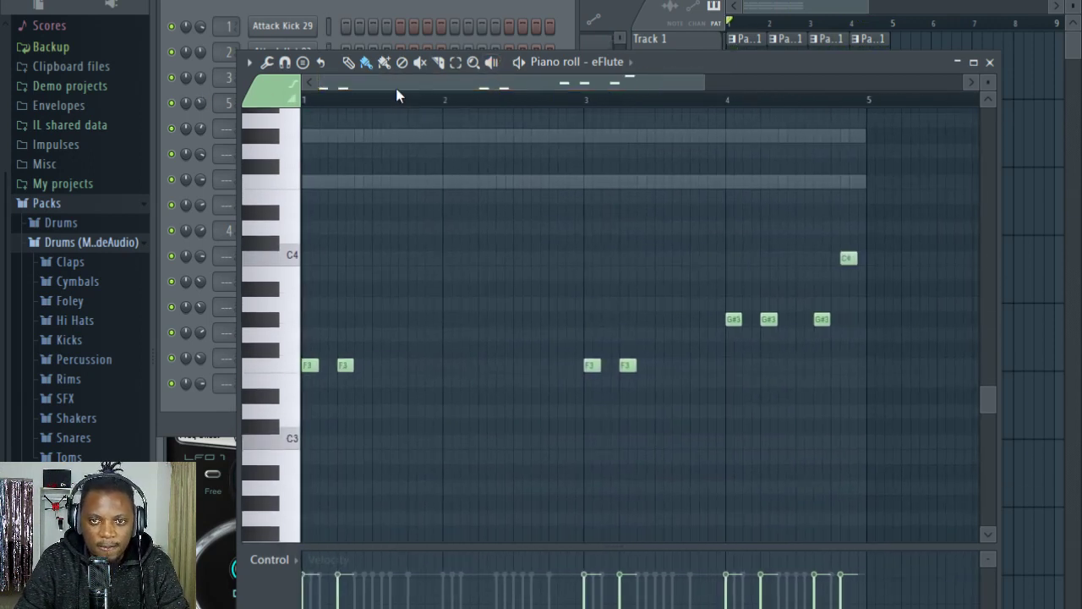
scroll(347, 107, up, 2)
key(space)
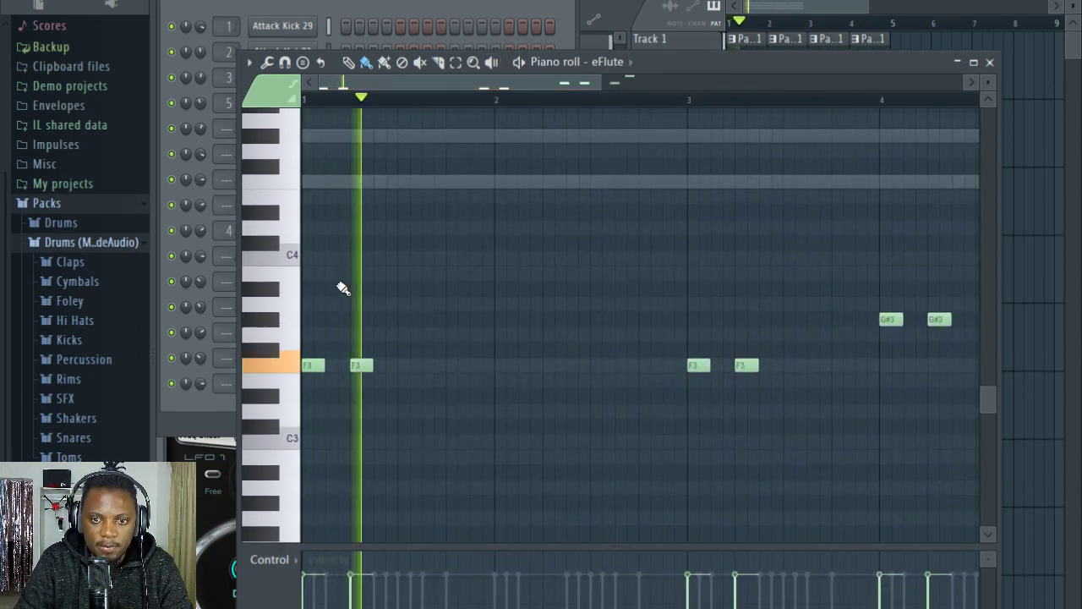
Step: Open the eFlute instrument's channel settings and route it to mixer track 7
click(435, 9)
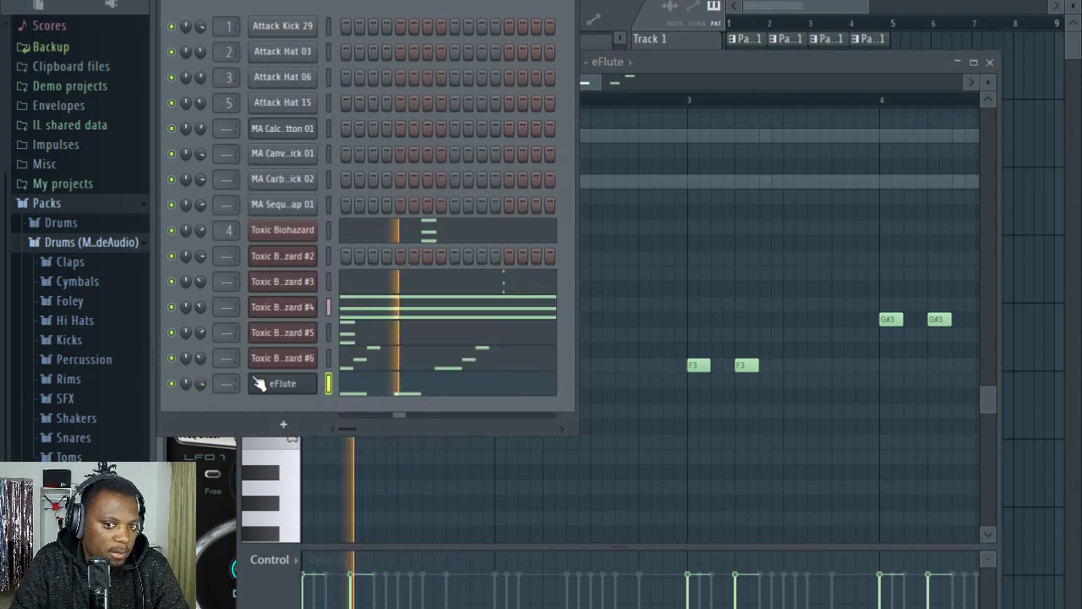
click(283, 383)
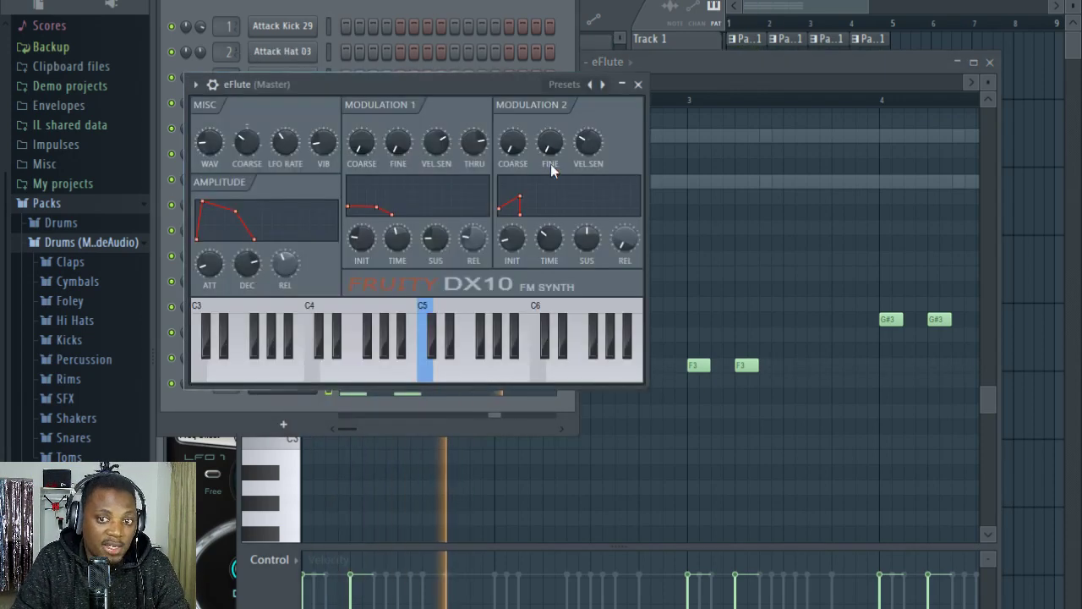
click(213, 84)
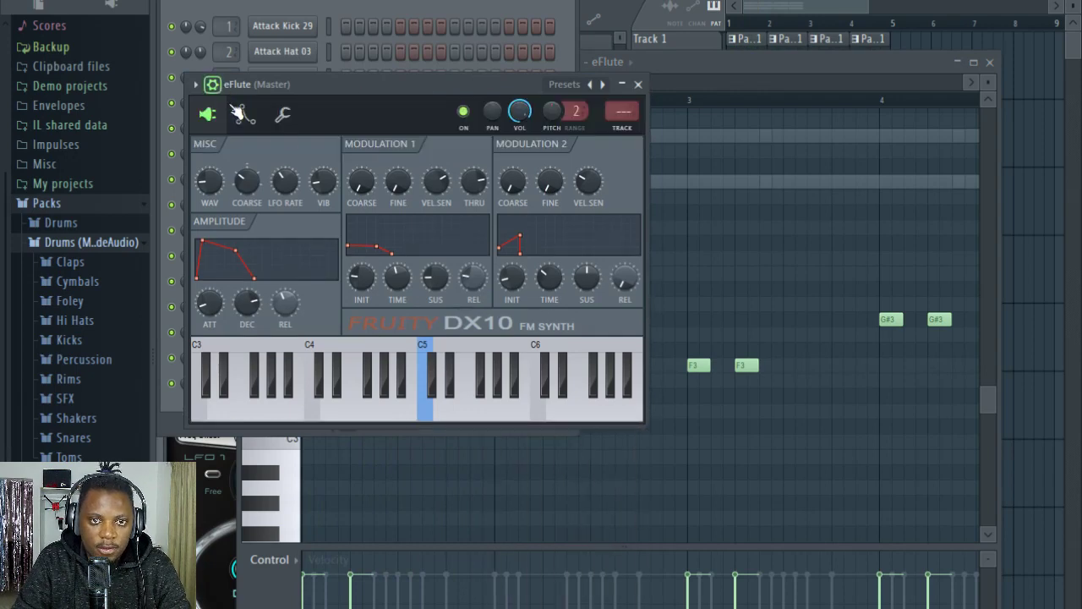
click(625, 130)
Step: Load Fruity Fast Dist in slot 4 of the eFlute mixer track and try different mix amounts
click(924, 474)
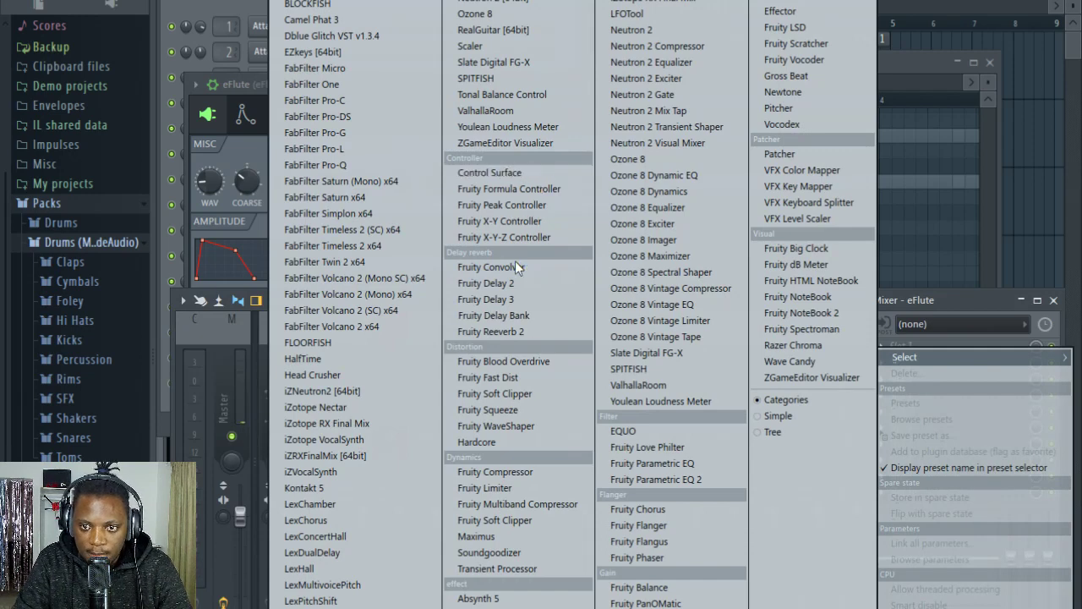
click(514, 378)
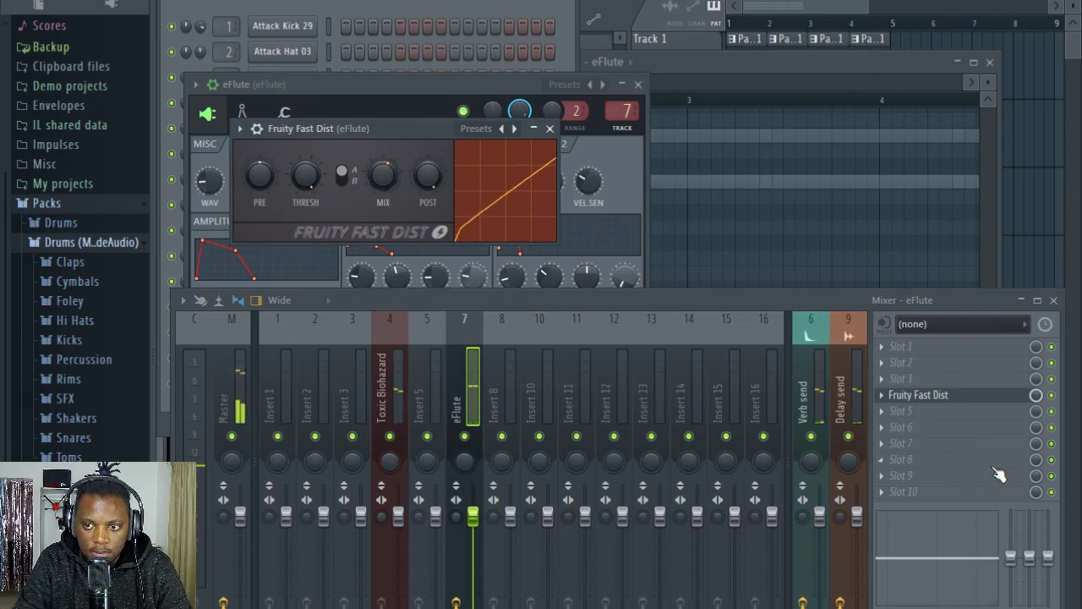
click(925, 413)
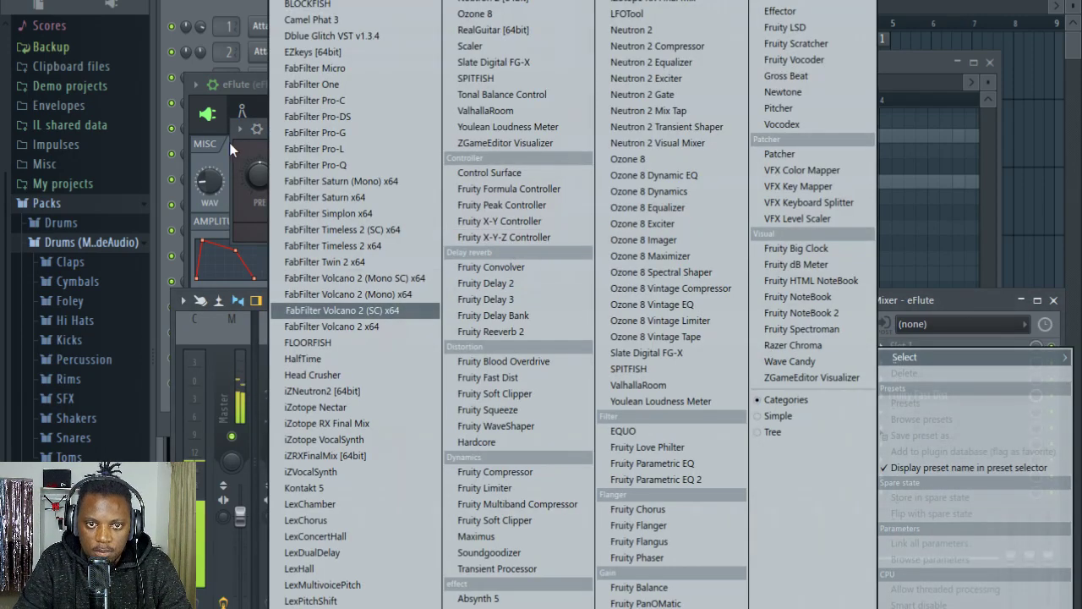
click(248, 148)
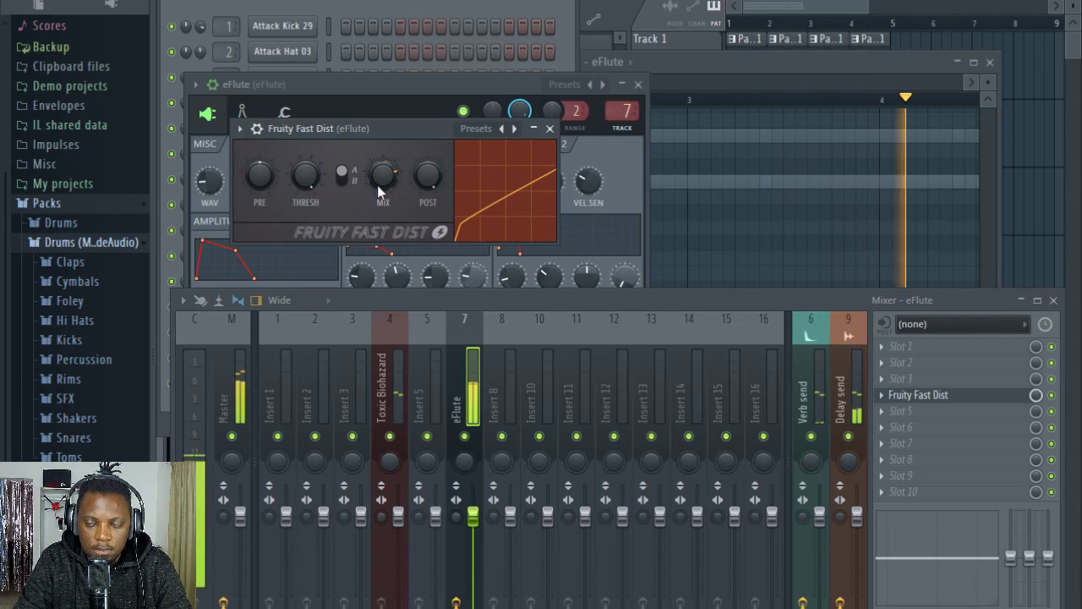
scroll(377, 185, down, 3)
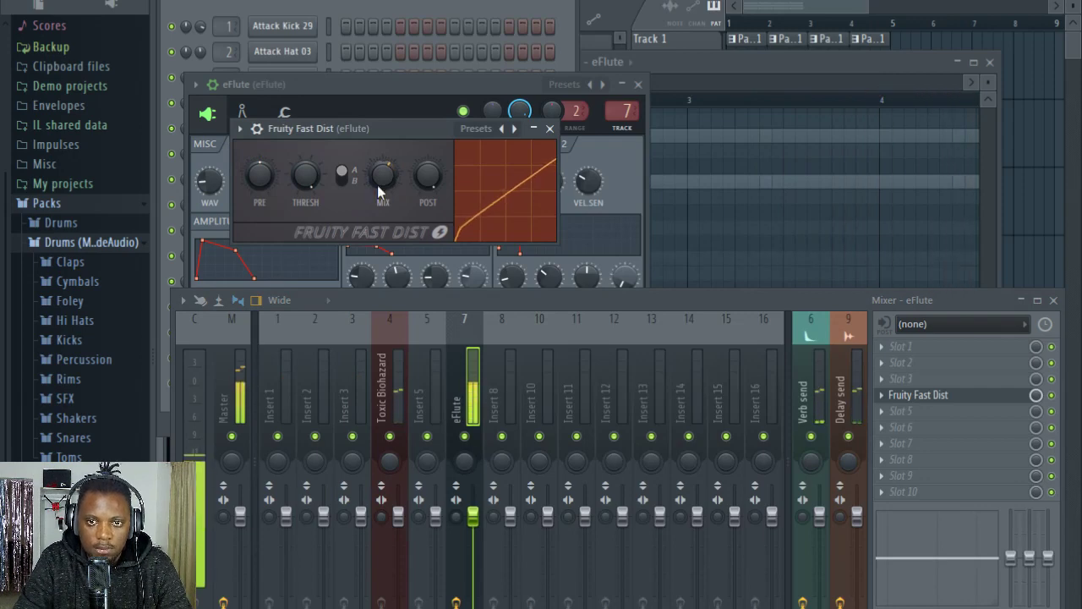
Step: Add Fruity Parametric EQ 2 in slot 6 of the eFlute mixer track and close the plugin windows
click(964, 425)
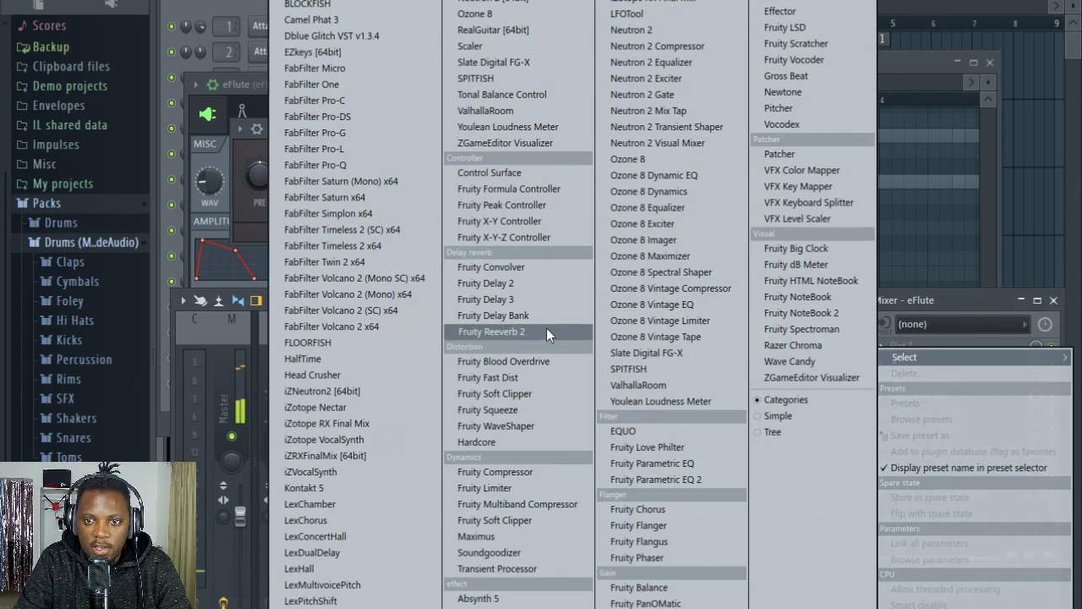
click(687, 482)
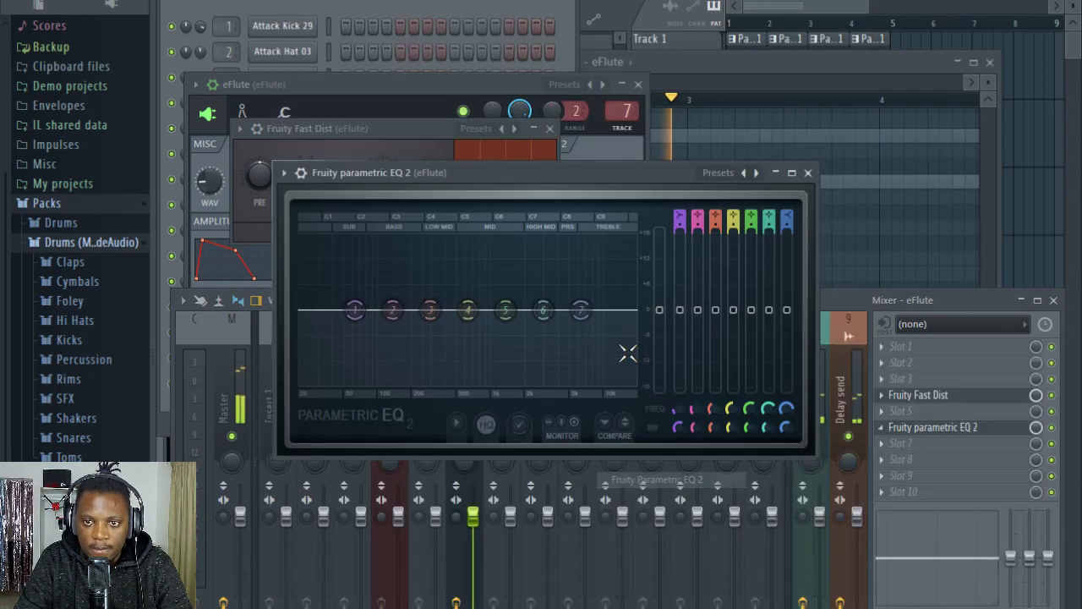
click(809, 173)
click(550, 128)
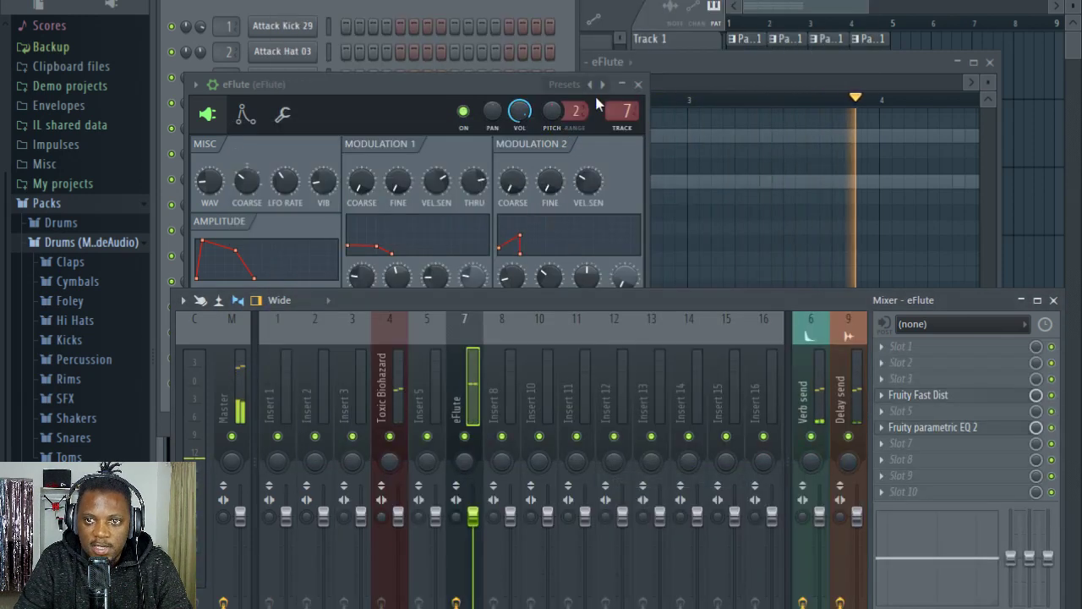
click(639, 86)
key(space)
Step: Copy the eFlute part's two F3 notes from bar 1 to the start of bar 2
click(450, 8)
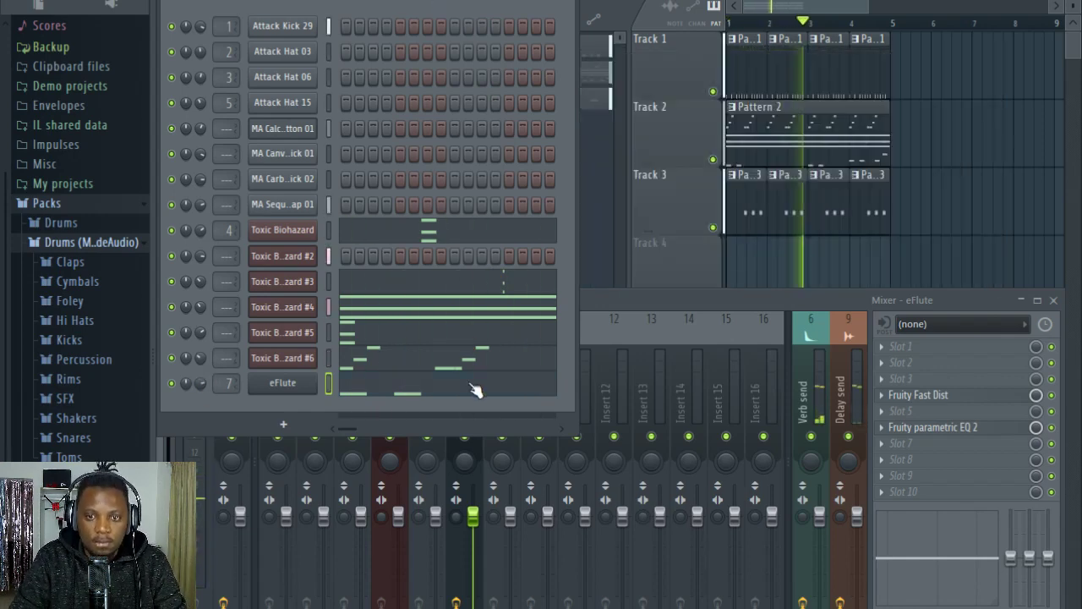
click(476, 387)
drag(418, 387, 329, 336)
drag(320, 366, 508, 369)
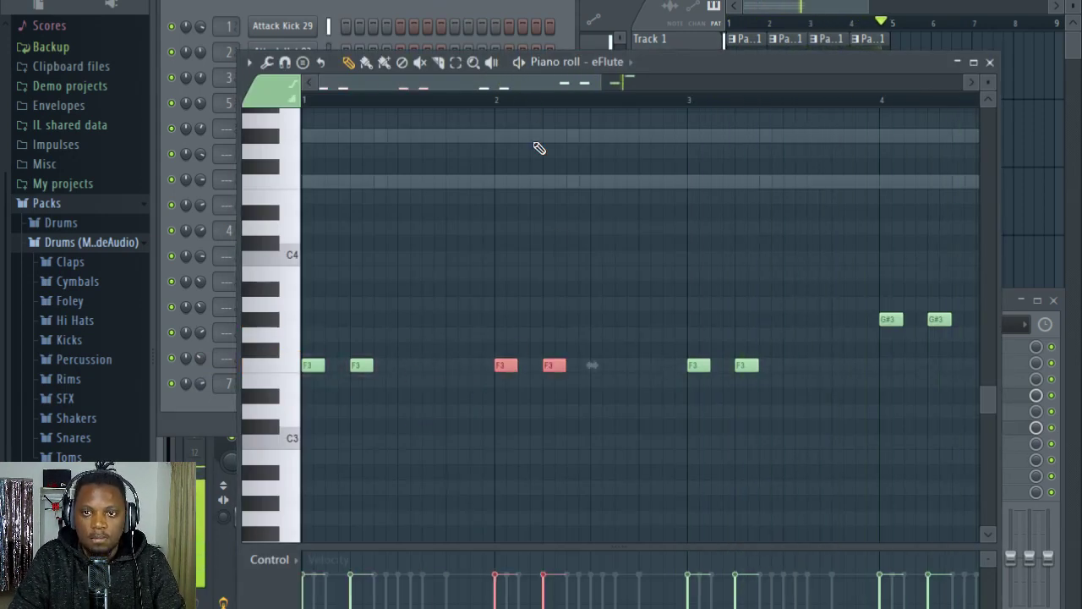
Step: Open the Toxic Biohazard #6 part in the piano roll and play its opening F5, G#5 and C6 notes
click(440, 3)
click(434, 364)
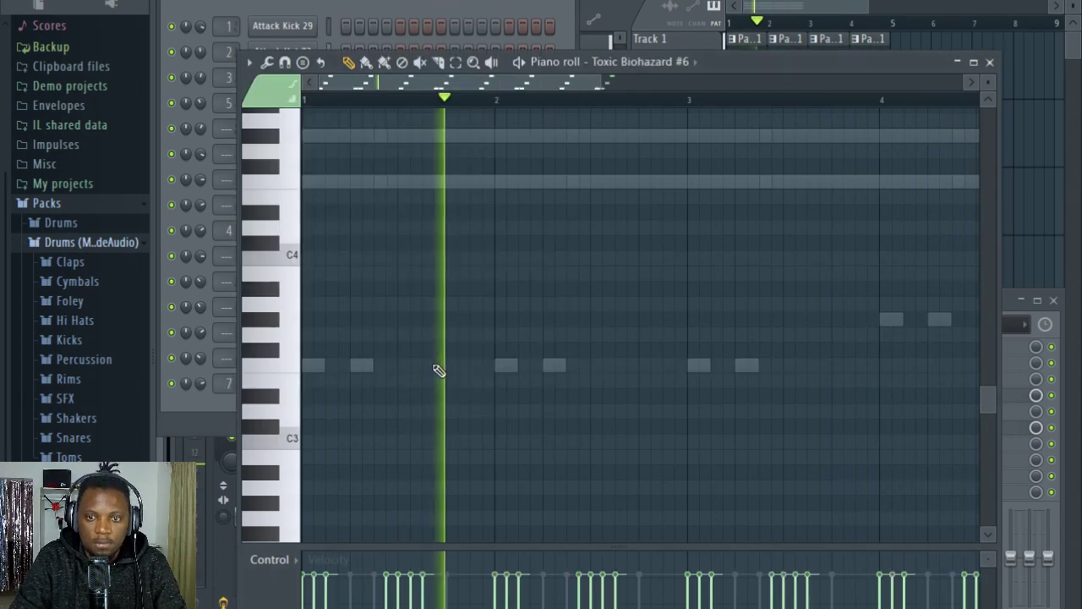
scroll(467, 192, up, 8)
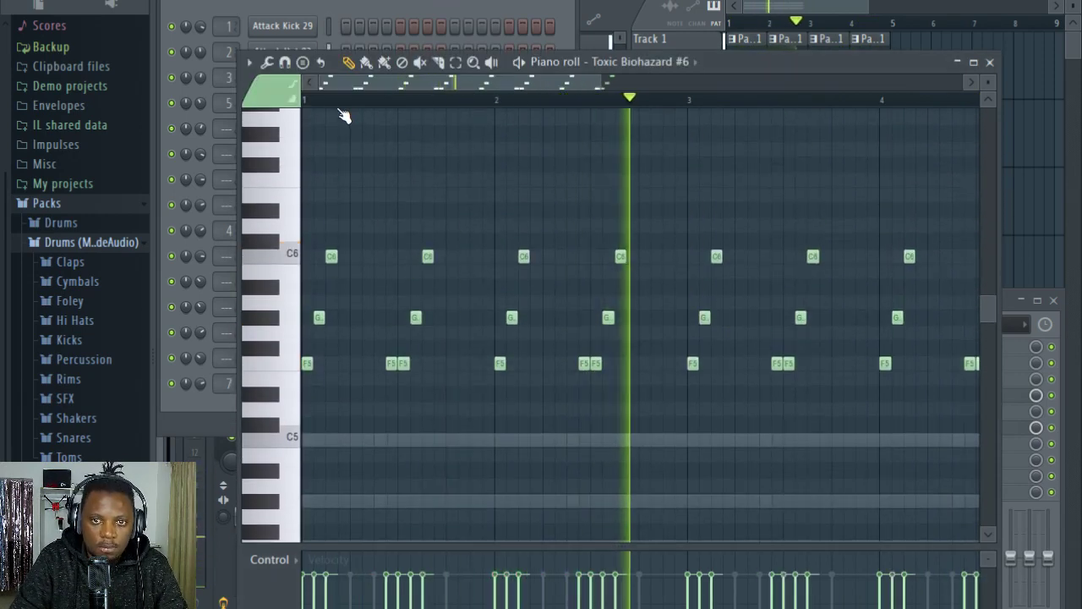
scroll(355, 88, up, 2)
key(space)
scroll(354, 88, up, 4)
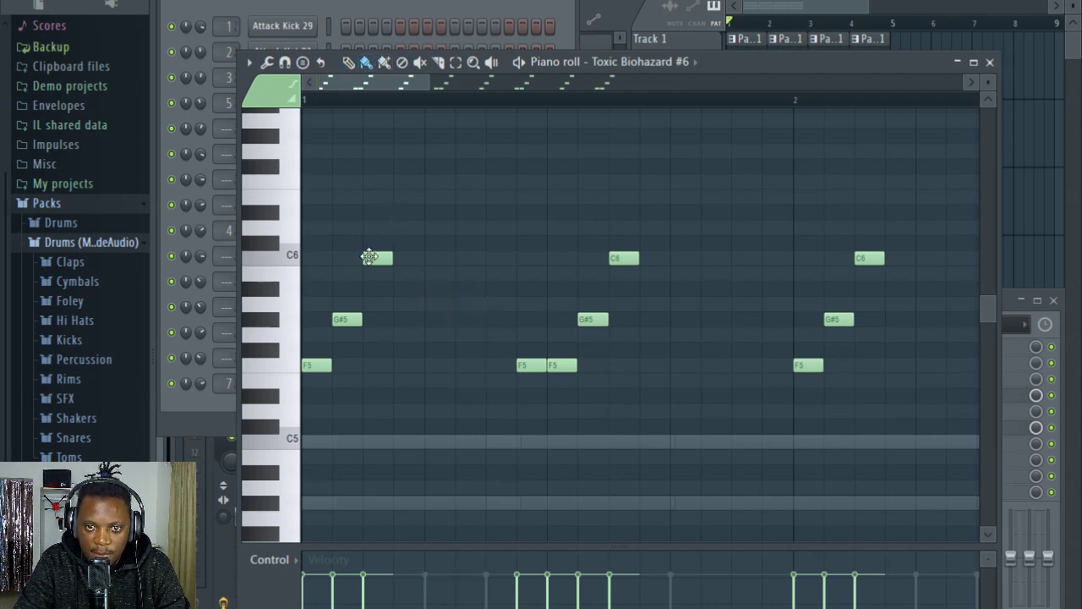
key(space)
key(space)
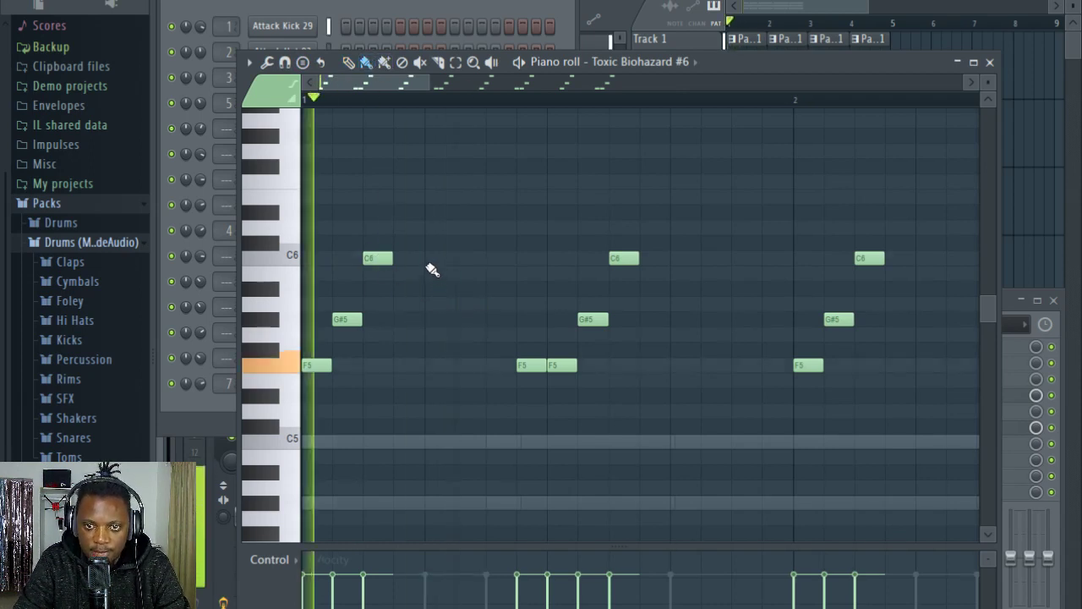
Step: Add a C#6 note directly after the first C6 in bar 1 of the Toxic Biohazard #6 part
key(space)
key(space)
click(401, 240)
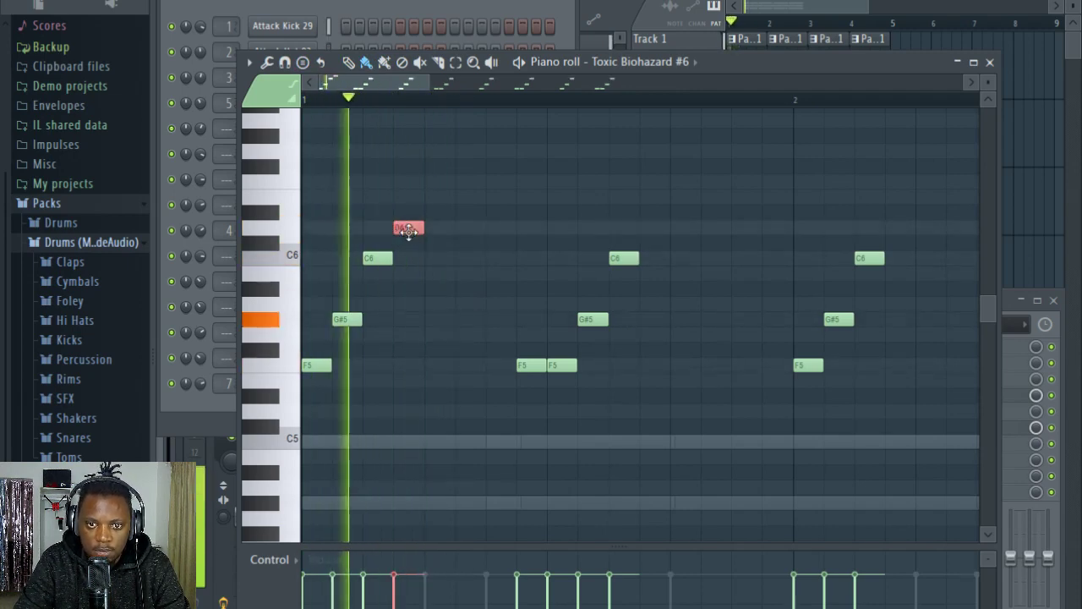
drag(447, 230, 463, 233)
right_click(469, 231)
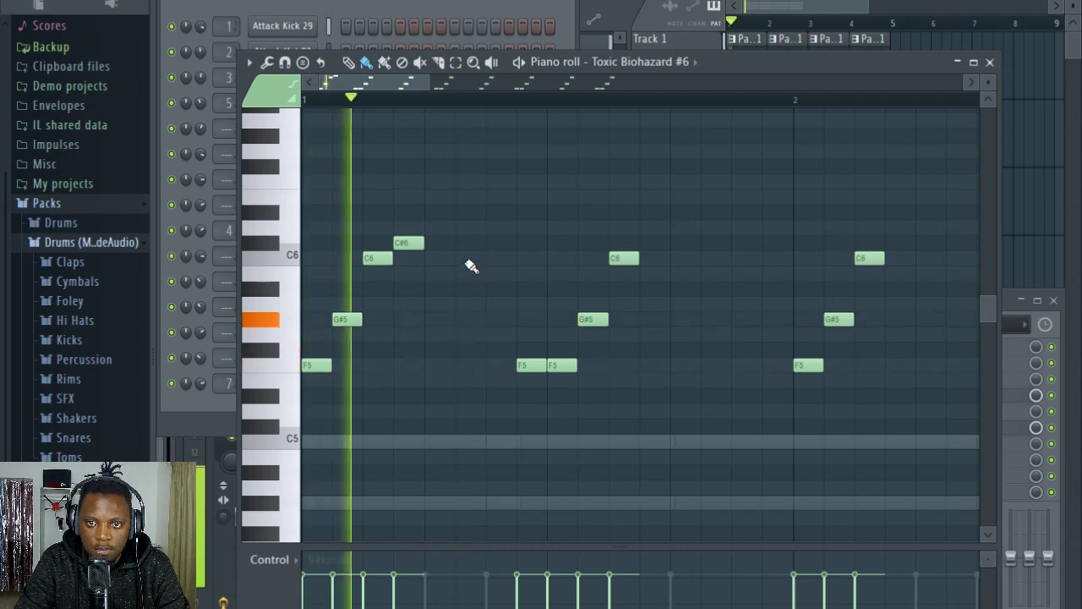
Step: Add a C6 and a B5 note just before the paired F5 notes in bar 1 and play the phrase
click(470, 259)
key(space)
click(499, 302)
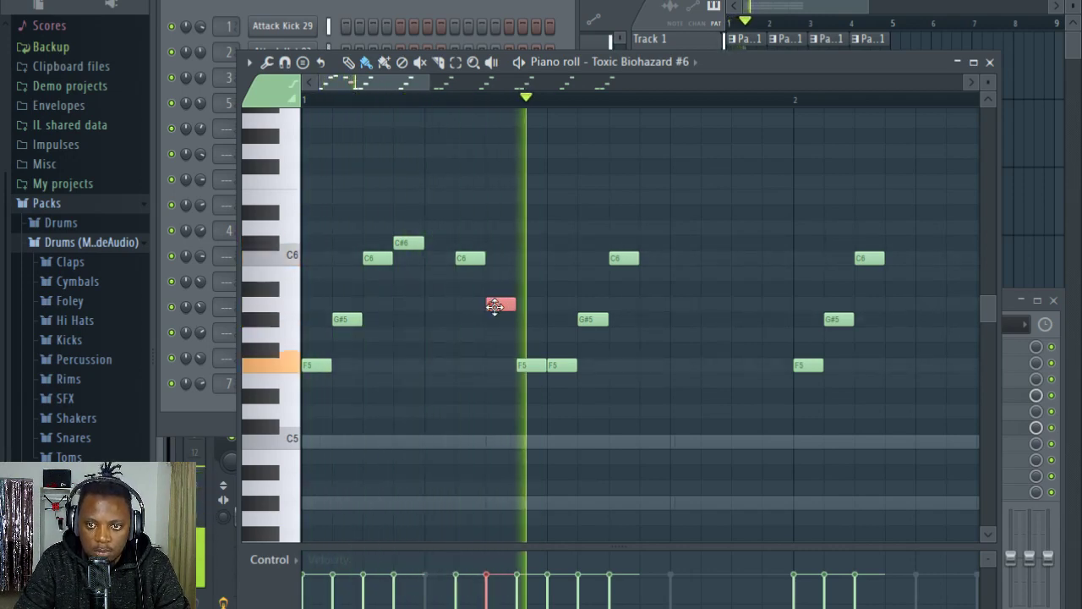
key(space)
key(space)
drag(502, 303, 501, 271)
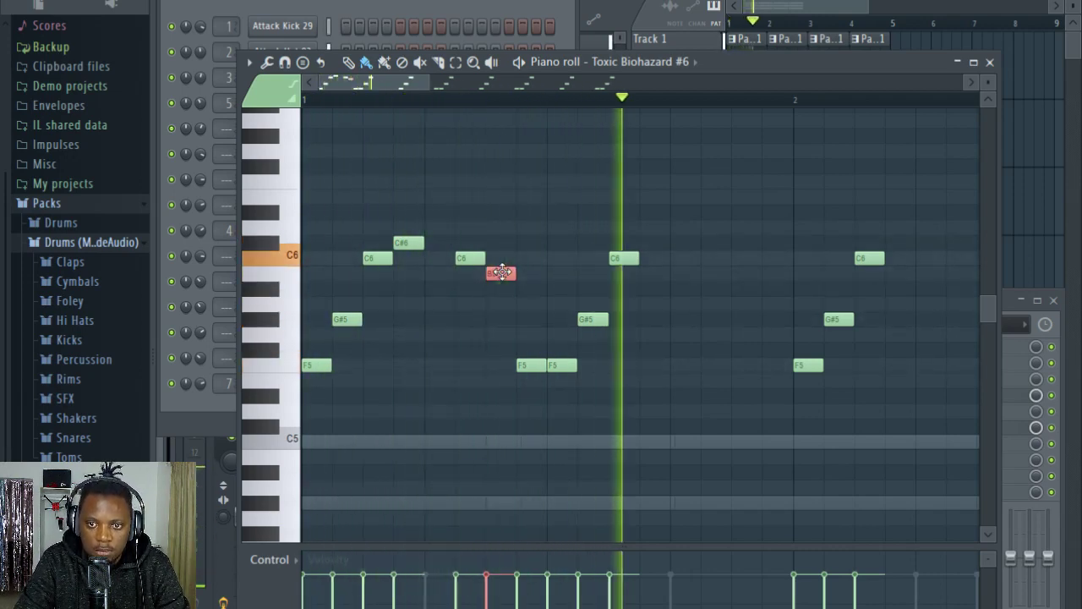
key(space)
Step: Copy the added C#6, C6 and B5 notes onto every repeat of the phrase through bar 4 and play the result
scroll(499, 114, down, 2)
scroll(498, 111, down, 2)
drag(413, 309, 378, 250)
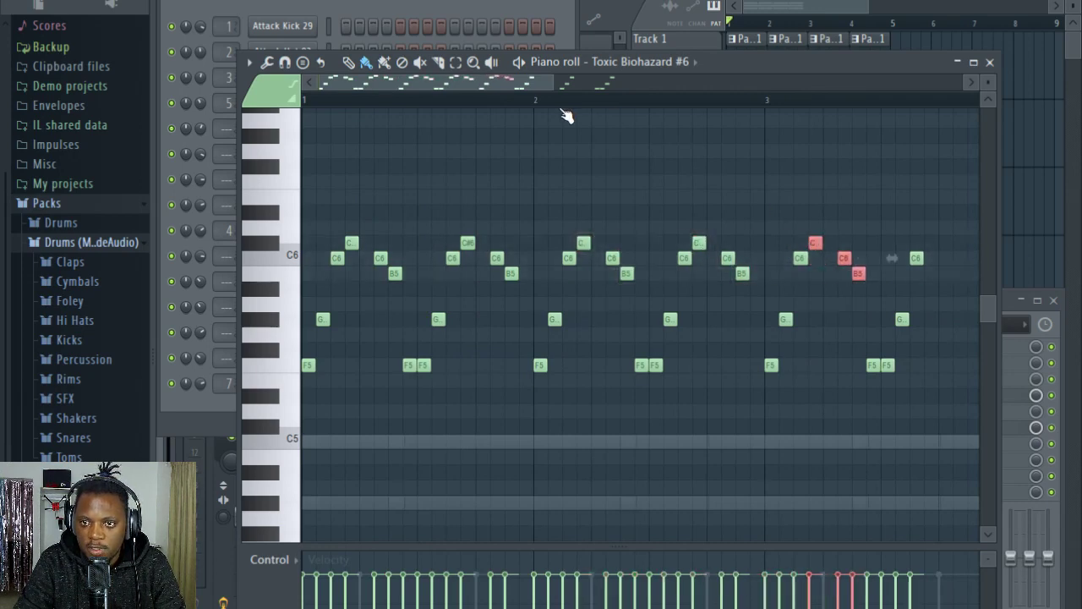
drag(507, 85, 625, 93)
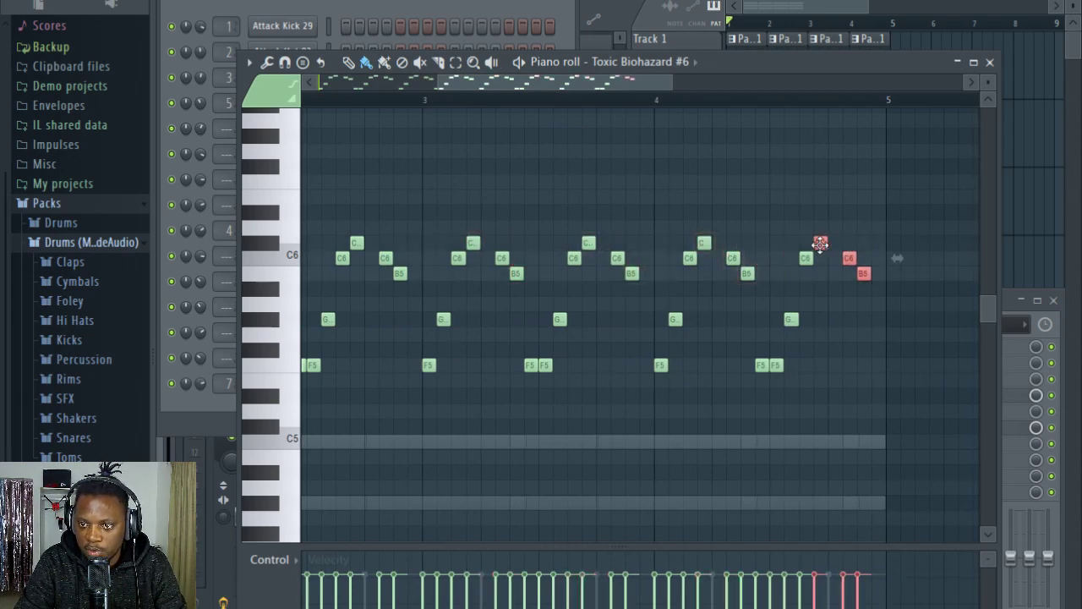
click(437, 2)
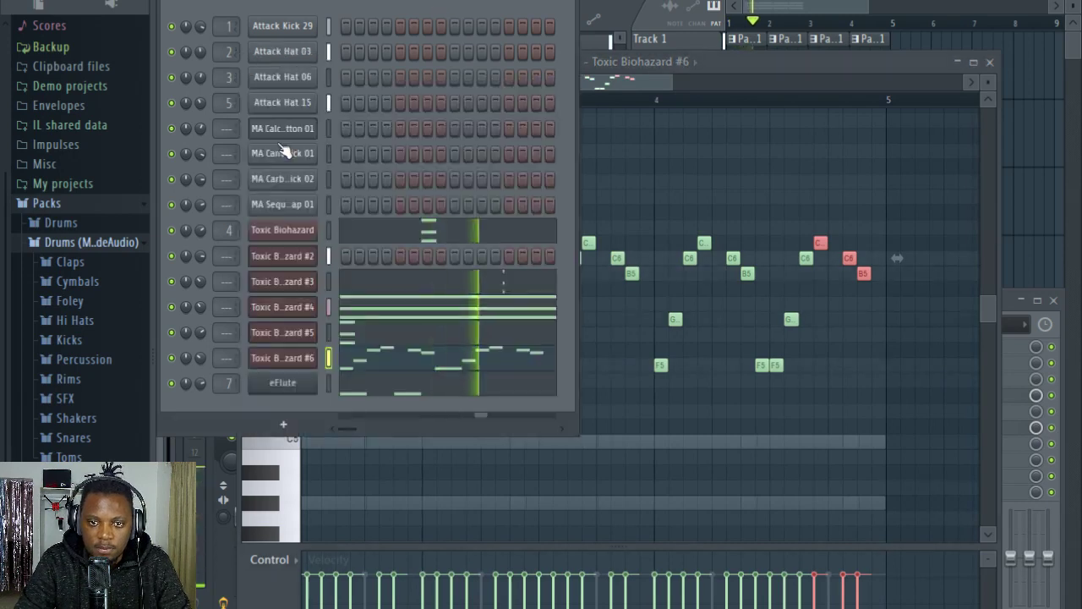
click(832, 100)
scroll(533, 102, down, 5)
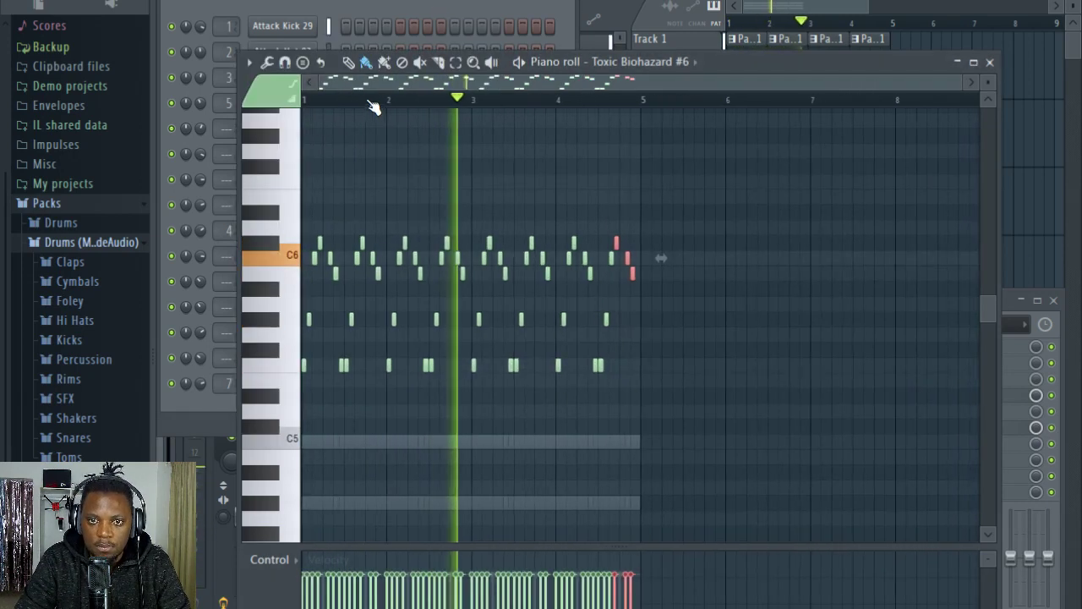
Step: Try different pitches for the last two notes of bar 2, settling on C#6 and C6
scroll(509, 102, up, 5)
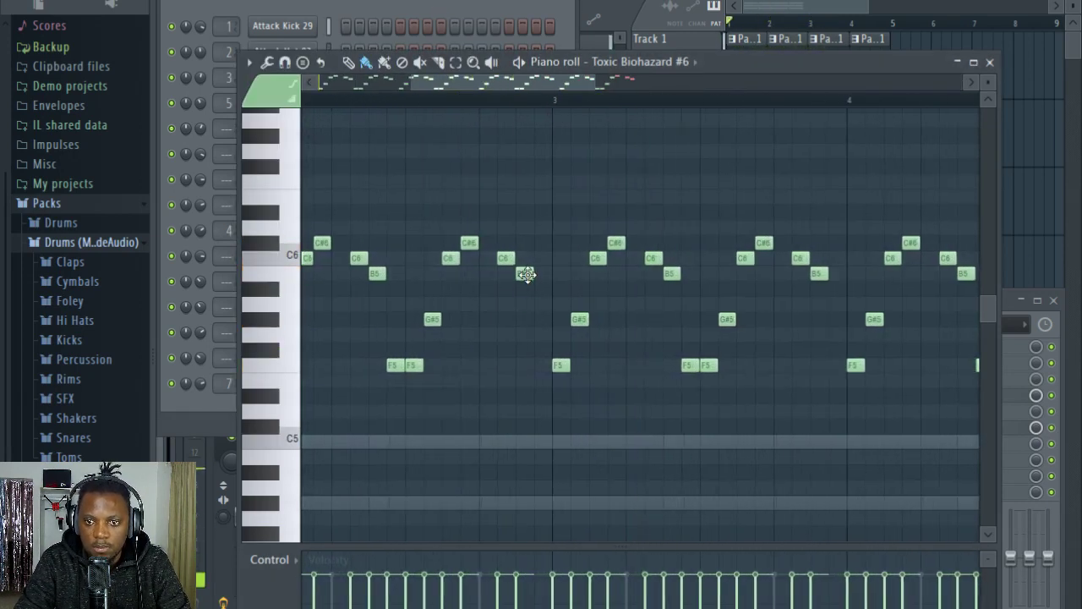
mouse_move(525, 276)
mouse_down()
mouse_move(524, 299)
mouse_move(522, 266)
mouse_up()
key(space)
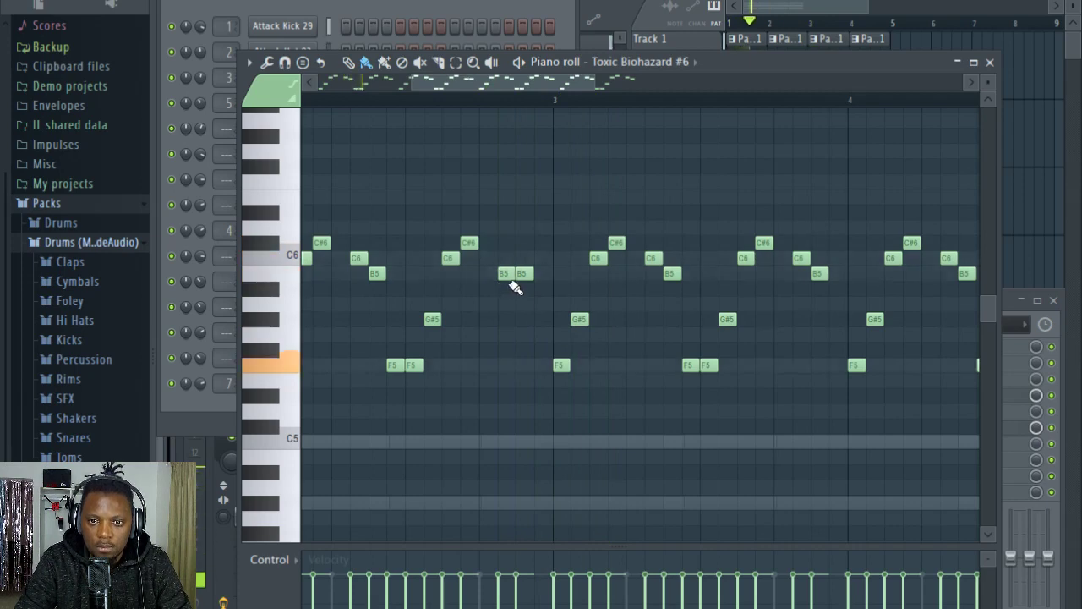
key(space)
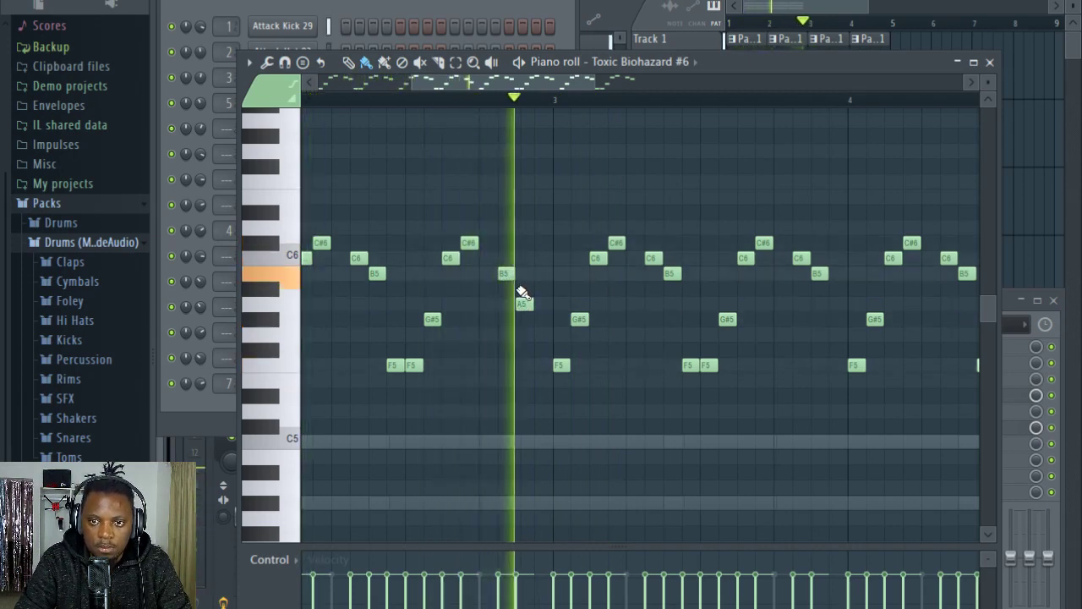
drag(506, 266, 505, 244)
drag(524, 301, 524, 259)
click(420, 100)
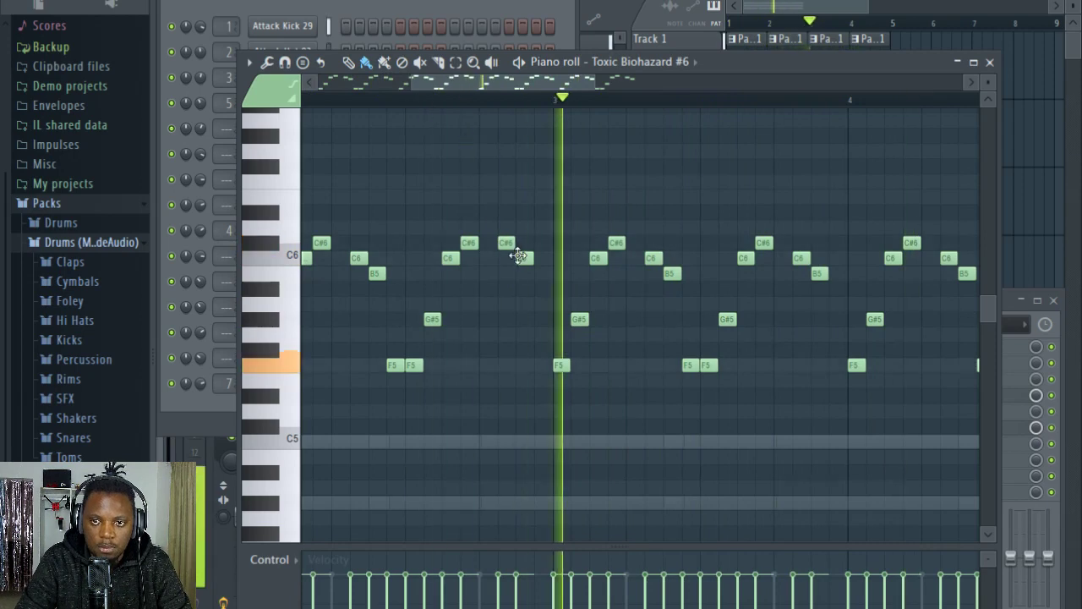
Step: Try deleting the upper notes in the first three phrases of bars 1 and 2, and undo the deletion
scroll(516, 100, down, 2)
scroll(519, 102, down, 2)
key(space)
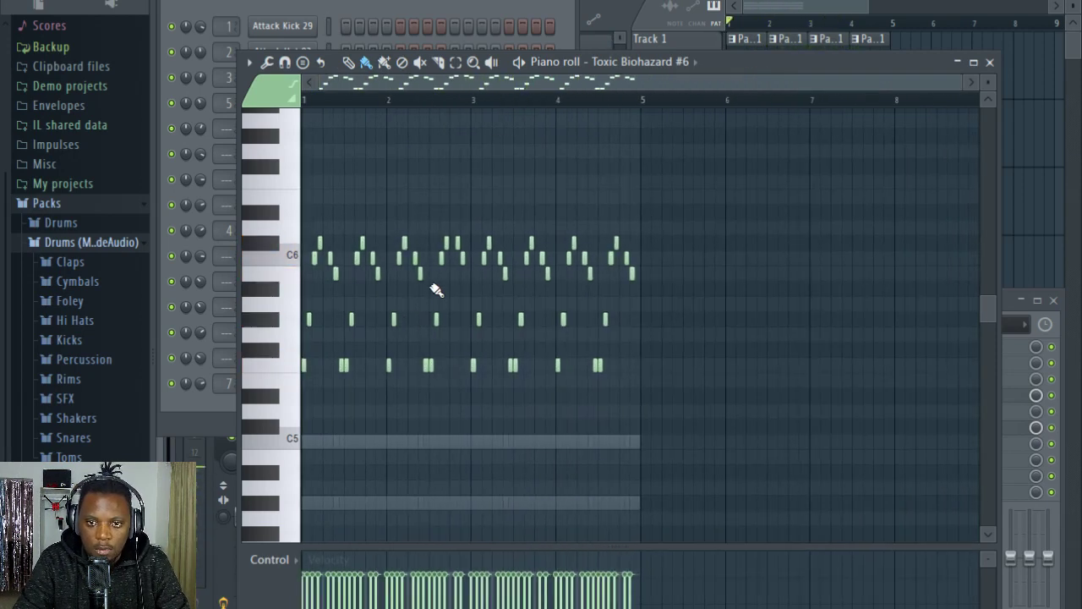
drag(434, 287, 309, 223)
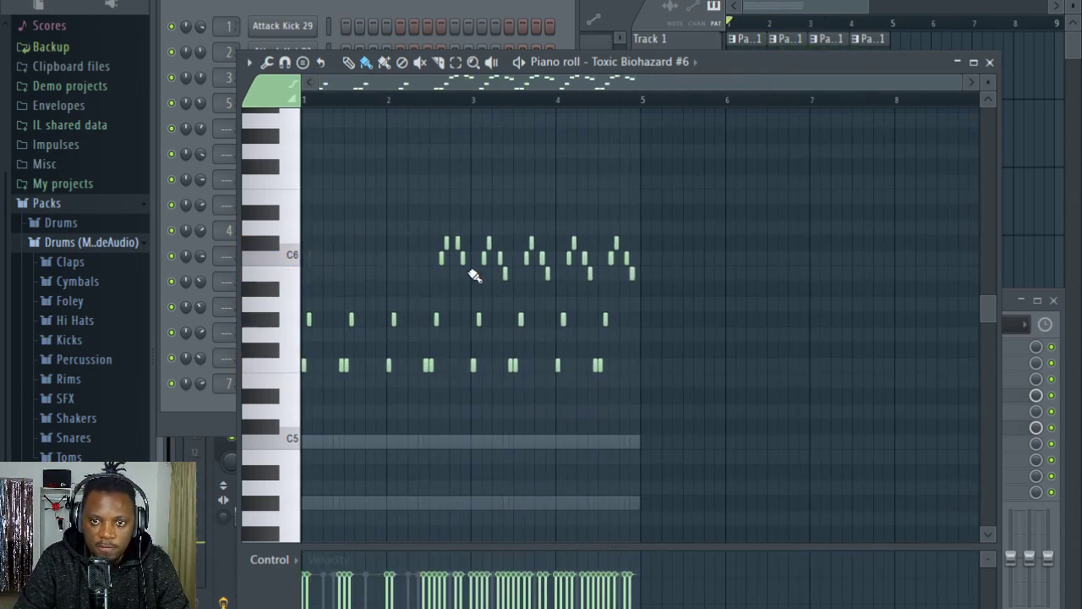
scroll(337, 100, up, 2)
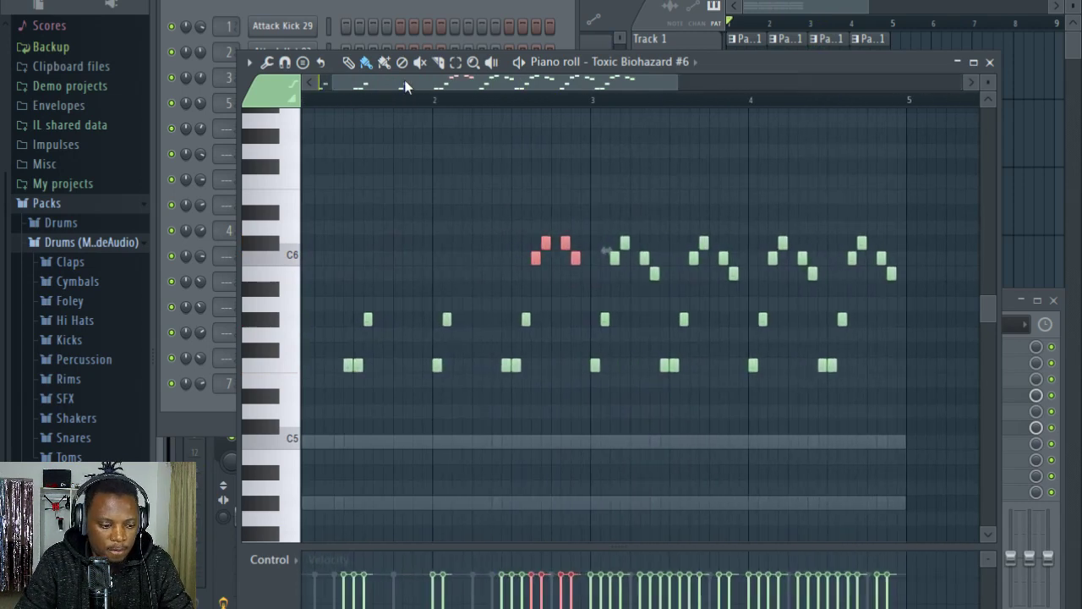
key(ctrl+d)
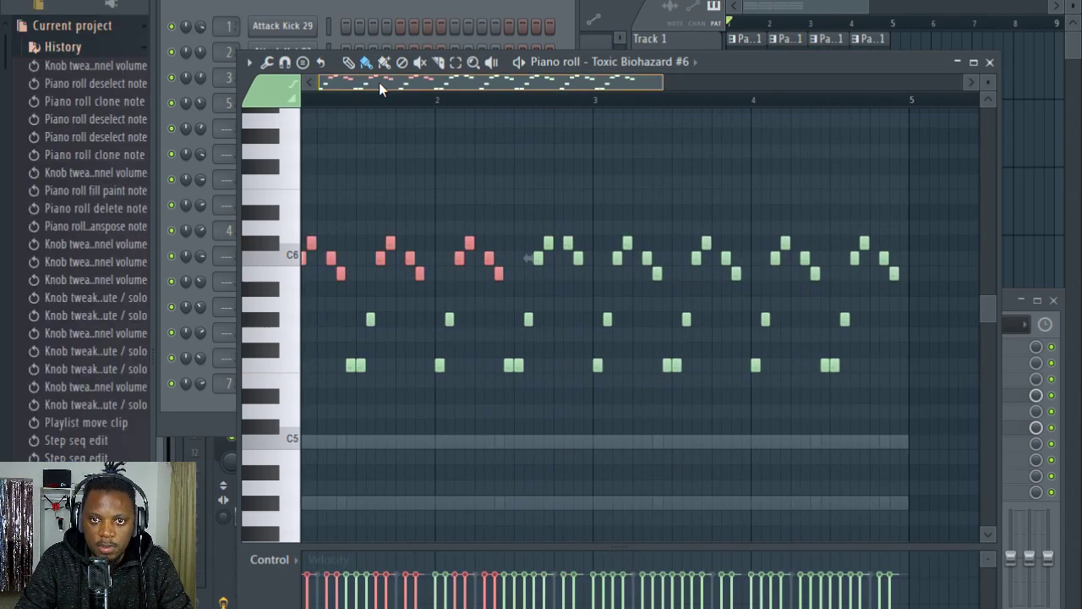
scroll(380, 84, left, 1)
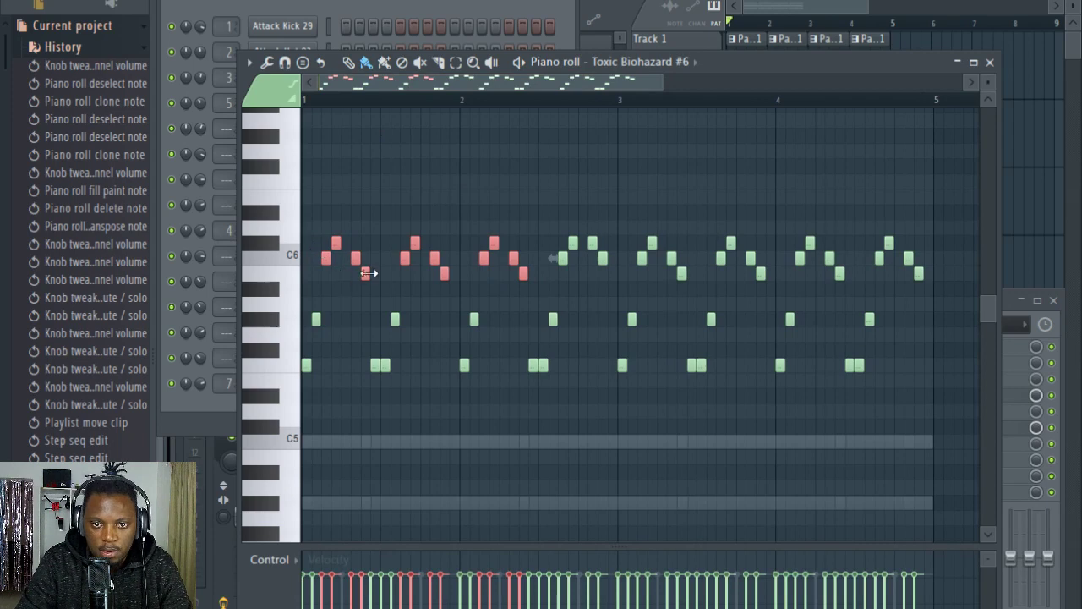
Step: Raise the closing C6 and B5 notes of the first three phrases in bars 1 and 2 to C#6 and C6
scroll(337, 106, up, 2)
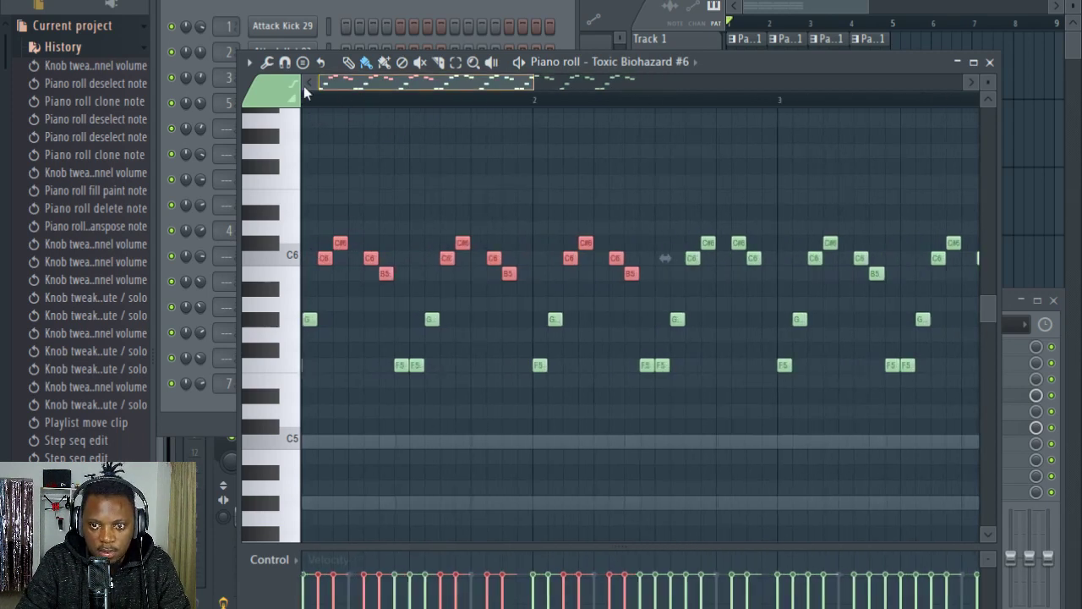
drag(640, 258, 640, 242)
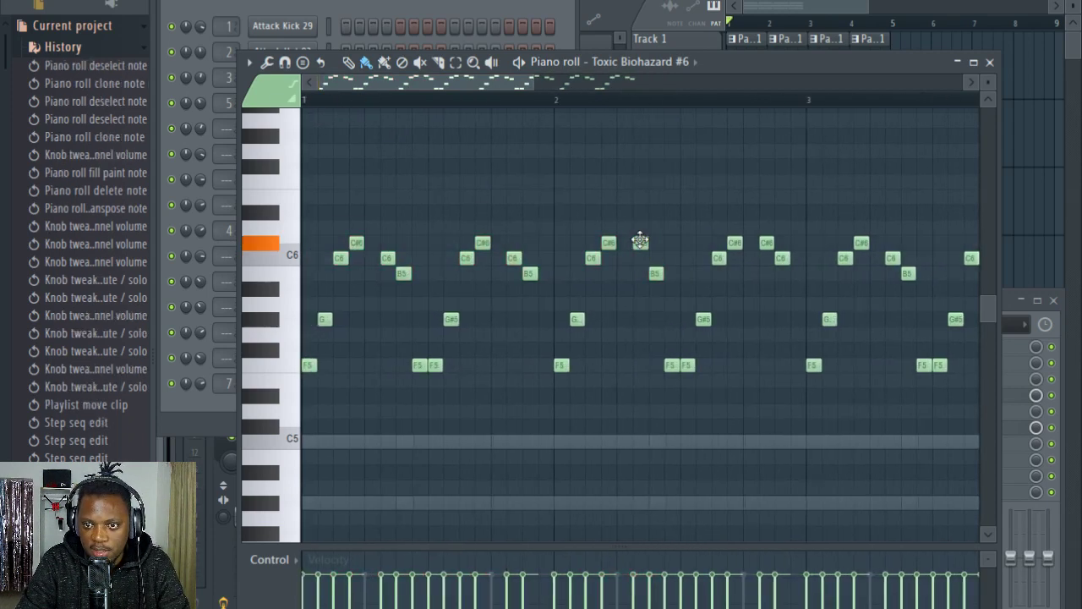
drag(653, 281, 653, 266)
drag(556, 280, 513, 244)
drag(414, 295, 386, 245)
Step: Raise the closing C6 and B5 notes of all four phrases in bars 3 and 4 to C#6 and C6
drag(447, 87, 585, 90)
drag(504, 301, 457, 242)
drag(617, 284, 582, 249)
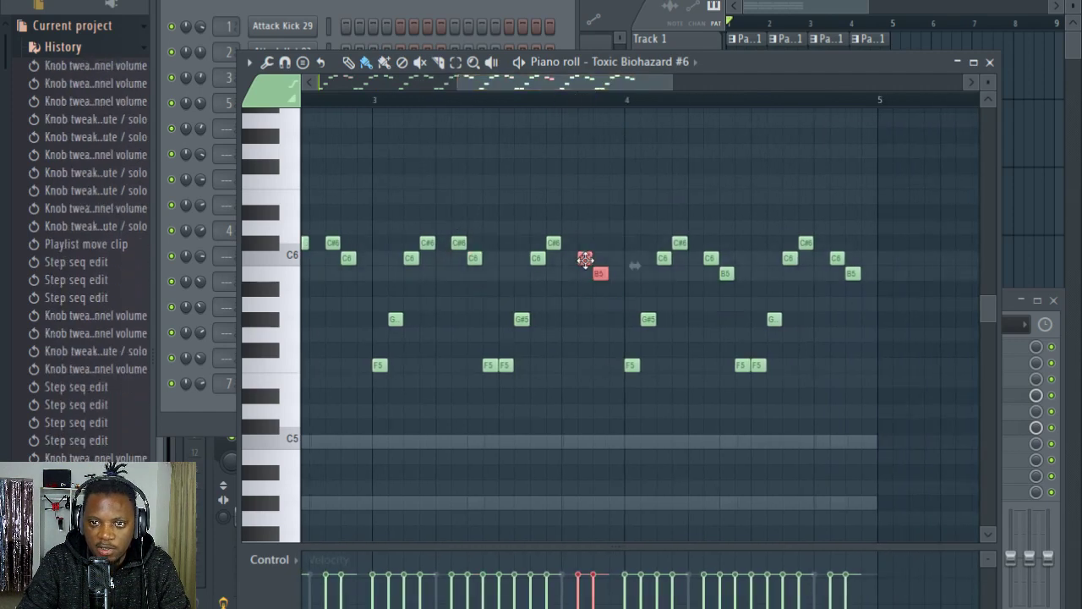
drag(550, 85, 592, 90)
drag(641, 302, 587, 241)
drag(757, 304, 714, 245)
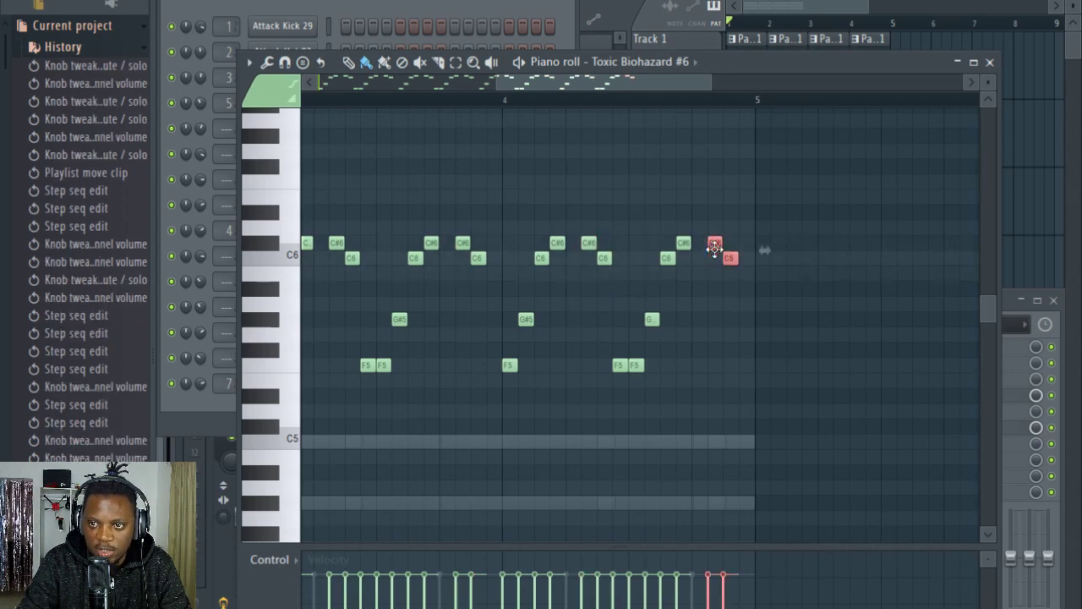
Step: Play back the edited melody and adjust the Toxic Biohazard #6 channel's volume
scroll(584, 90, down, 4)
click(444, 4)
key(space)
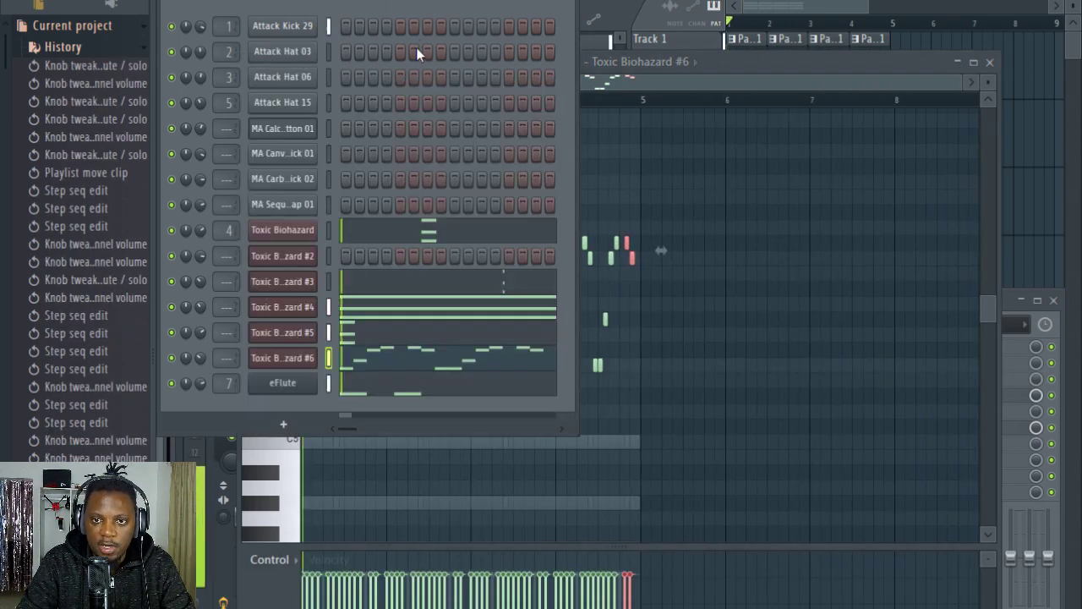
click(737, 62)
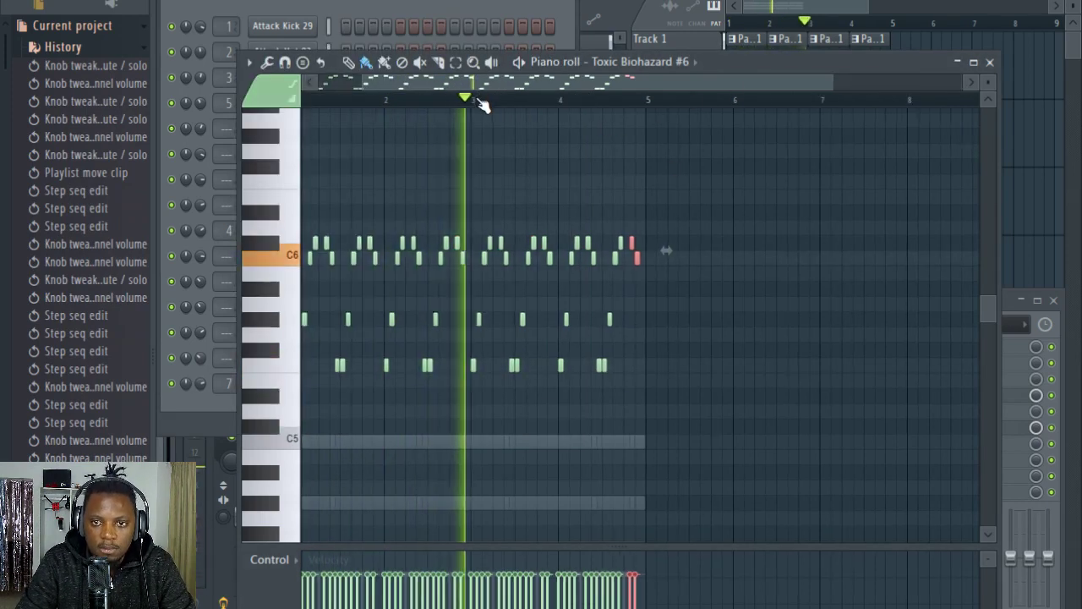
scroll(486, 101, up, 3)
click(444, 4)
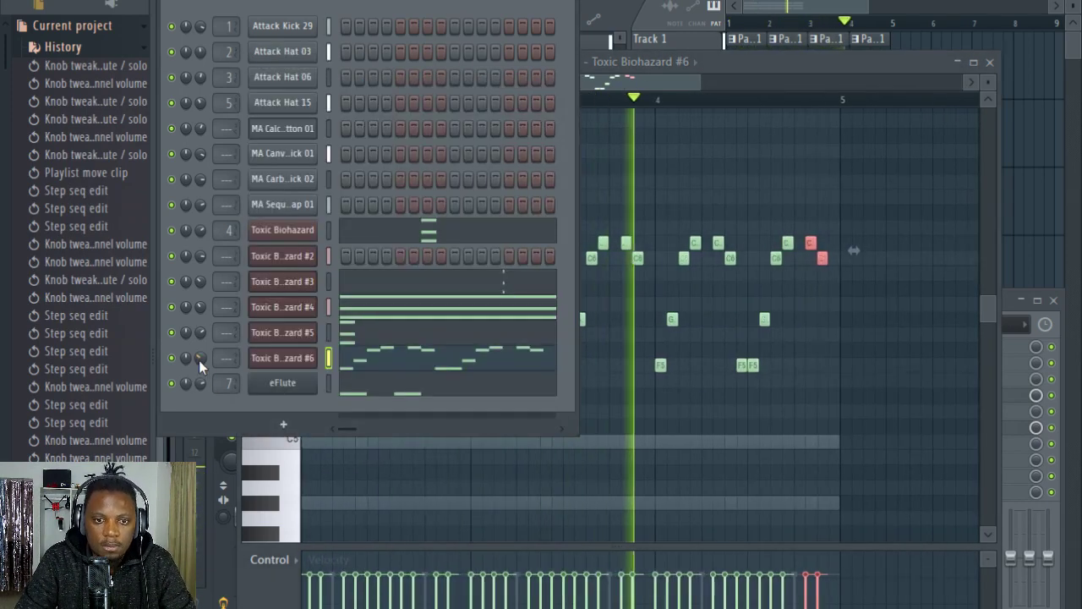
drag(199, 360, 230, 342)
Step: Check the arrangement in the playlist and adjust the Toxic Biohazard #2 channel's volume during playback
click(927, 4)
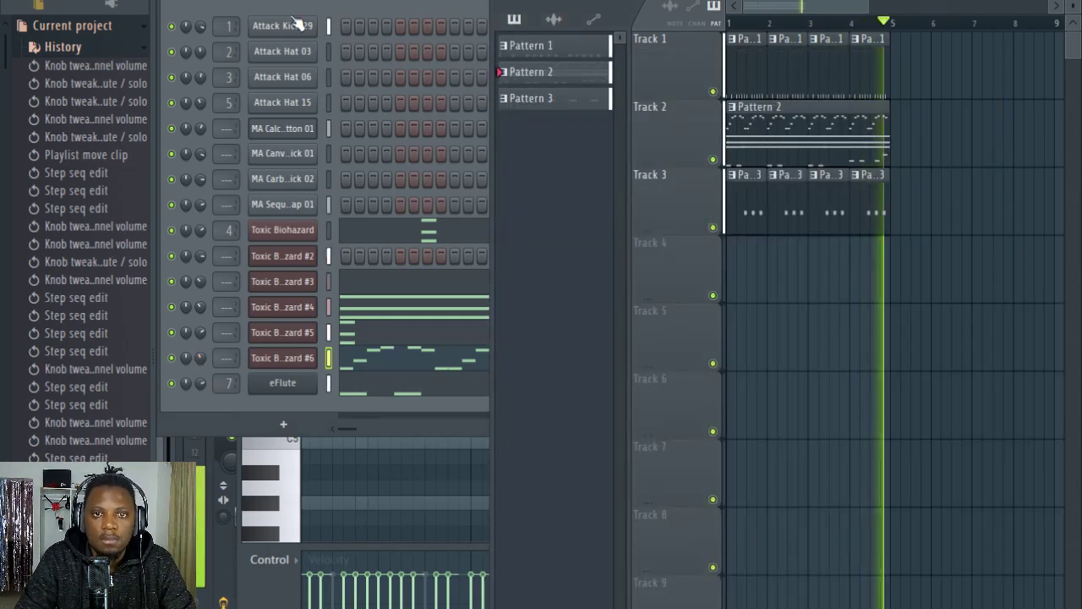
click(442, 4)
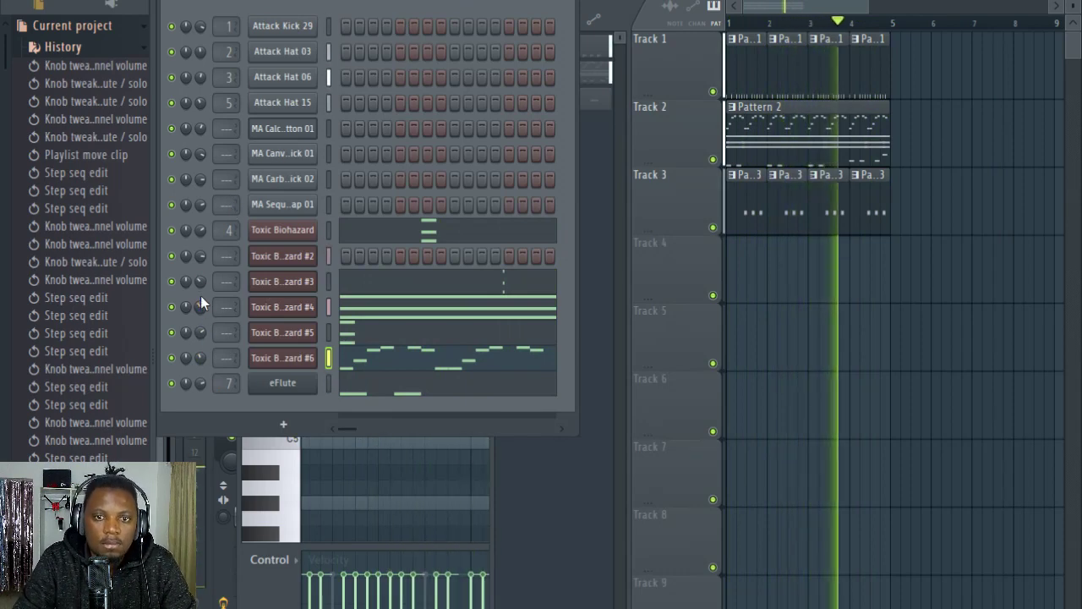
drag(201, 257, 201, 242)
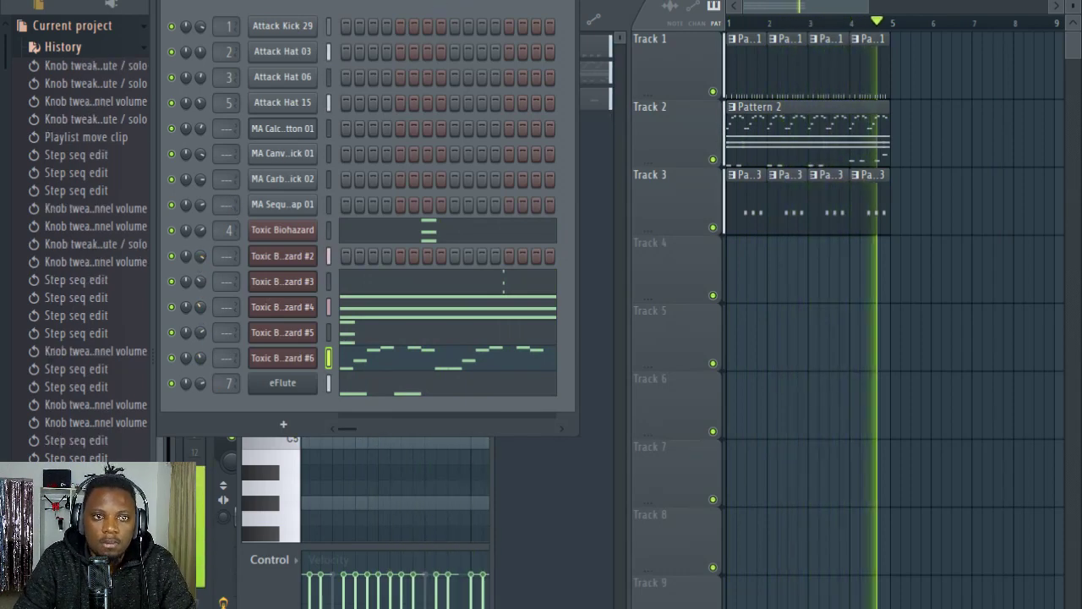
Step: Switch to Pattern 1 and browse the Attack Clap samples in the Drums (ModeAudio) pack
click(787, 61)
double_click(786, 61)
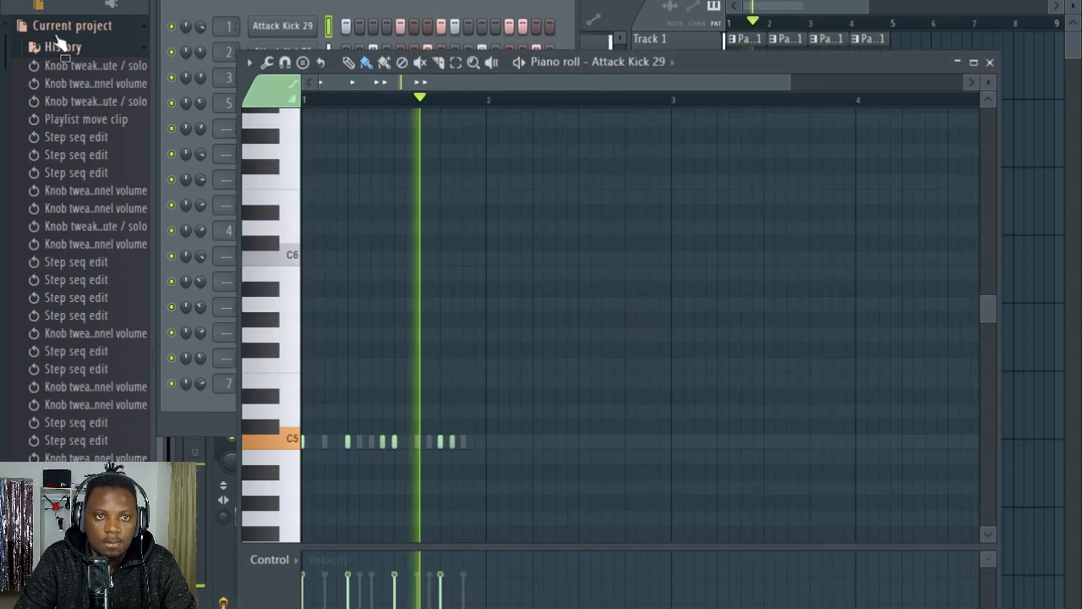
click(80, 24)
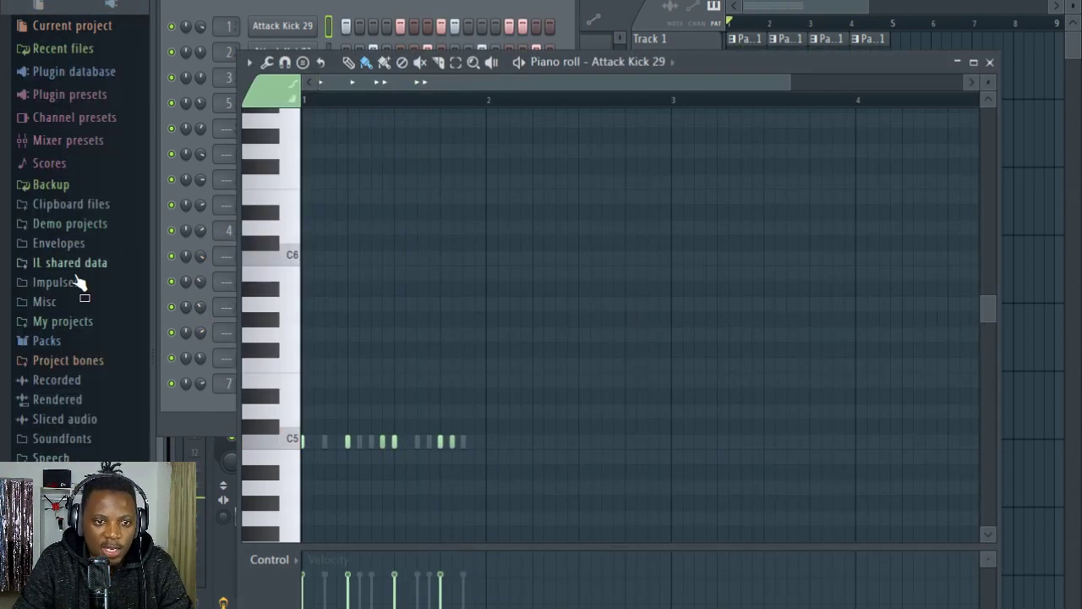
click(46, 341)
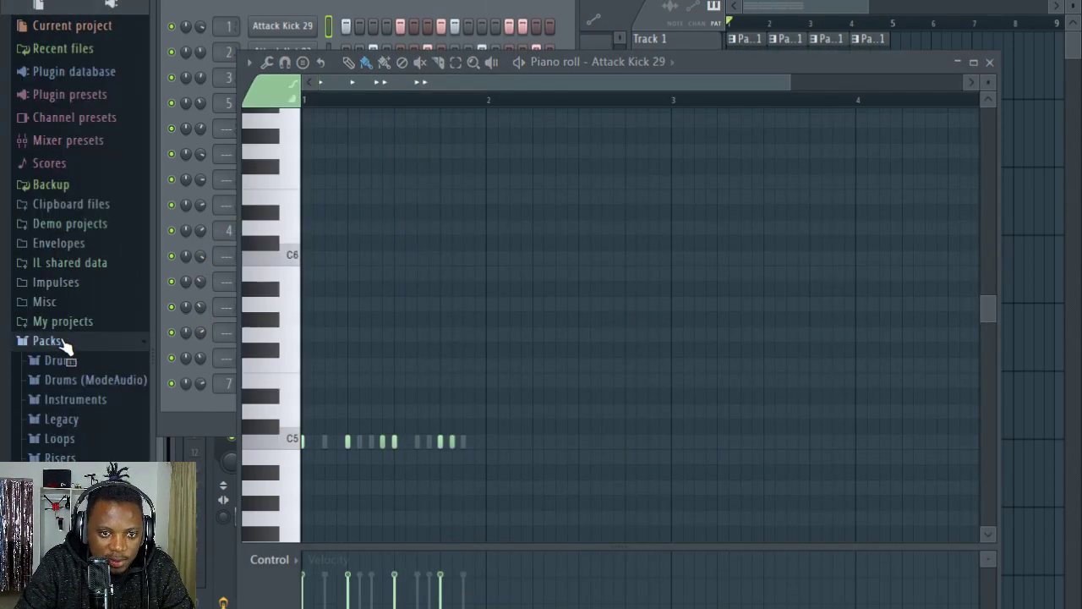
click(89, 380)
click(96, 273)
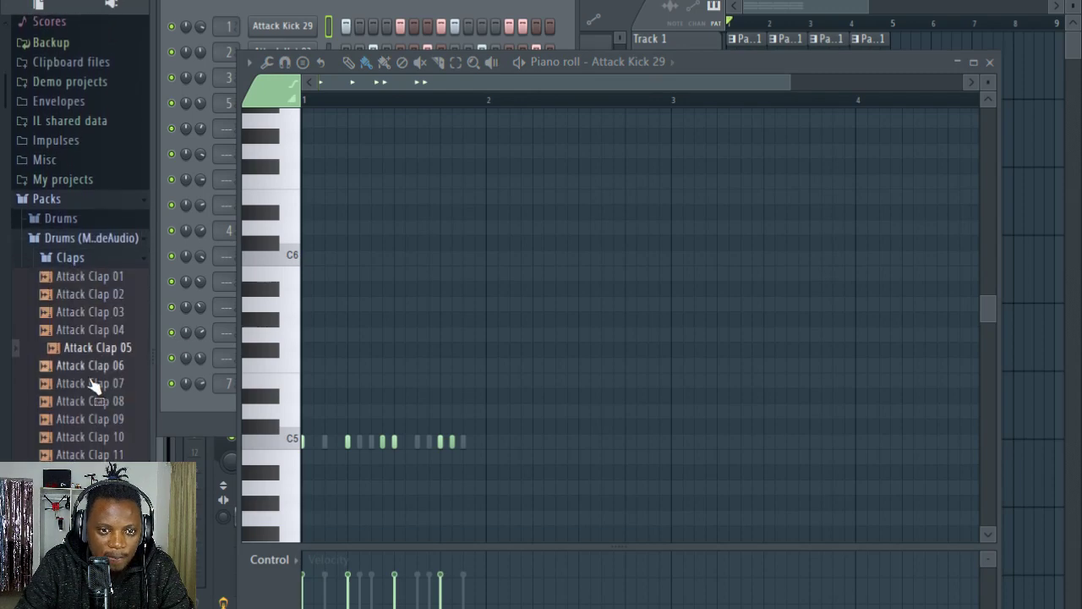
click(99, 438)
click(436, 3)
click(110, 4)
scroll(65, 333, down, 9)
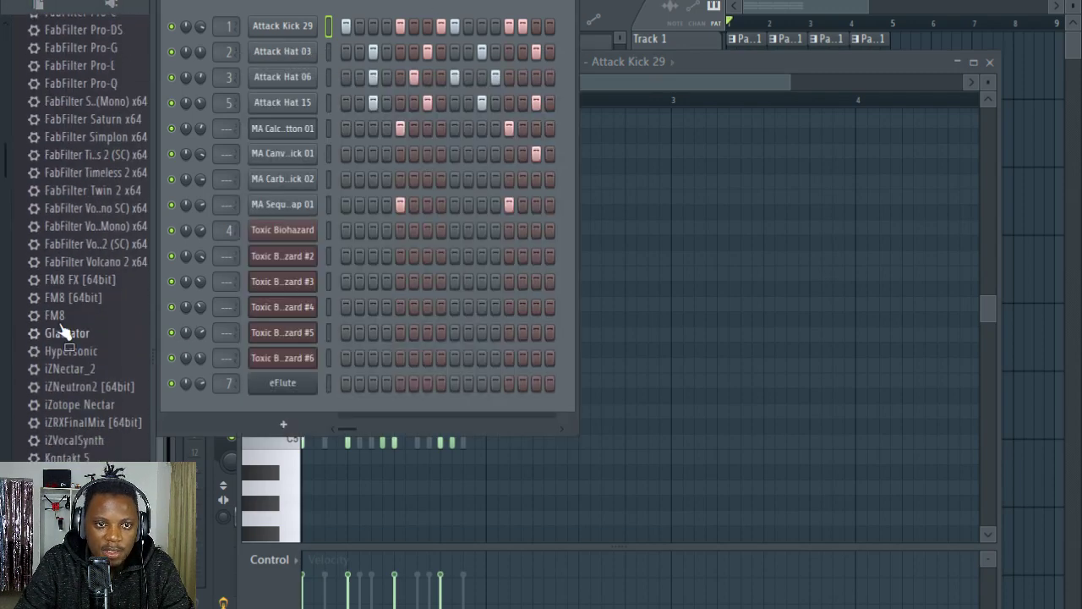
scroll(66, 334, up, 4)
click(53, 6)
click(66, 7)
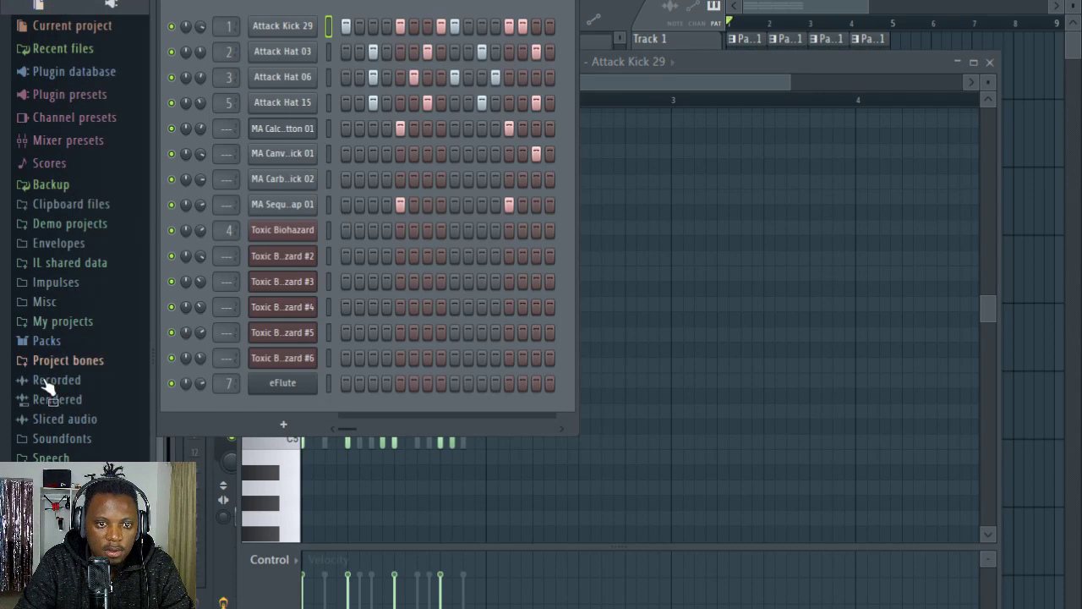
Step: Add the Hyper HouseParty Clap 01 sample from the Drums (ModeAudio) claps as a new channel
click(71, 342)
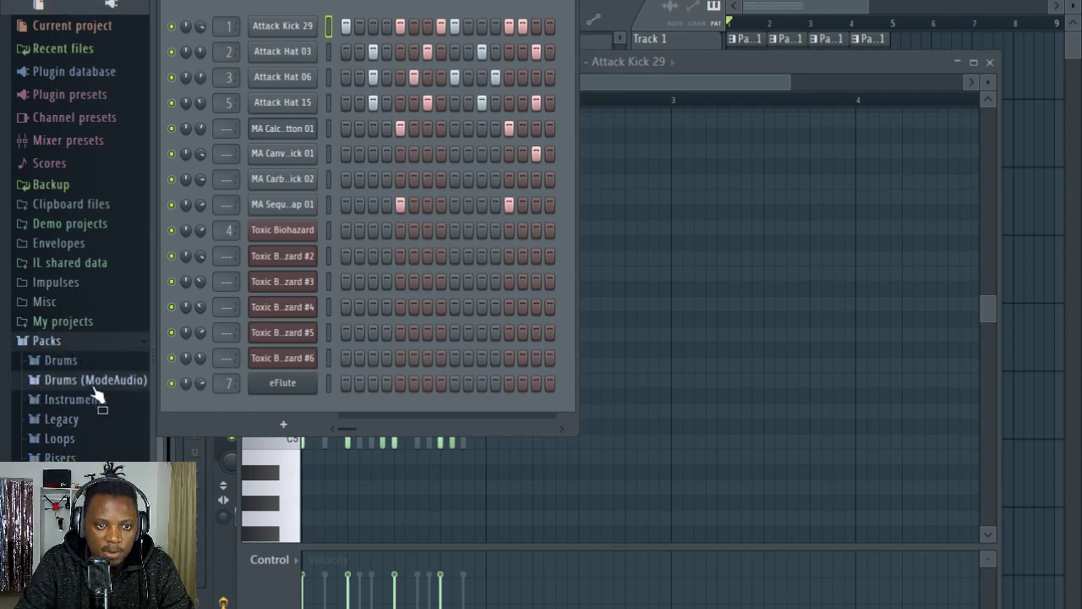
click(76, 381)
click(67, 261)
scroll(93, 367, down, 14)
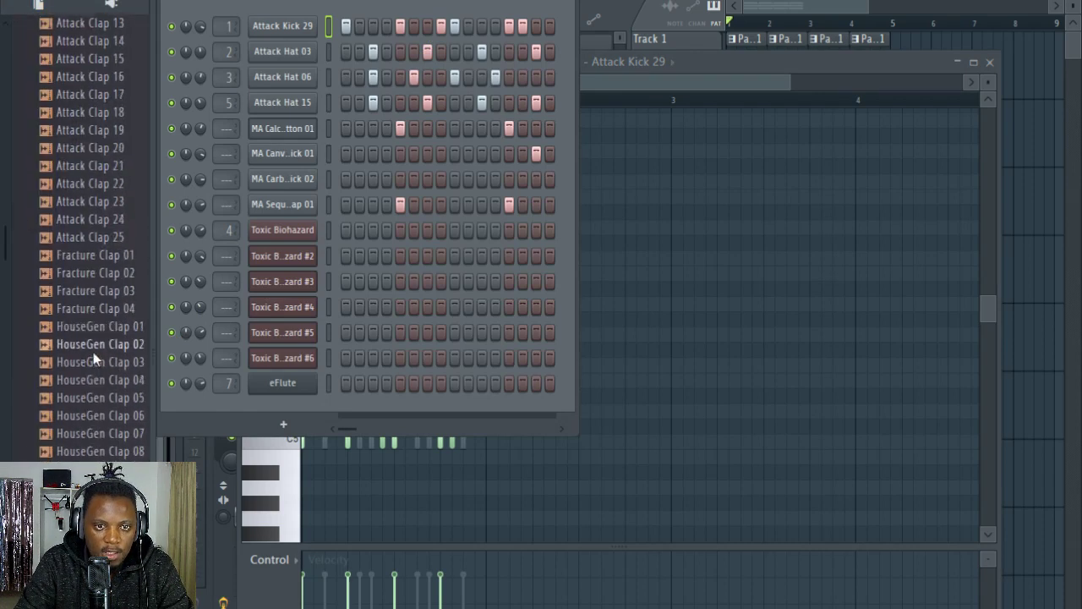
scroll(95, 372, down, 4)
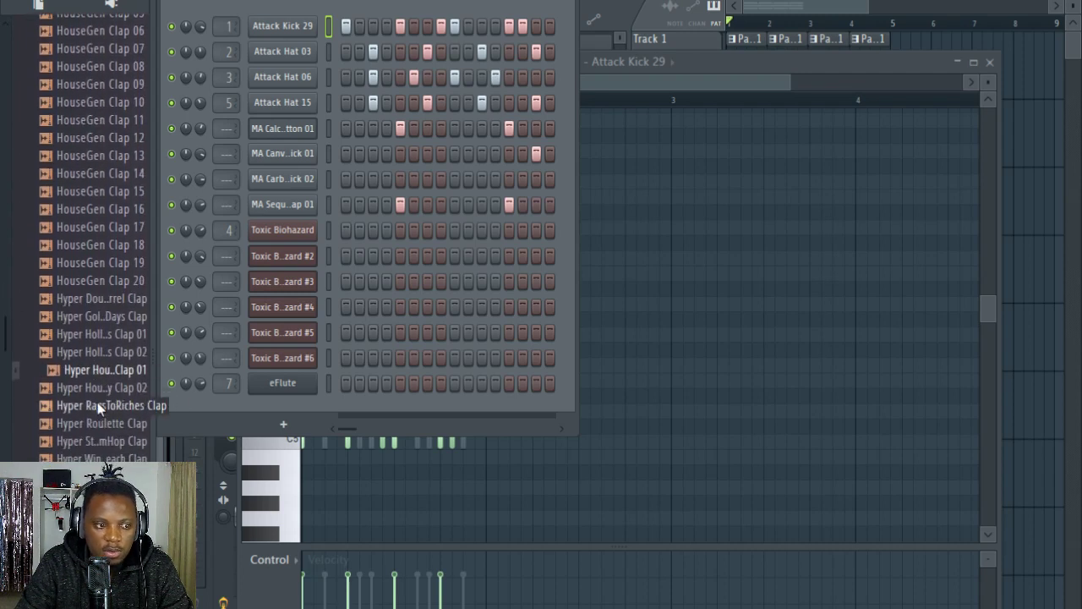
drag(99, 369, 206, 412)
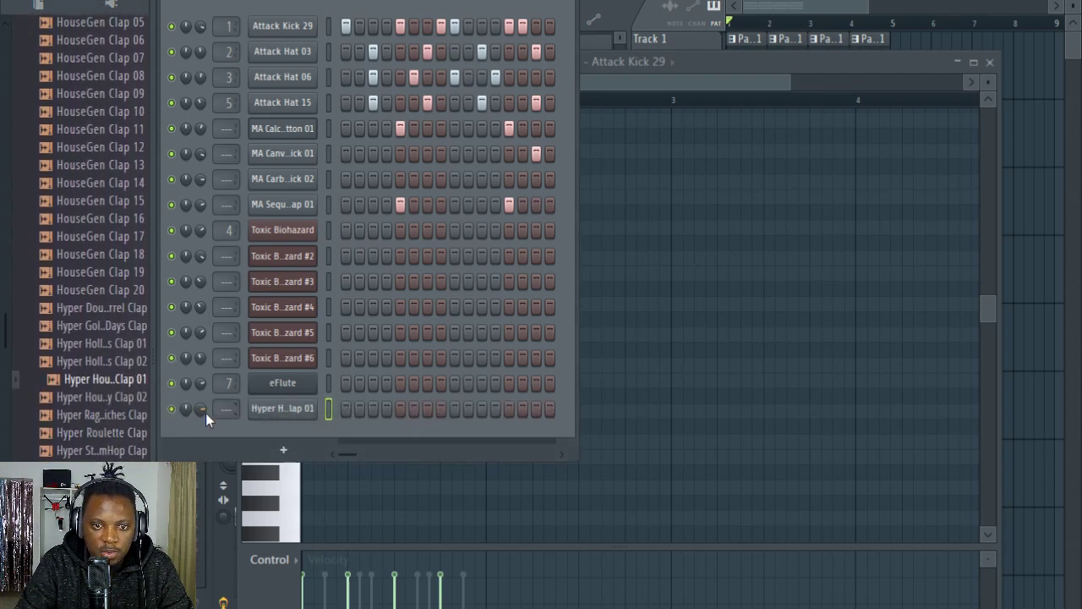
Step: Program the Hyper HouseParty Clap 01 on steps 5 and 13 and check its sampler settings
click(400, 408)
key(space)
click(508, 408)
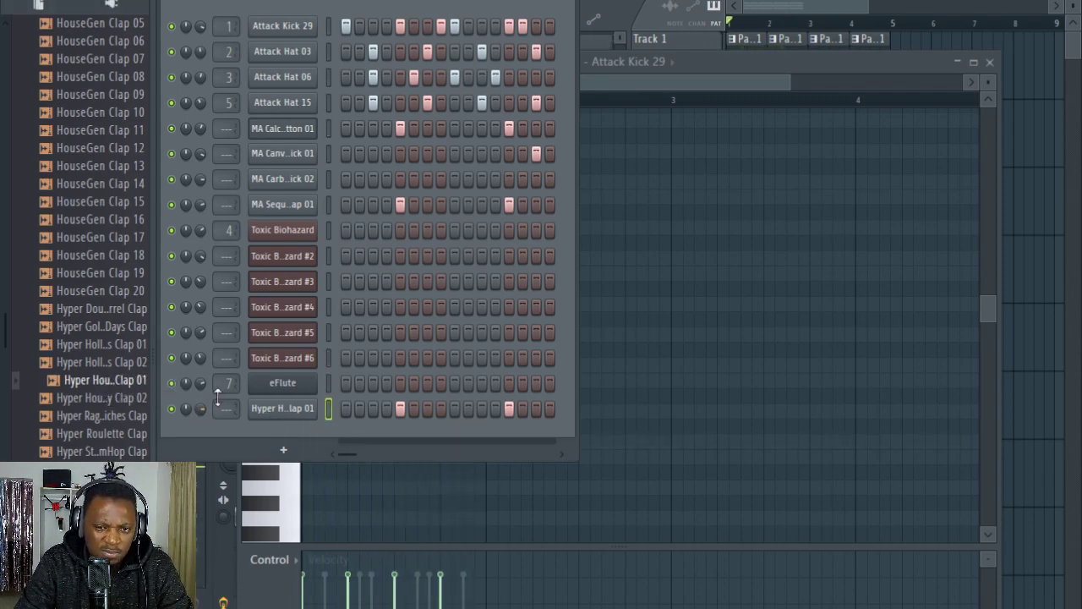
click(282, 408)
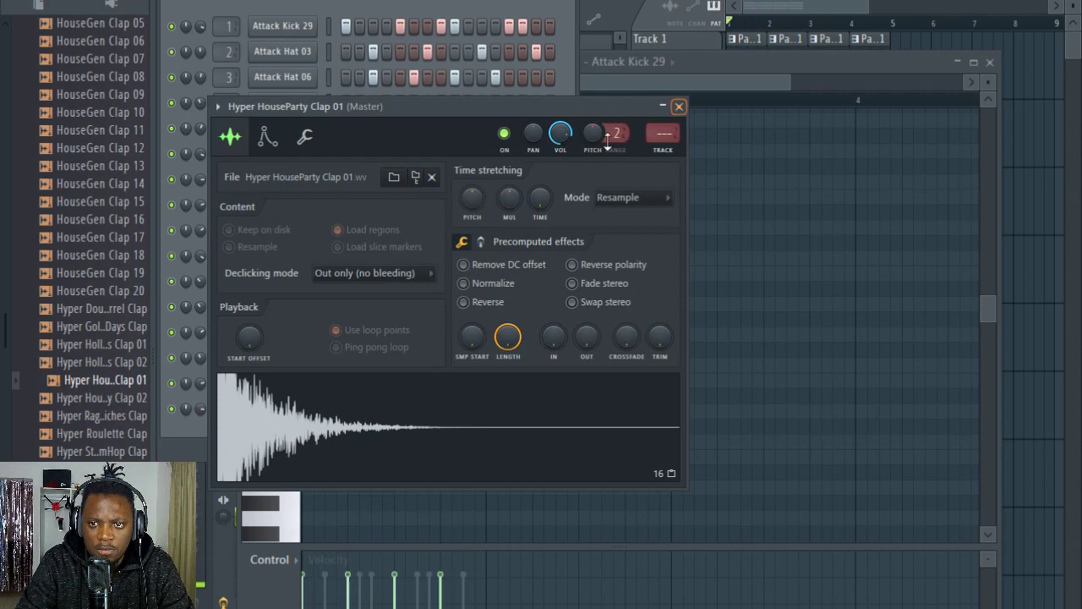
click(321, 7)
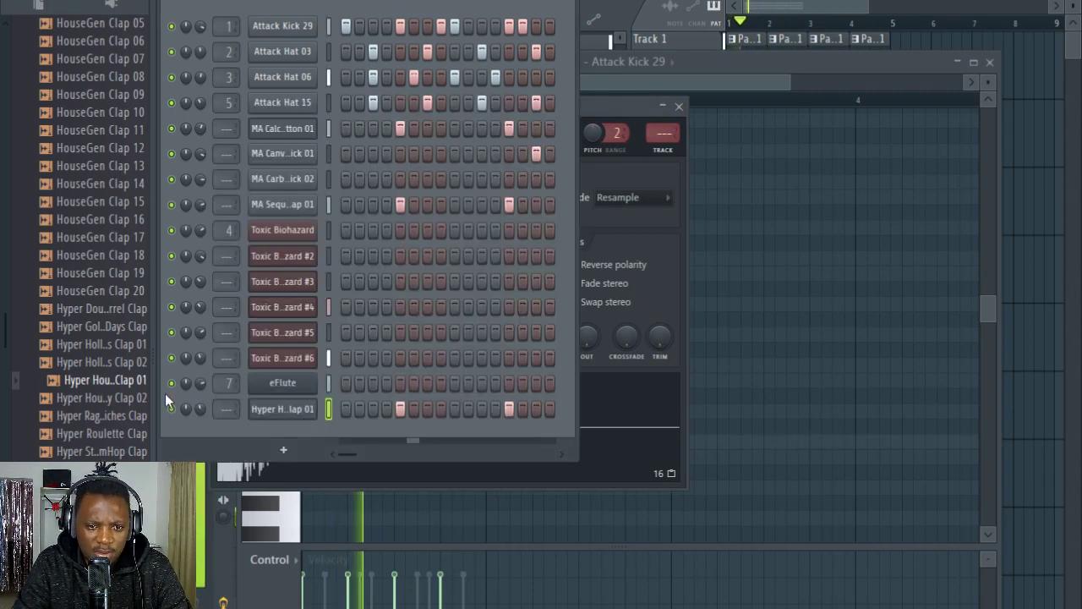
Step: Replace the new clap channel's sample with MA DarkStare Clap and play back the beat
click(114, 453)
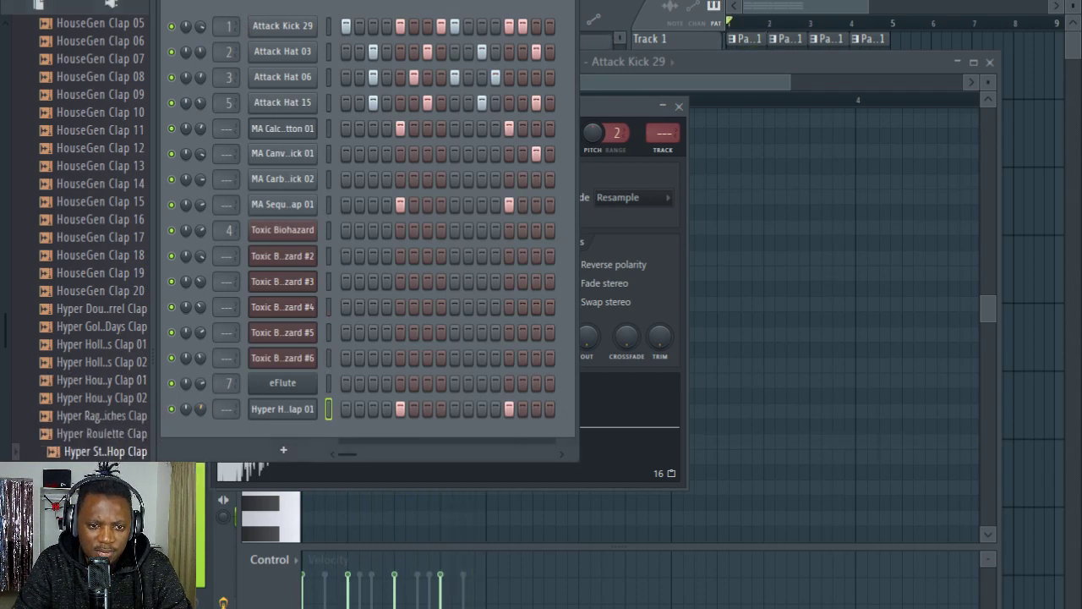
scroll(110, 355, down, 6)
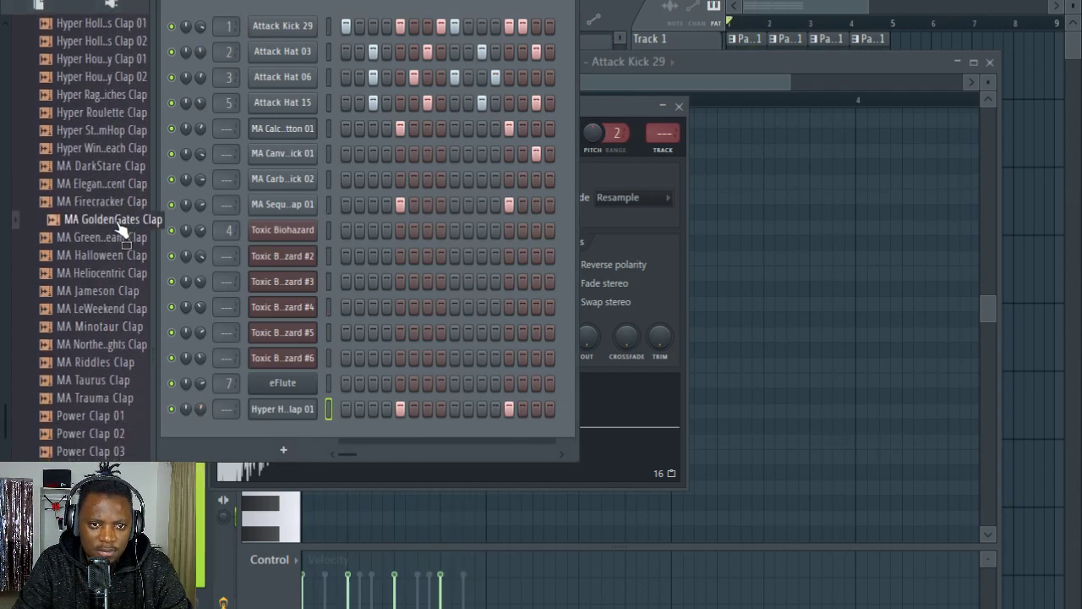
click(131, 168)
drag(118, 169, 279, 409)
key(space)
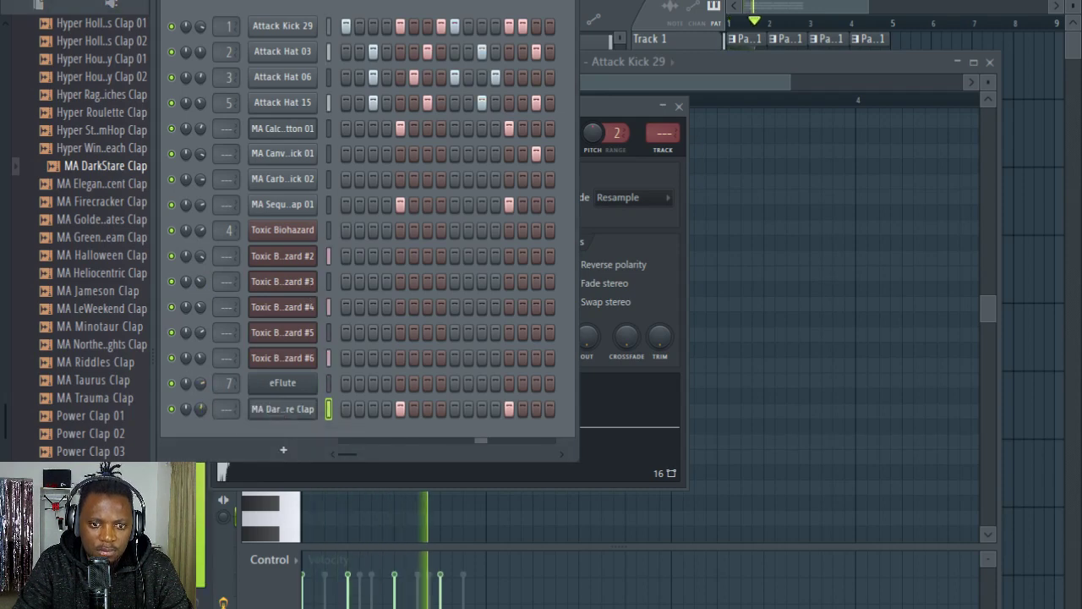
Step: Audition MA Halloween Clap and compare the beat with the MA Calc..tton 01 channel muted and unmuted
click(128, 255)
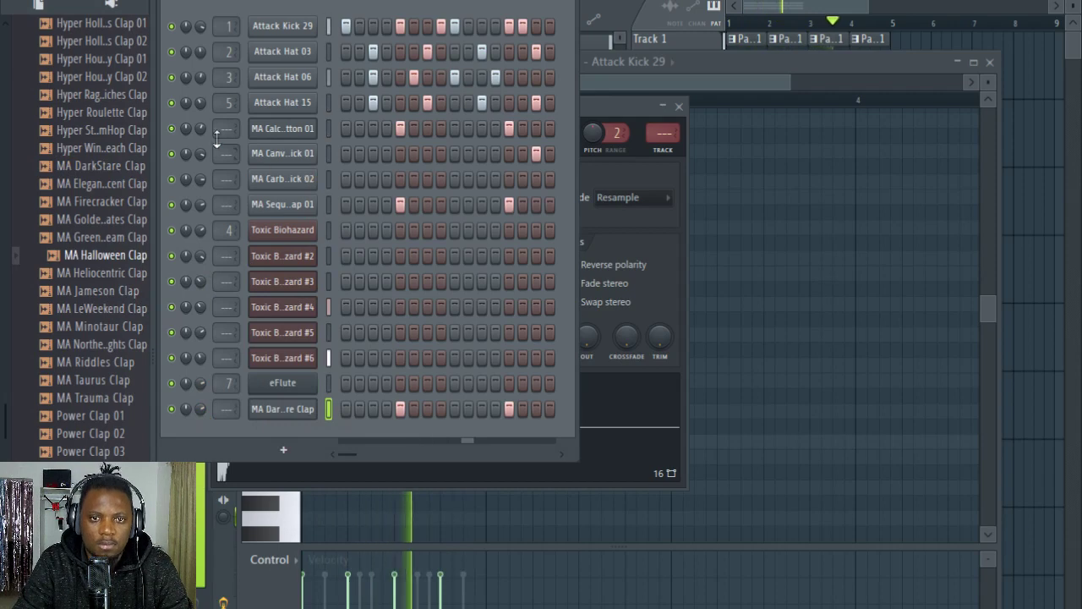
click(171, 127)
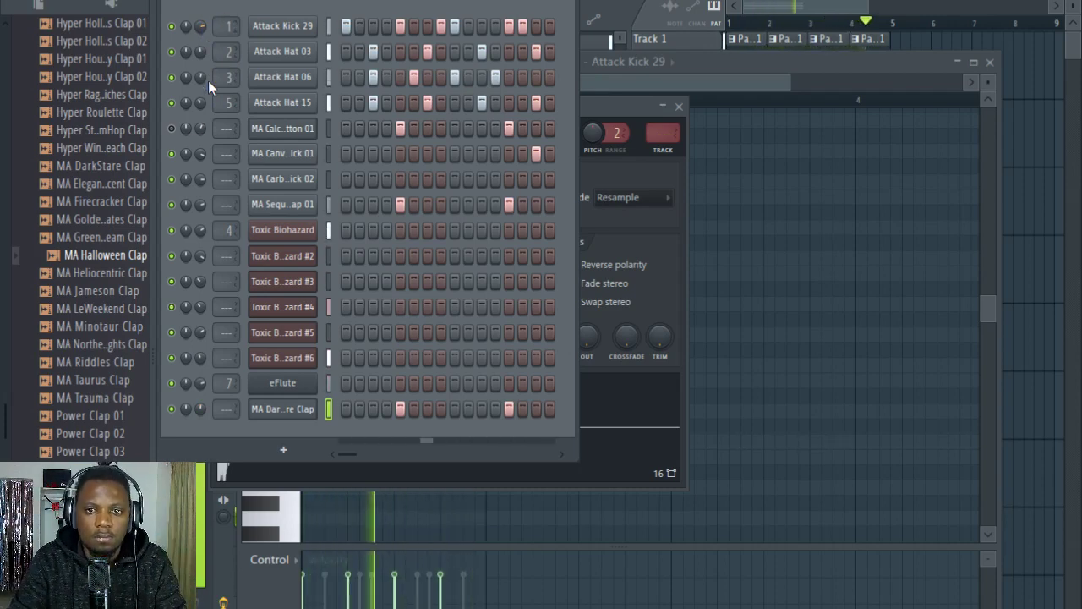
click(173, 128)
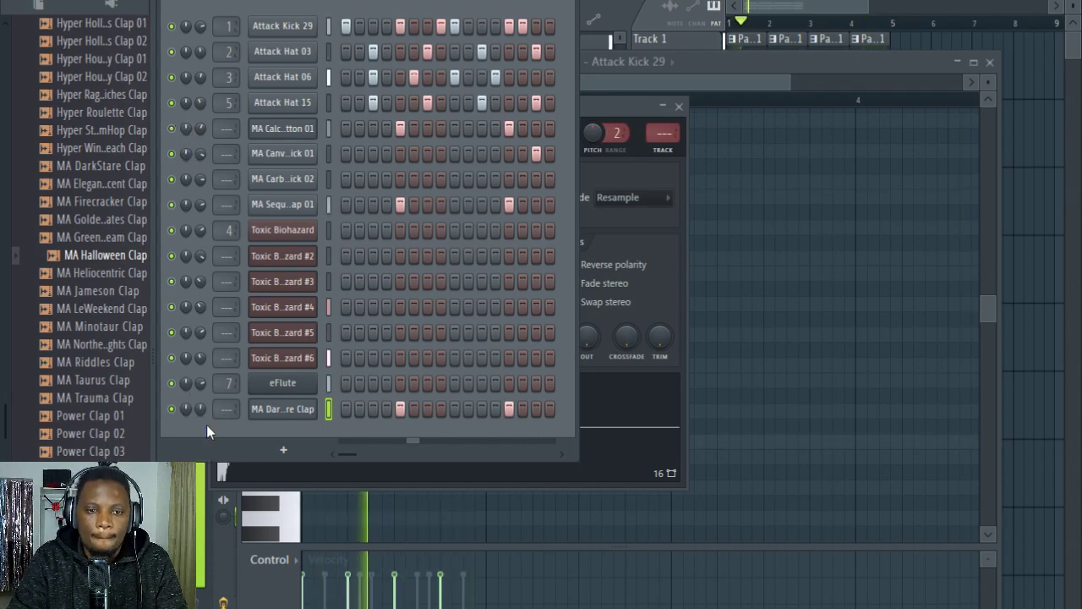
Step: Add MA Riddles Clap as a new channel and place a hit on step 1 of the empty Pattern 4
click(98, 362)
scroll(110, 279, down, 5)
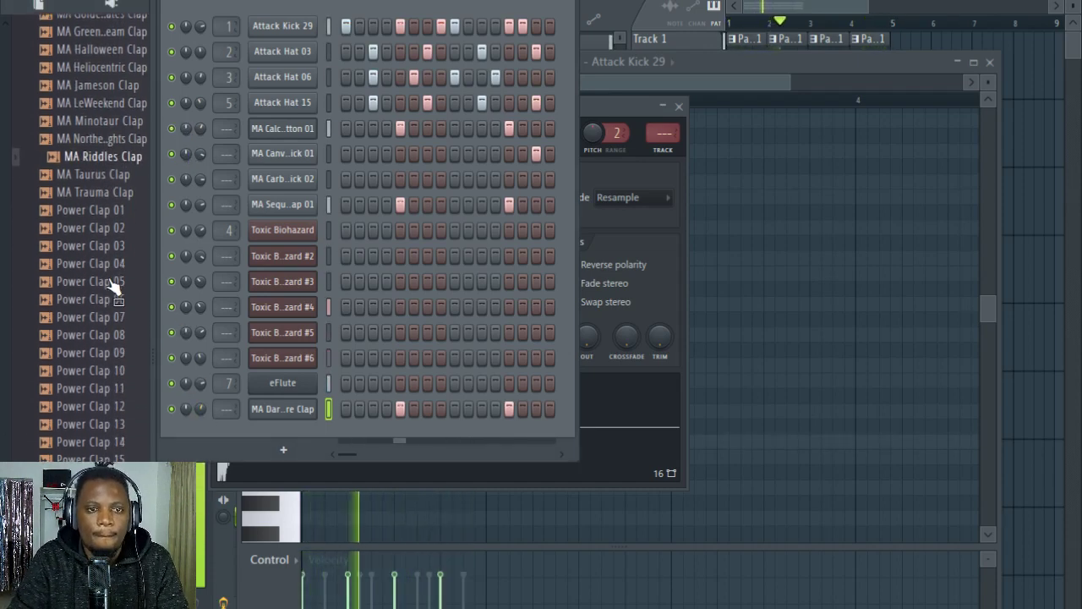
drag(110, 157, 254, 448)
key(KP_Add)
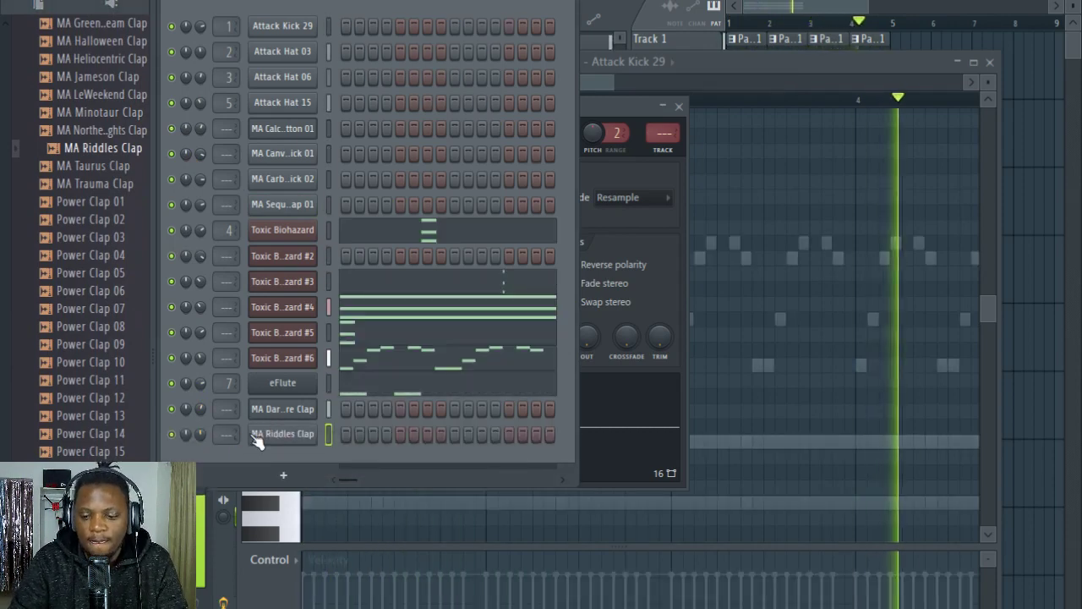
key(KP_Add)
key(space)
key(KP_Add)
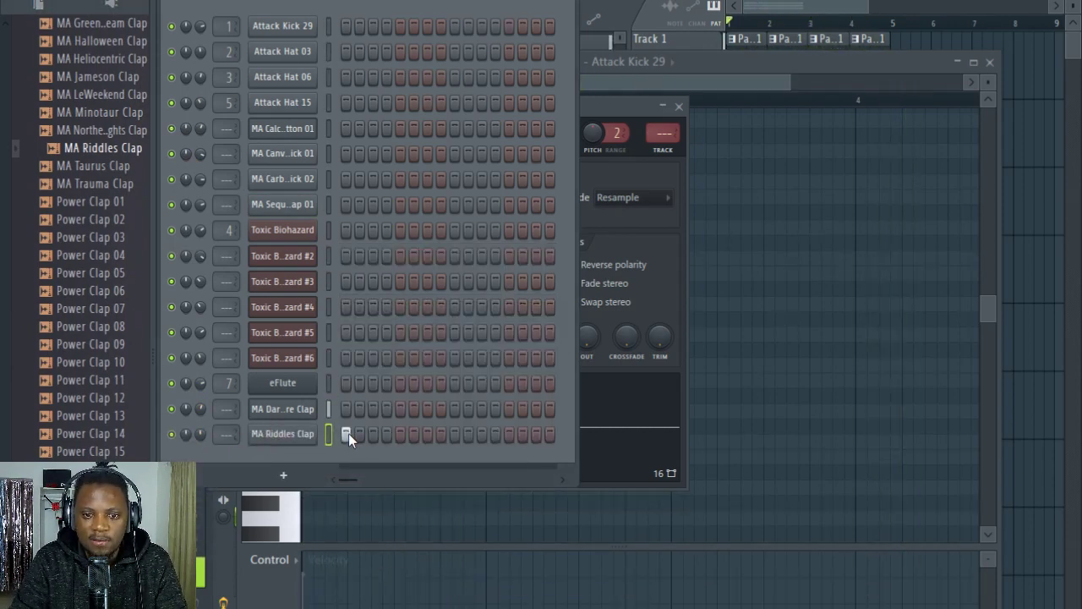
Step: Route MA Riddles Clap to mixer track 8, place Pattern 4 at bar 1 of Track 4, and play the song
click(282, 434)
click(693, 172)
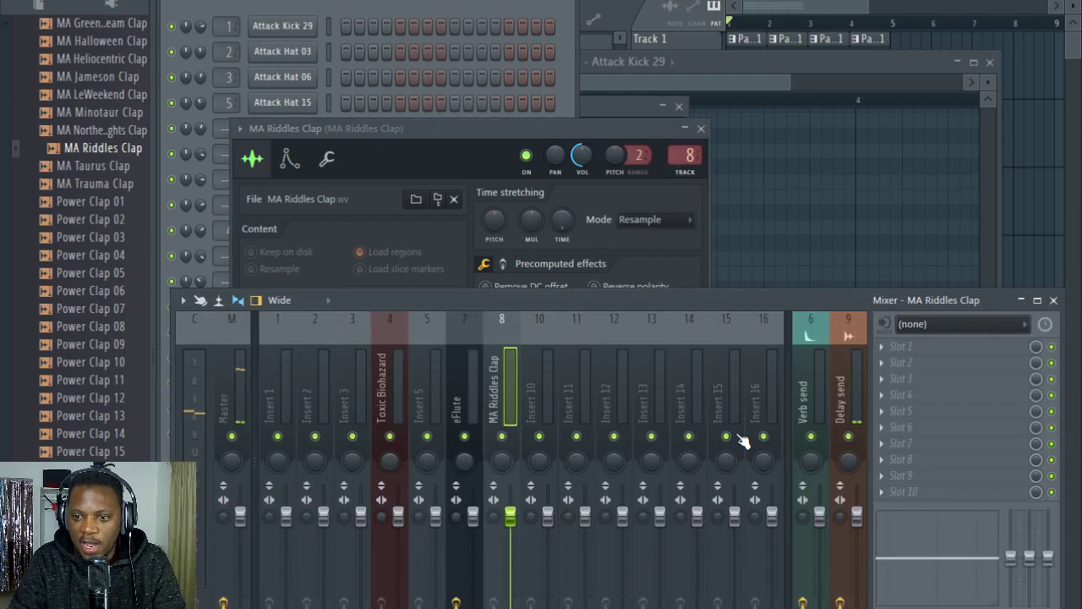
click(900, 4)
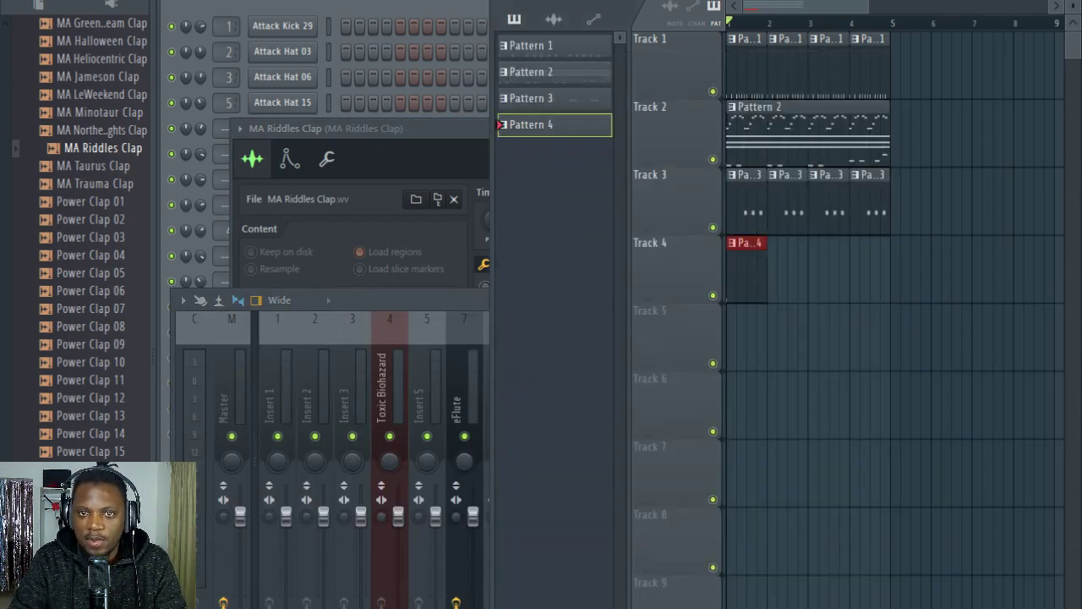
click(437, 3)
key(space)
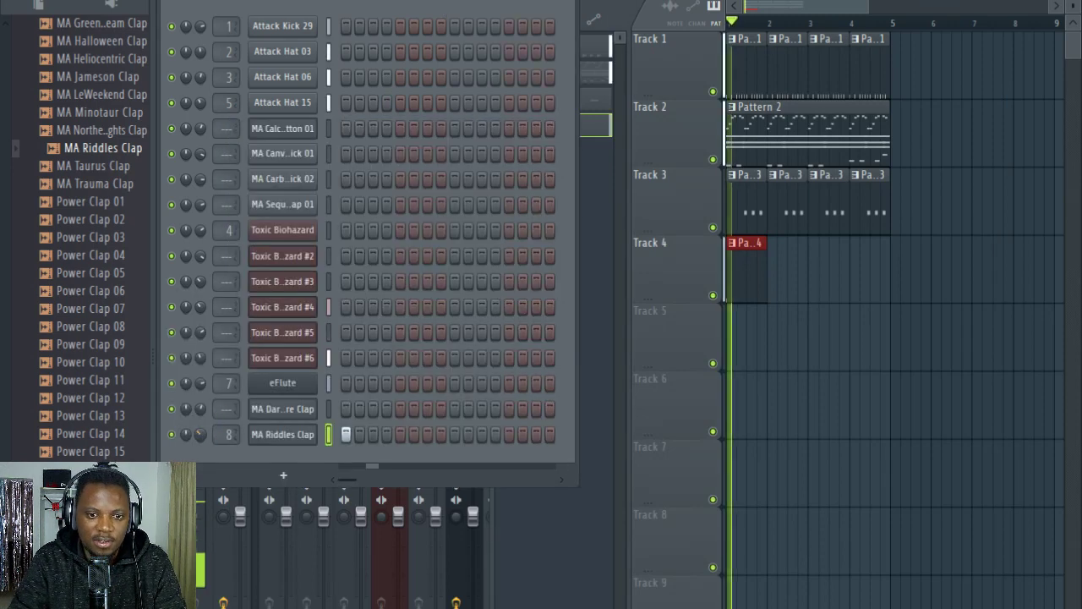
Step: Audition the Undercover Clap samples during playback and review Pattern 1 in the channel rack and playlist
scroll(106, 436, down, 6)
click(101, 456)
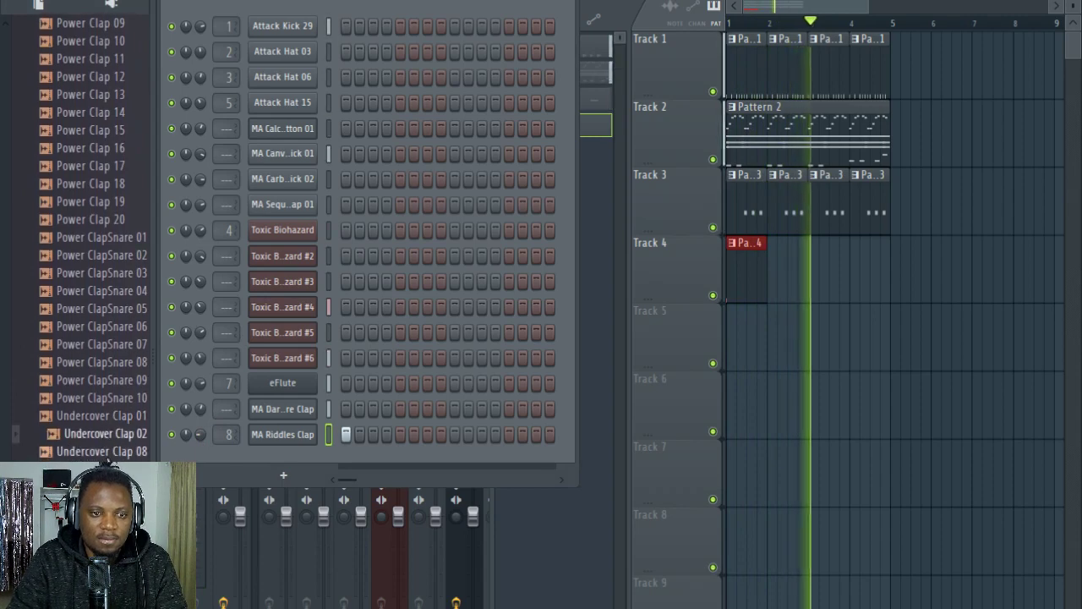
scroll(101, 423, down, 6)
double_click(792, 79)
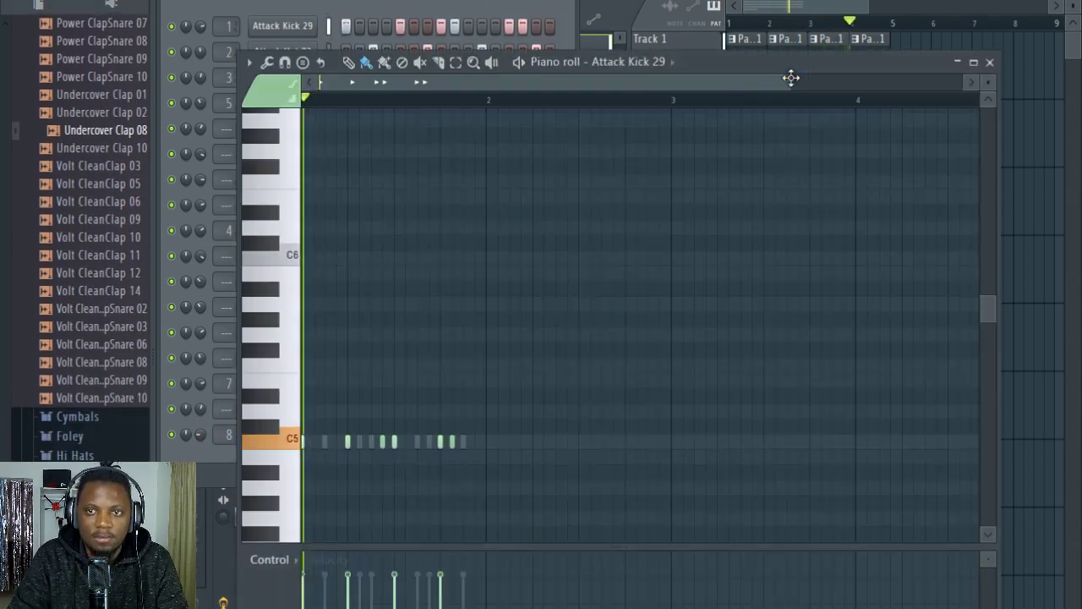
click(439, 7)
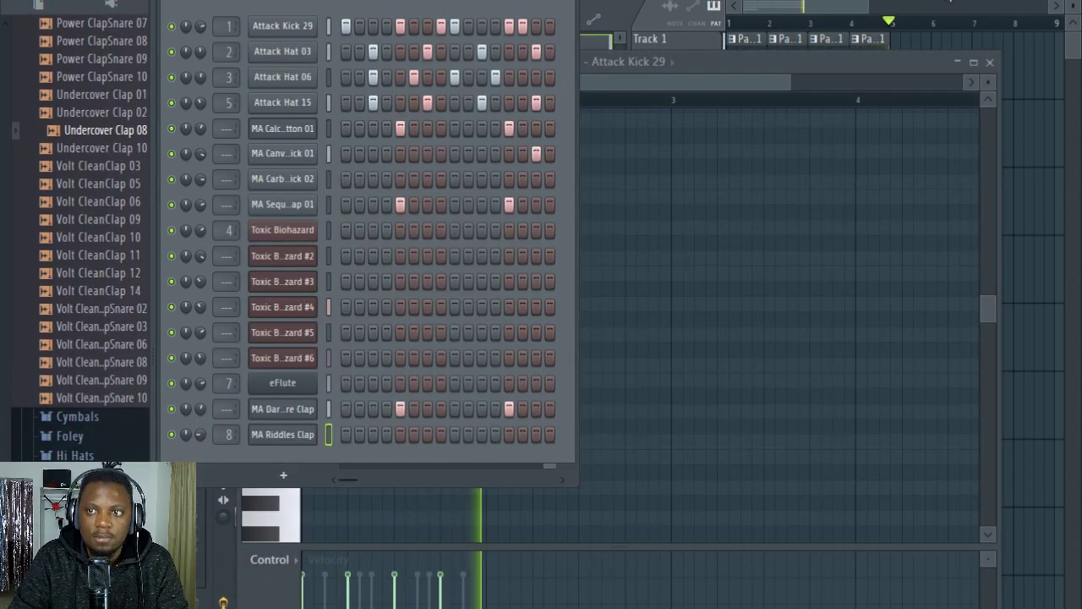
click(746, 37)
scroll(788, 9, up, 2)
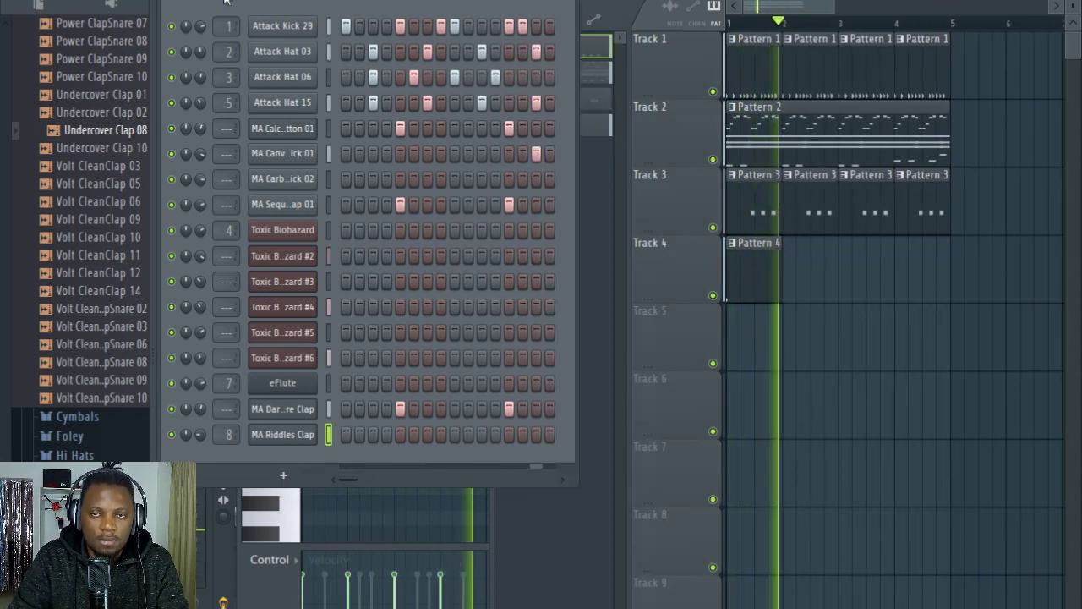
Step: Switch to Pattern 2 and adjust the Toxic Biohazard #4 channel's volume during playback
double_click(742, 133)
click(276, 2)
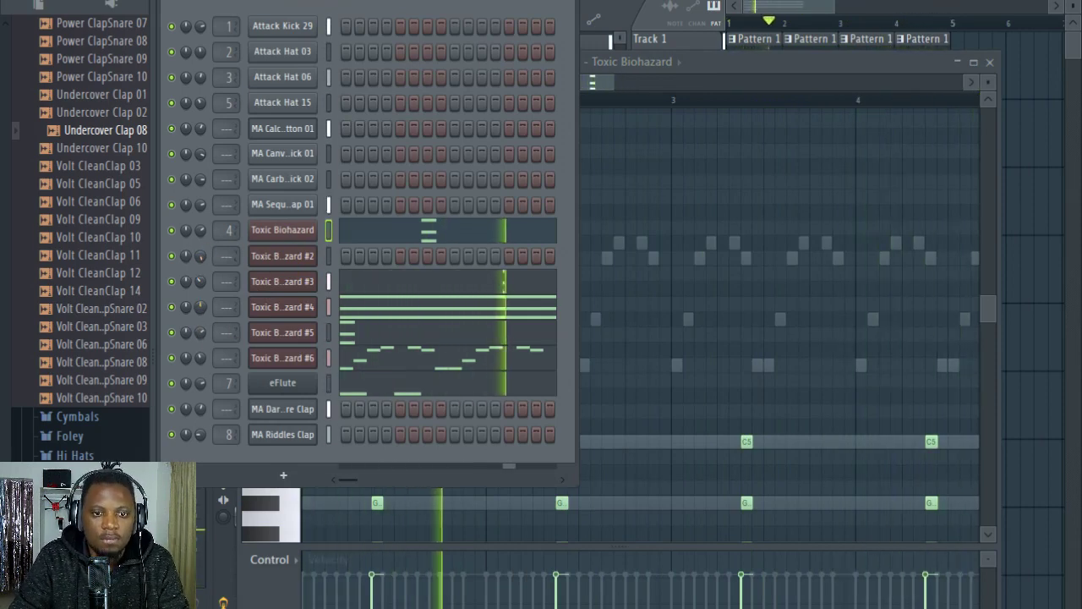
drag(201, 308, 201, 294)
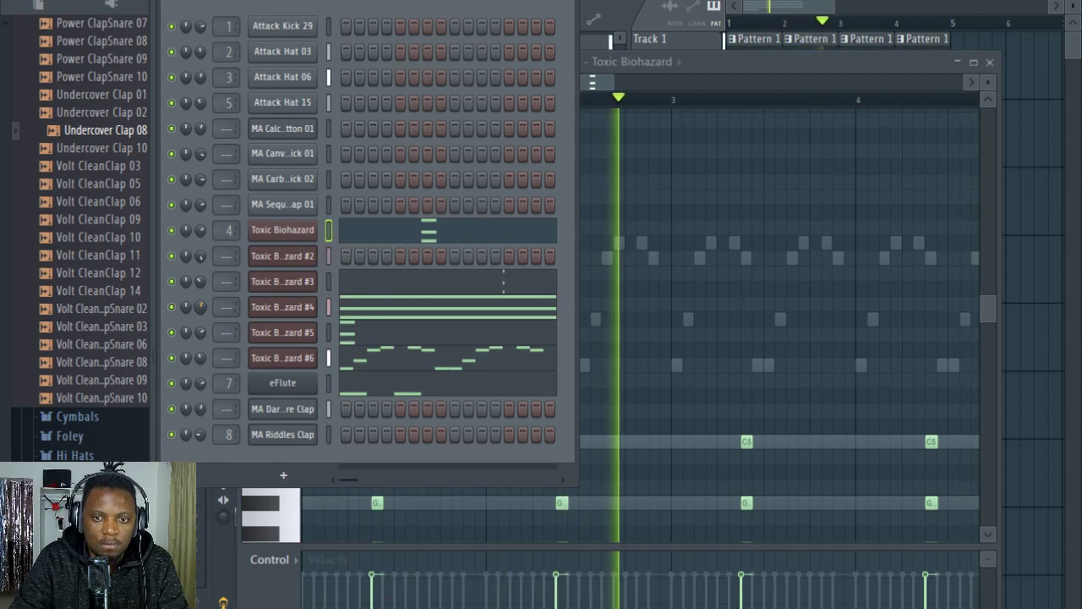
click(284, 475)
Step: Add Attack Hat 08 from the Hi Hats samples as a new channel, fill all 16 steps in Pattern 1, and play it
click(118, 83)
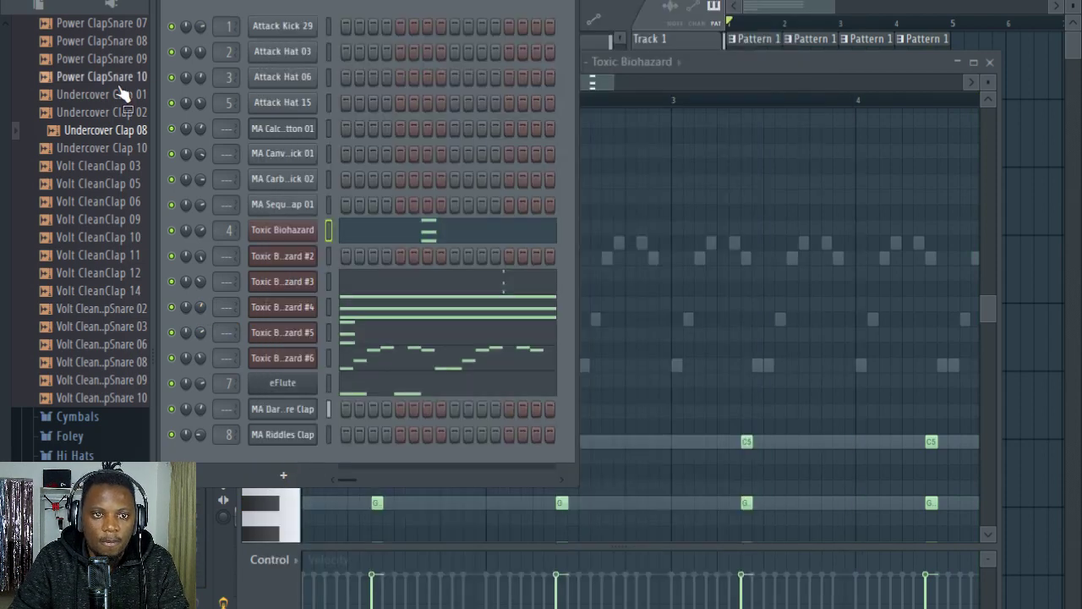
scroll(119, 84, up, 15)
click(55, 268)
click(83, 320)
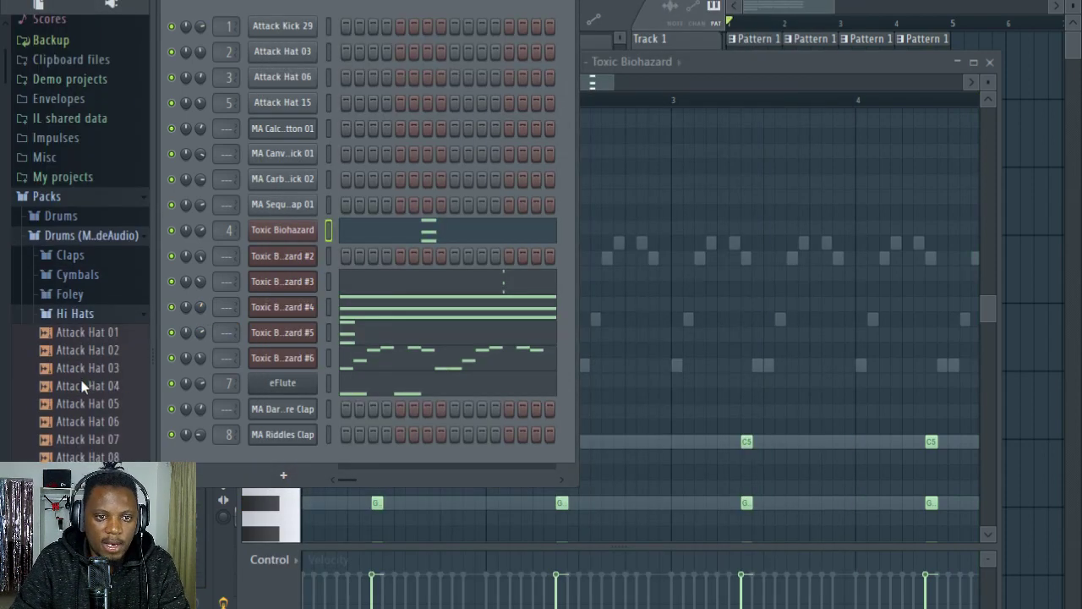
click(85, 373)
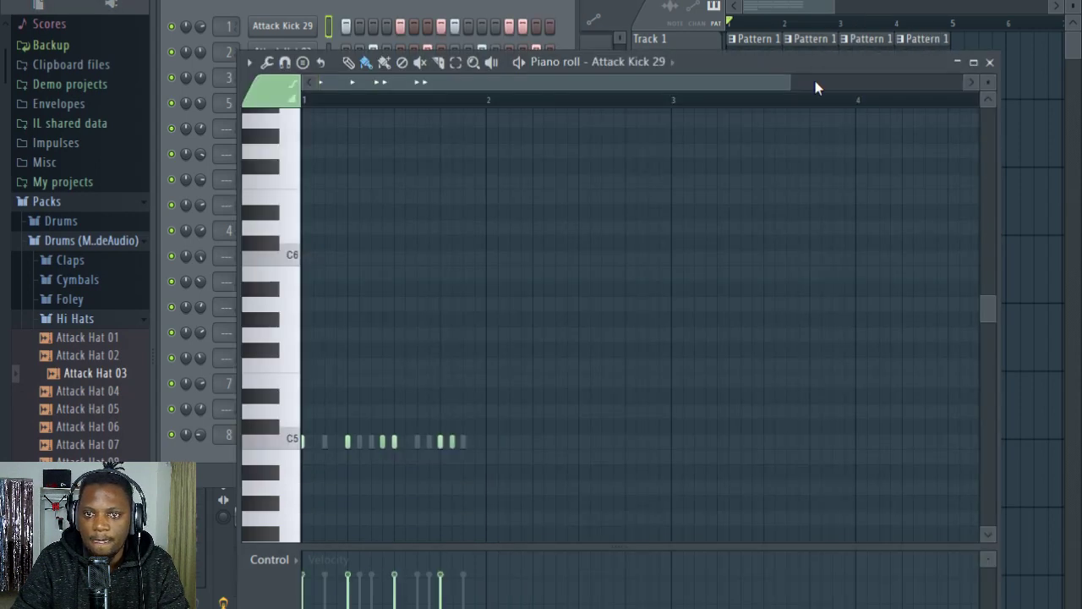
click(200, 265)
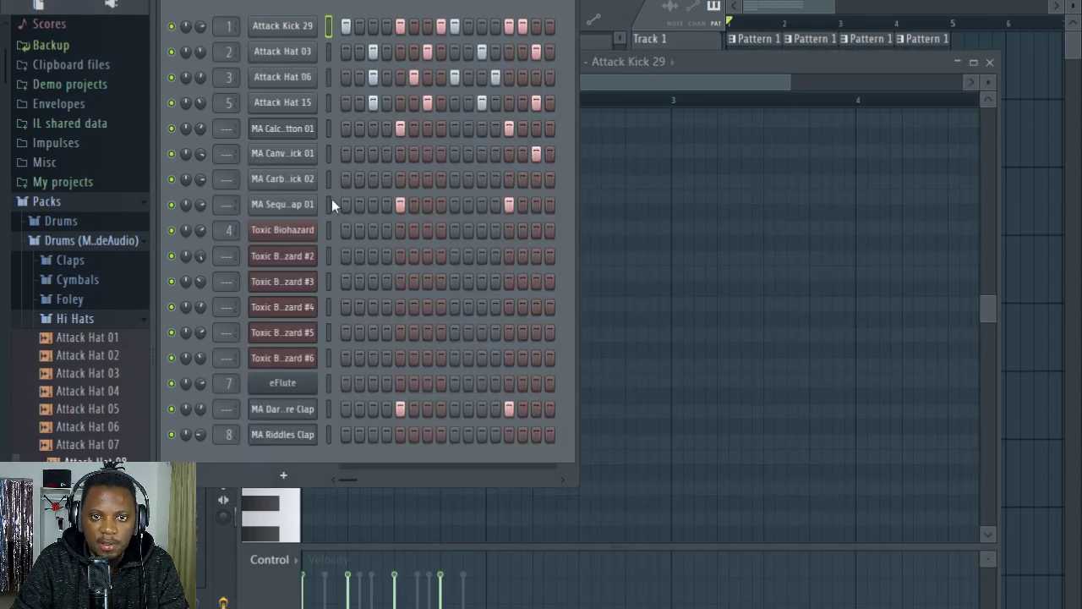
drag(308, 446, 531, 463)
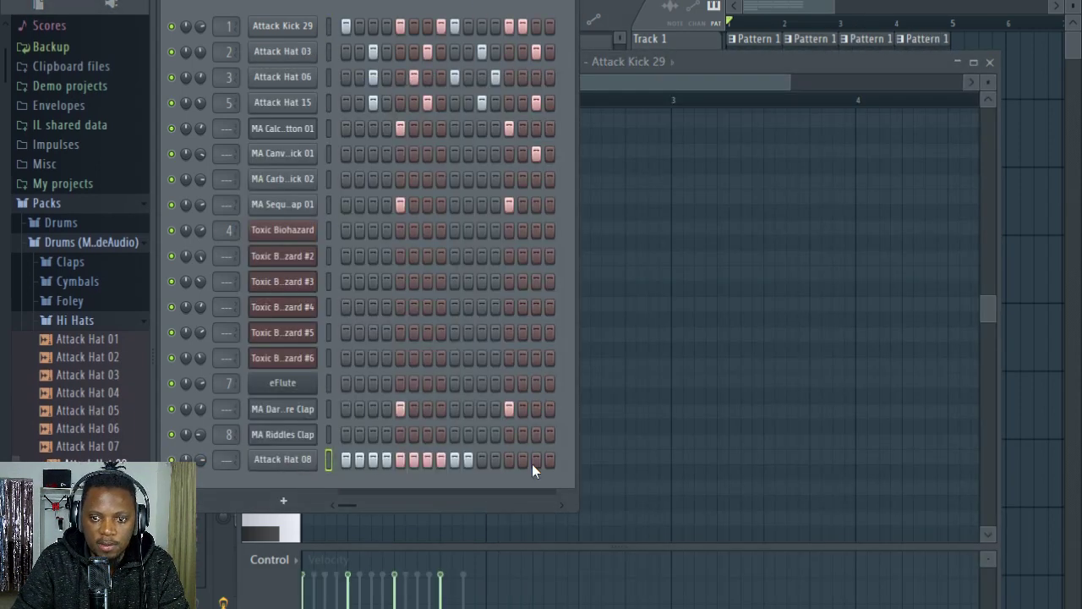
key(space)
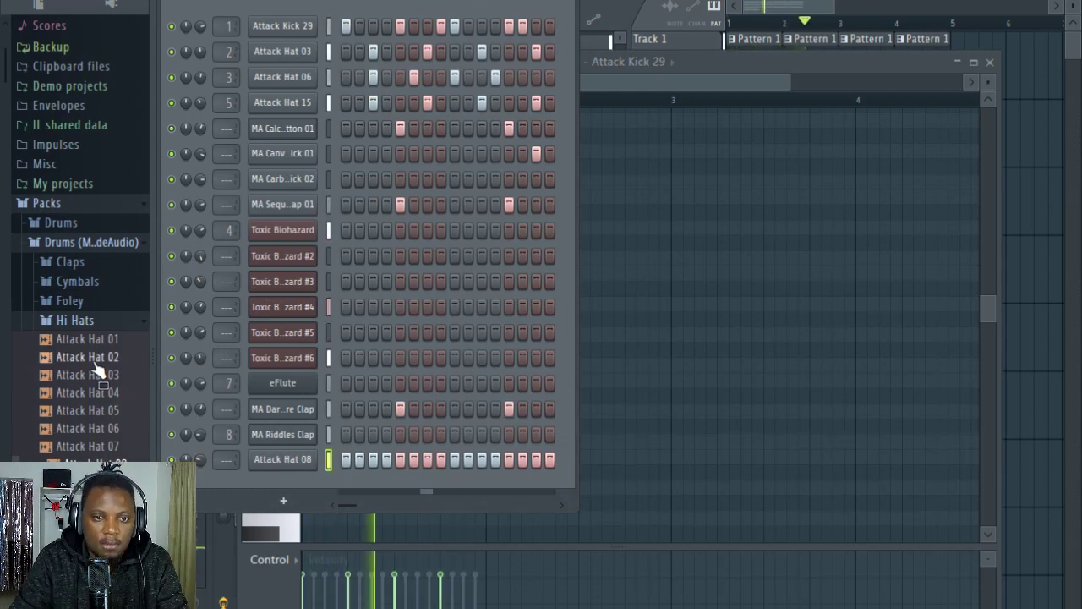
Step: Audition Attack Hat 04 and adjust the Attack Hat 06 channel's volume during playback
click(94, 393)
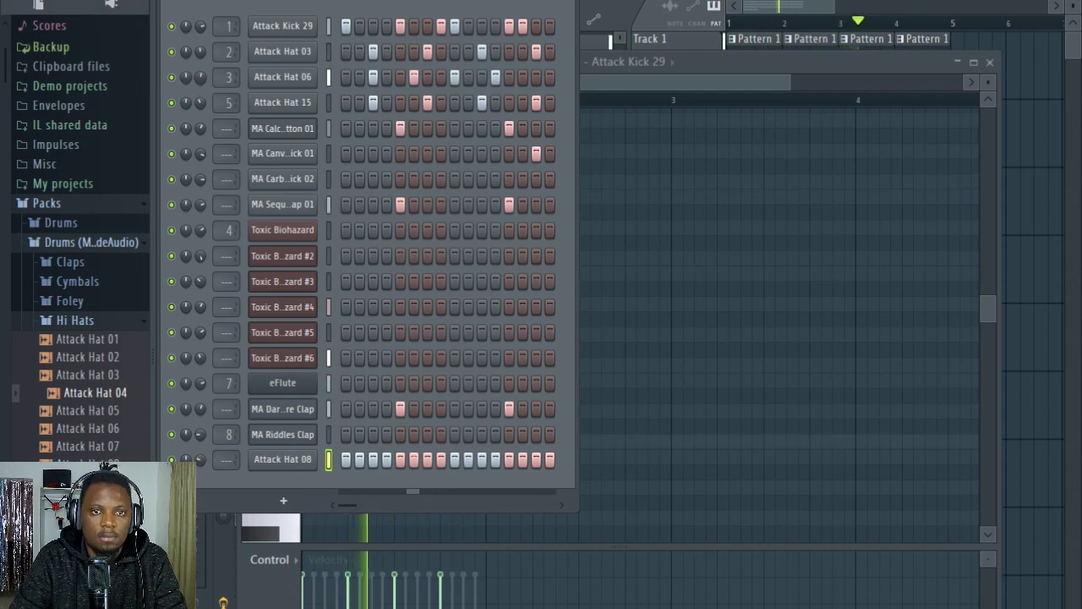
mouse_move(203, 80)
mouse_down()
mouse_move(202, 131)
mouse_move(203, 68)
mouse_move(202, 92)
mouse_up()
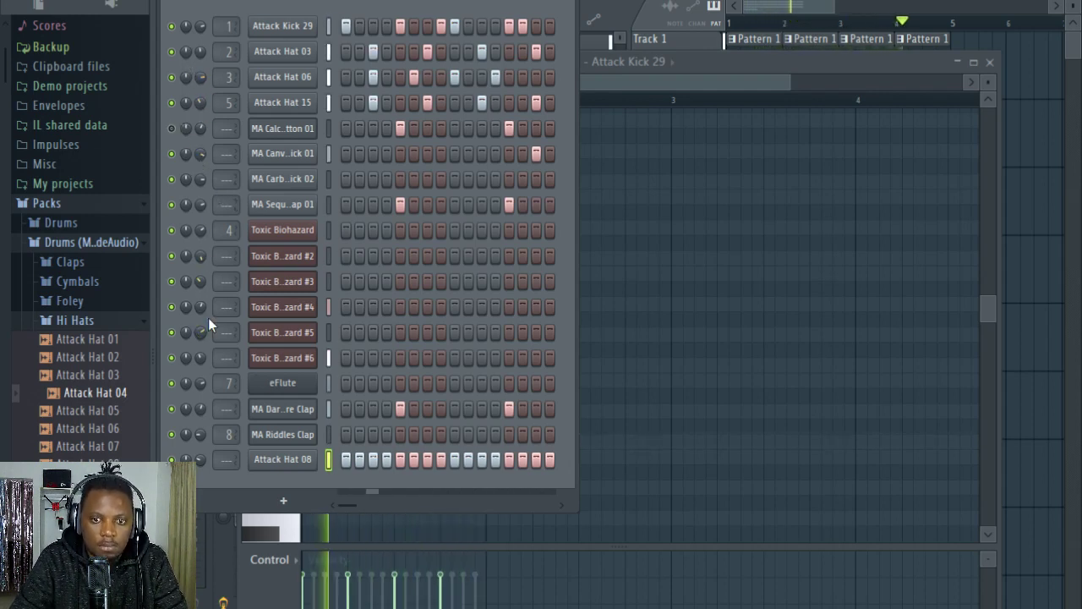
Step: Open the MA DarkStare Clap sample's channel settings and adjust its Trim
click(288, 409)
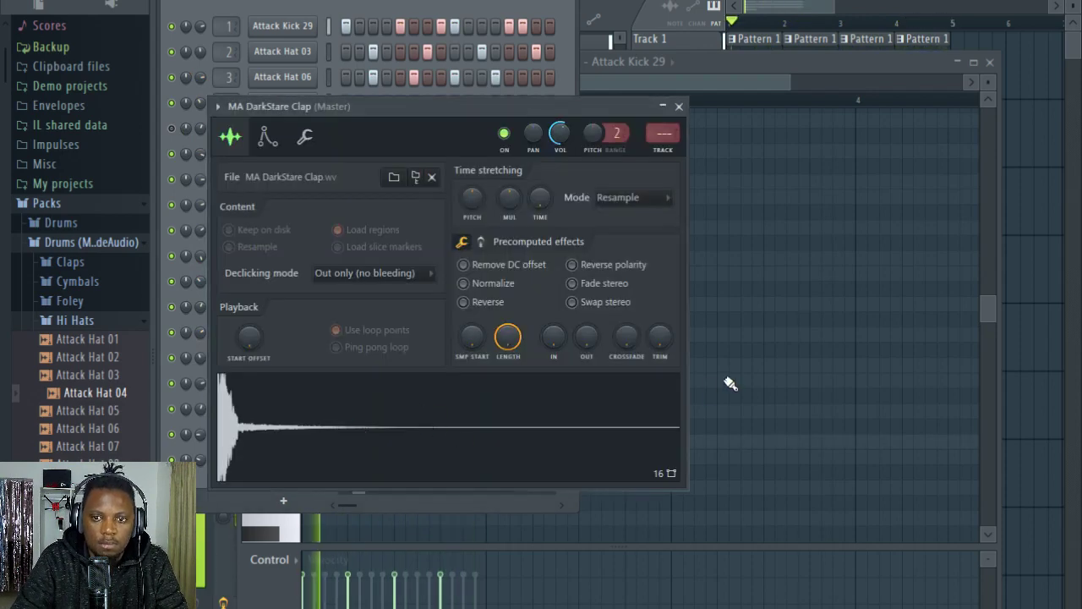
drag(659, 337, 665, 228)
click(679, 106)
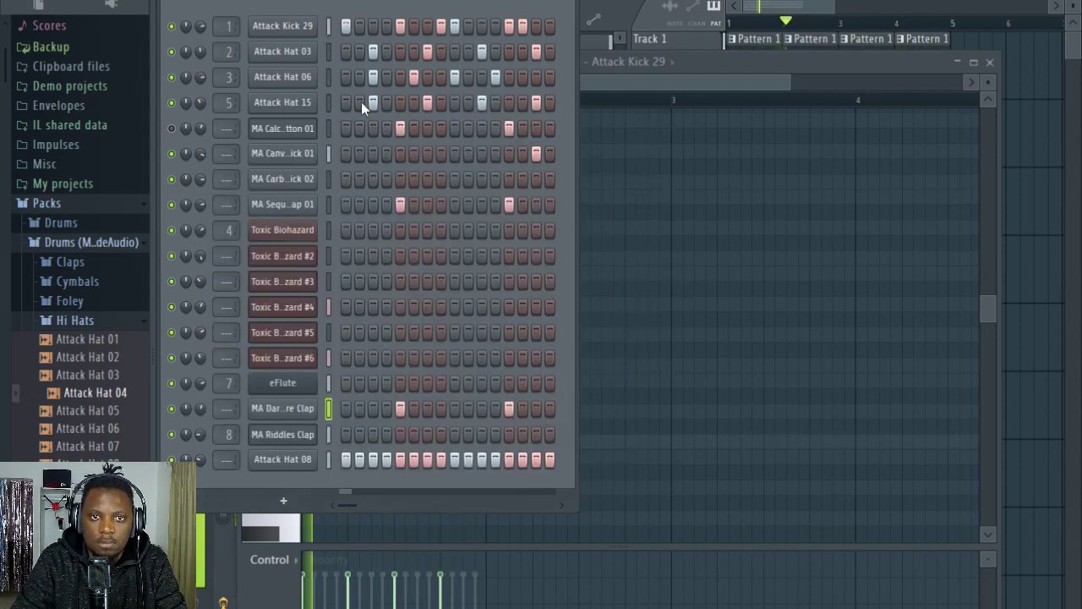
Step: Open MA DarkStare Clap in the piano roll and try nudging the first clap note slightly off the beat during playback
right_click(289, 405)
click(411, 411)
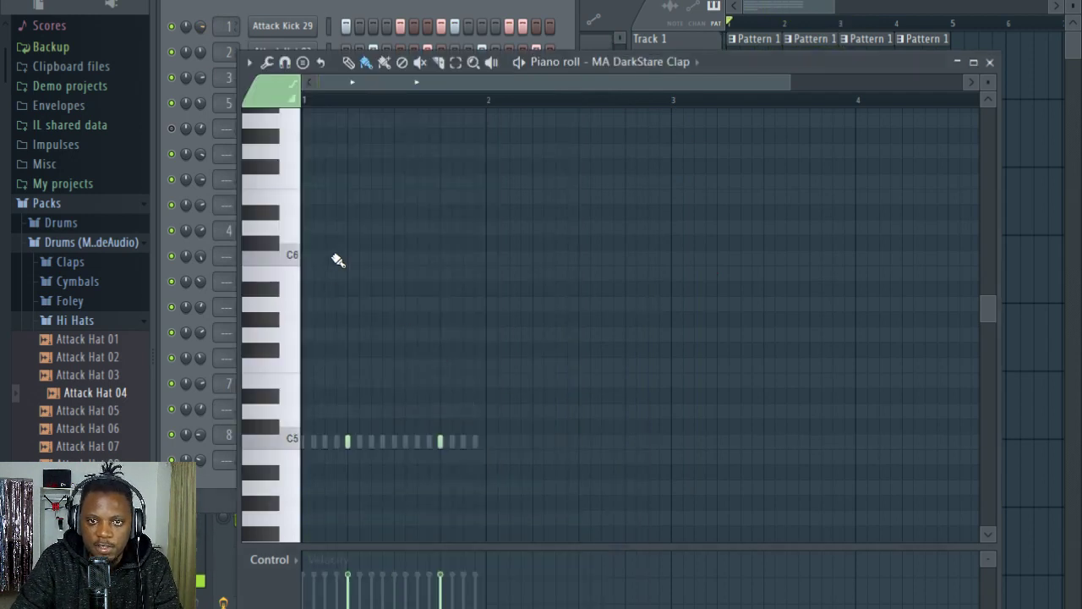
scroll(334, 257, down, 4)
scroll(376, 80, up, 5)
key(ctrl+a)
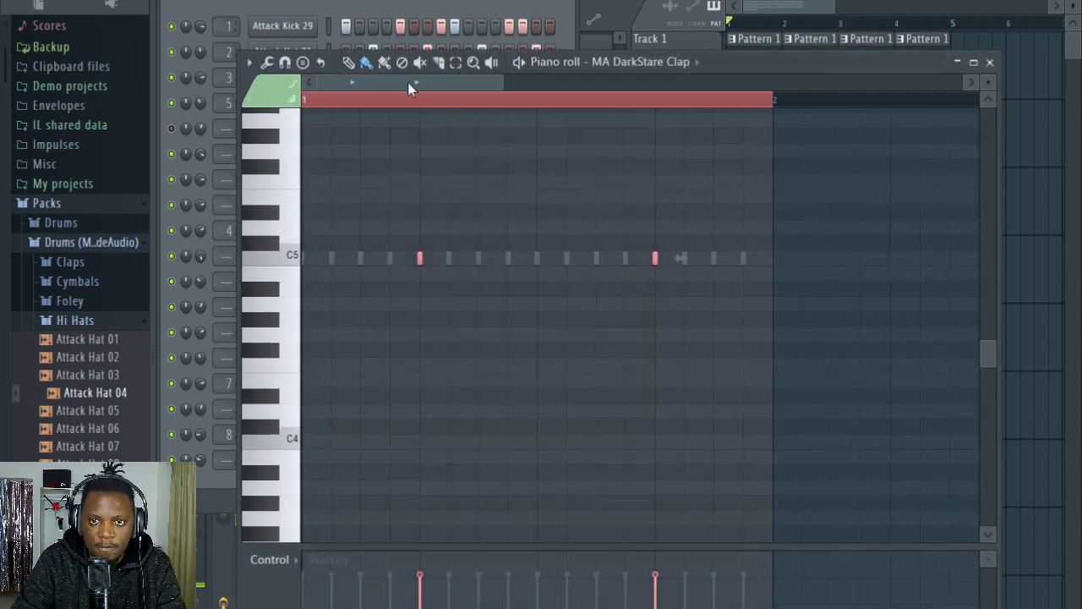
scroll(407, 82, up, 3)
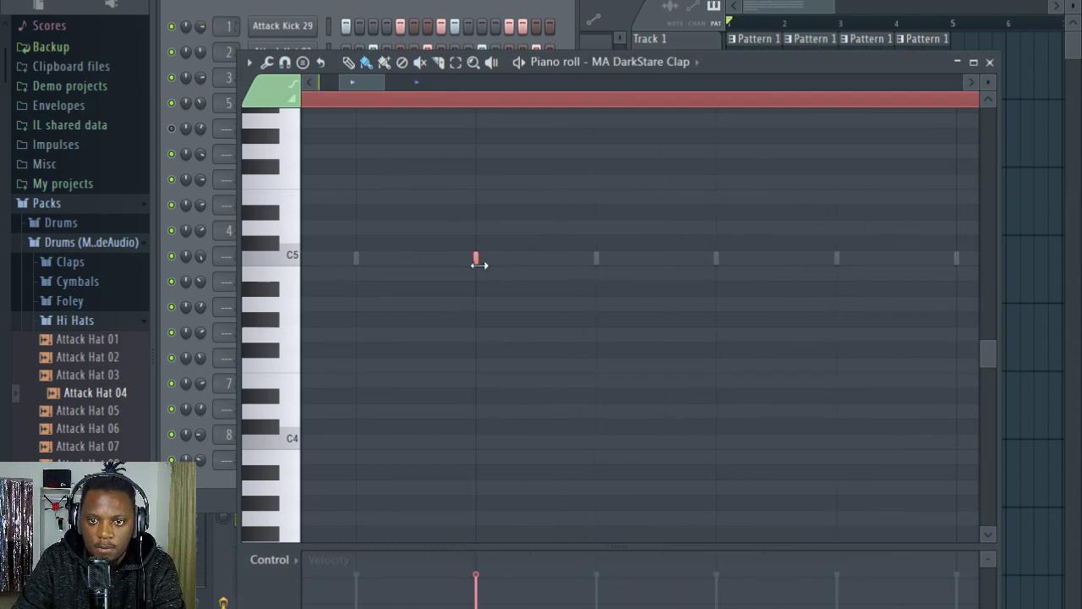
key(space)
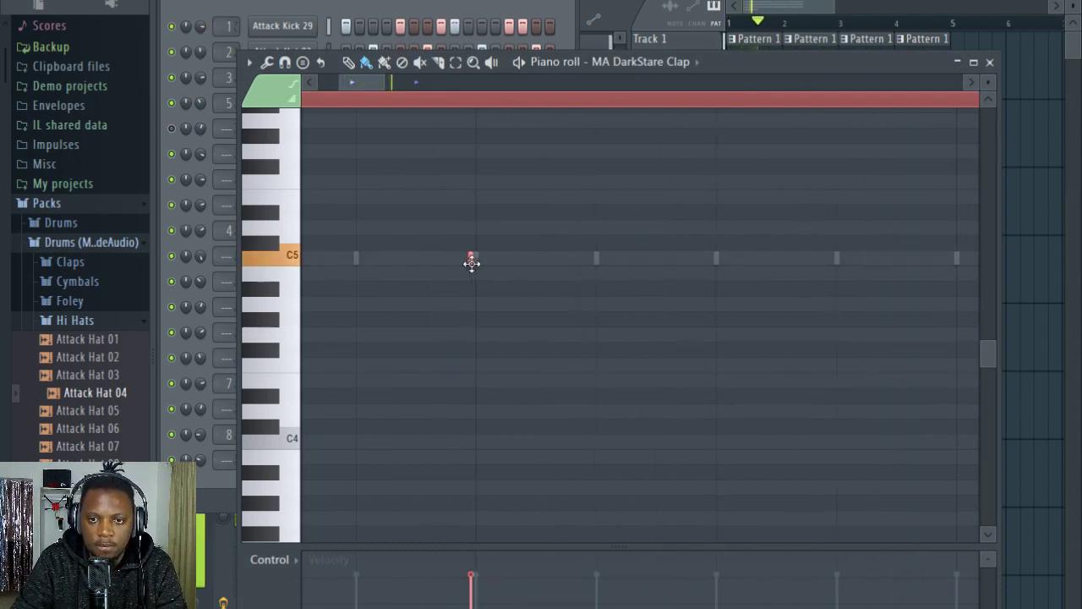
drag(476, 262, 481, 263)
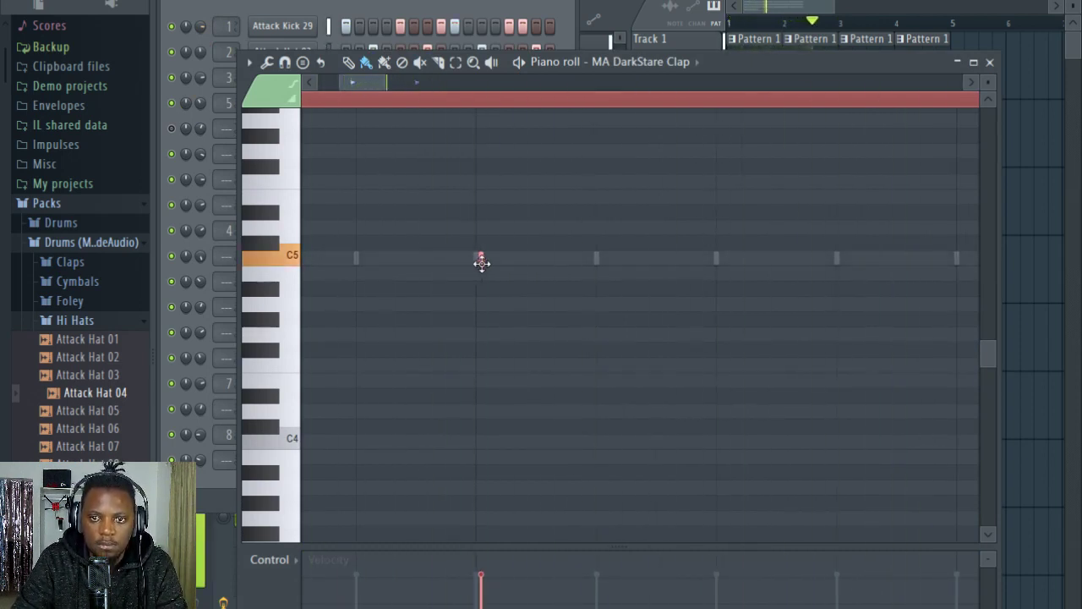
Step: Mute the MA Sequ..ap 01 channel and move the first MA DarkStare Clap note back onto the beat
click(453, 23)
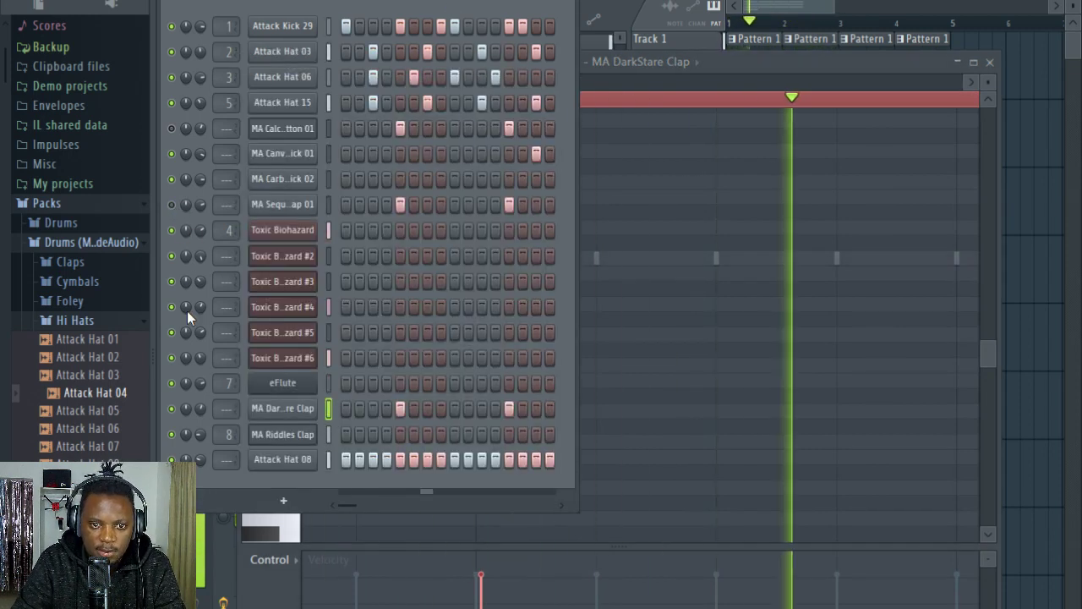
click(665, 72)
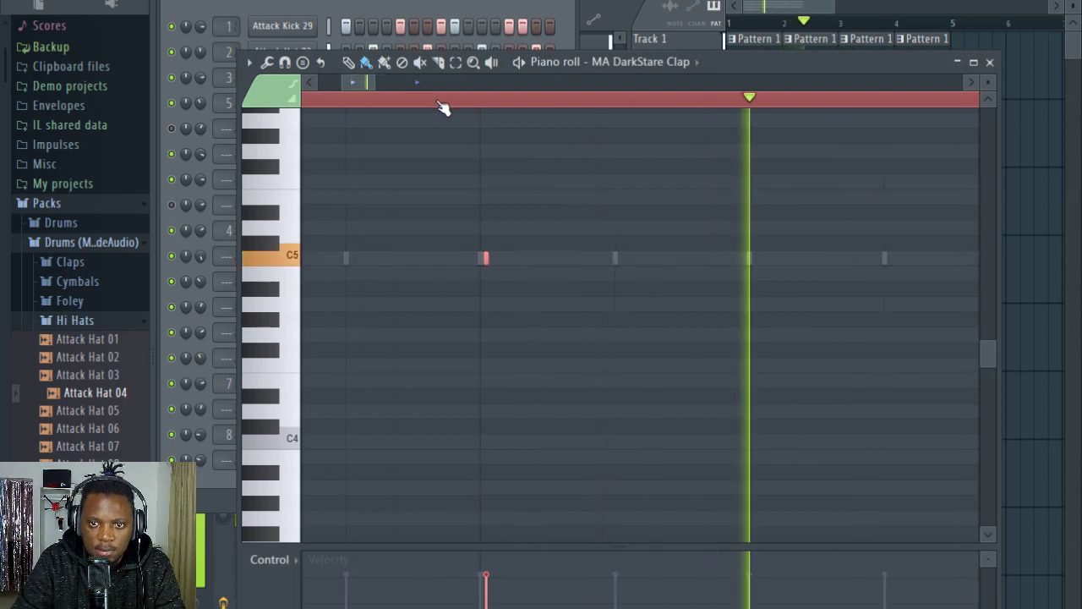
click(497, 259)
right_click(490, 262)
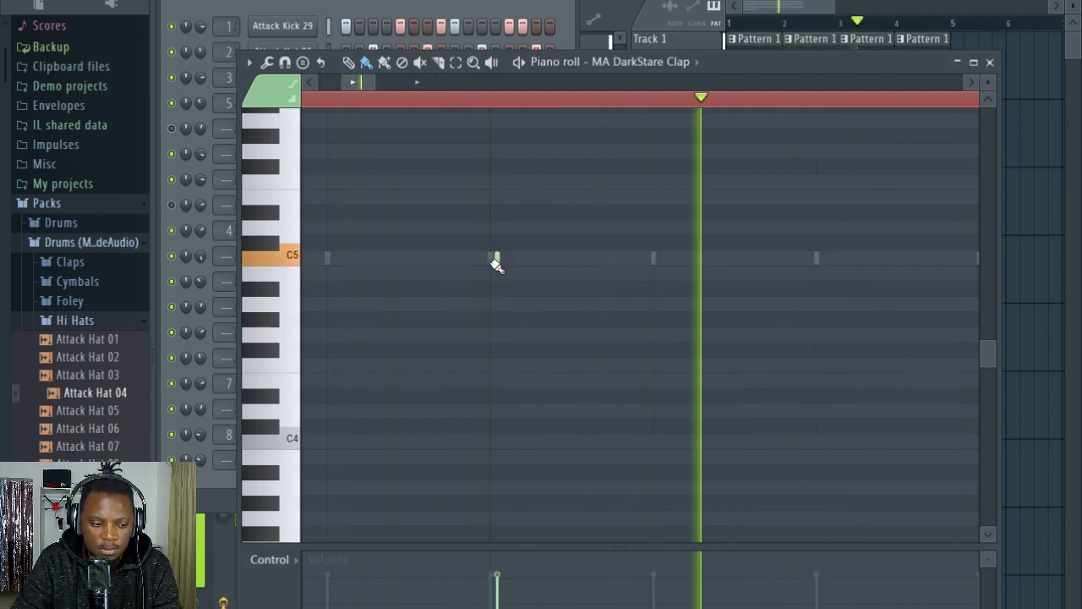
click(496, 262)
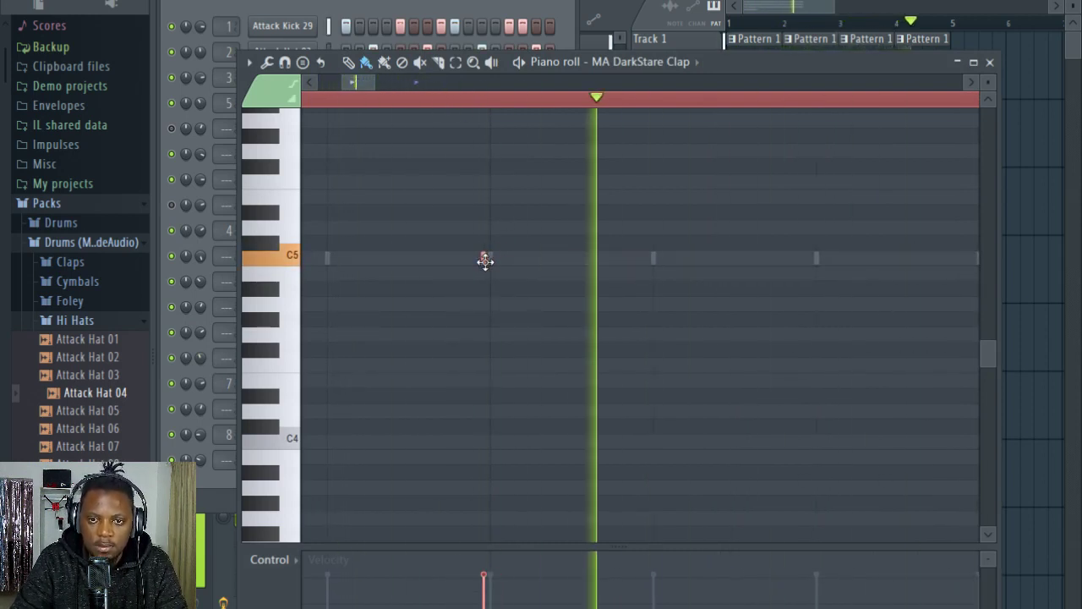
click(479, 15)
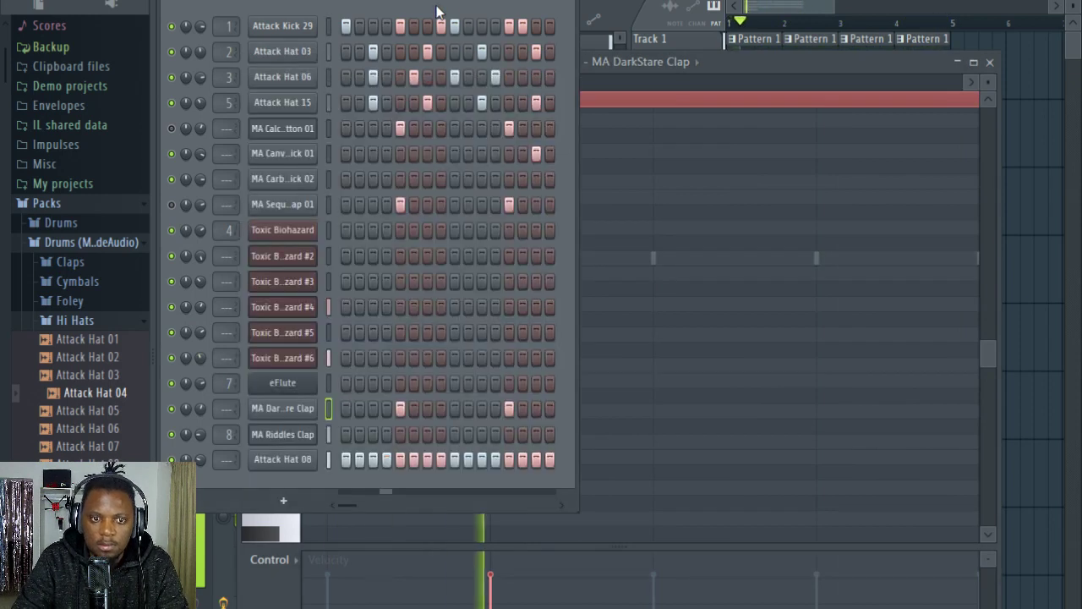
Step: Unmute the MA Calc..tton 01 channel and change its Pattern 1 hits to steps 4, 8, 11 and 14
click(82, 322)
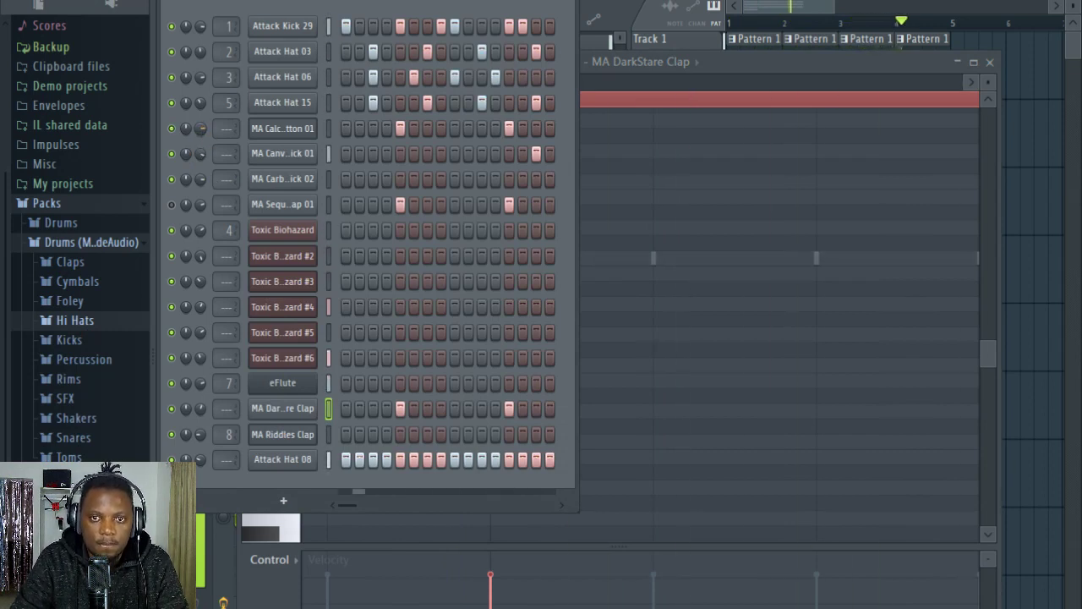
click(387, 128)
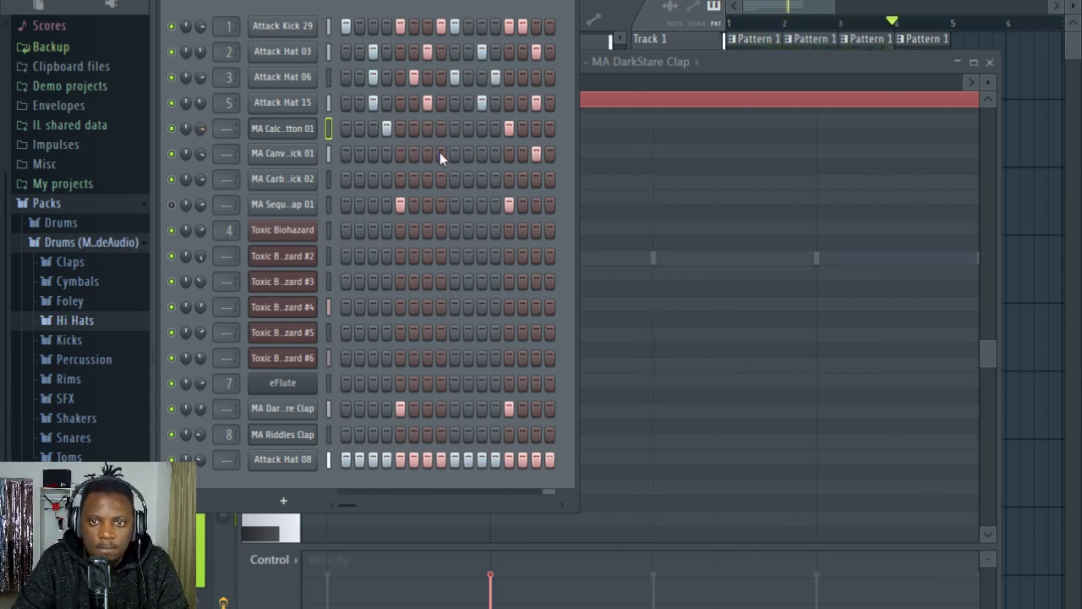
click(439, 127)
click(479, 131)
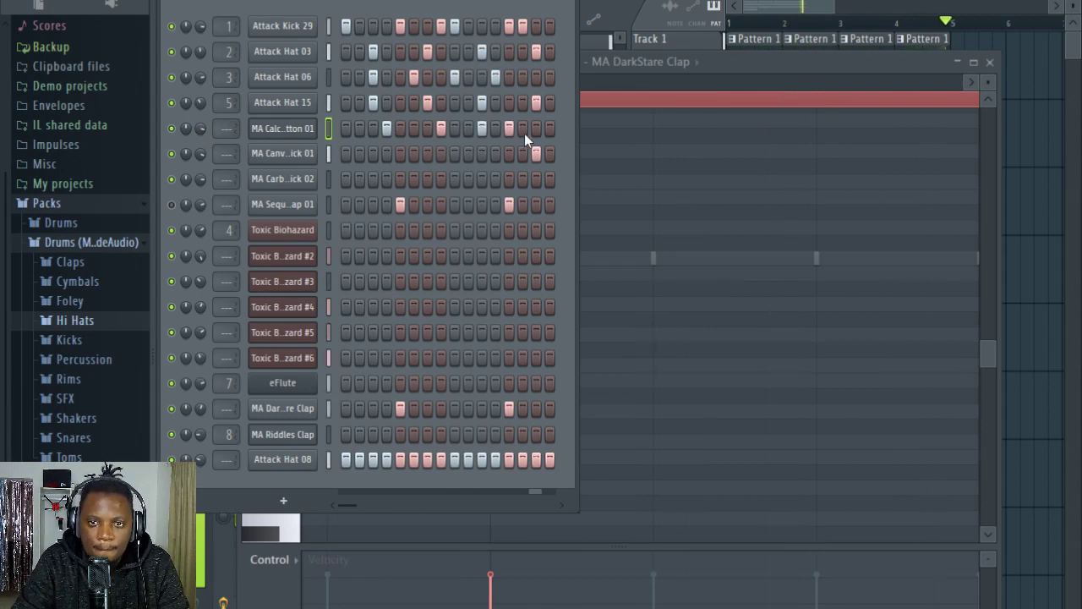
right_click(512, 130)
click(525, 129)
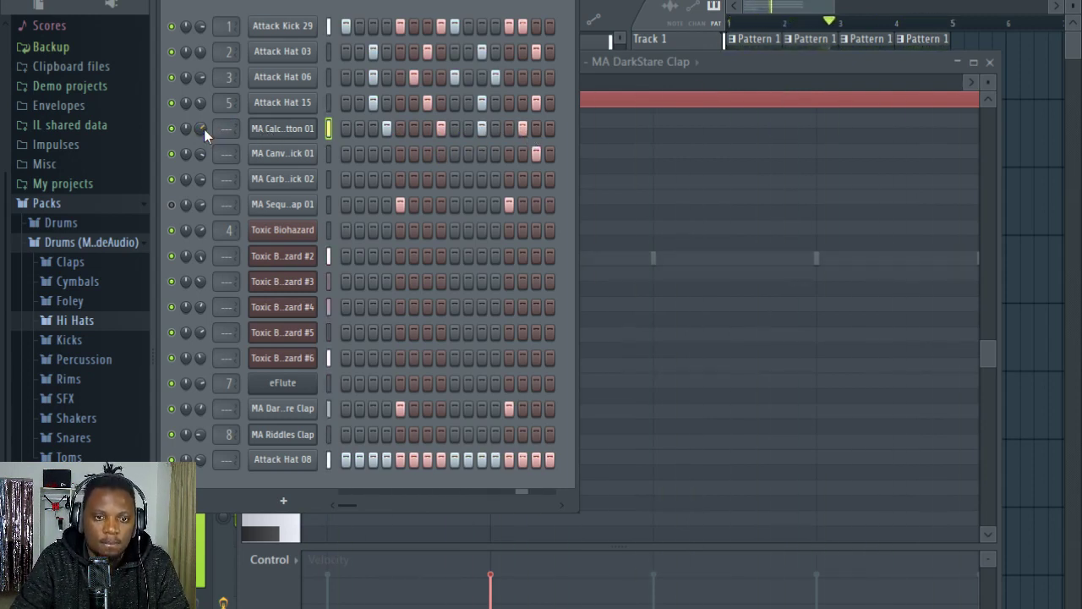
Step: Browse the sample packs for vocal samples and audition the Laurie Webb and VOC phrases
click(63, 281)
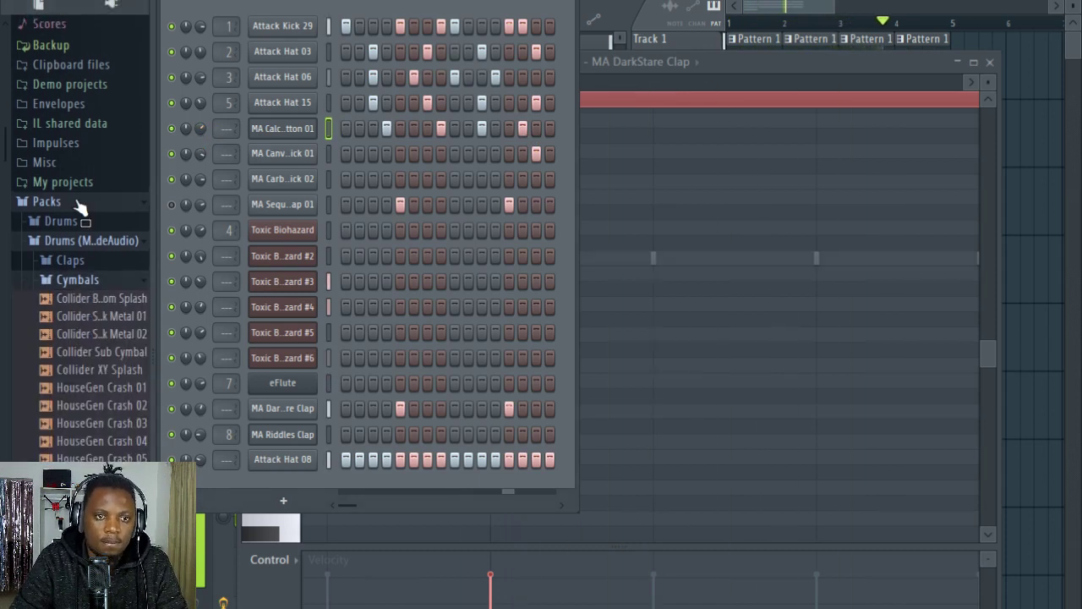
click(51, 203)
click(72, 341)
click(81, 380)
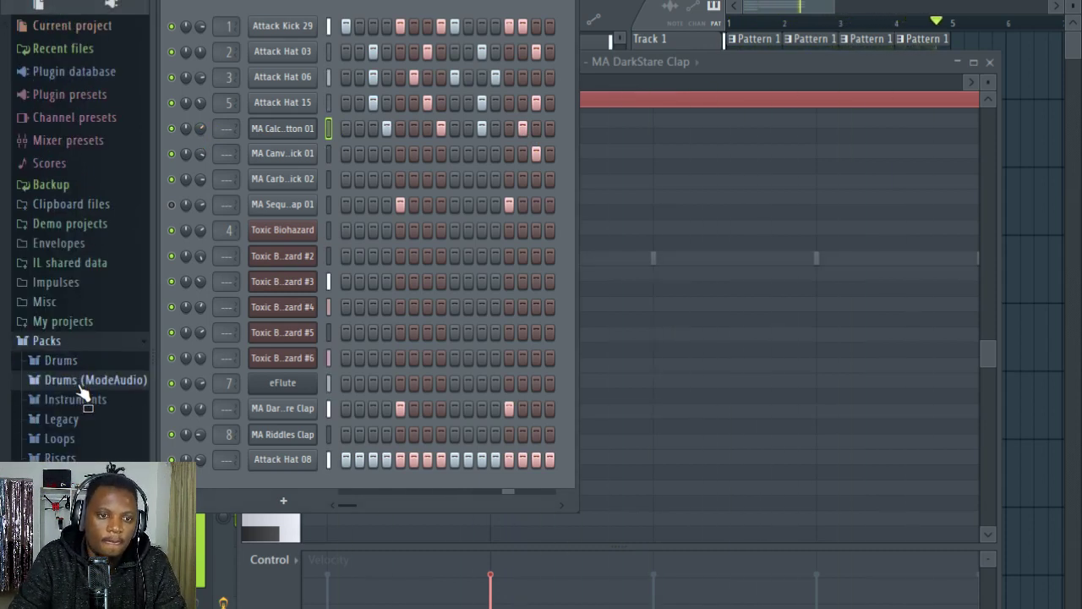
scroll(79, 295, down, 12)
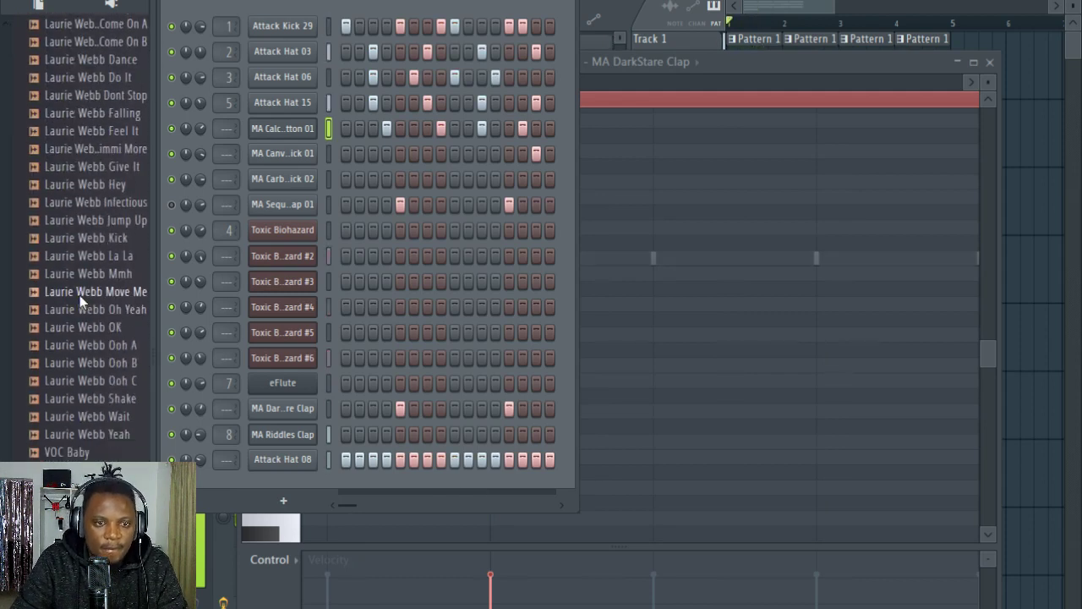
click(85, 213)
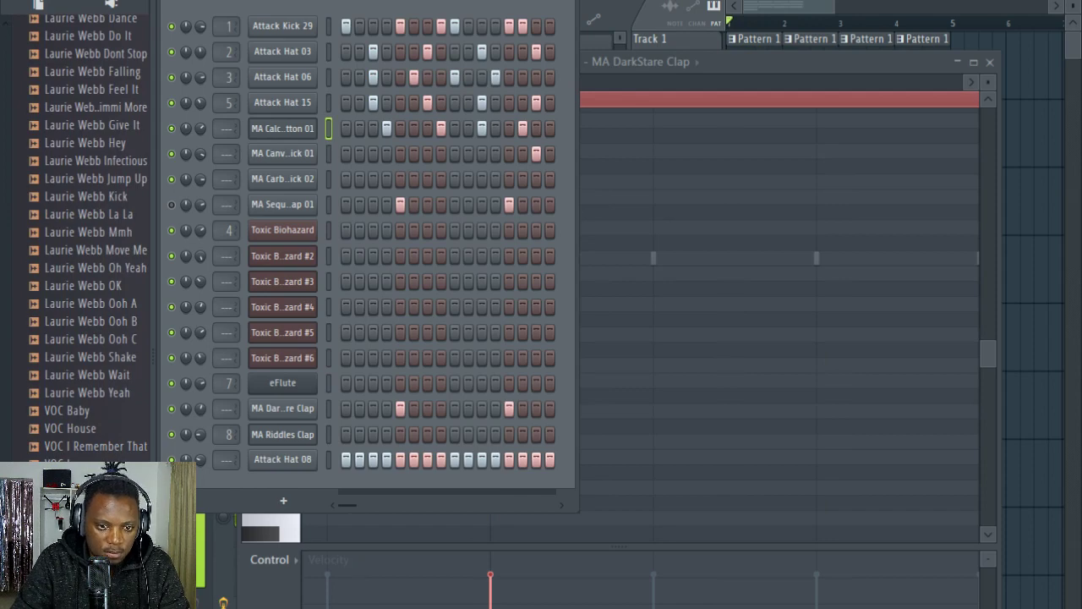
scroll(93, 423, down, 5)
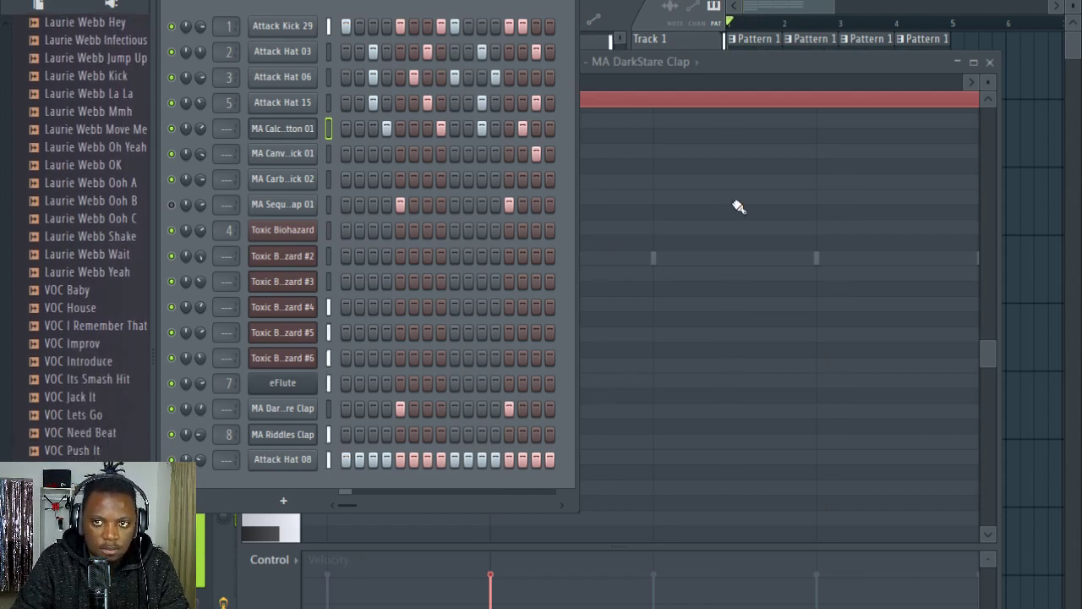
Step: Load the VOC Rock Me Baby sample into a new sampler channel
click(947, 2)
right_click(105, 474)
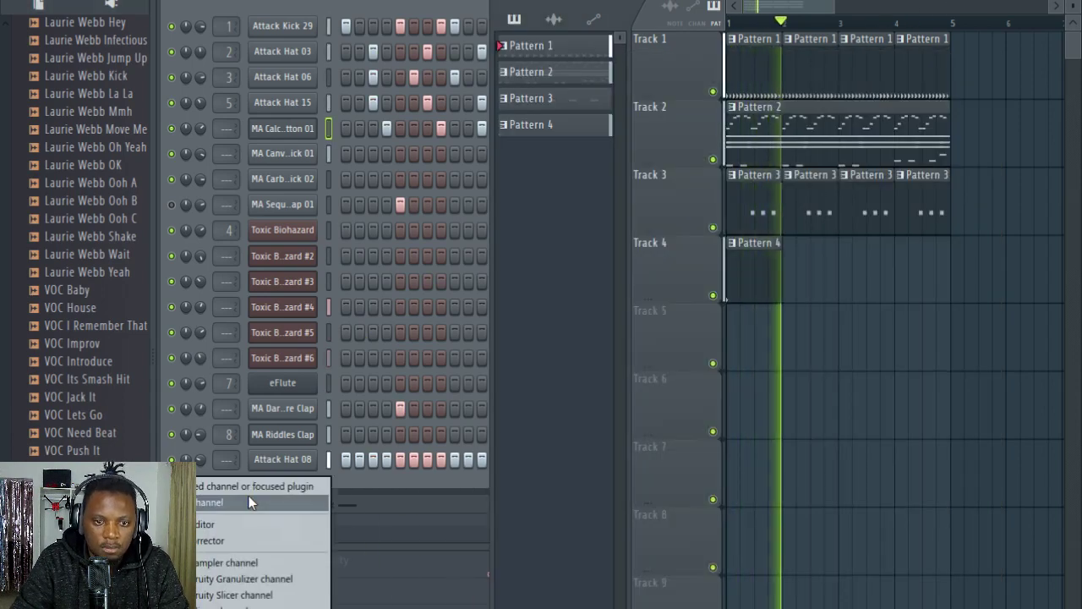
click(254, 501)
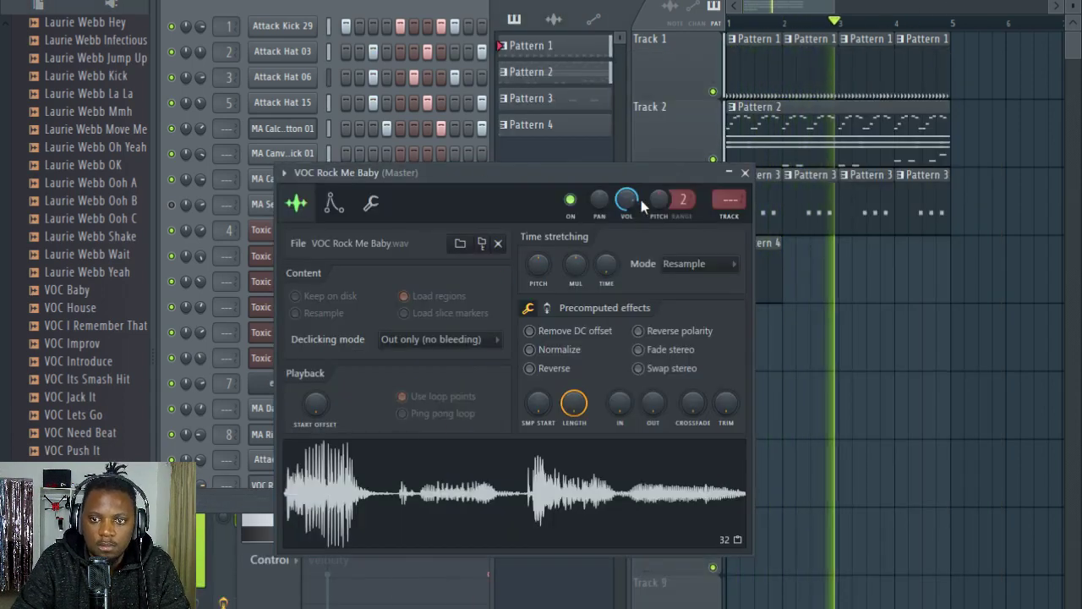
Step: Route VOC Rock Me Baby to mixer track 10 and send that track to Verb send and Delay send
click(734, 210)
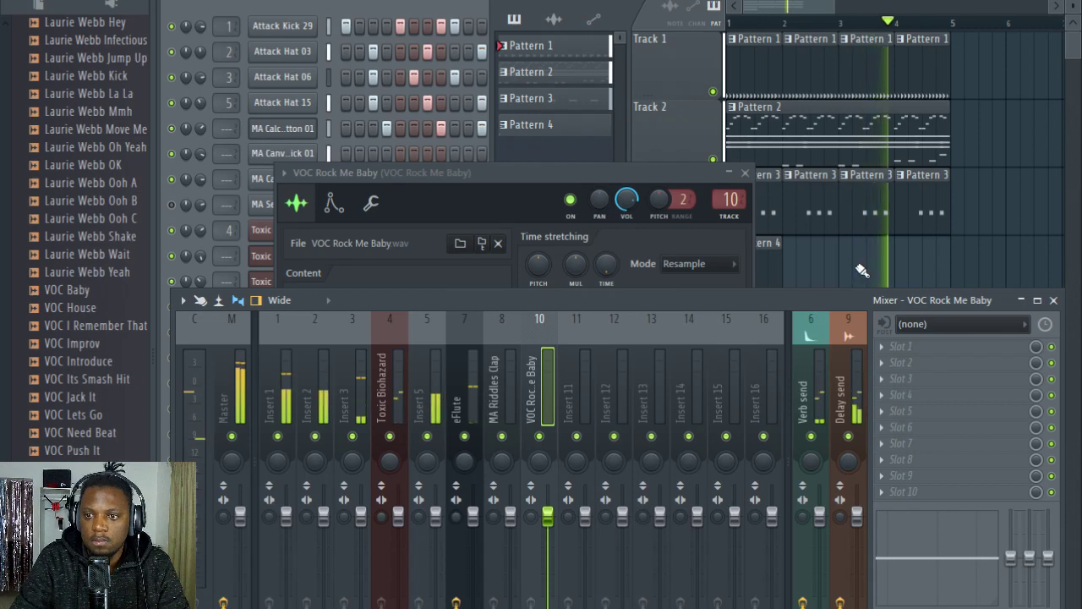
drag(813, 298, 784, 196)
click(782, 566)
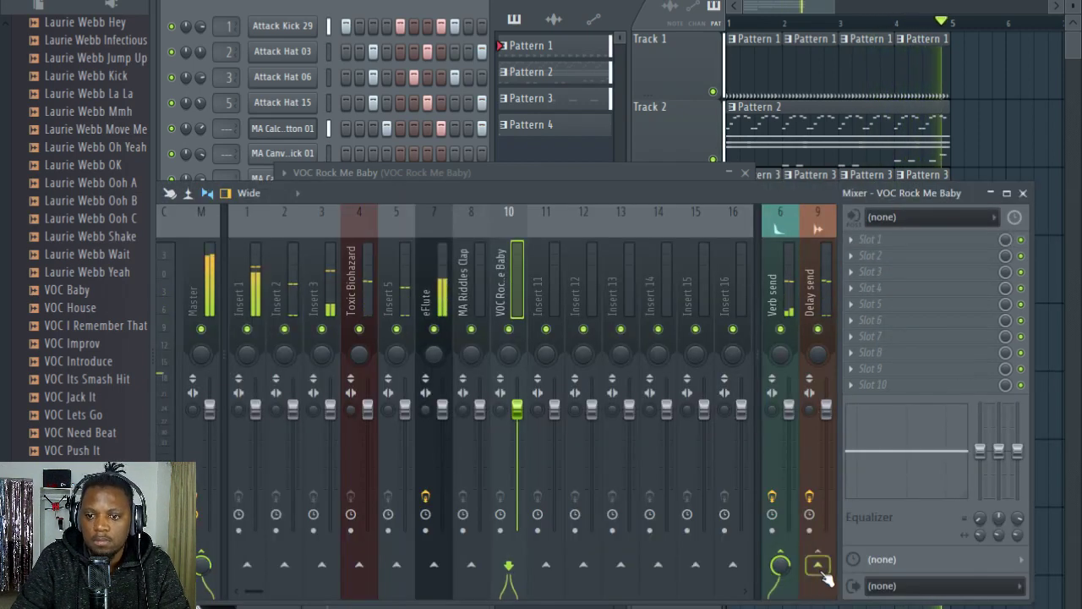
click(820, 566)
Step: Place VOC Rock Me Baby in the playlist as an audio clip on Track 4 in the second half of bar 4
click(403, 8)
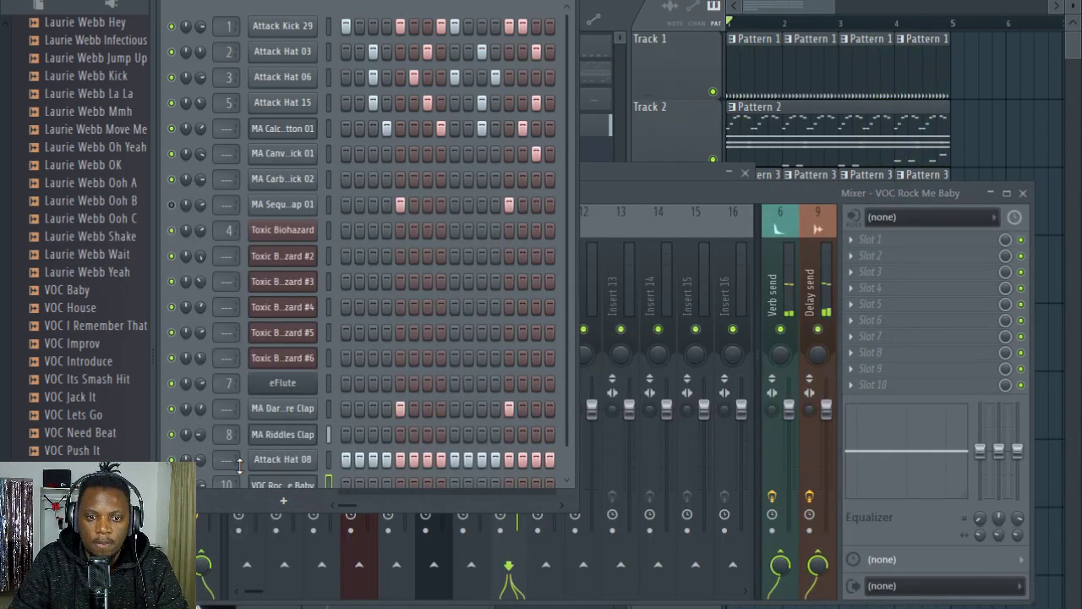
scroll(394, 213, down, 1)
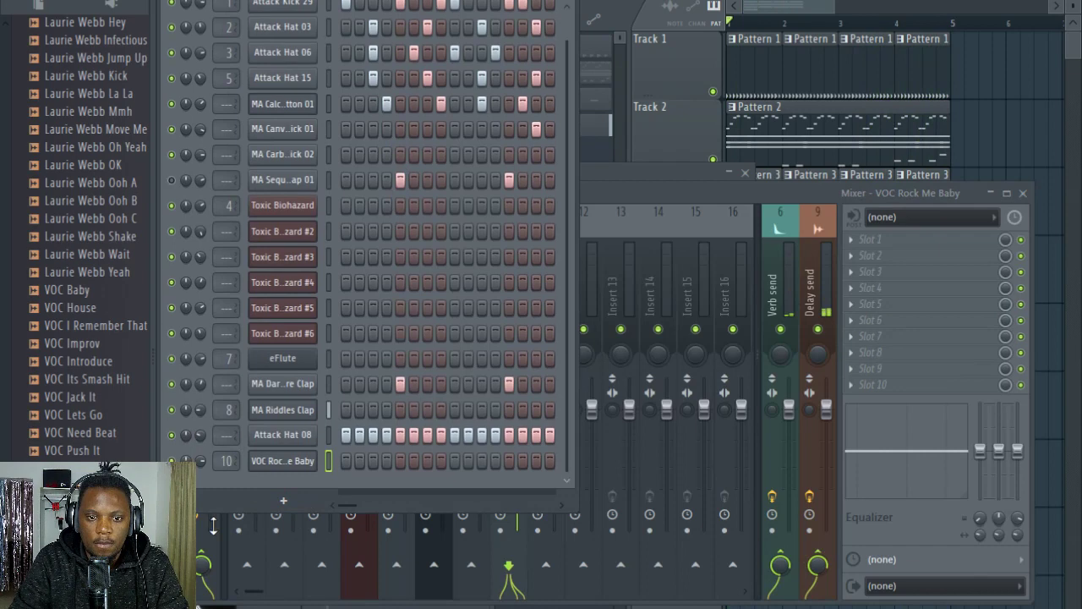
click(296, 466)
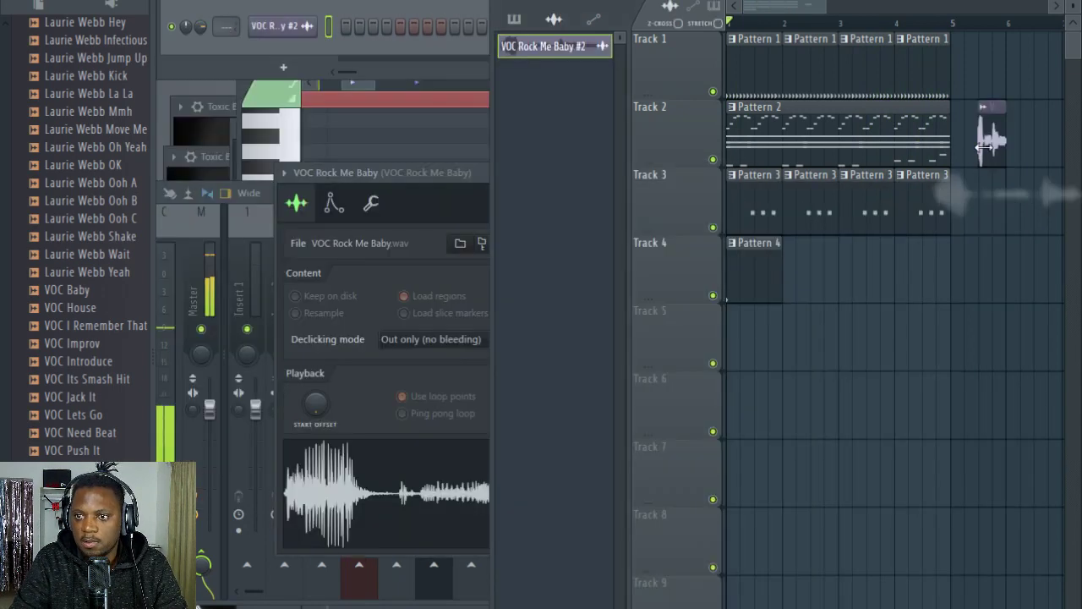
drag(985, 156, 937, 290)
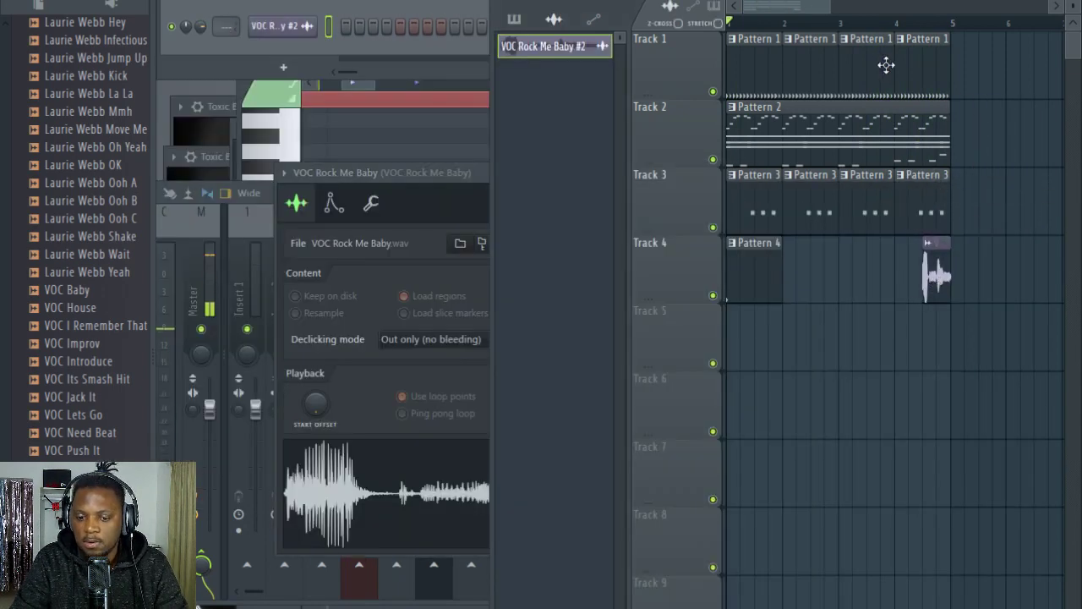
Step: Move the vocal clip to the last beat of bar 4 and trim its end to about half a beat
scroll(969, 30, up, 6)
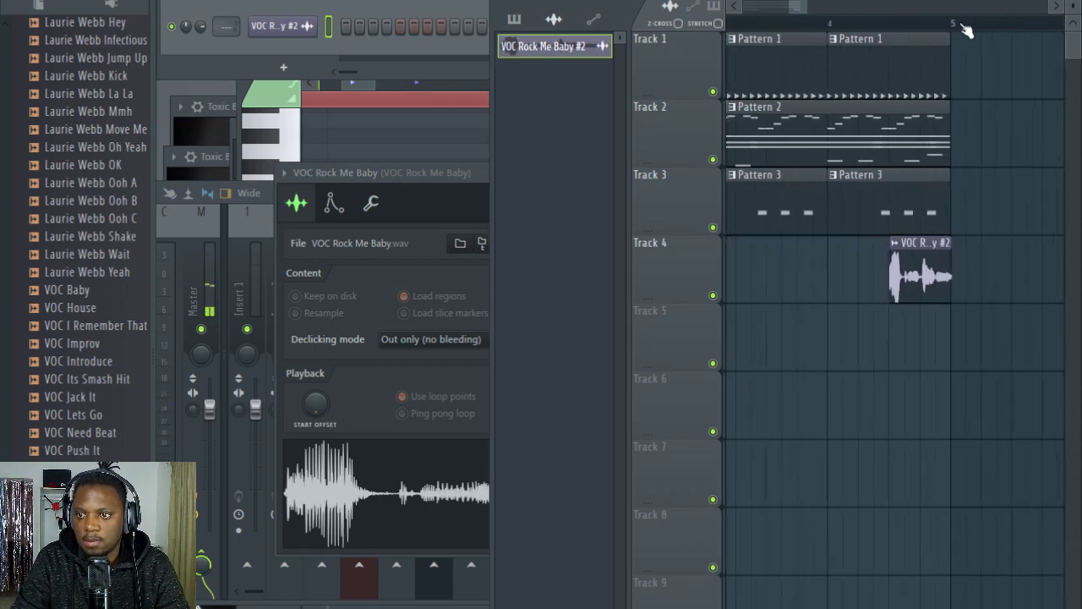
drag(854, 266, 925, 269)
scroll(981, 29, up, 3)
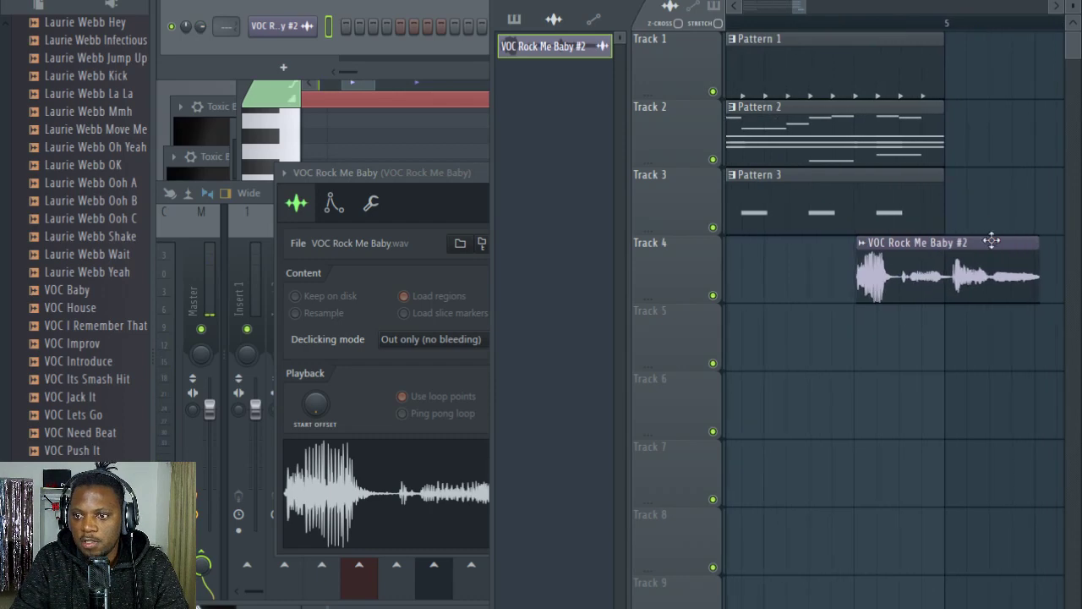
drag(1036, 255, 903, 257)
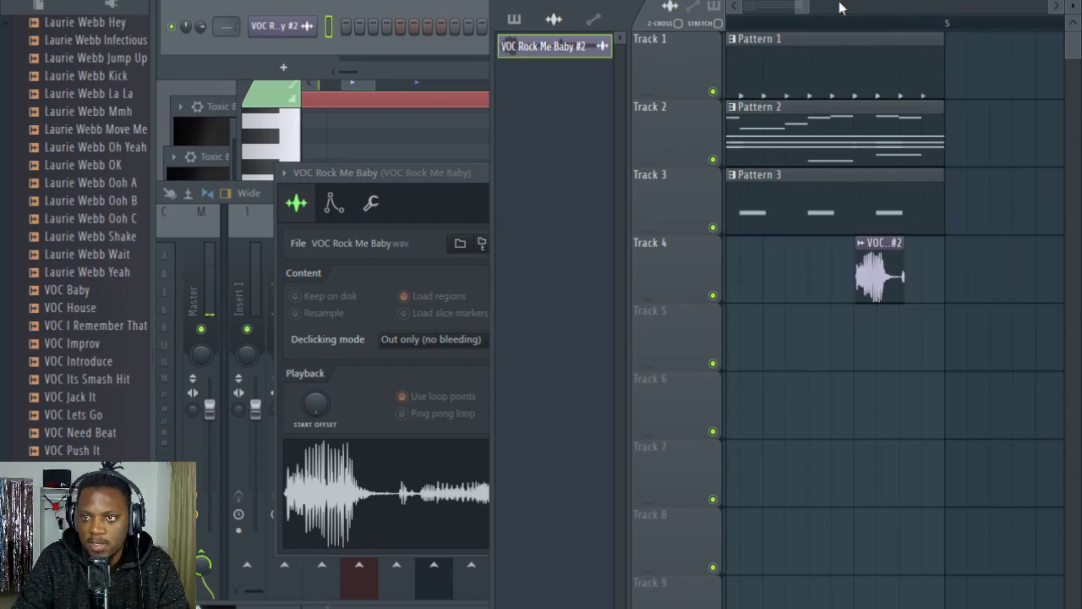
Step: Route the VOC Rock Me Baby #2 audio clip to mixer track 10, lower its volume and adjust its pitch during playback
click(834, 24)
double_click(887, 256)
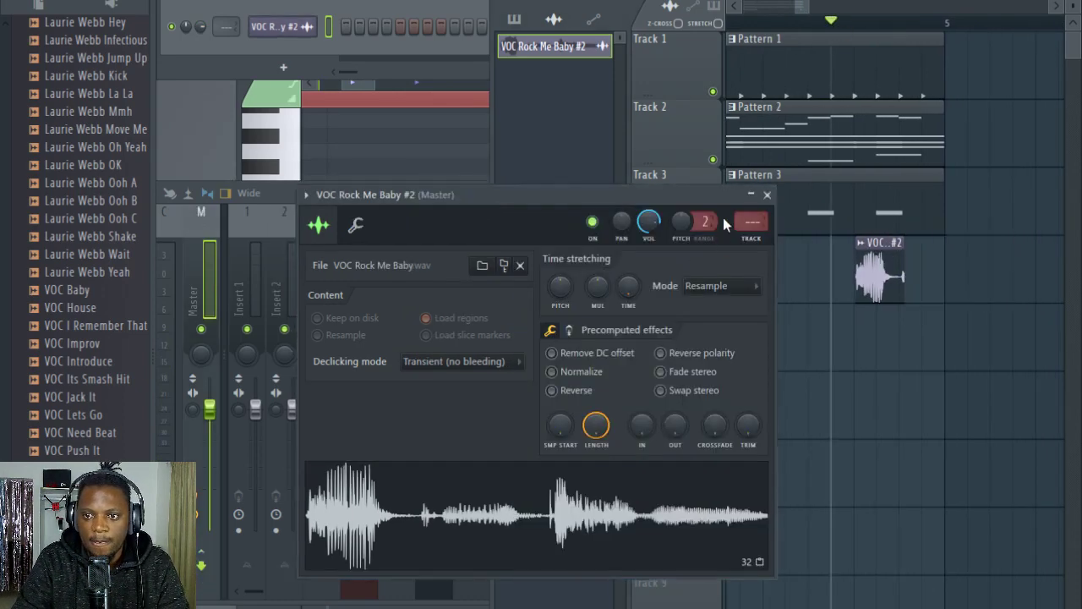
drag(641, 200, 643, 437)
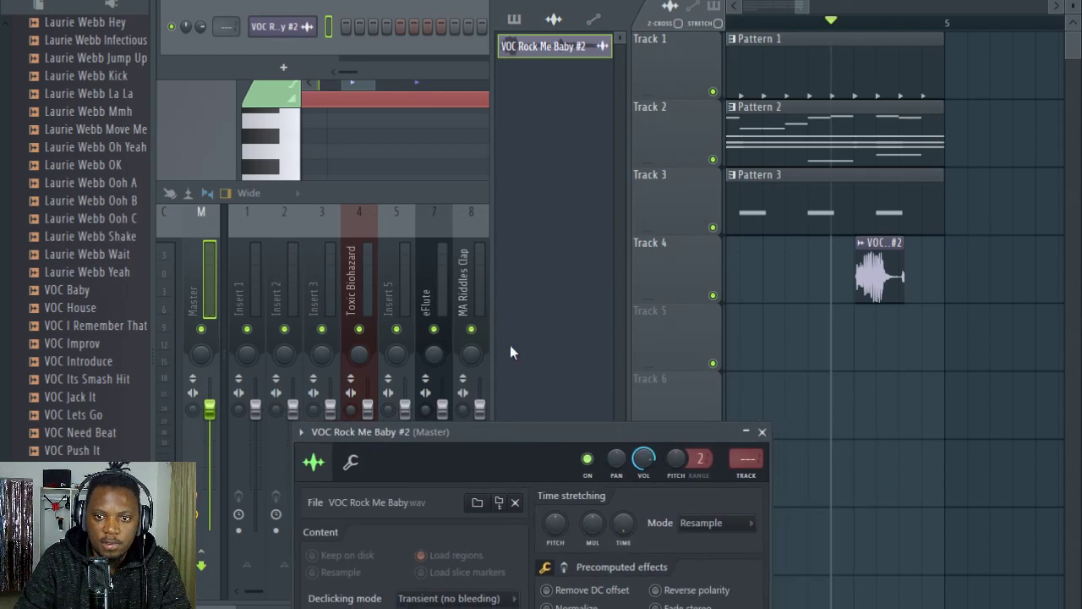
click(454, 194)
click(647, 606)
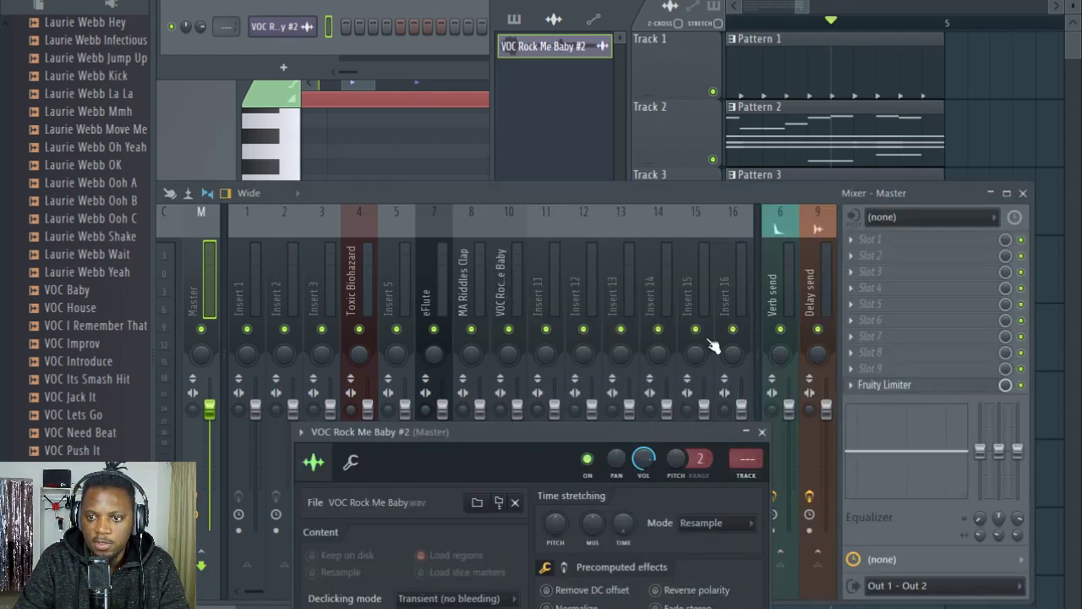
drag(744, 464, 751, 448)
key(space)
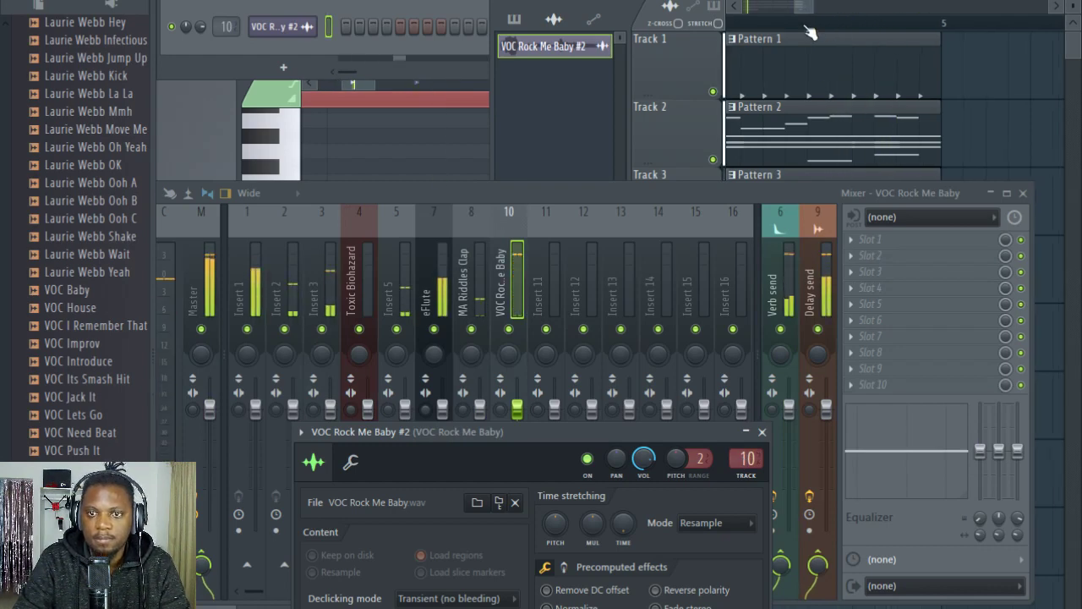
drag(643, 461, 676, 478)
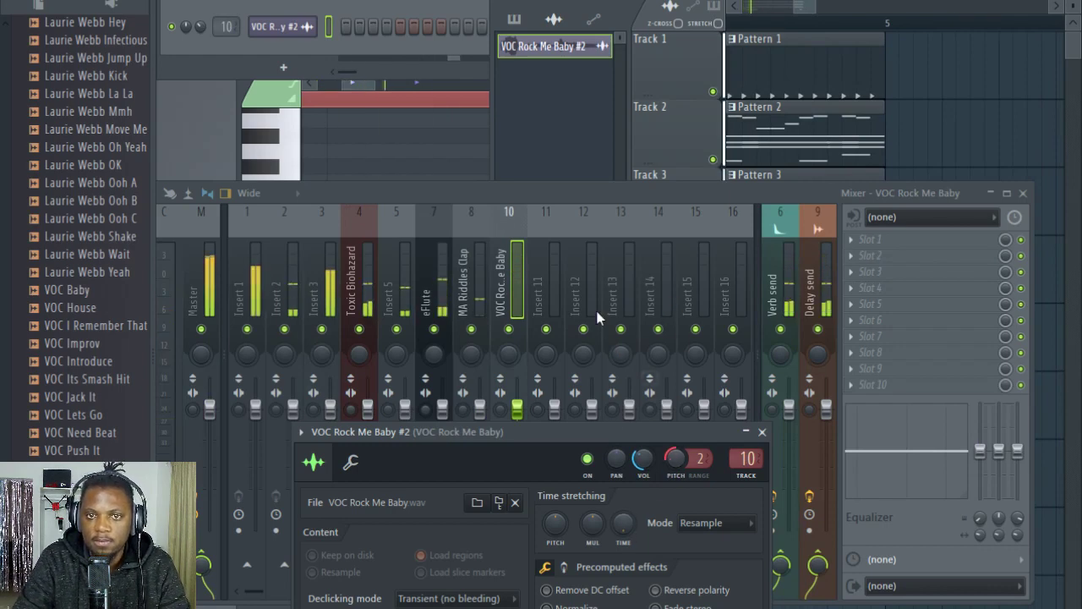
Step: Duplicate all clips of bars 1–4 into bars 5–8, and delete the copied Pattern 4 clip and the vocal clip in bar 4
scroll(870, 32, down, 2)
click(1018, 8)
scroll(827, 26, down, 3)
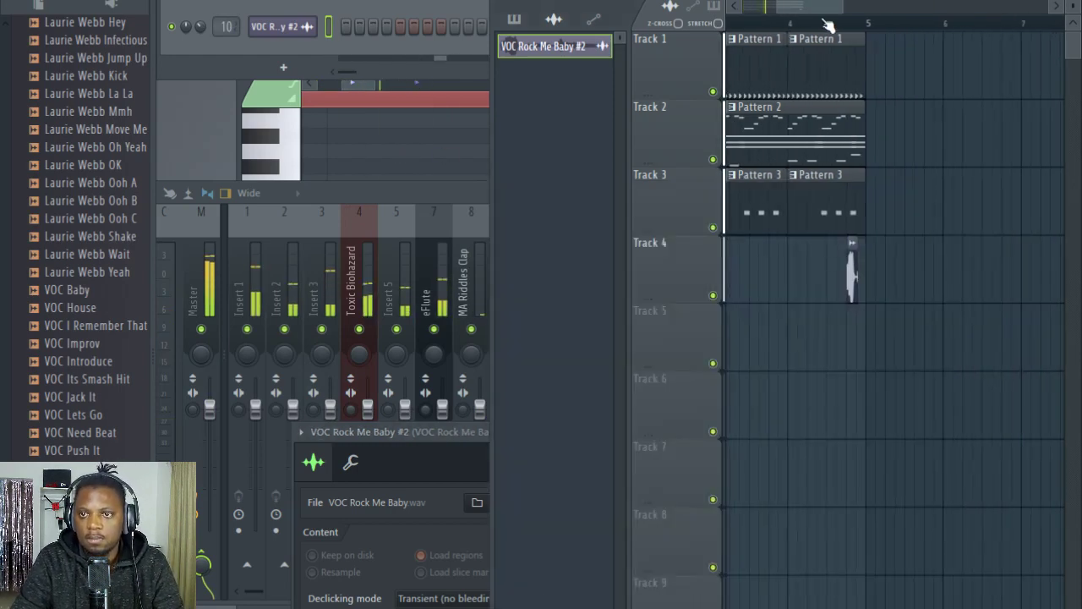
key(ctrl+a)
key(ctrl+b)
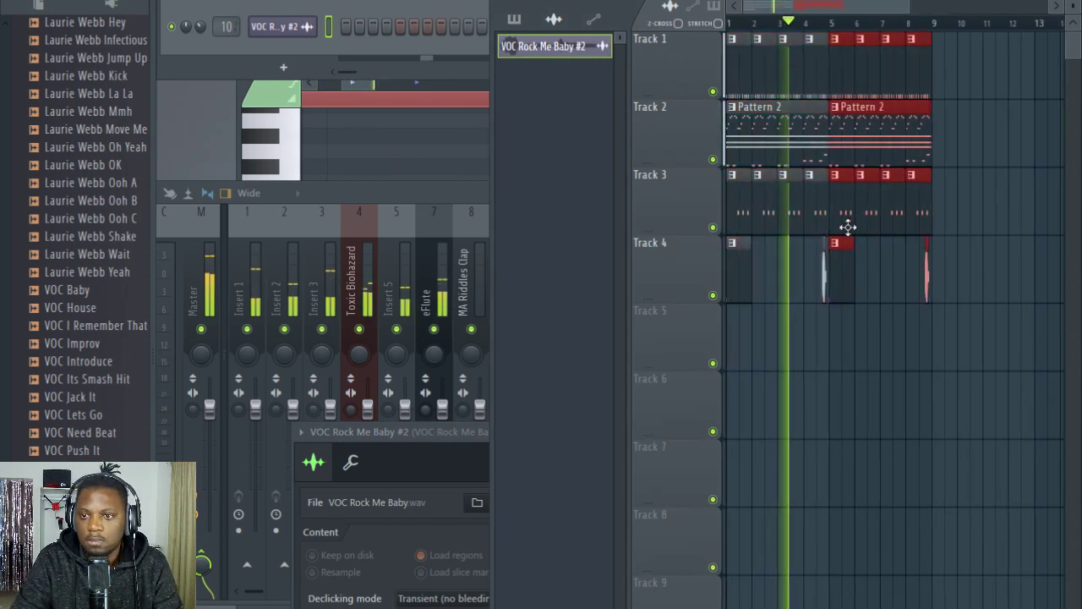
right_click(842, 267)
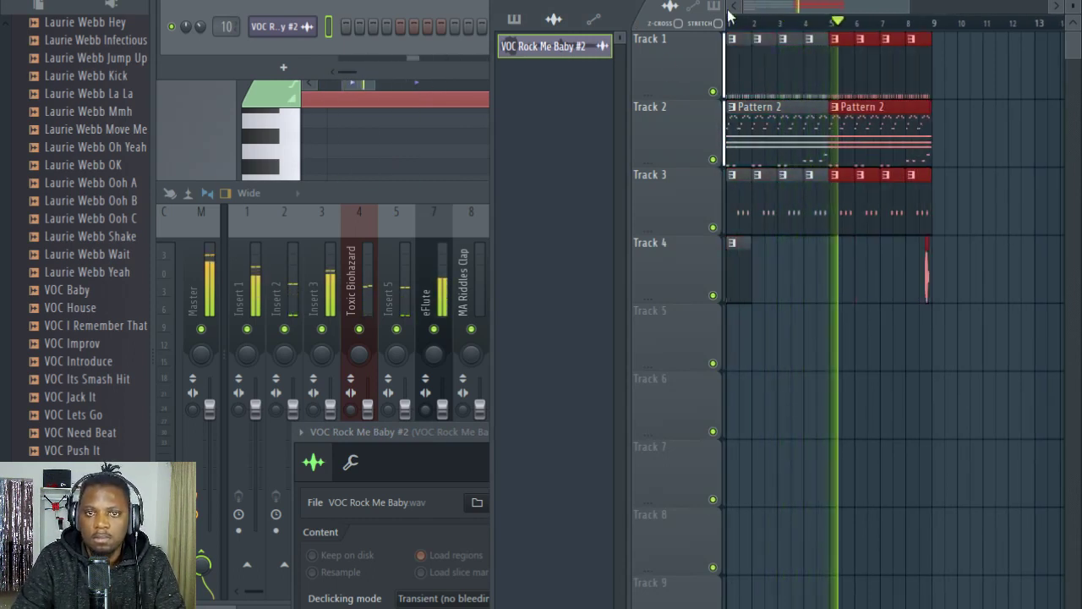
Step: Maximize the playlist and move the Track 4 vocal clip one beat earlier, to the third beat of bar 8
scroll(916, 38, up, 3)
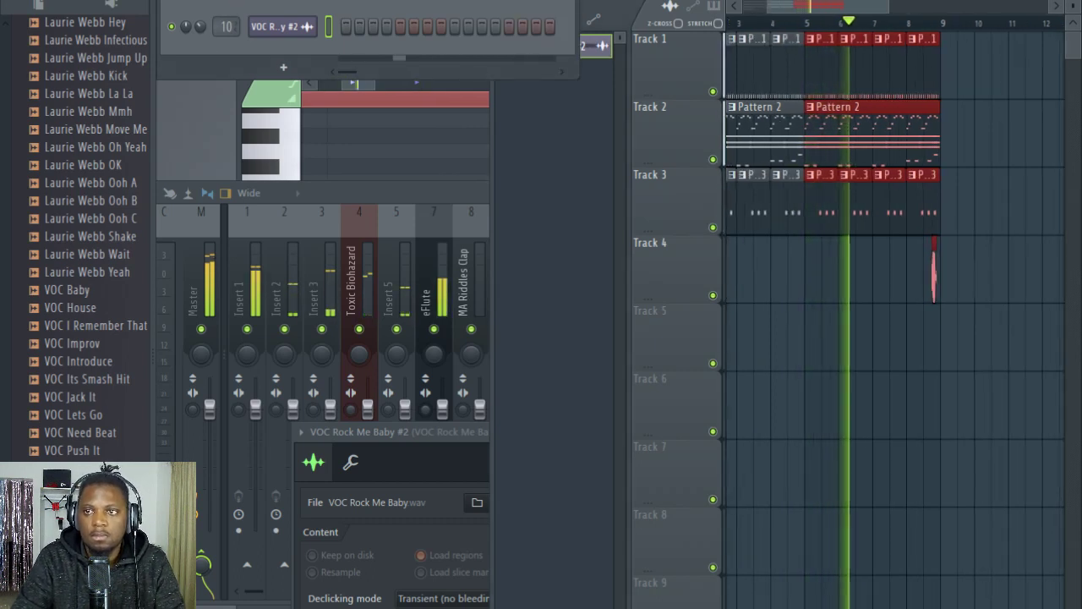
double_click(855, 1)
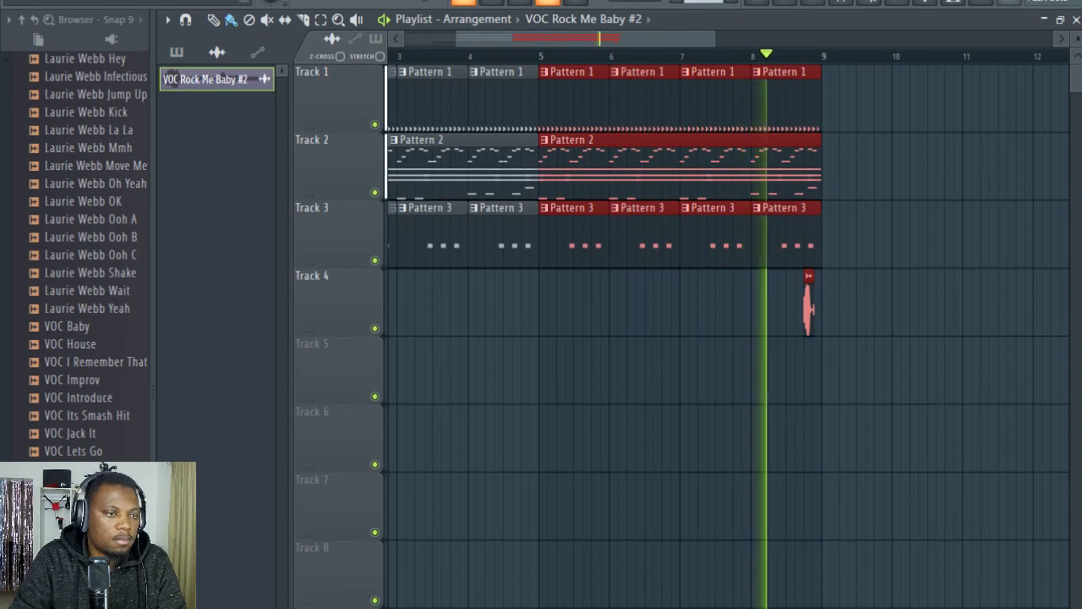
scroll(797, 71, up, 3)
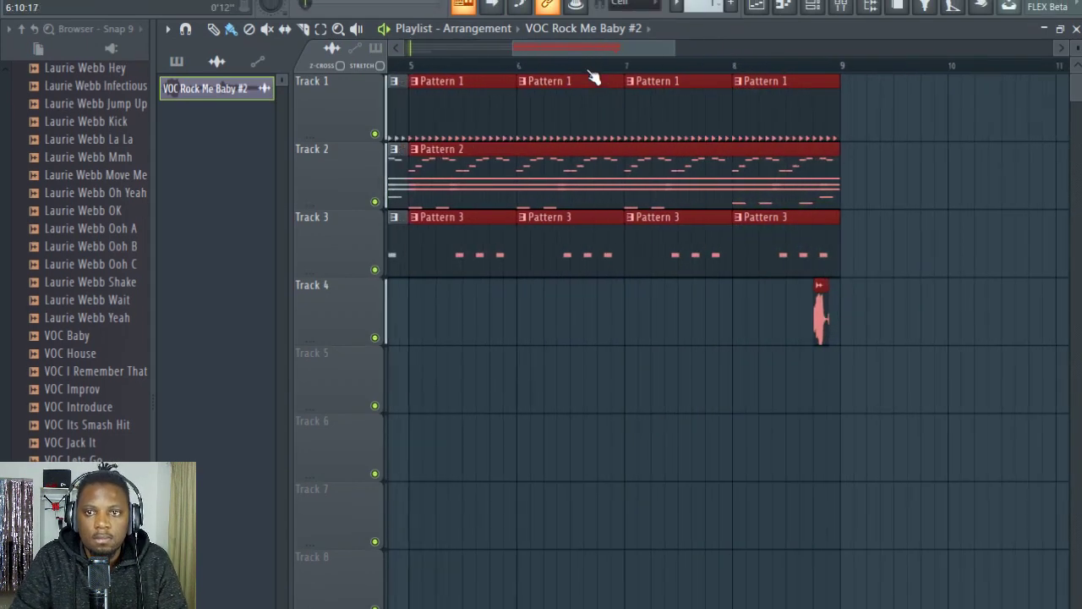
scroll(868, 73, up, 2)
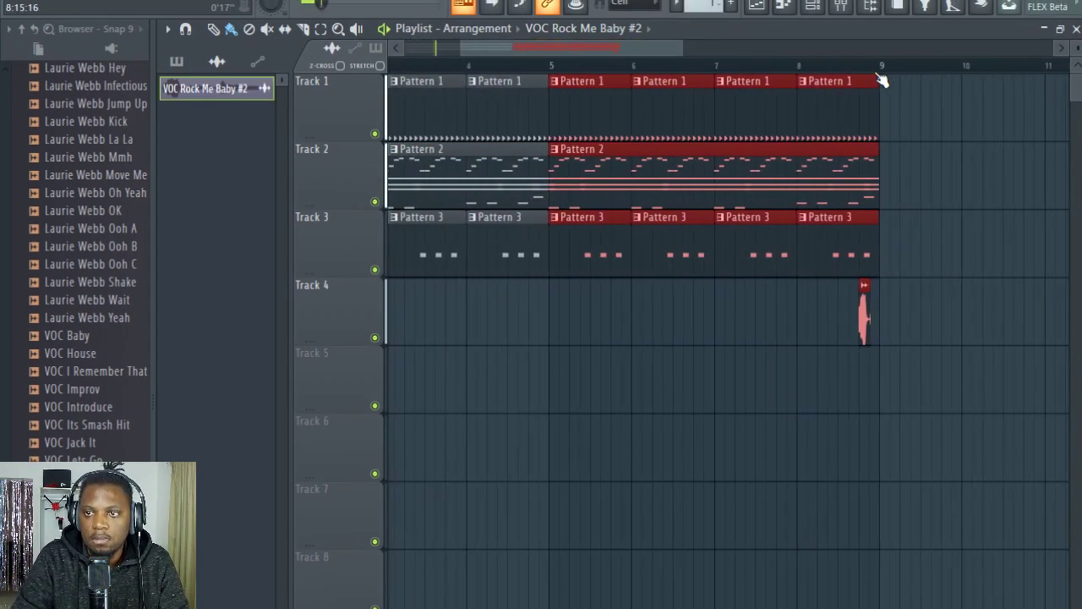
scroll(881, 73, up, 4)
mouse_move(851, 320)
mouse_down()
mouse_move(775, 322)
mouse_move(848, 321)
mouse_up()
drag(848, 359, 790, 386)
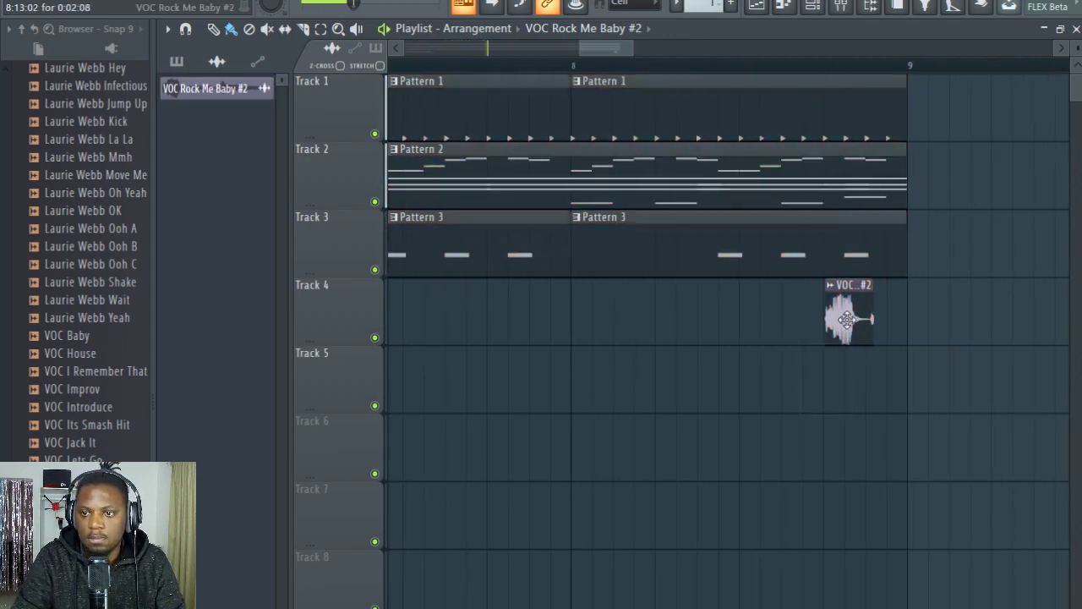
drag(847, 319, 762, 320)
double_click(762, 319)
drag(645, 506, 647, 509)
scroll(645, 74, down, 5)
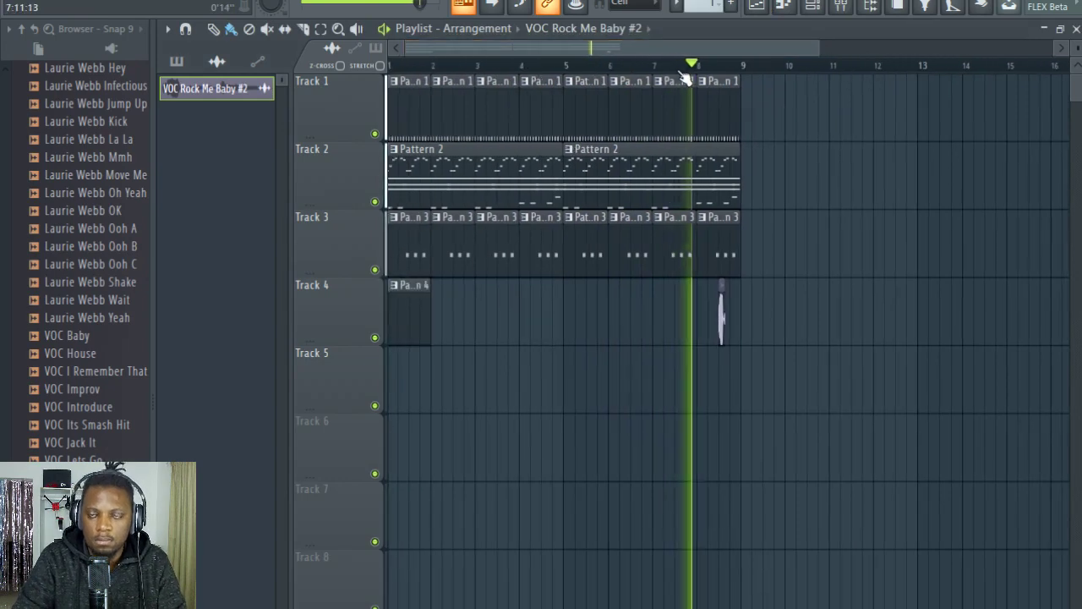
scroll(646, 74, up, 2)
drag(626, 51, 519, 71)
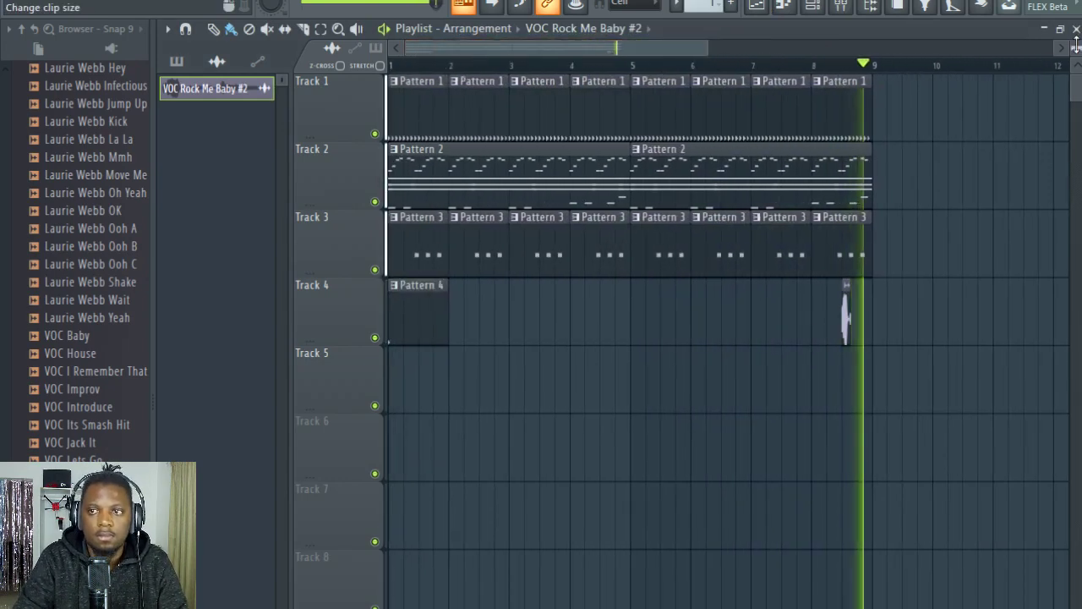
Step: Restore the playlist to its smaller window and unmute the MA Sequ..ap 01 channel in the channel rack
drag(1076, 44, 1077, 49)
double_click(798, 33)
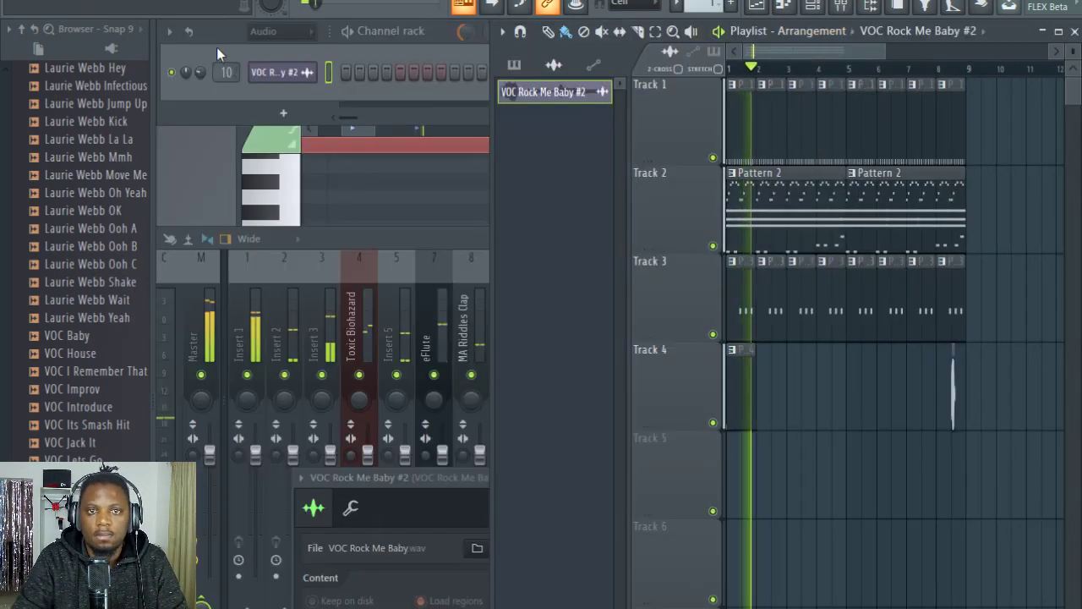
click(216, 48)
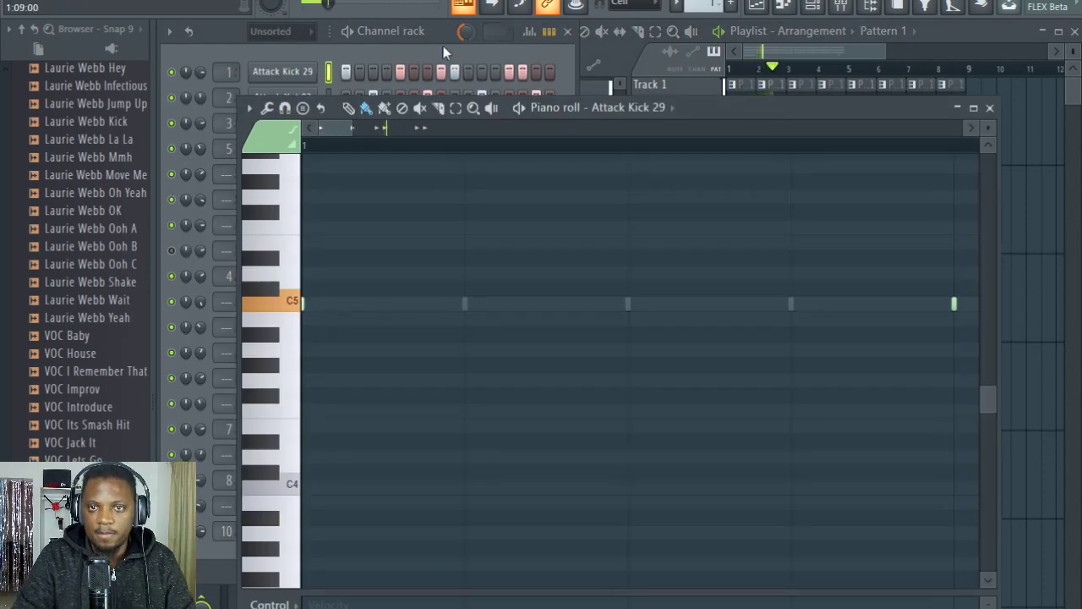
click(443, 45)
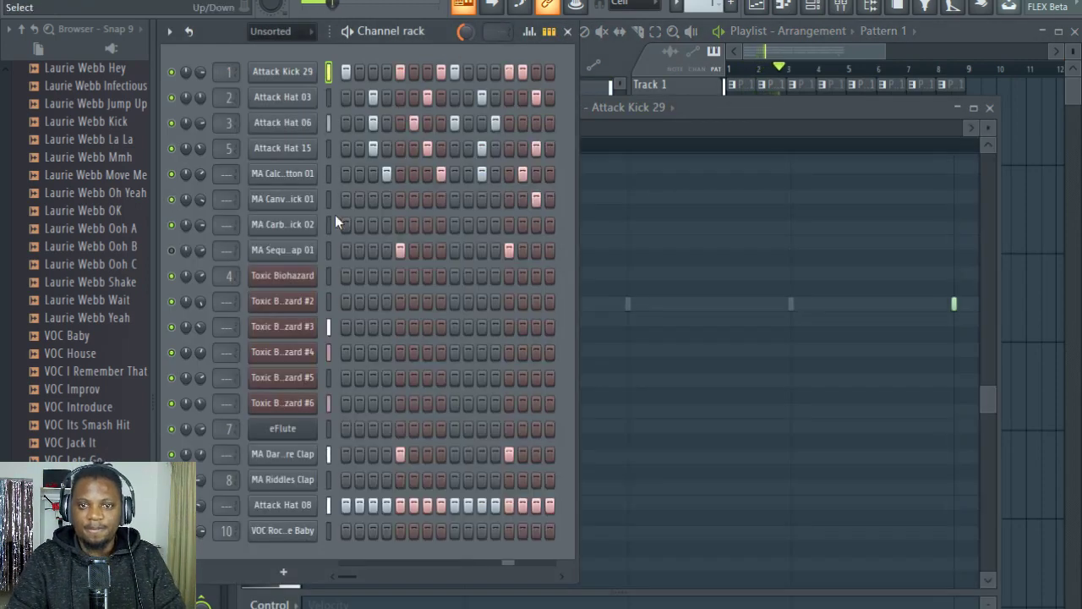
click(171, 250)
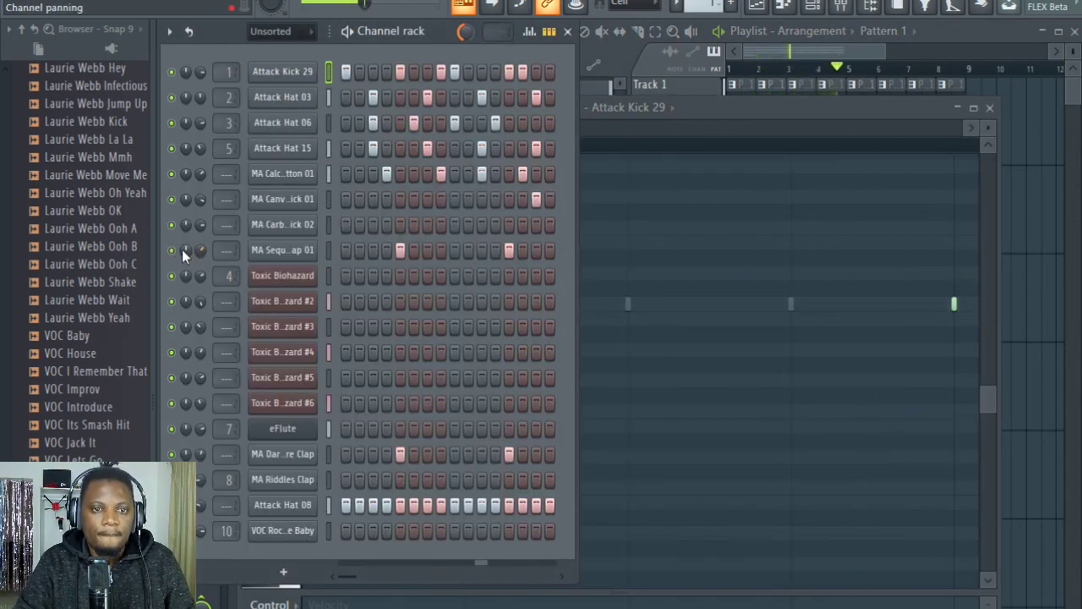
Step: Reprogram the MA Sequ..ap 01 channel in Pattern 1 so that it plays only on steps 2 and 14
click(401, 251)
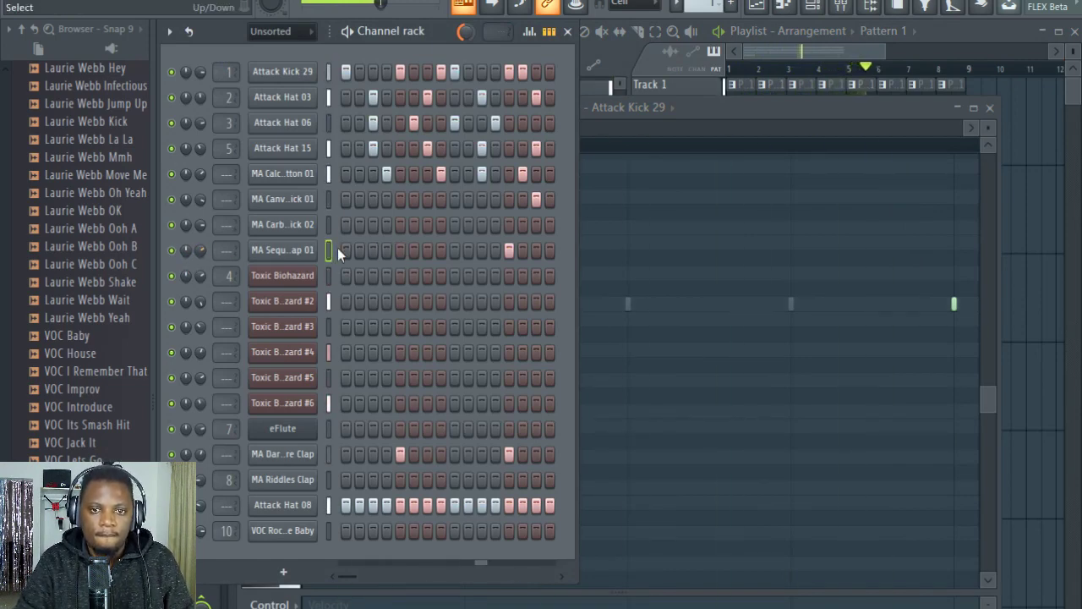
click(347, 251)
click(346, 251)
click(374, 251)
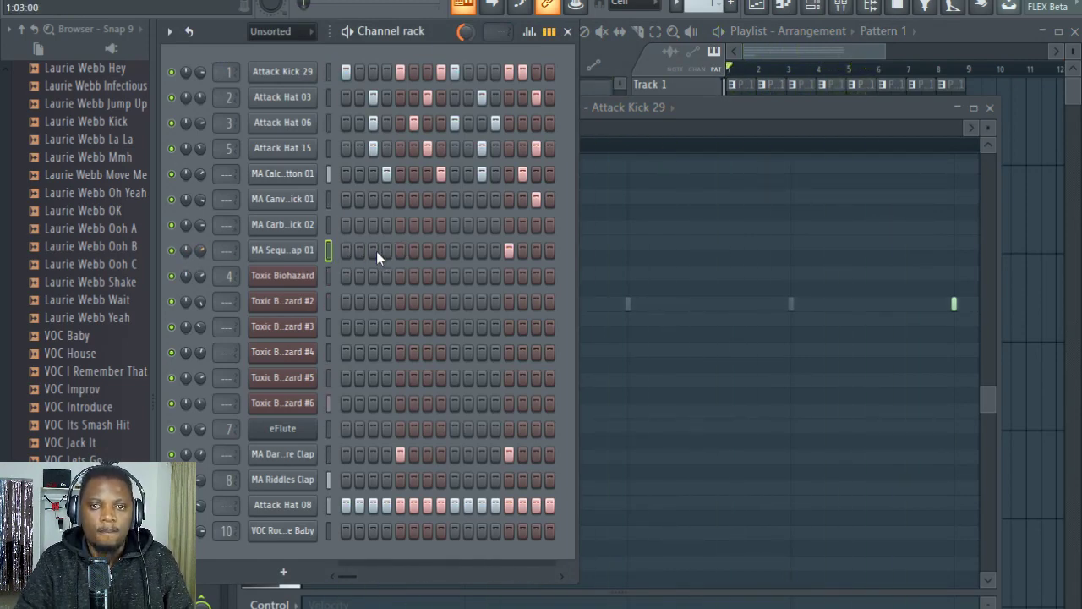
click(373, 250)
click(359, 251)
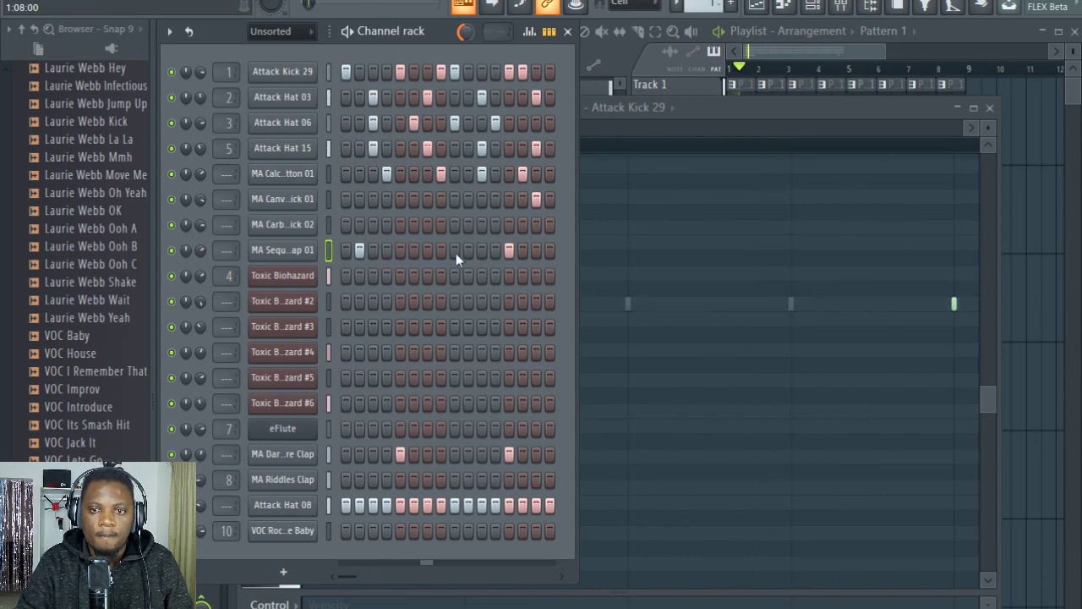
click(509, 250)
click(523, 250)
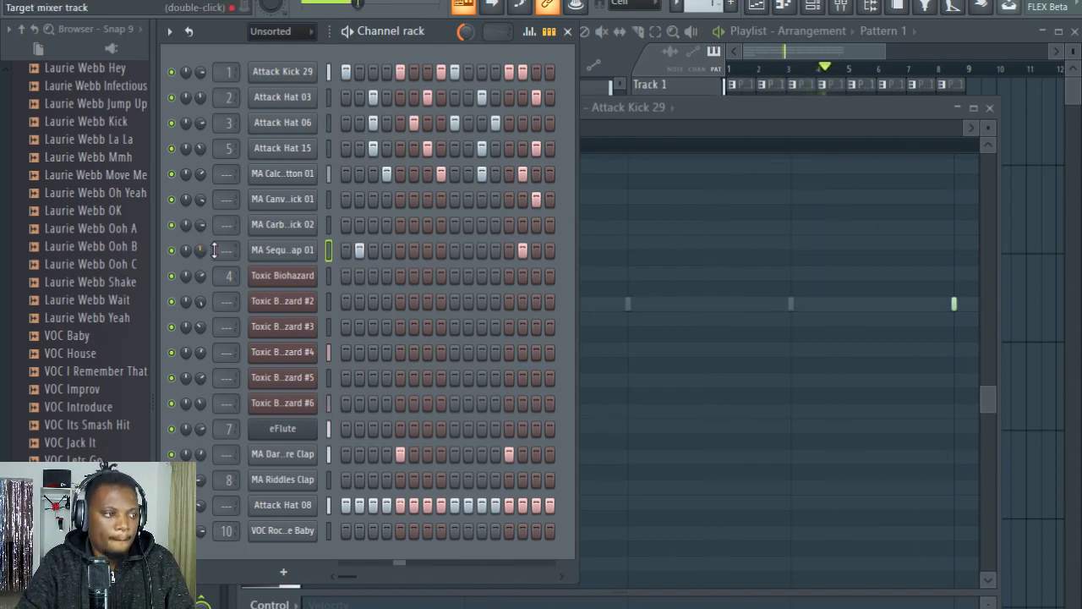
Step: Return the browser to its top-level folders and set the Toxic Biohazard #6 channel's volume to 60%
click(991, 26)
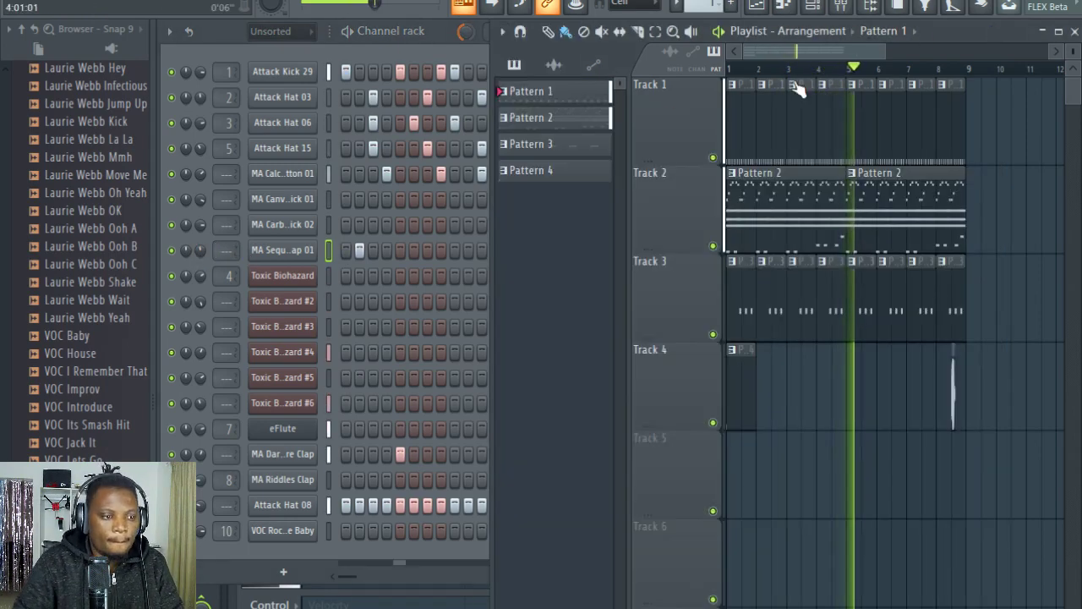
click(234, 37)
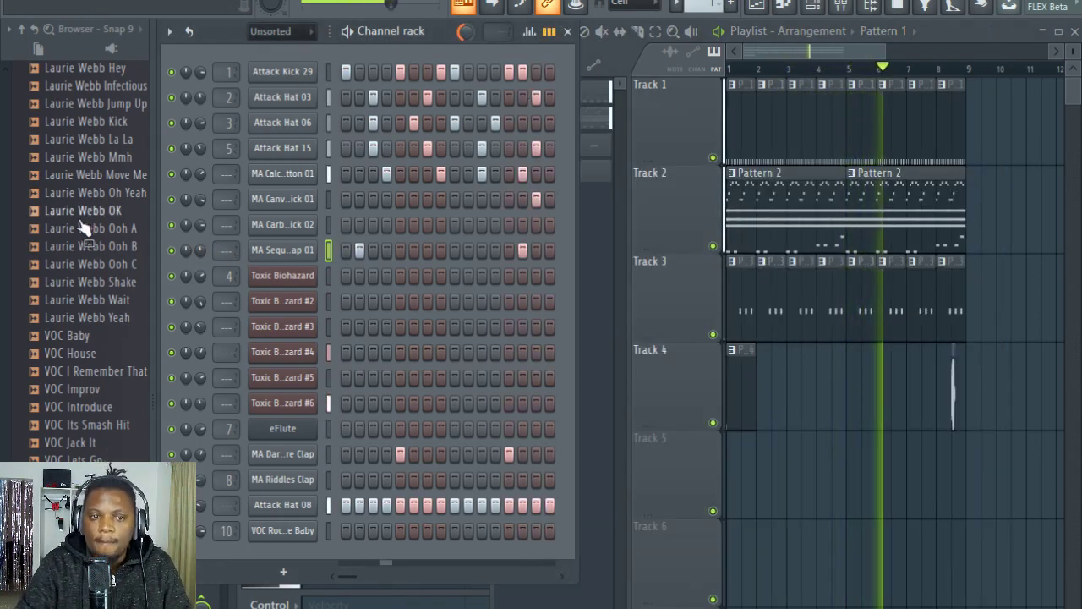
click(104, 321)
scroll(50, 296, up, 15)
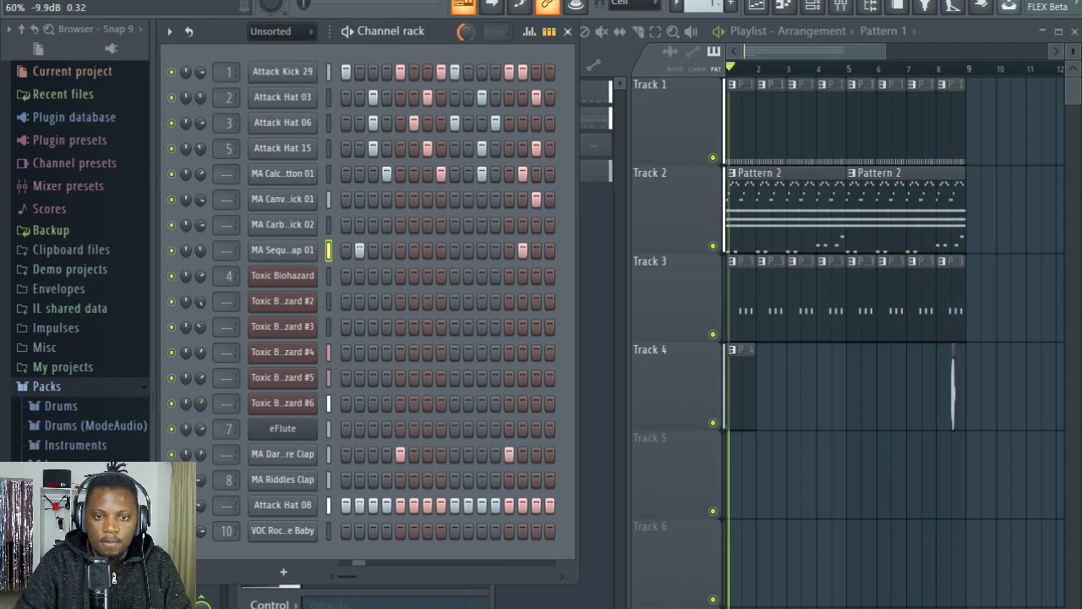
Step: Open the Toxic Biohazard #6 notes of Pattern 2 in the piano roll and readjust that channel's volume in the channel rack
double_click(817, 183)
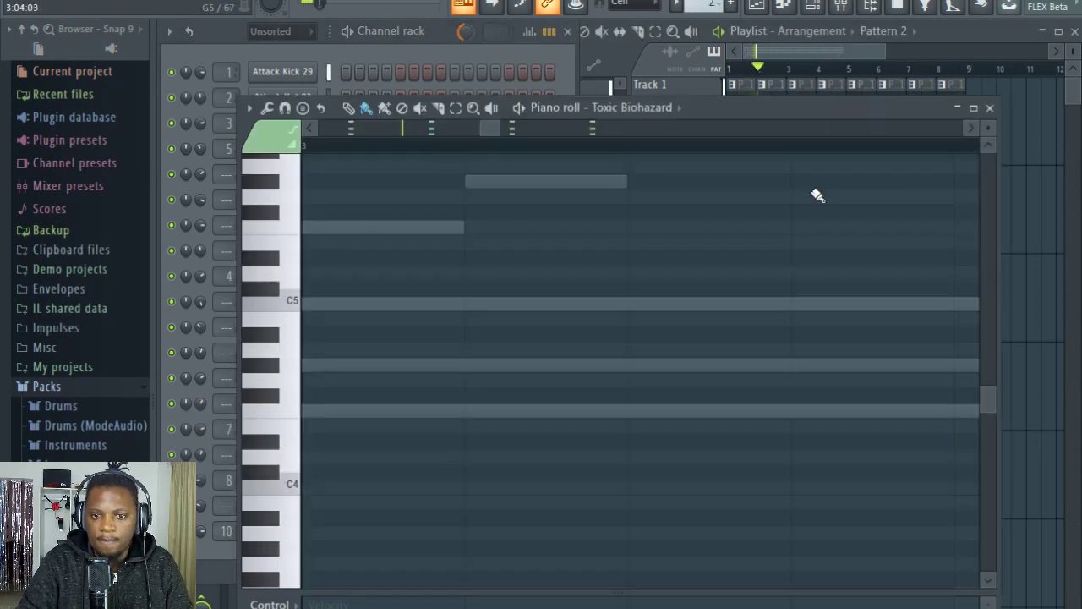
click(369, 52)
click(467, 402)
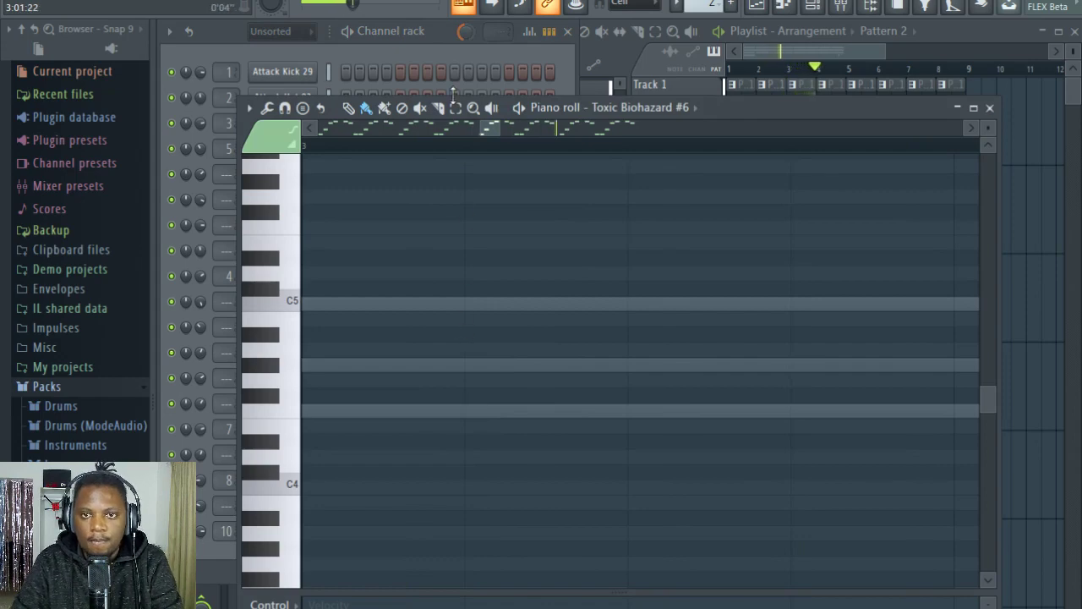
click(431, 43)
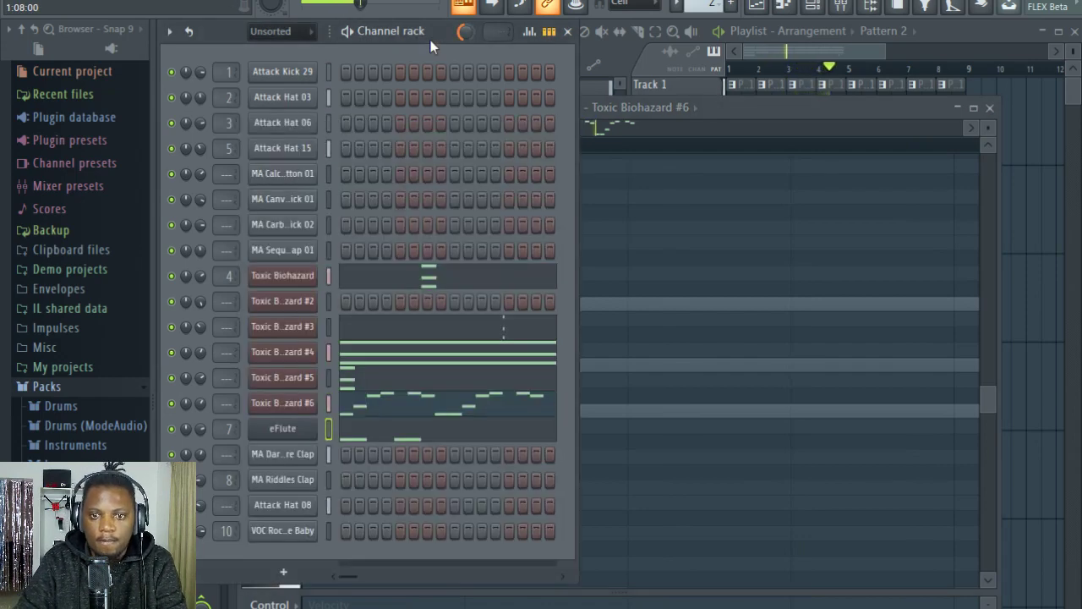
click(784, 123)
click(490, 44)
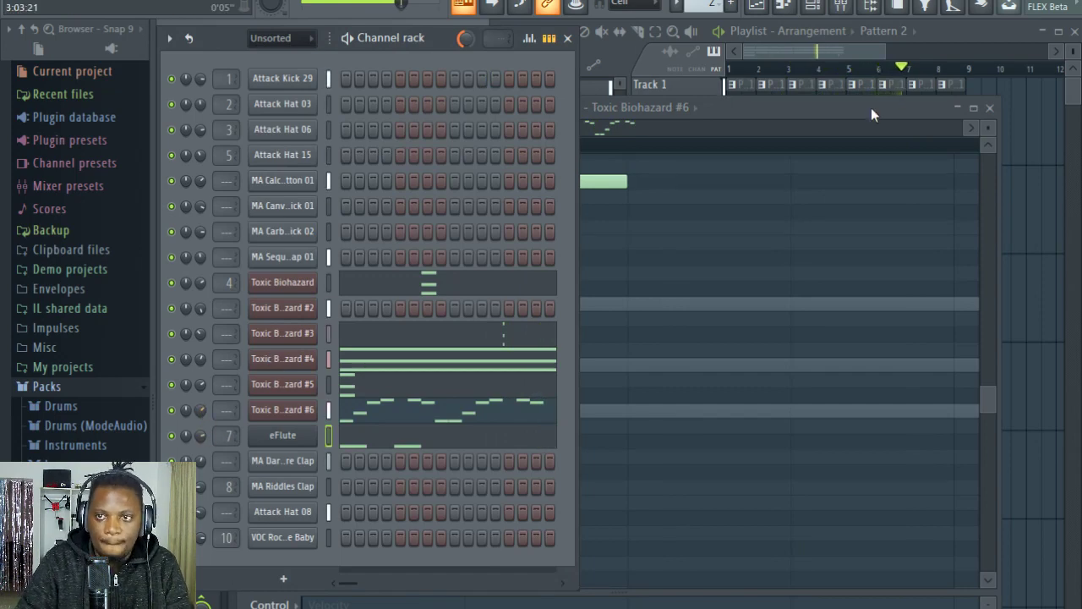
Step: Mute Track 1 with the Pattern 1 drums in the playlist
click(970, 42)
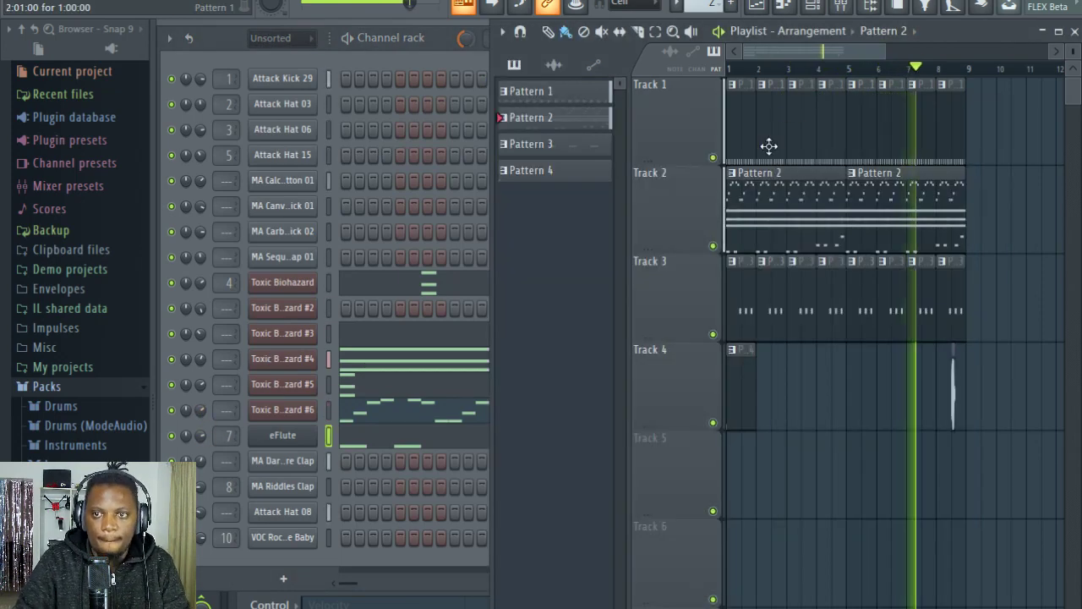
click(713, 158)
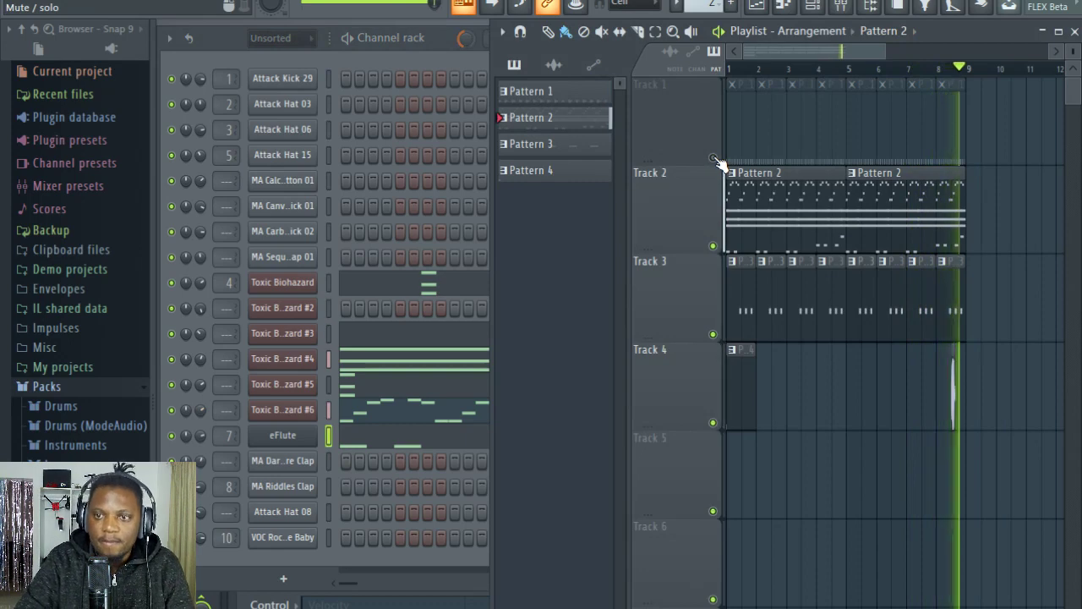